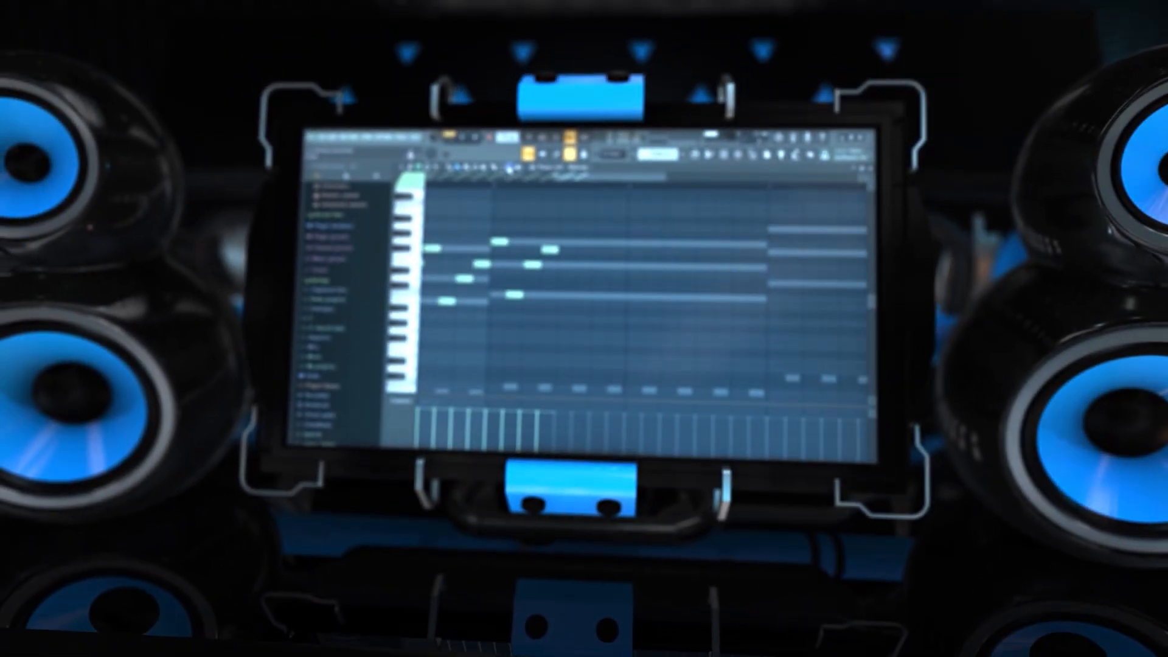
pyautogui.click(502, 166)
pyautogui.moveTo(577, 217); pyautogui.dragTo(500, 301)
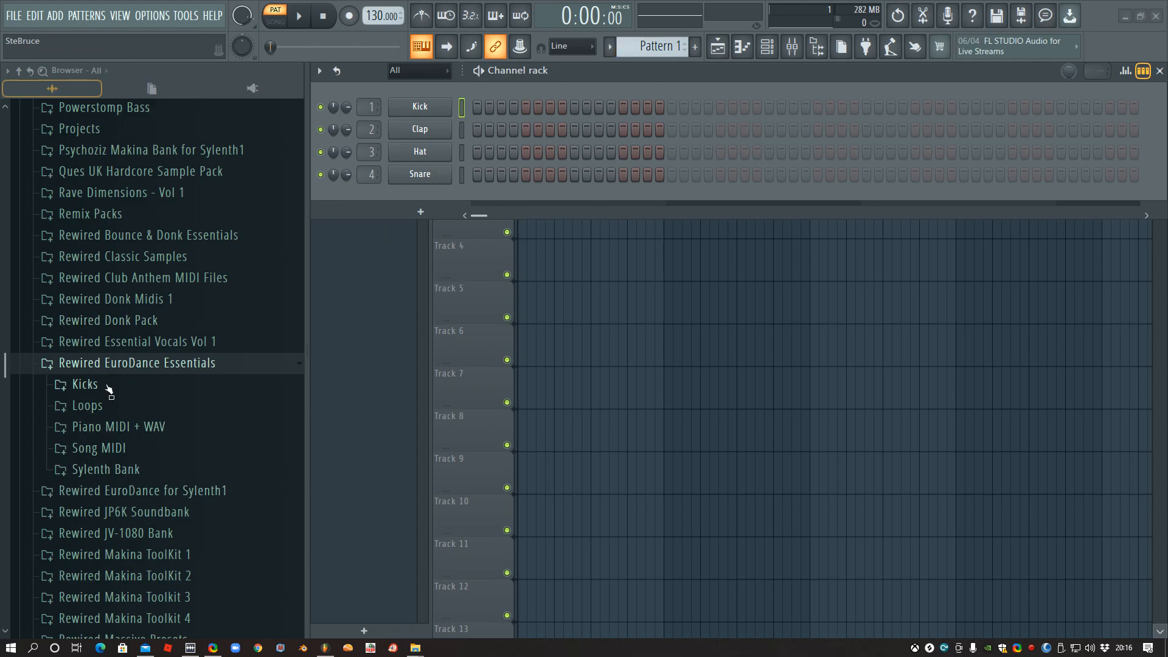
# - Audition the kick samples in the Kicks folder of Rewired EuroDance Essentials one after another, starting from RED Kick 1
pyautogui.click(85, 384)
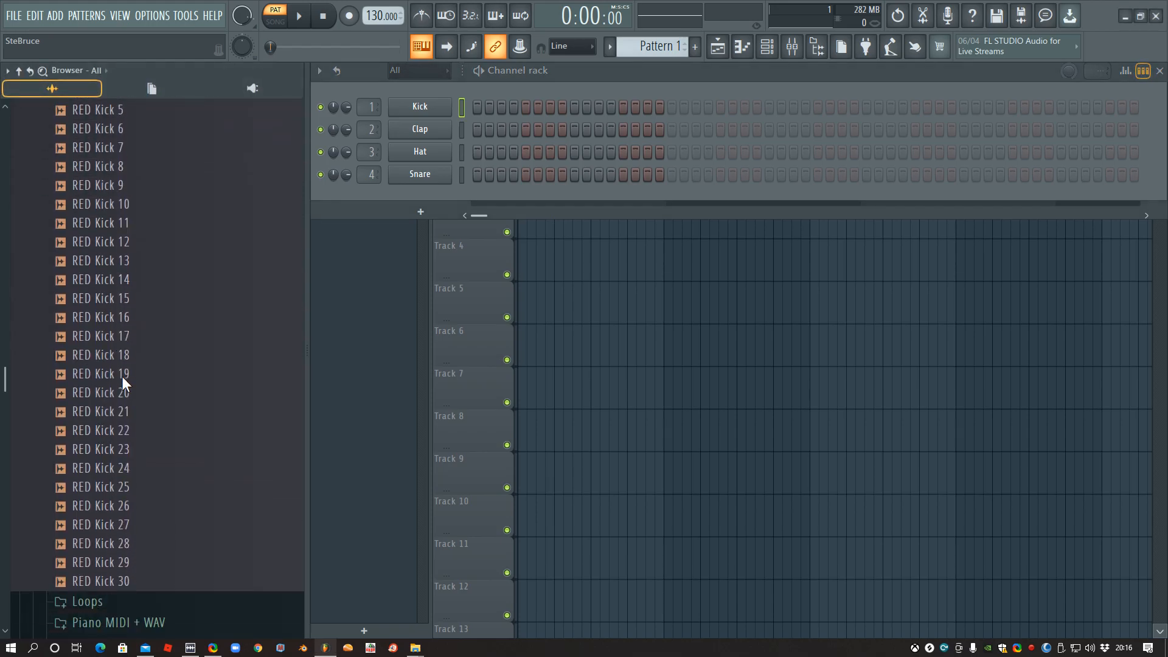
pyautogui.scroll(2, 122, 385)
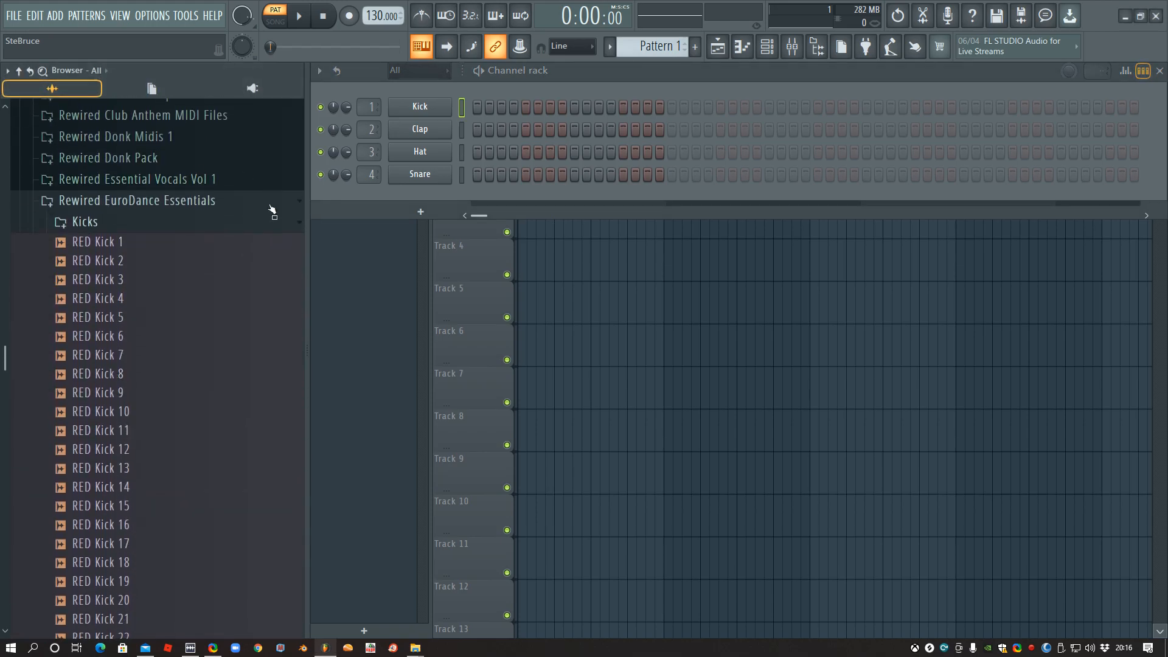
pyautogui.click(134, 243)
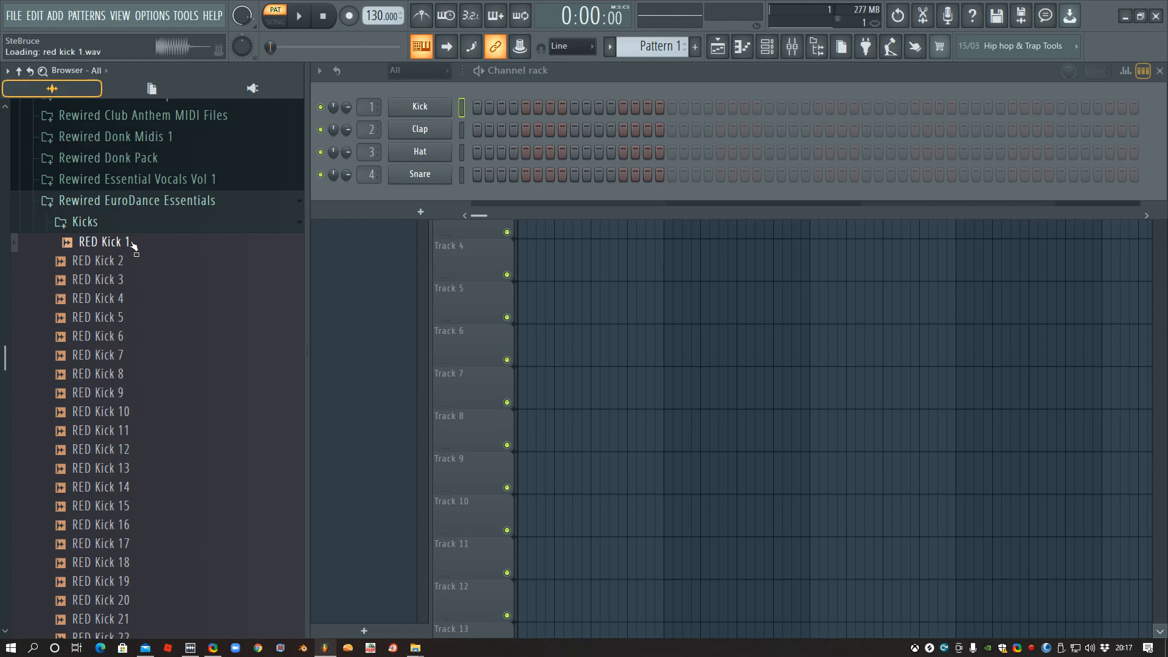
pyautogui.press('Down')
pyautogui.press('Down')
pyautogui.press('Down')
pyautogui.press('Down')
pyautogui.press('Down')
pyautogui.press('Down')
pyautogui.press('Down')
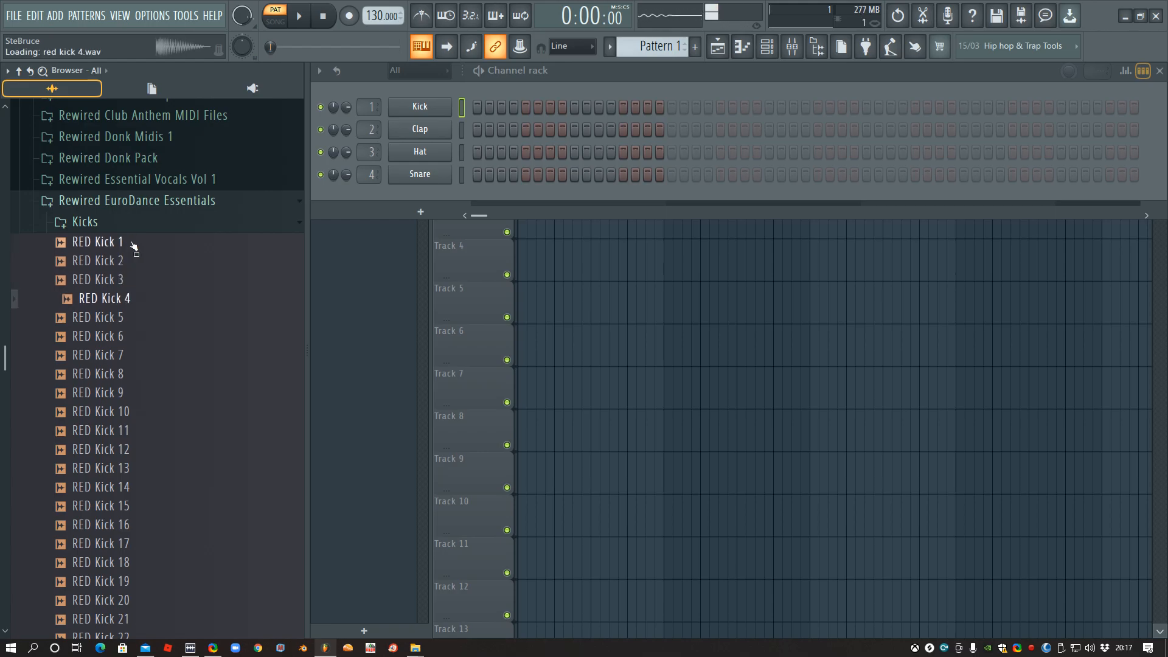
pyautogui.press('Down')
pyautogui.press('Down')
pyautogui.press('Down')
pyautogui.press('Down')
pyautogui.press('Down')
pyautogui.press('Down')
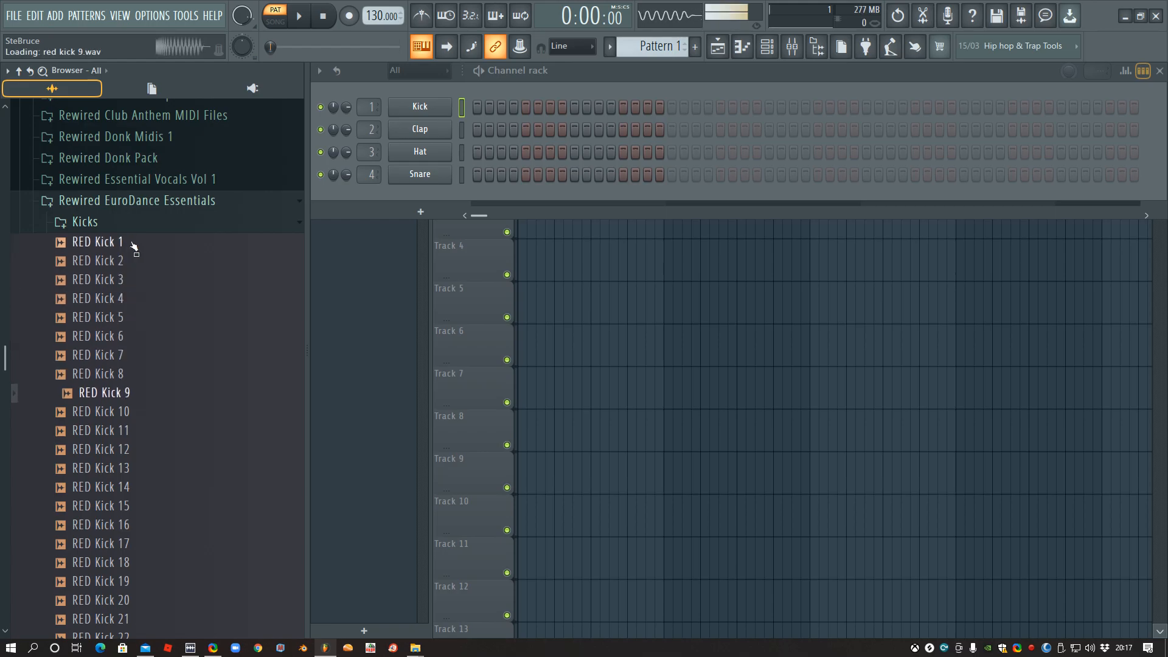
pyautogui.press('Down')
pyautogui.press('Down')
pyautogui.press('Down')
pyautogui.press('Down')
pyautogui.press('Down')
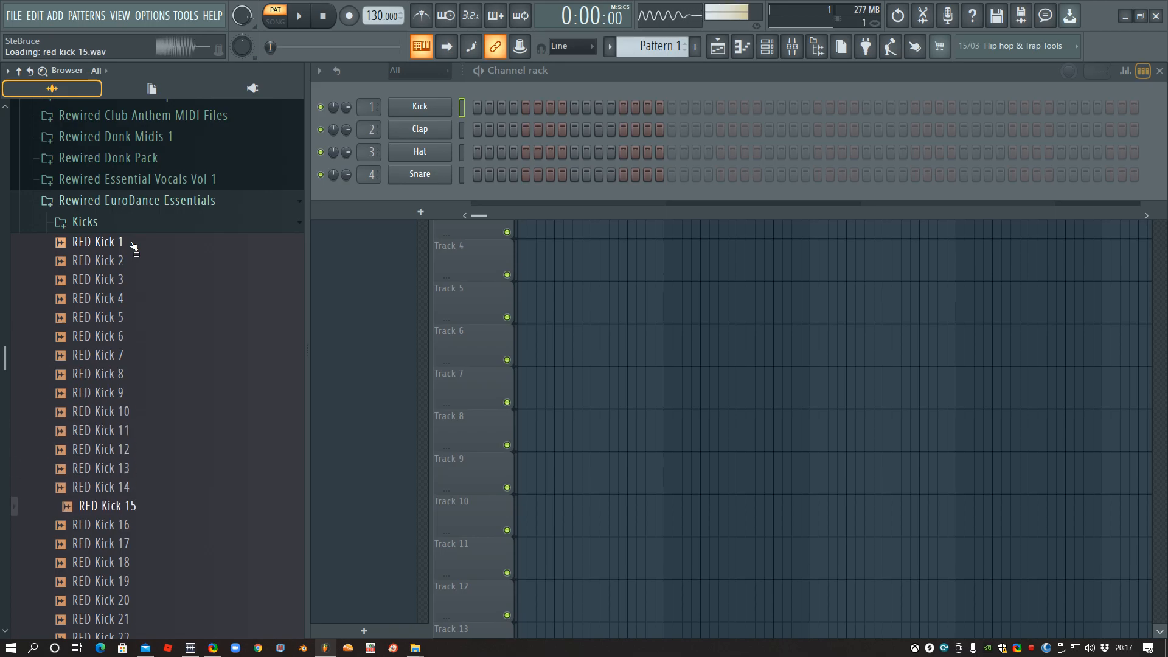
pyautogui.press('Down')
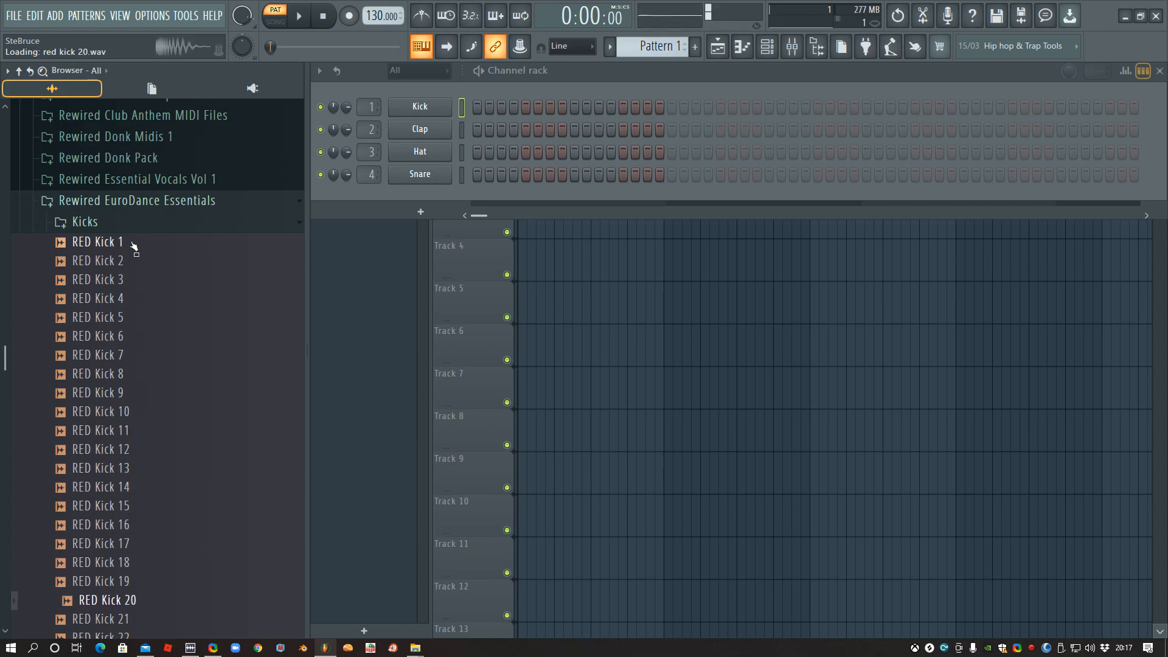
pyautogui.scroll(-3, 139, 313)
pyautogui.scroll(-3, 140, 334)
pyautogui.press('Down')
pyautogui.press('Down')
pyautogui.press('Down')
pyautogui.press('Down')
pyautogui.press('Down')
pyautogui.press('Down')
pyautogui.press('Down')
pyautogui.press('Down')
pyautogui.scroll(7, 174, 385)
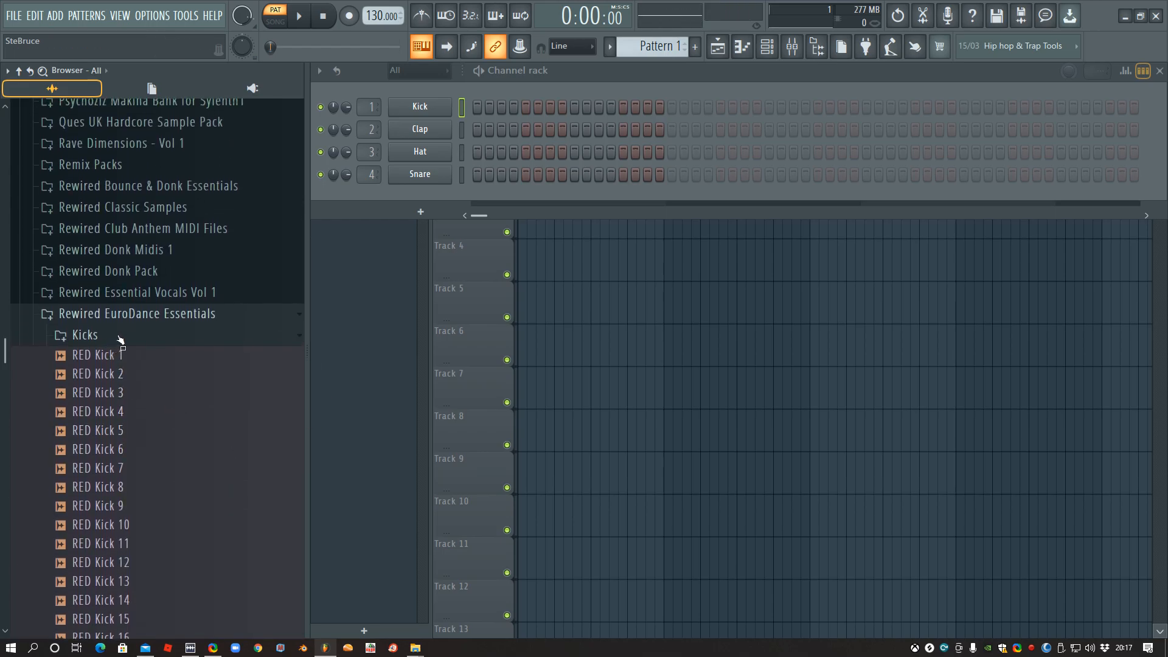
# - Collapse the Kicks folder, open the Loops folder and preview RED Build Up 1 and RED Build Up 2
pyautogui.click(128, 336)
pyautogui.click(128, 357)
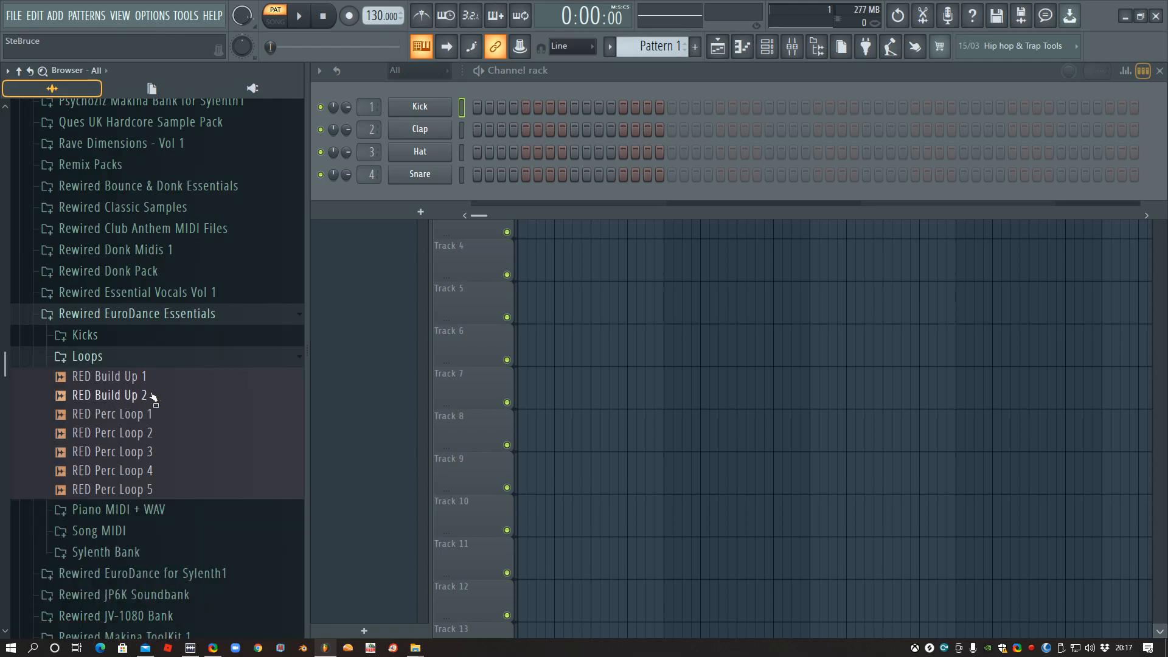
pyautogui.click(149, 379)
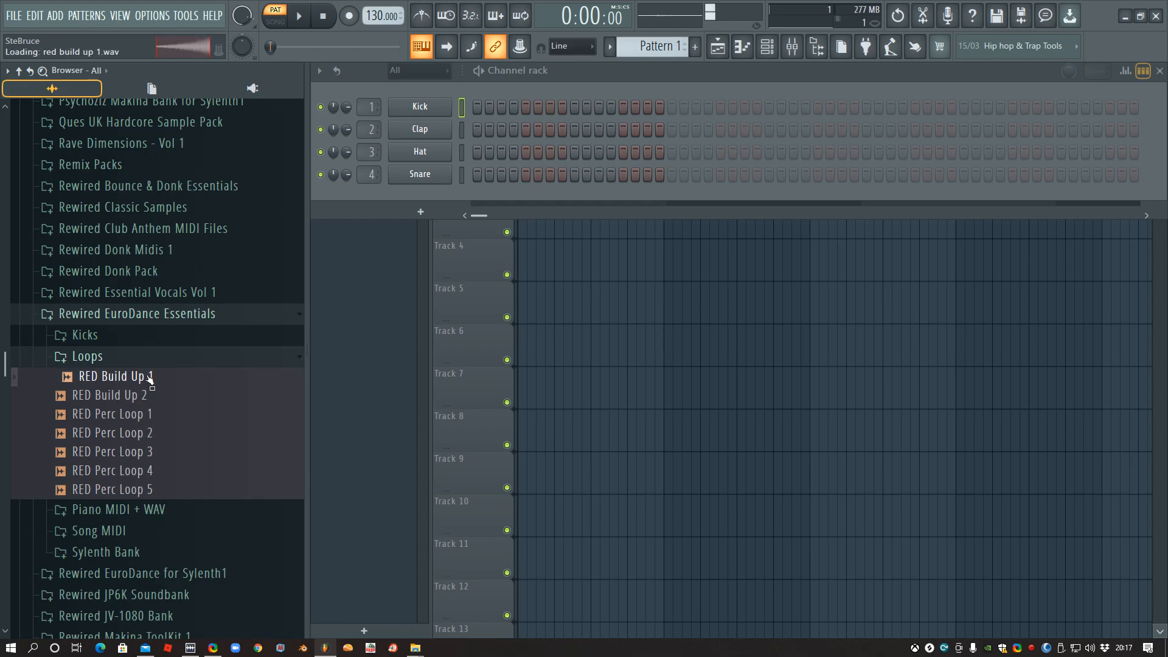
pyautogui.click(152, 397)
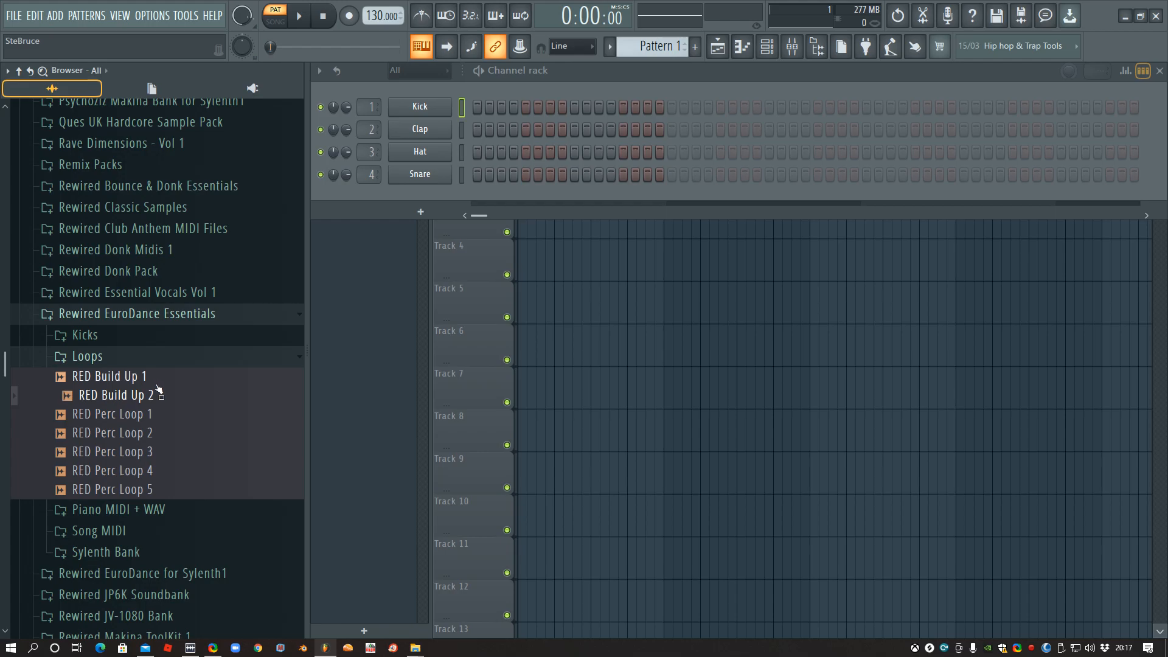
# - Preview the percussion loops in order from RED Perc Loop 1 to RED Perc Loop 5
pyautogui.click(143, 418)
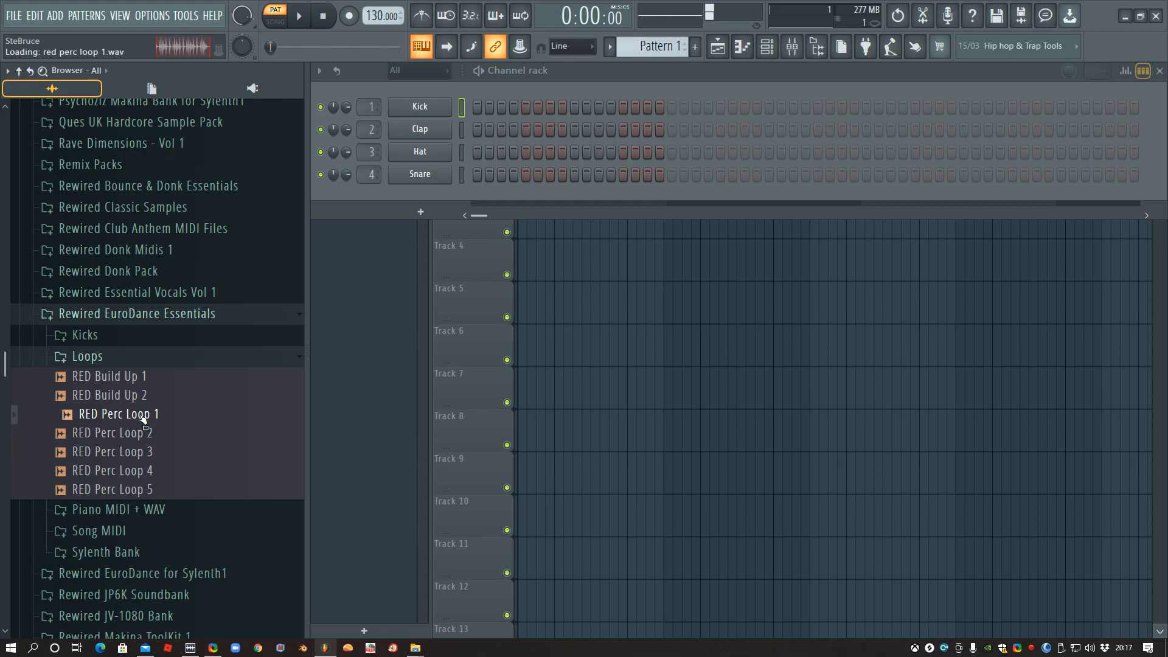
pyautogui.press('Down')
pyautogui.press('Down')
pyautogui.press('Down')
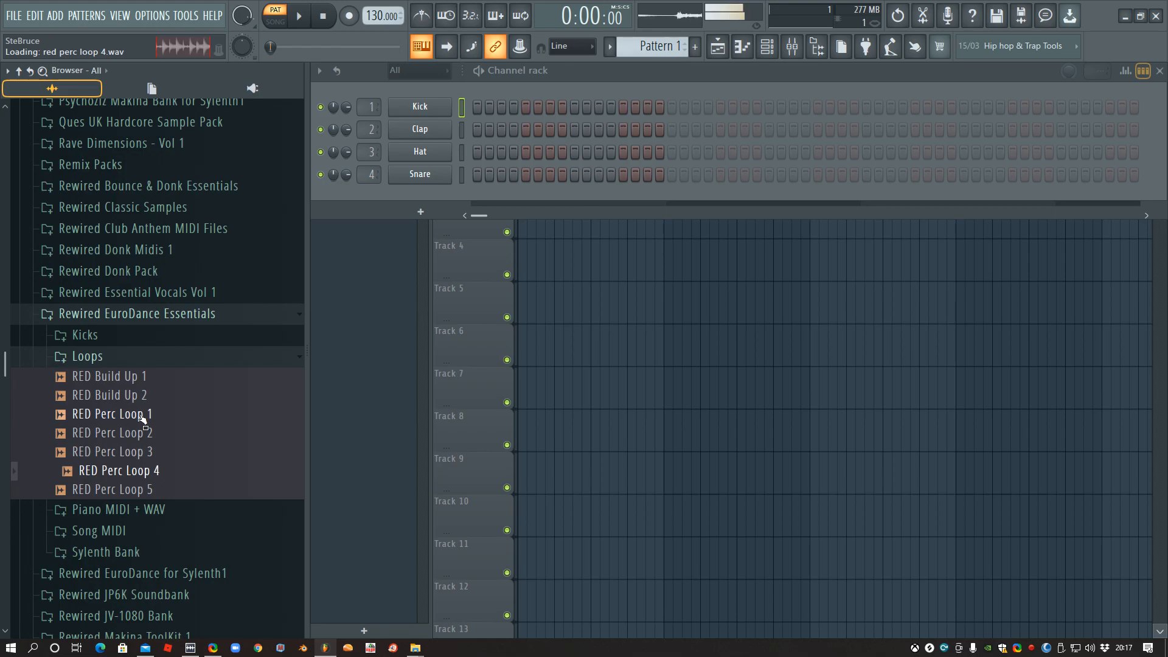
pyautogui.press('Down')
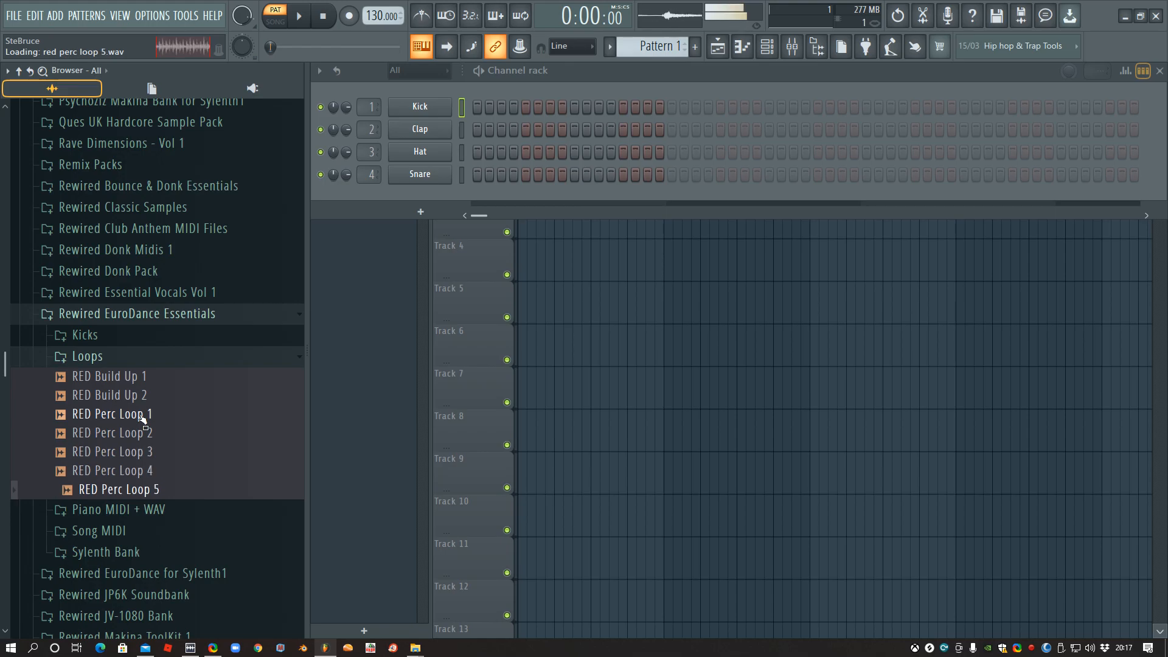
# - Collapse the Loops folder and preview the audio versions of RED Piano MIDI 1 to 3 in the Piano MIDI + WAV folder
pyautogui.click(106, 359)
pyautogui.click(140, 374)
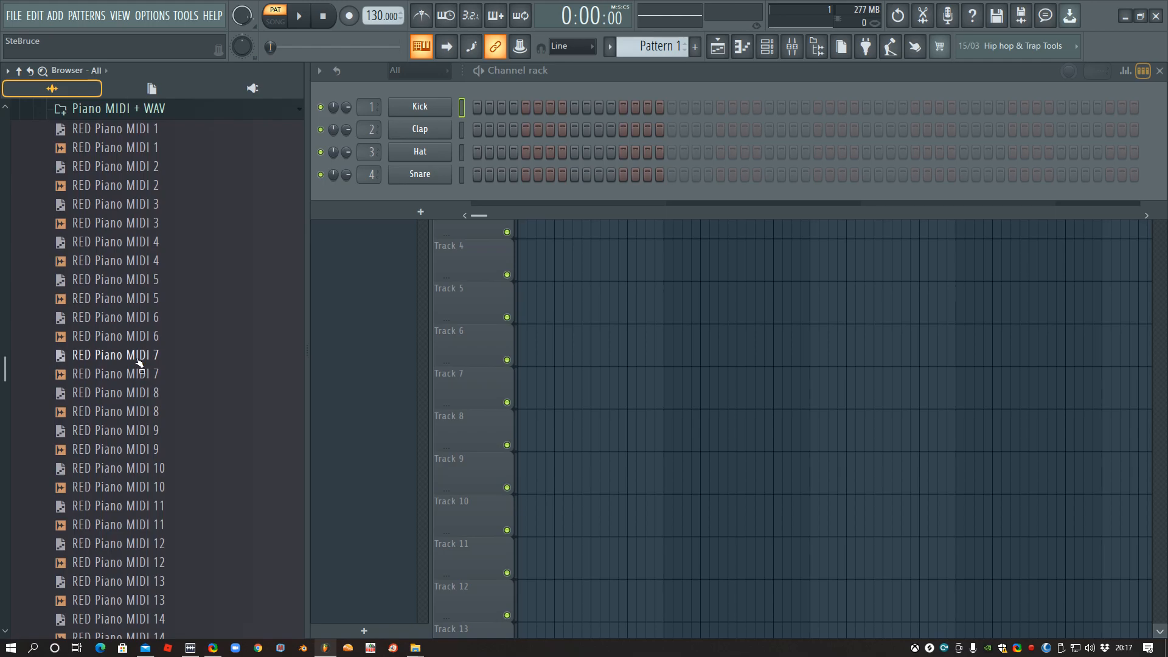
pyautogui.click(139, 151)
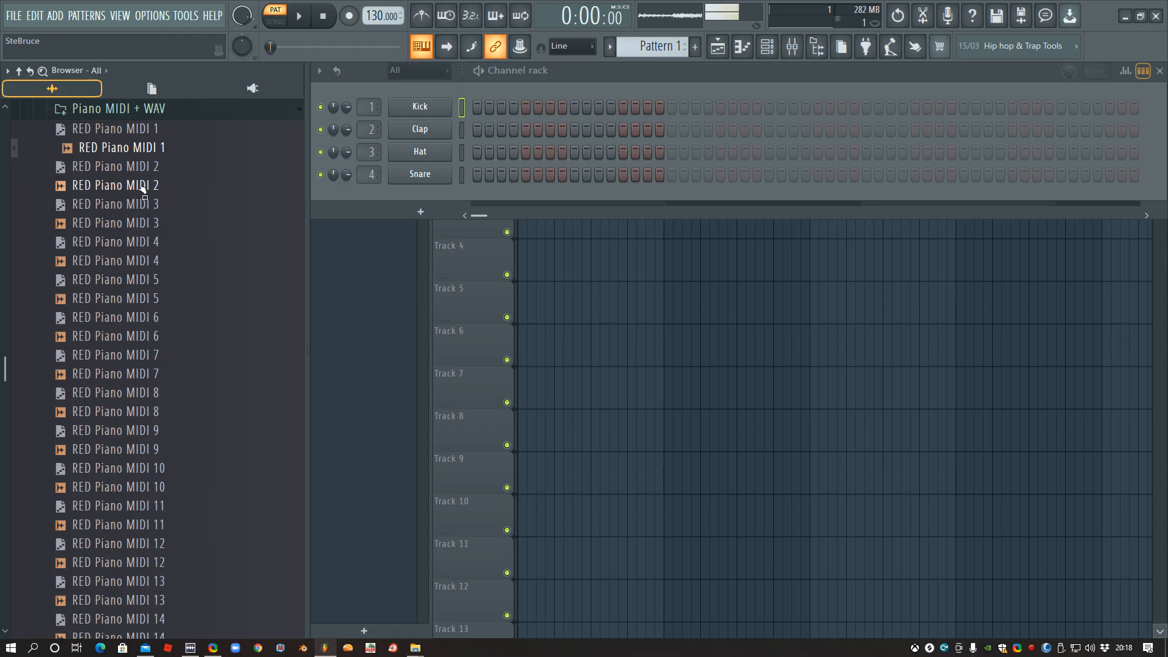
pyautogui.click(141, 187)
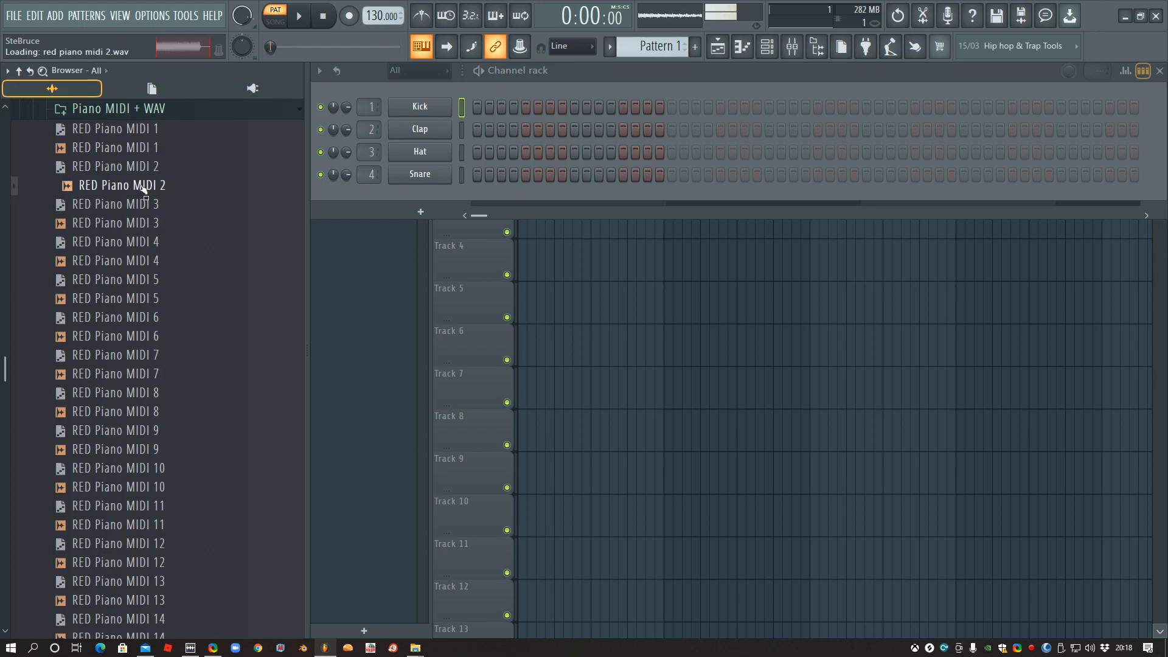
pyautogui.click(149, 225)
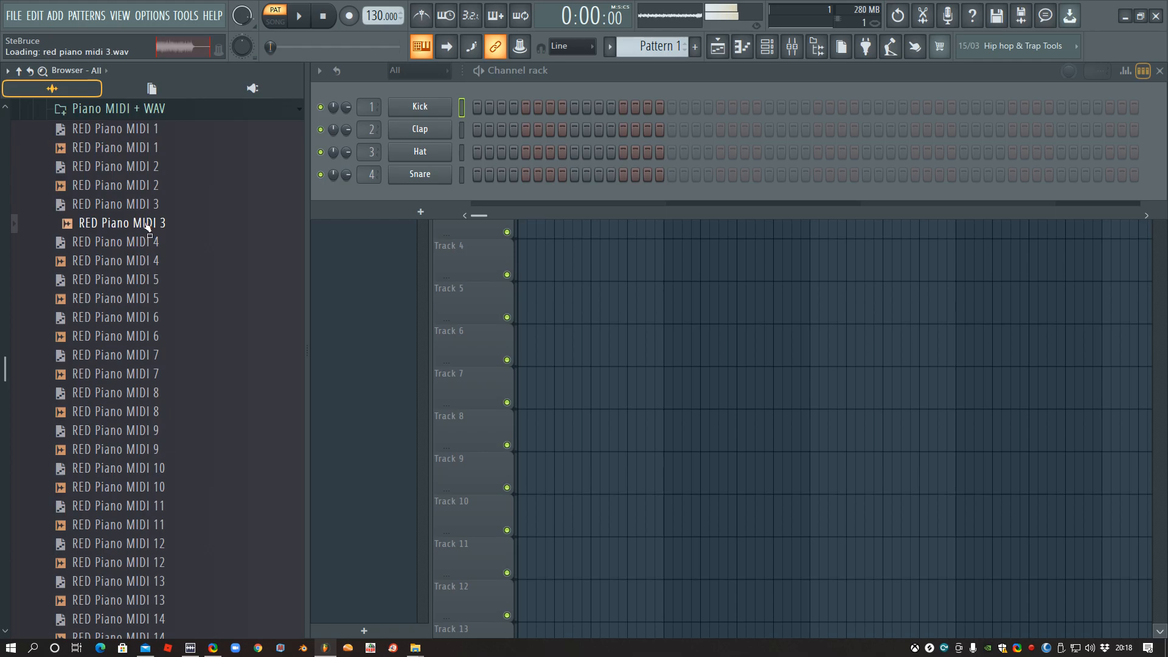
pyautogui.click(321, 26)
# - Preview the RED Piano MIDI 4 audio sample and place the RED Piano MIDI 5 audio sample at bar 1 of playlist Track 1
pyautogui.click(552, 289)
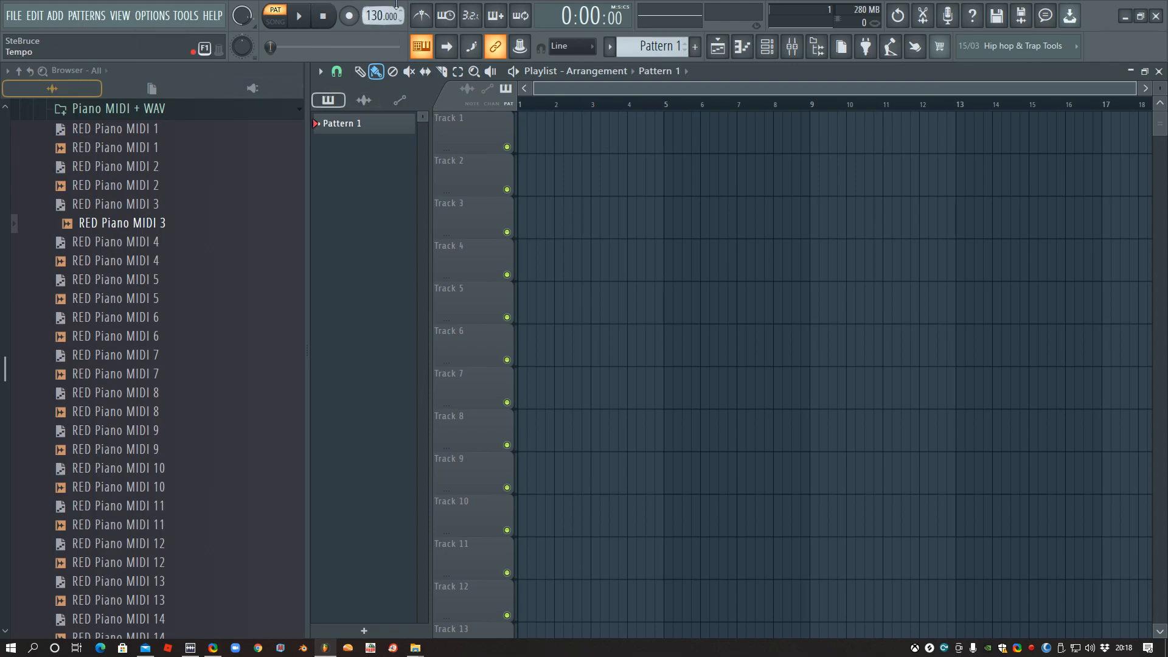
pyautogui.click(130, 261)
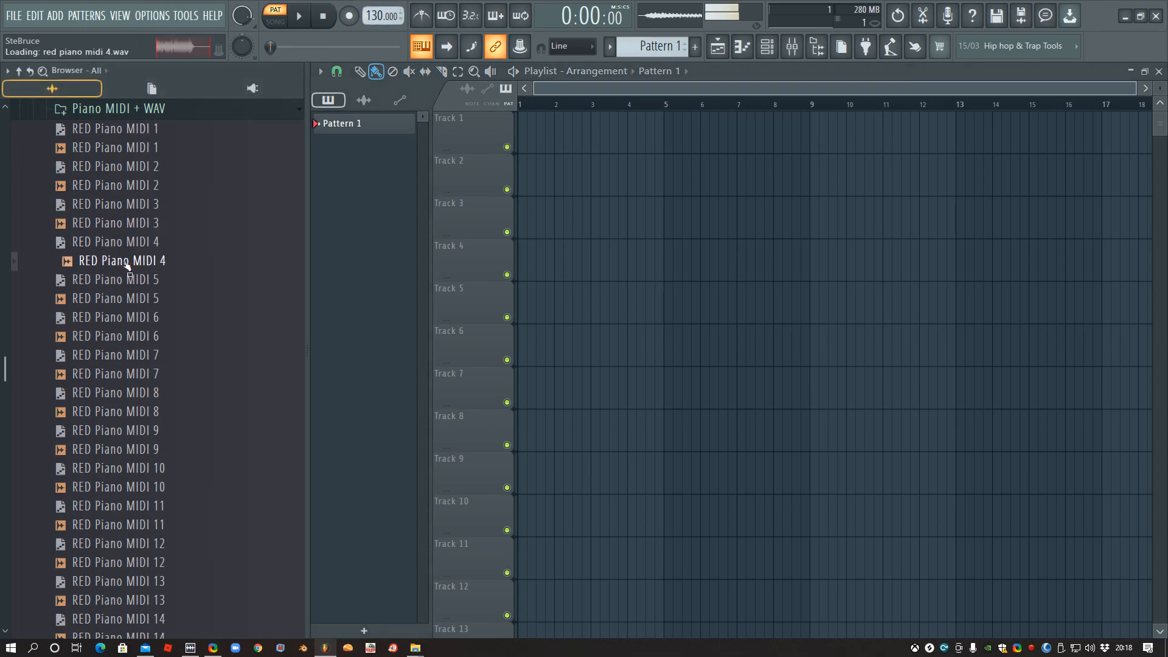
pyautogui.moveTo(125, 299); pyautogui.dragTo(528, 144)
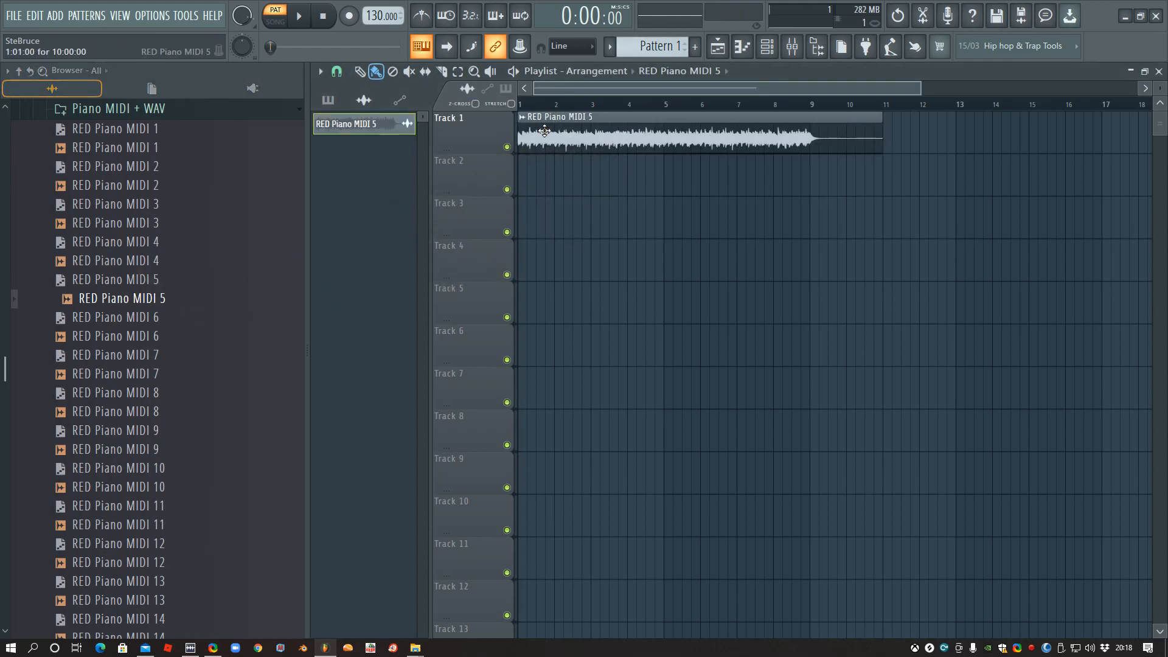
# - Switch playback to Song mode, check the piano clip's length against bar 9, and play part of the arrangement
pyautogui.click(274, 21)
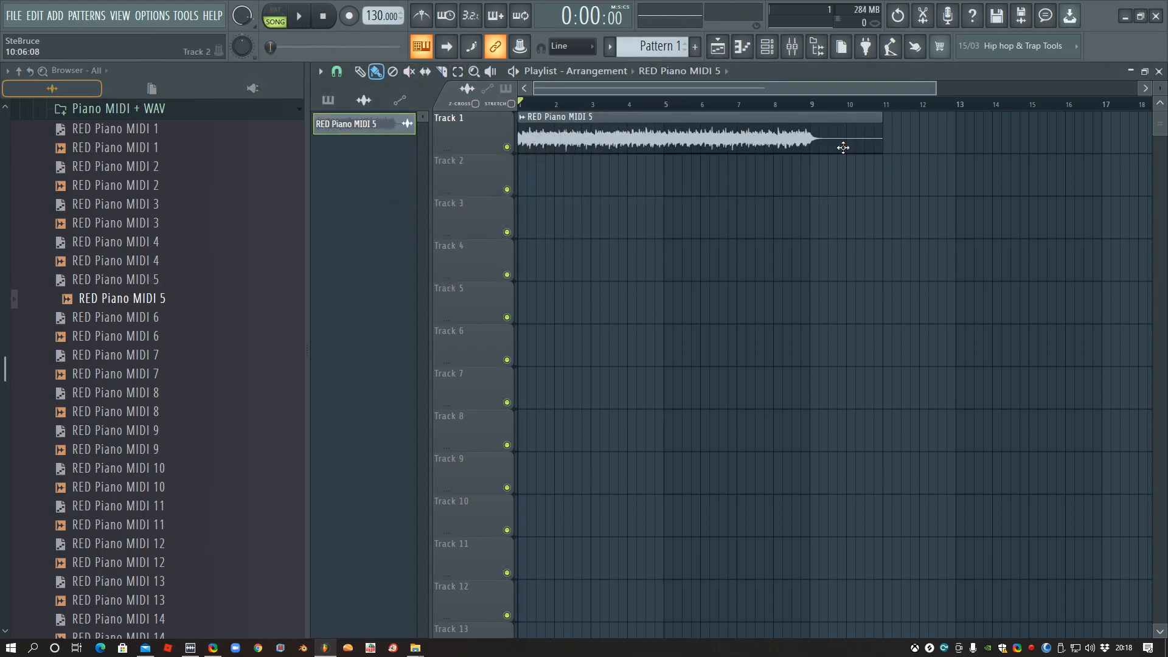
pyautogui.click(815, 107)
pyautogui.moveTo(814, 104); pyautogui.dragTo(816, 103)
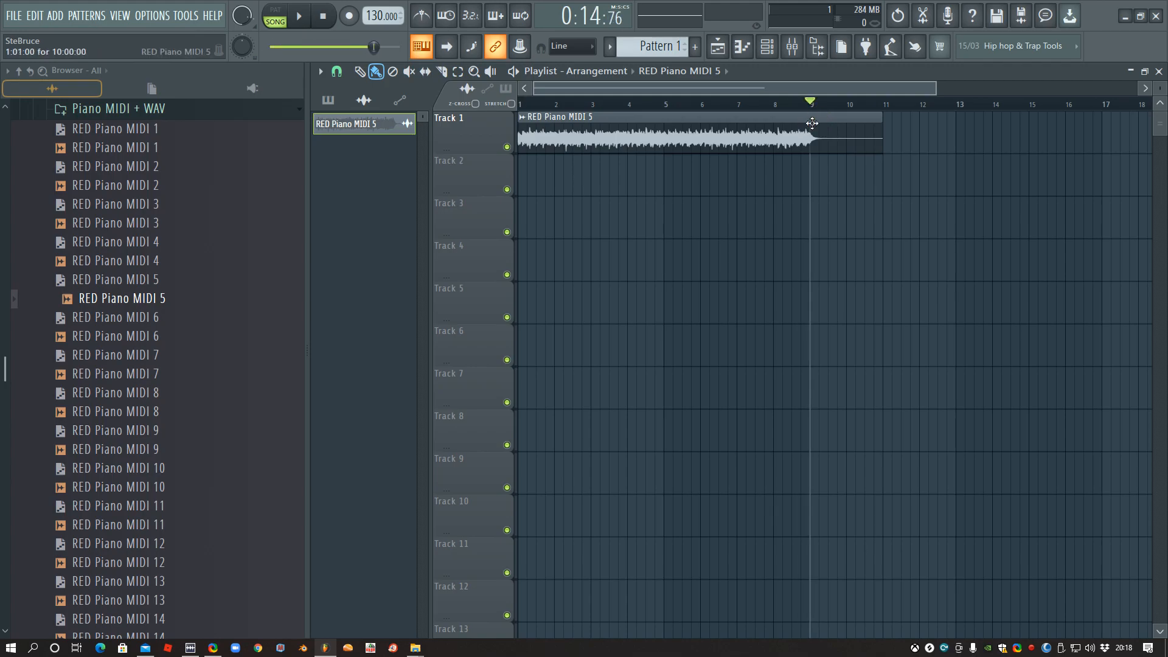
pyautogui.click(628, 104)
pyautogui.click(299, 18)
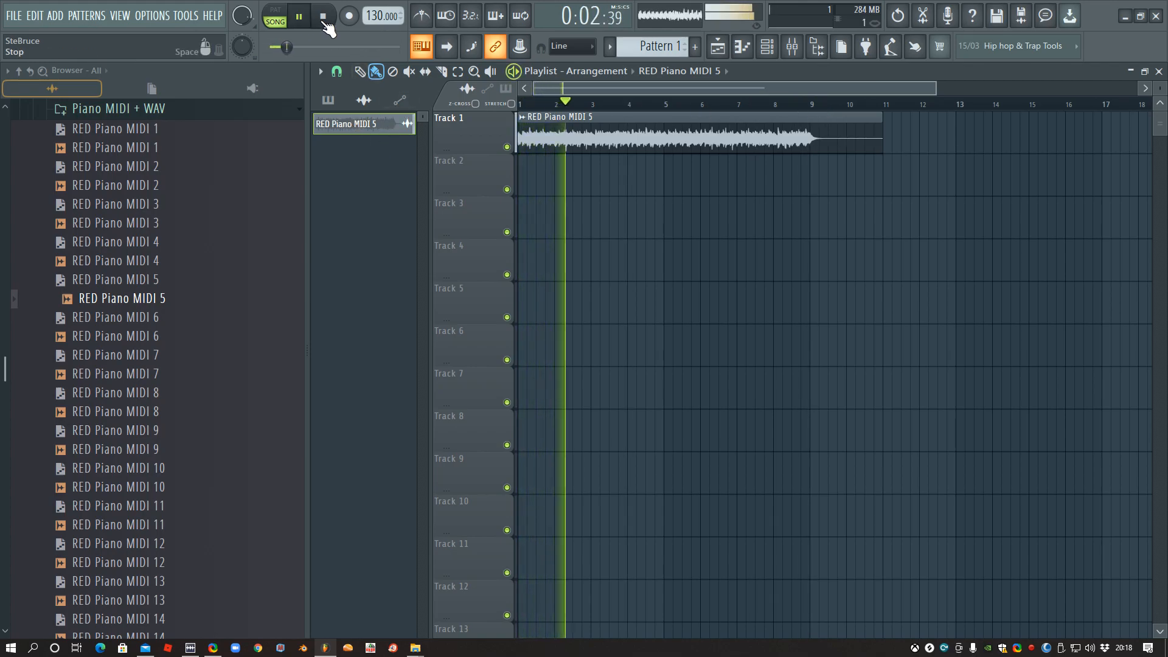
pyautogui.click(323, 17)
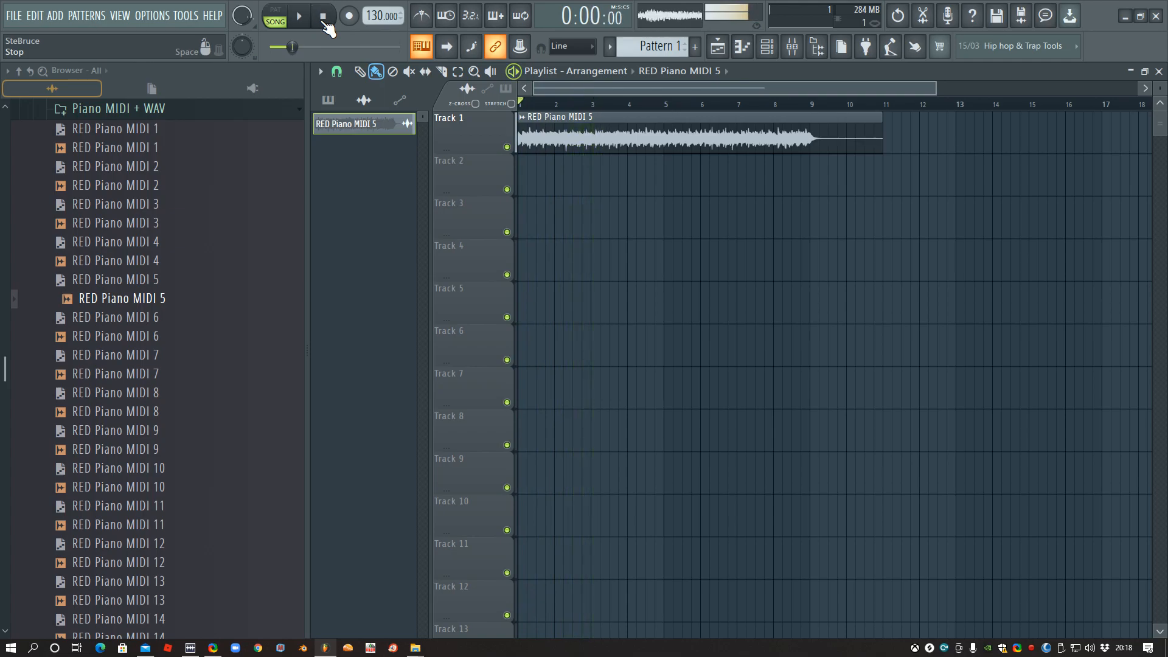
# - Set the project tempo to 175 BPM, restretch all channels, and play the piano clip at that speed
pyautogui.moveTo(383, 15)
pyautogui.mouseDown()
pyautogui.moveTo(383, 3)
pyautogui.moveTo(384, 16)
pyautogui.mouseUp()
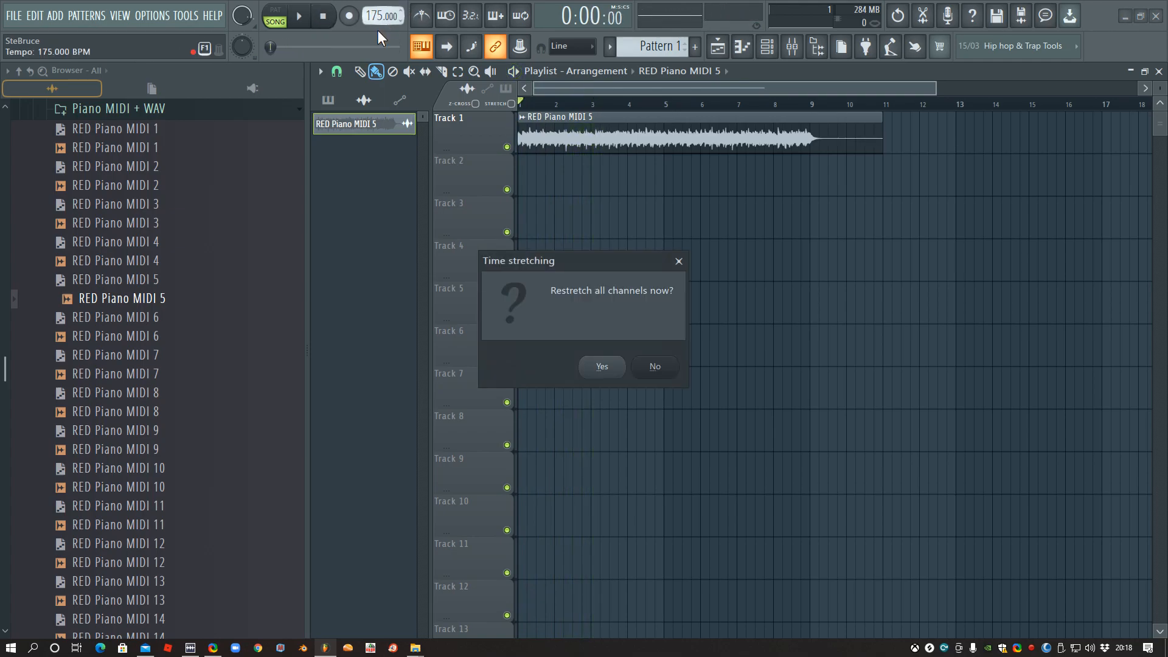
pyautogui.click(601, 366)
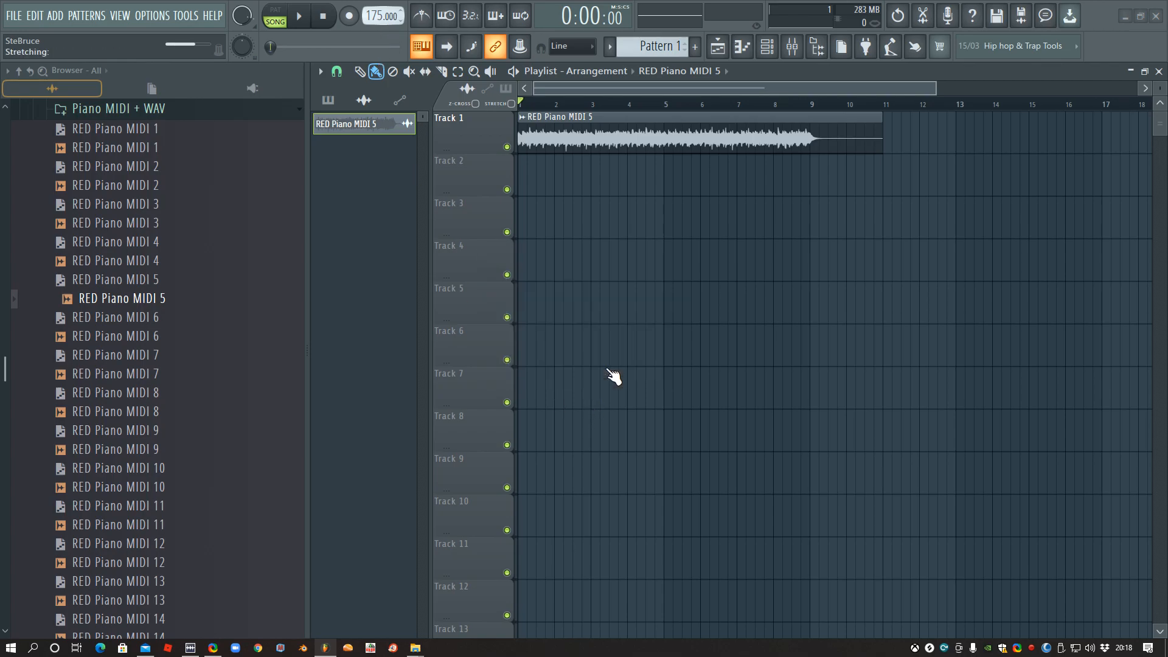
pyautogui.click(298, 17)
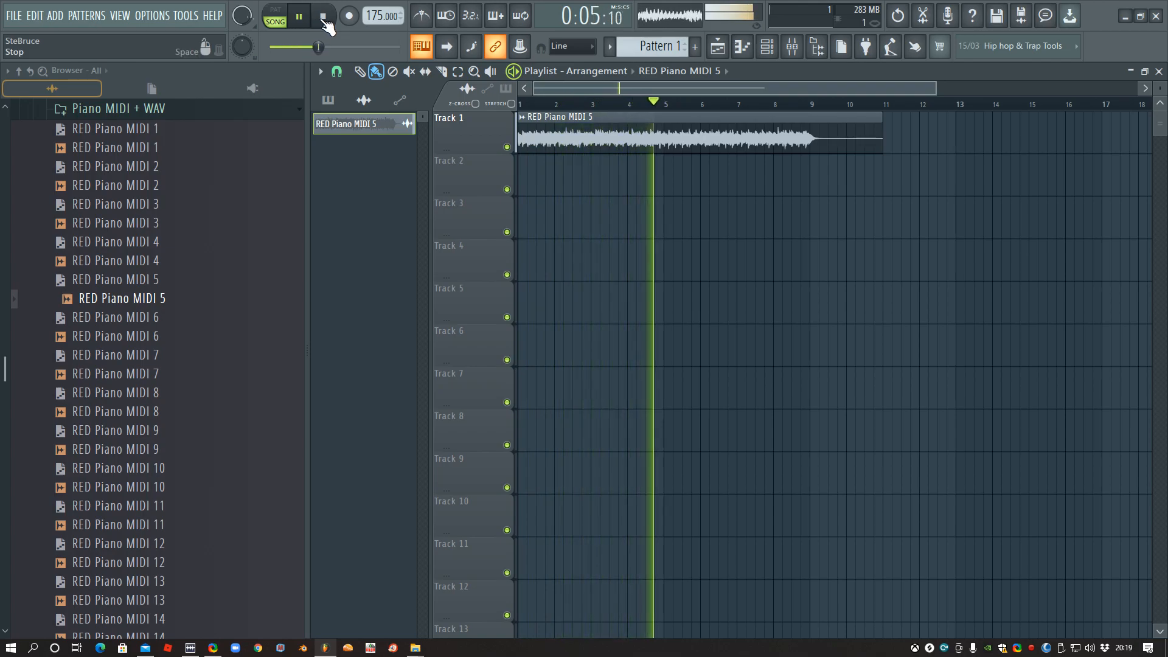
pyautogui.click(324, 18)
# - Check the tempo embedded in the RED Piano MIDI 5 clip using Fit to tempo, leaving the clip unchanged
pyautogui.click(522, 116)
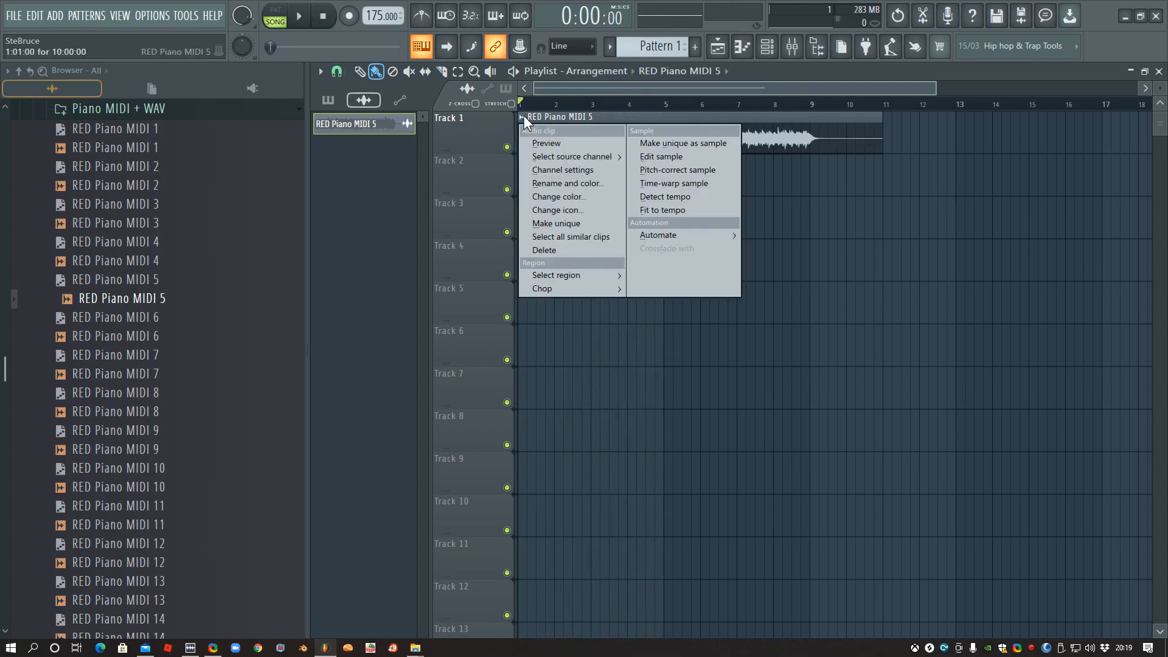
pyautogui.click(660, 209)
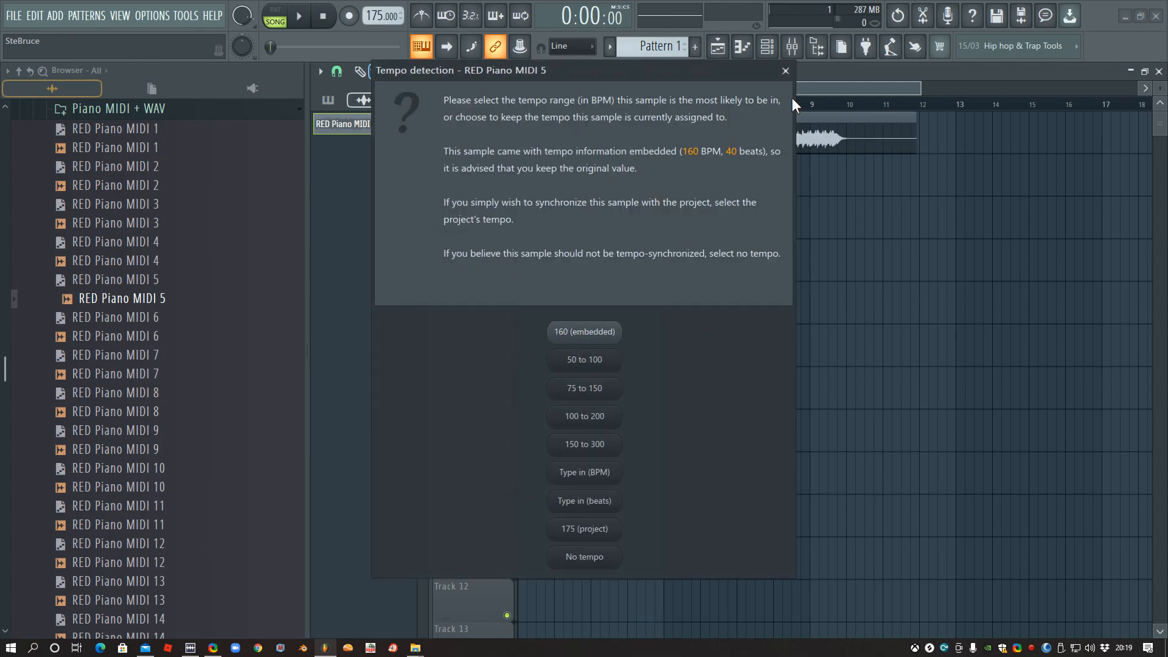
pyautogui.click(786, 71)
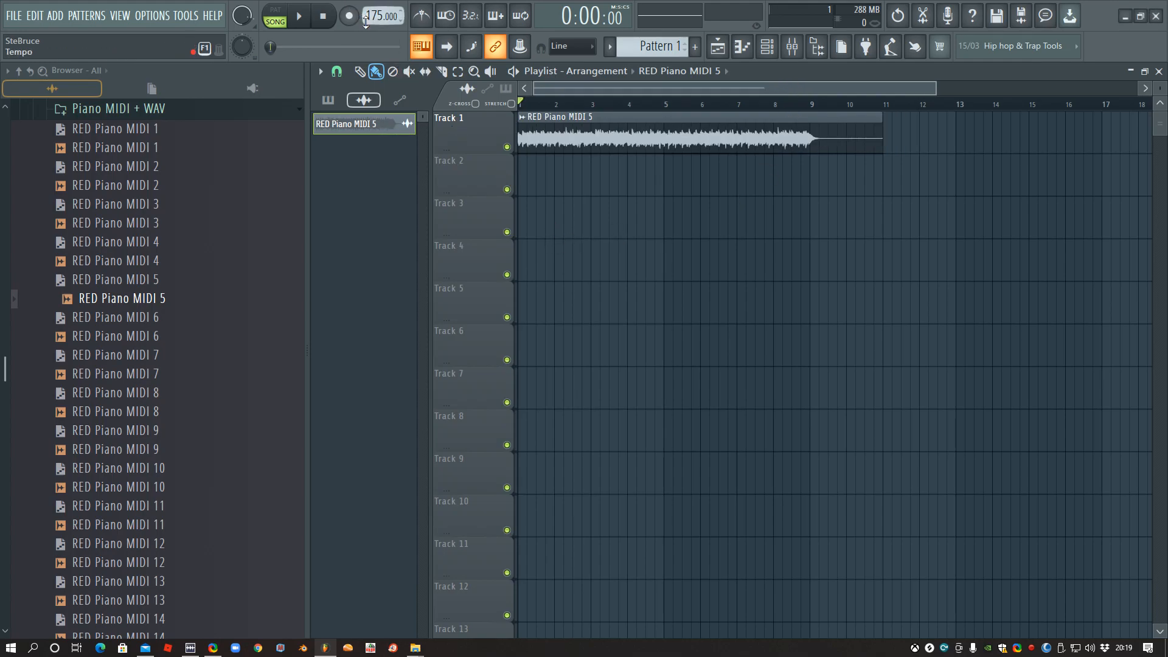
# - Set the project tempo to 160 BPM, restretch all channels, and play the piano clip
pyautogui.moveTo(378, 17); pyautogui.dragTo(378, 27)
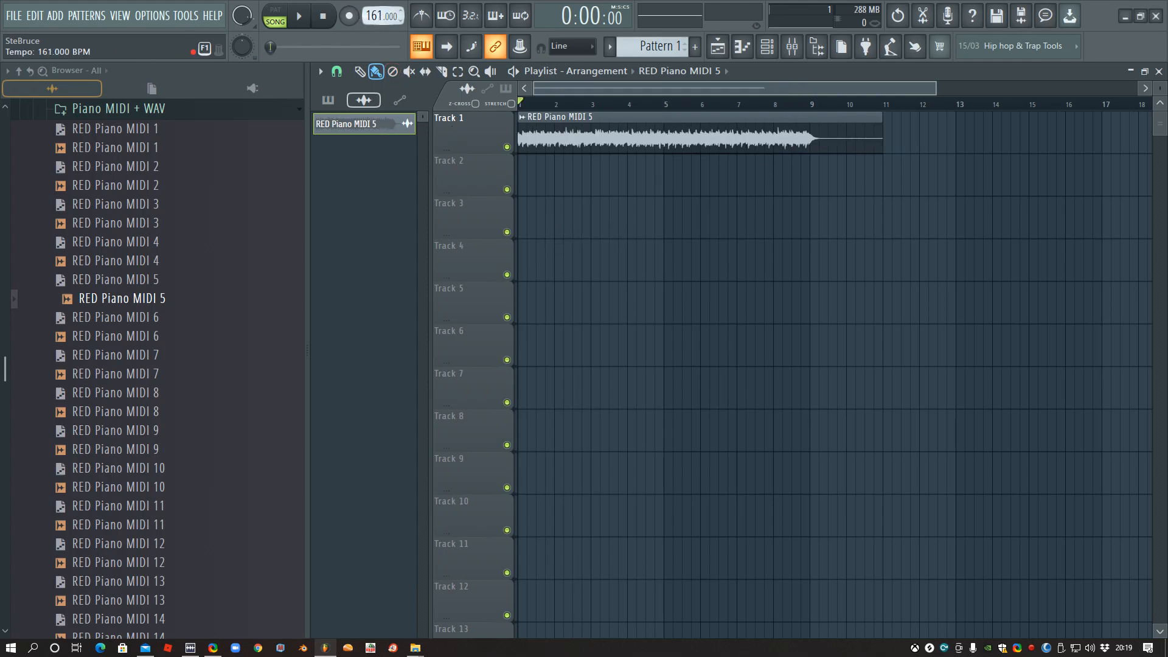
pyautogui.click(605, 367)
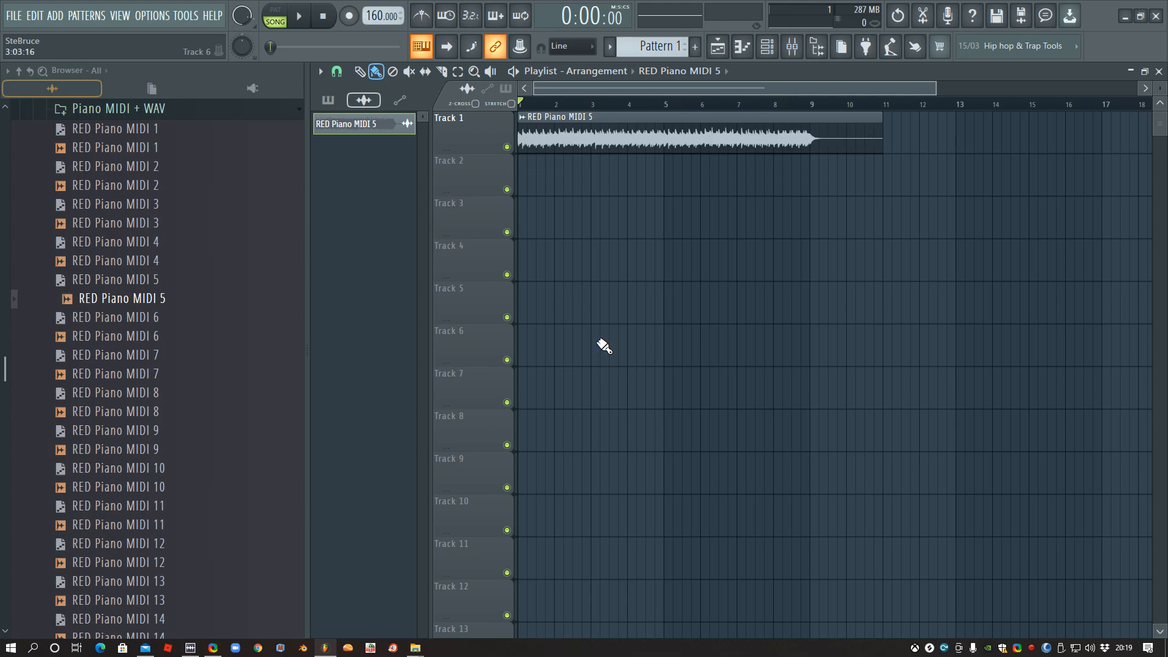
pyautogui.click(300, 16)
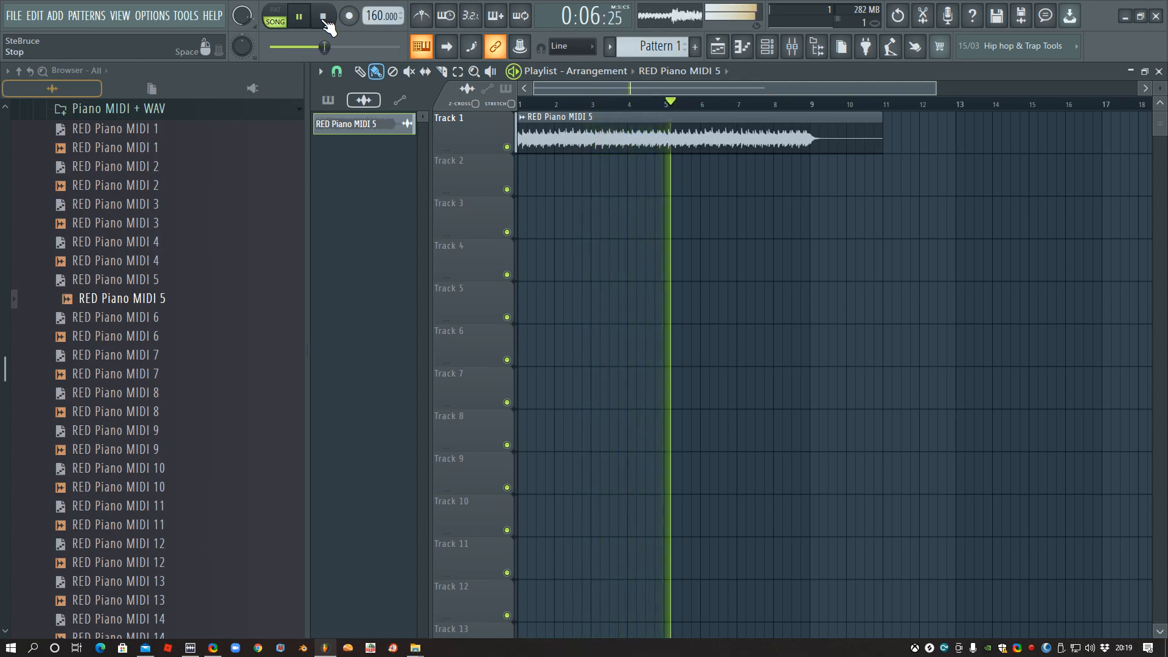
# - Fill Track 2 with RED Perc Loop 4 from bar 1 up to bar 9, and play it together with the piano
pyautogui.click(323, 17)
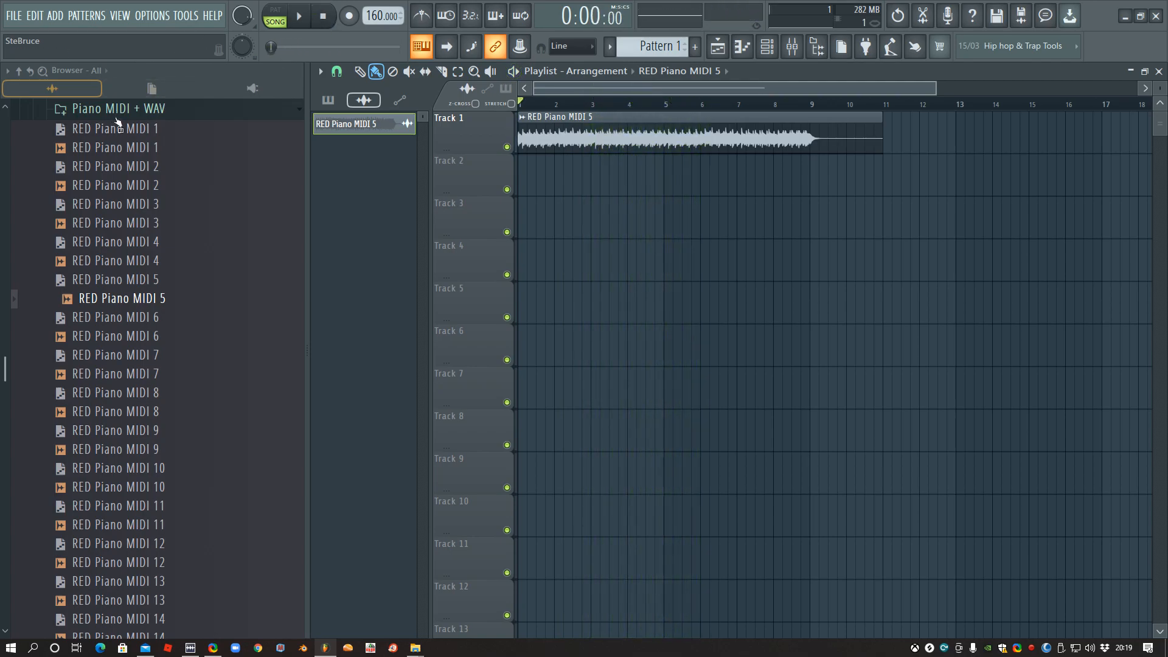
pyautogui.click(115, 109)
pyautogui.scroll(3, 151, 266)
pyautogui.click(87, 200)
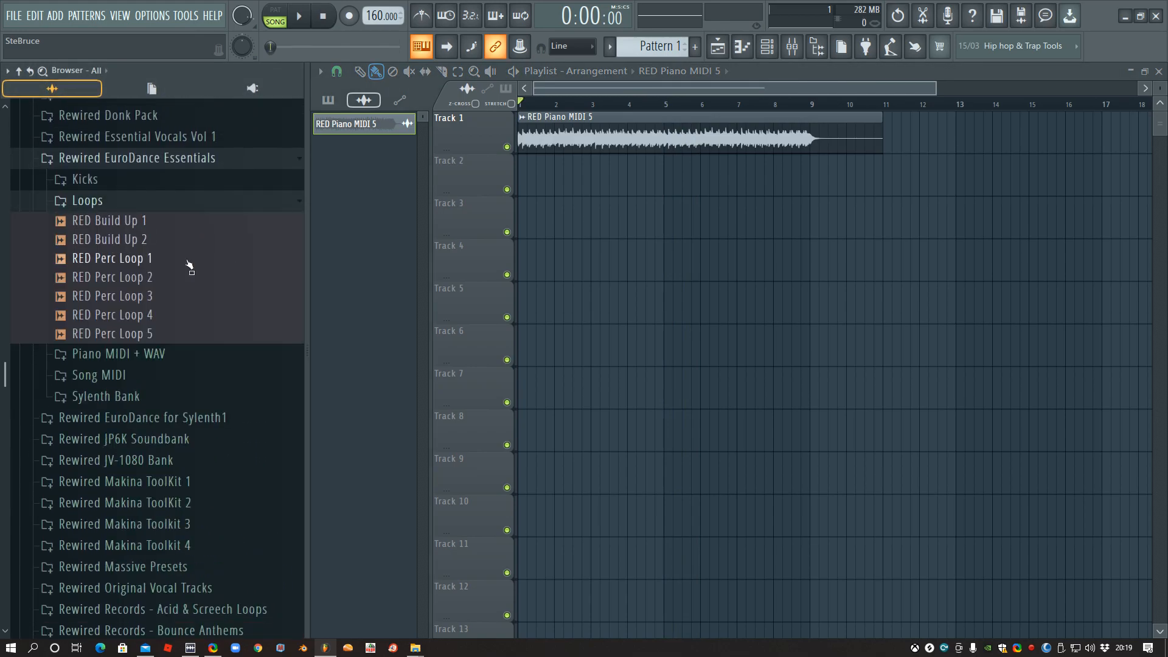
pyautogui.moveTo(143, 299); pyautogui.dragTo(521, 177)
pyautogui.moveTo(142, 320); pyautogui.dragTo(538, 169)
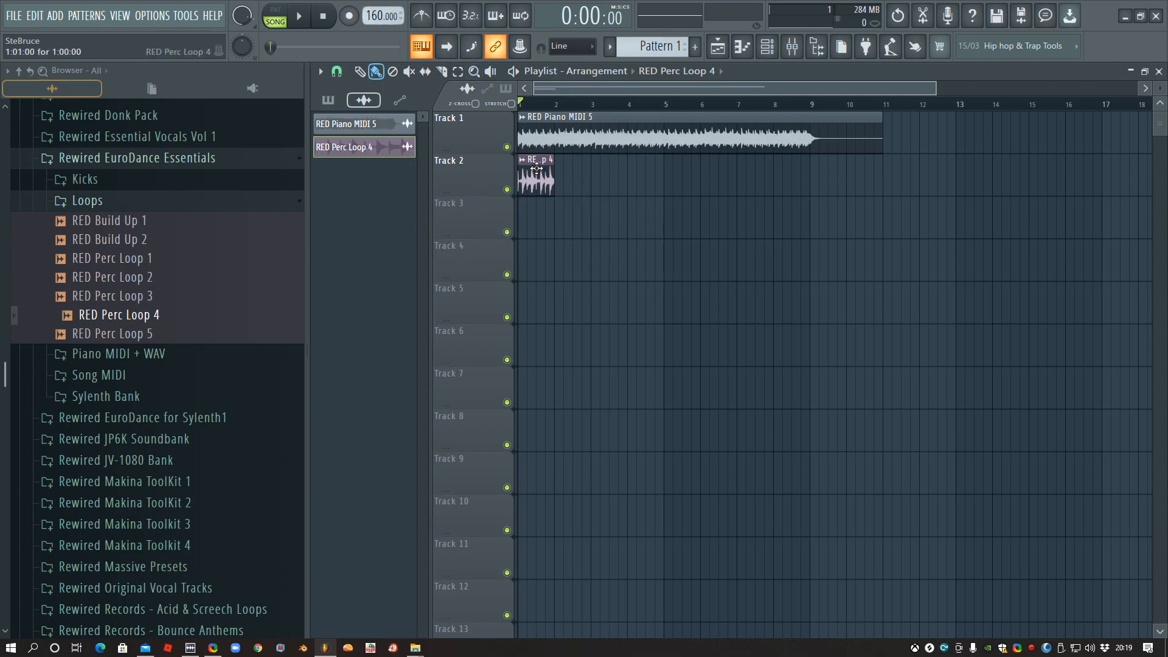
pyautogui.moveTo(565, 181); pyautogui.dragTo(796, 184)
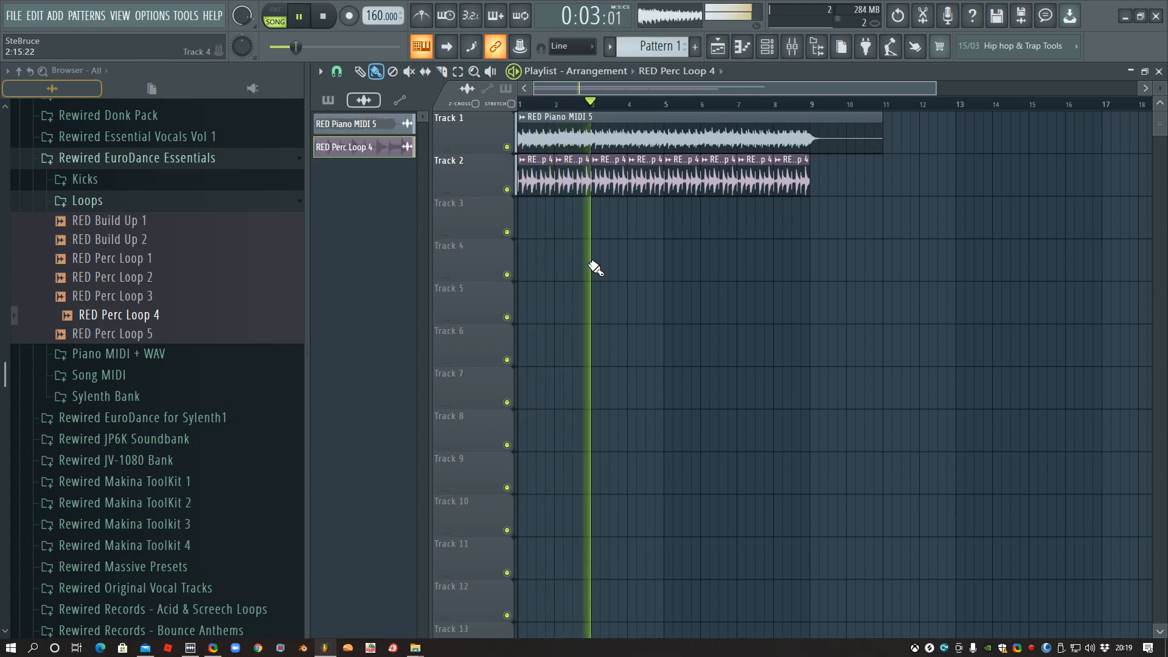
pyautogui.press('space')
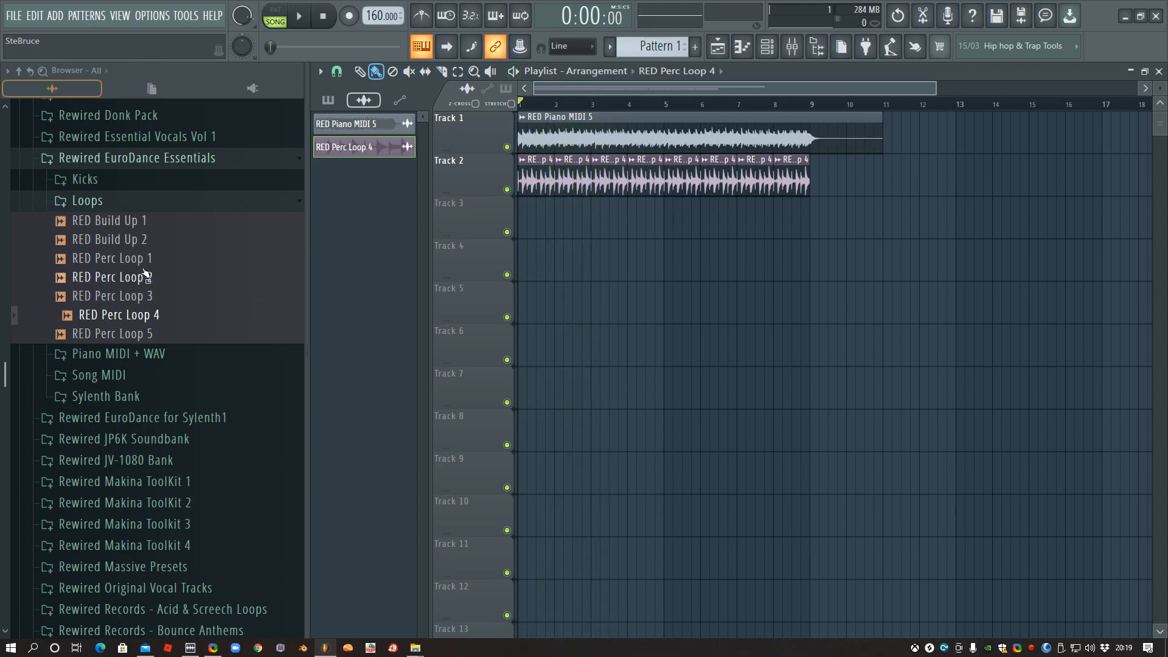
# - Audition RED Build Up 2 on Track 3 from bar 1, and replace it with RED Build Up 1 at bar 5, playing from there
pyautogui.moveTo(126, 242); pyautogui.dragTo(515, 218)
pyautogui.press('space')
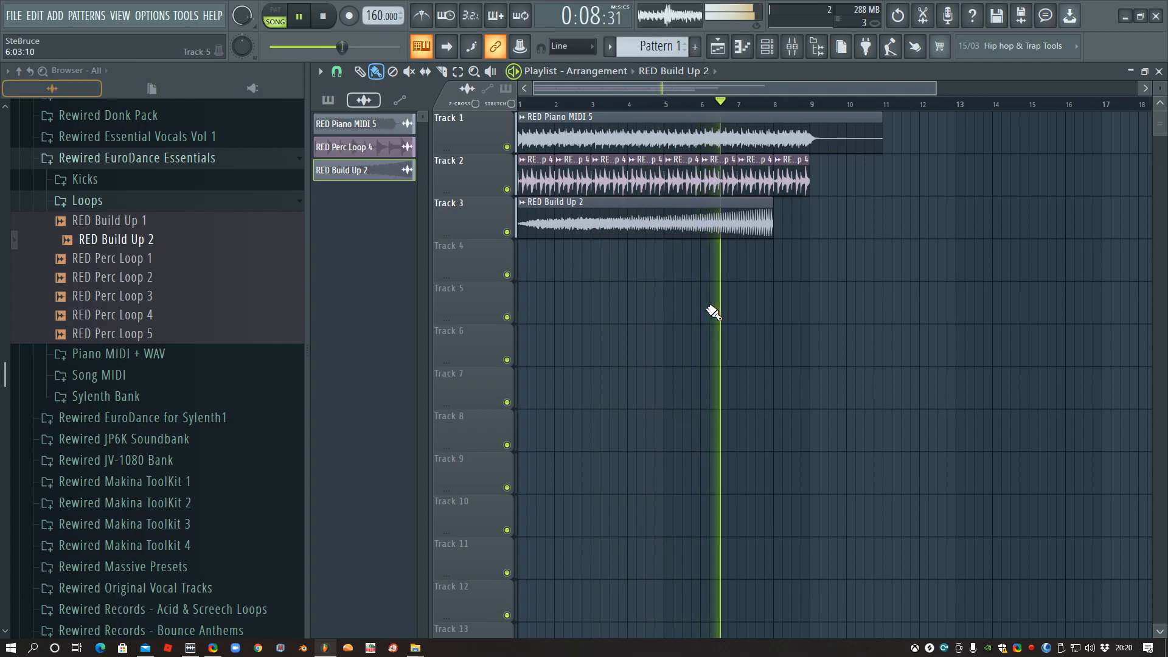
pyautogui.moveTo(78, 222); pyautogui.dragTo(756, 226)
pyautogui.click(669, 107)
pyautogui.press('space')
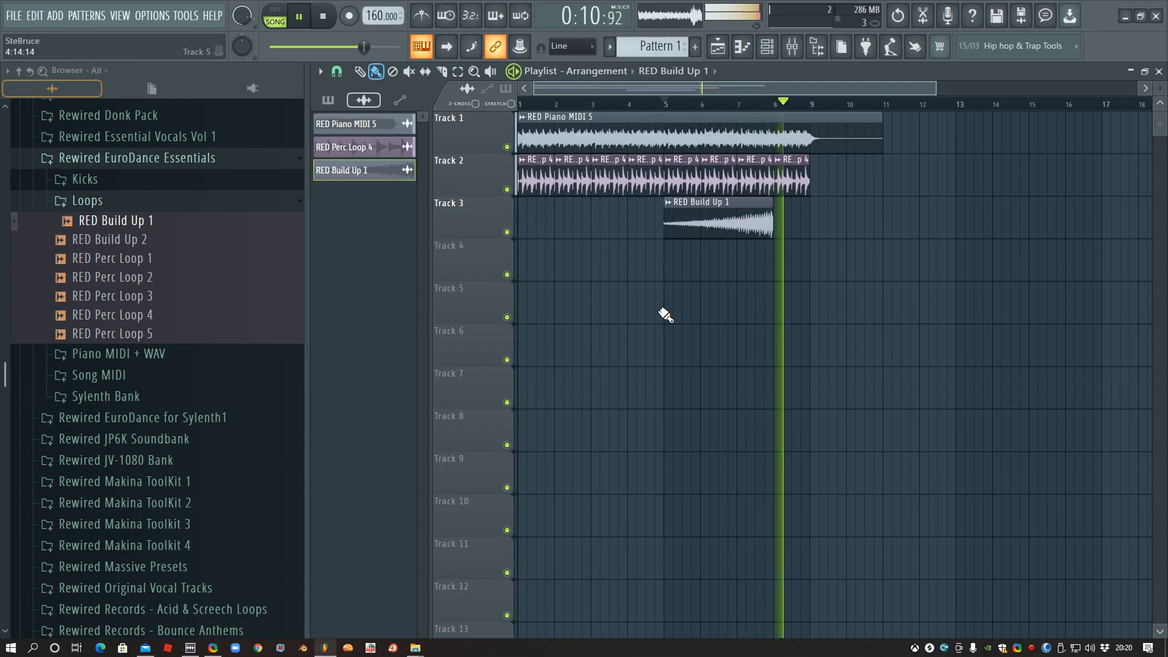
pyautogui.press('space')
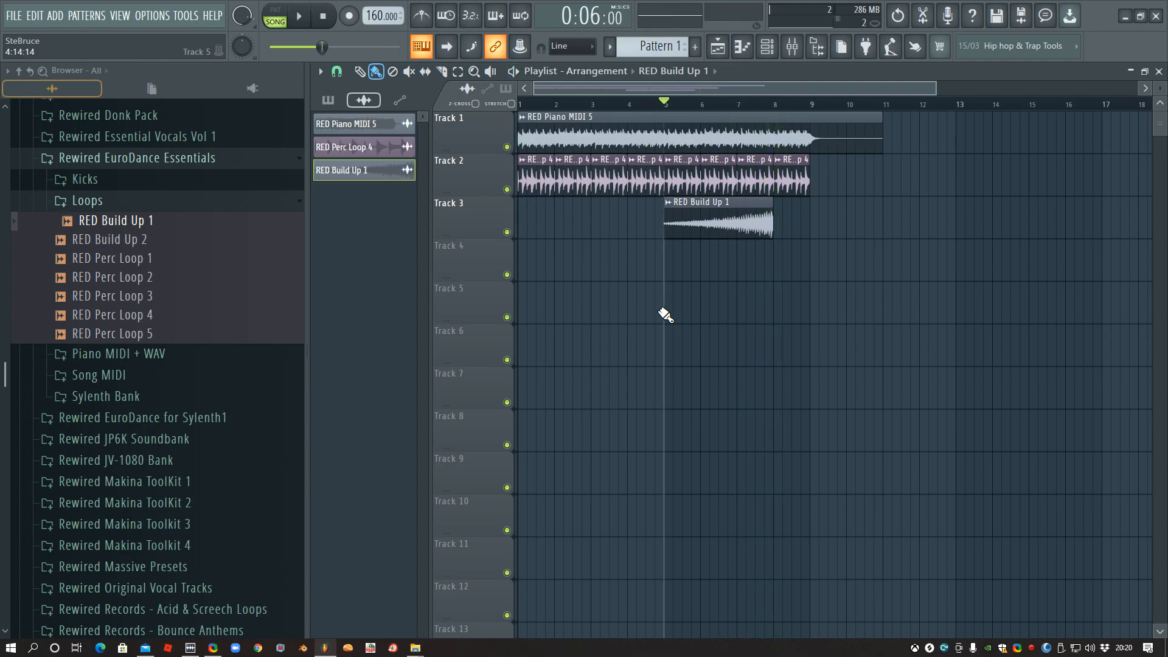
# - Collapse the Loops folder and start a new project from the Basic with limiter template
pyautogui.click(95, 201)
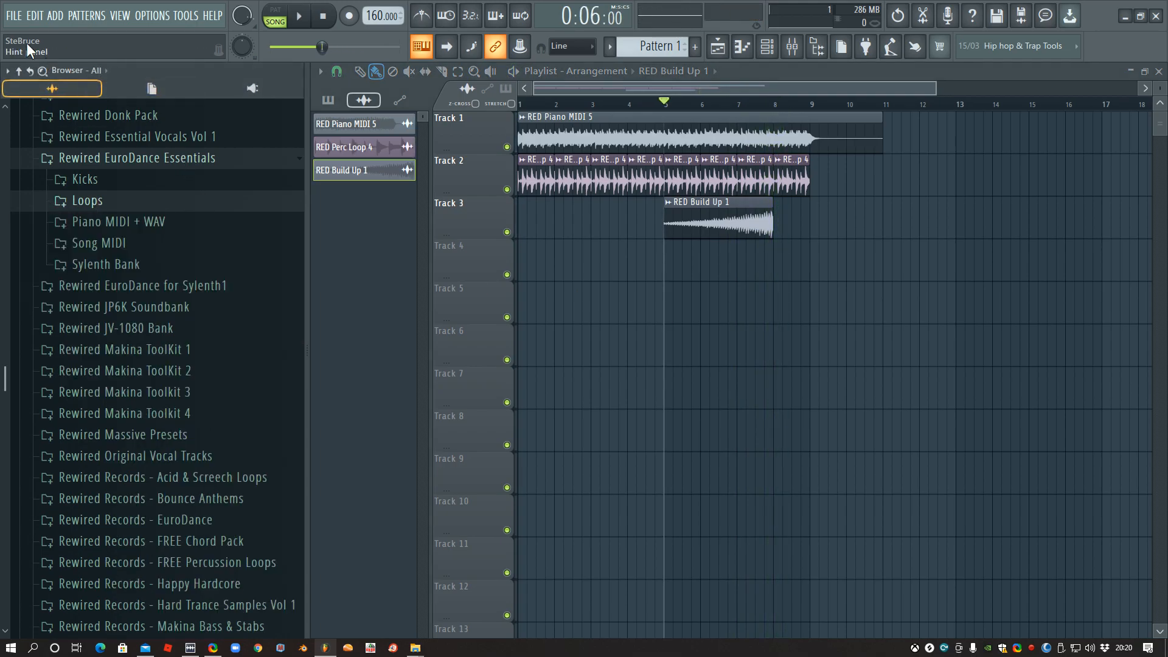
pyautogui.click(11, 16)
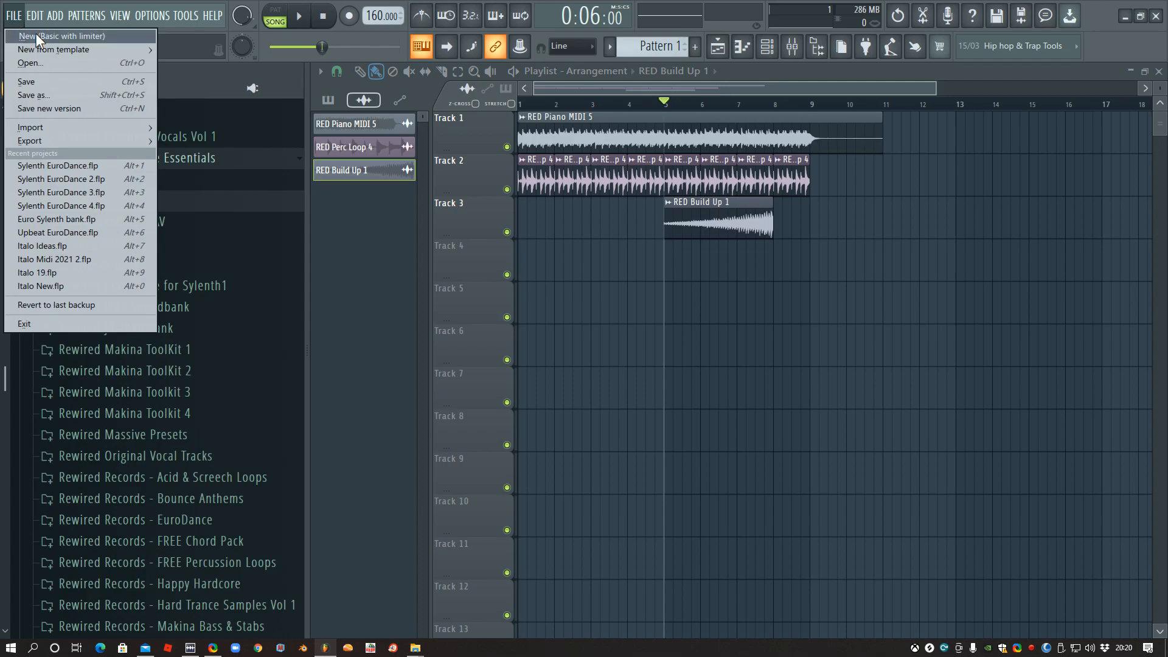
pyautogui.click(38, 37)
pyautogui.click(605, 368)
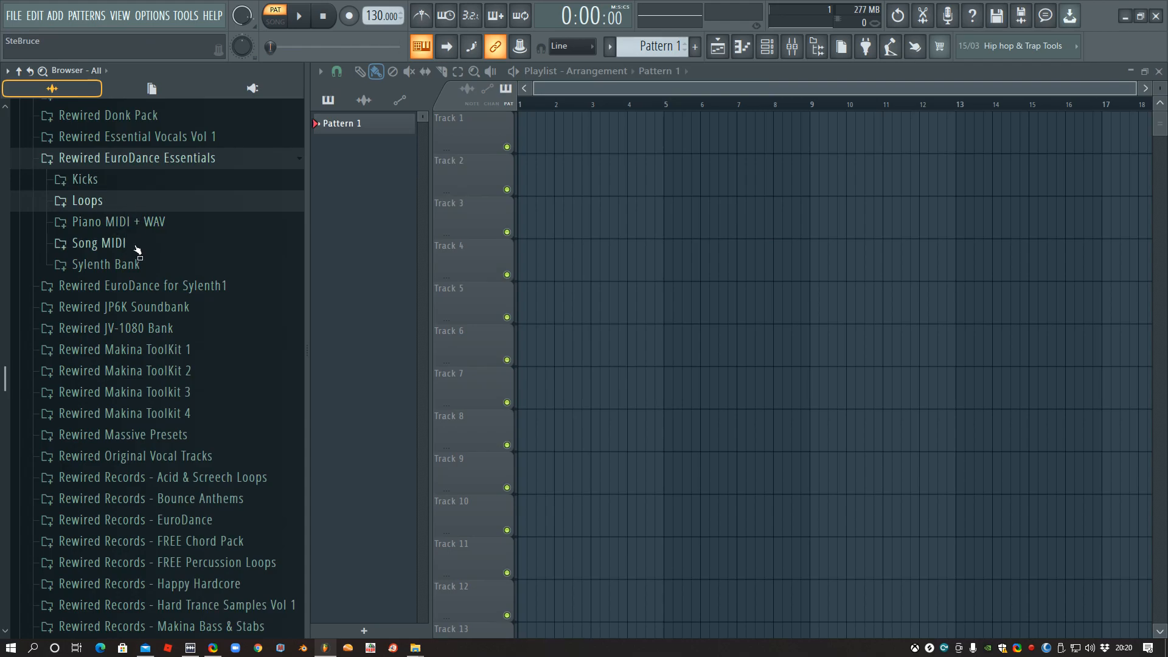
# - Look through the bass, melody and pad MIDI files in the Song MIDI folder, and collapse the folder
pyautogui.click(137, 244)
pyautogui.scroll(-3, 133, 250)
pyautogui.scroll(-5, 144, 394)
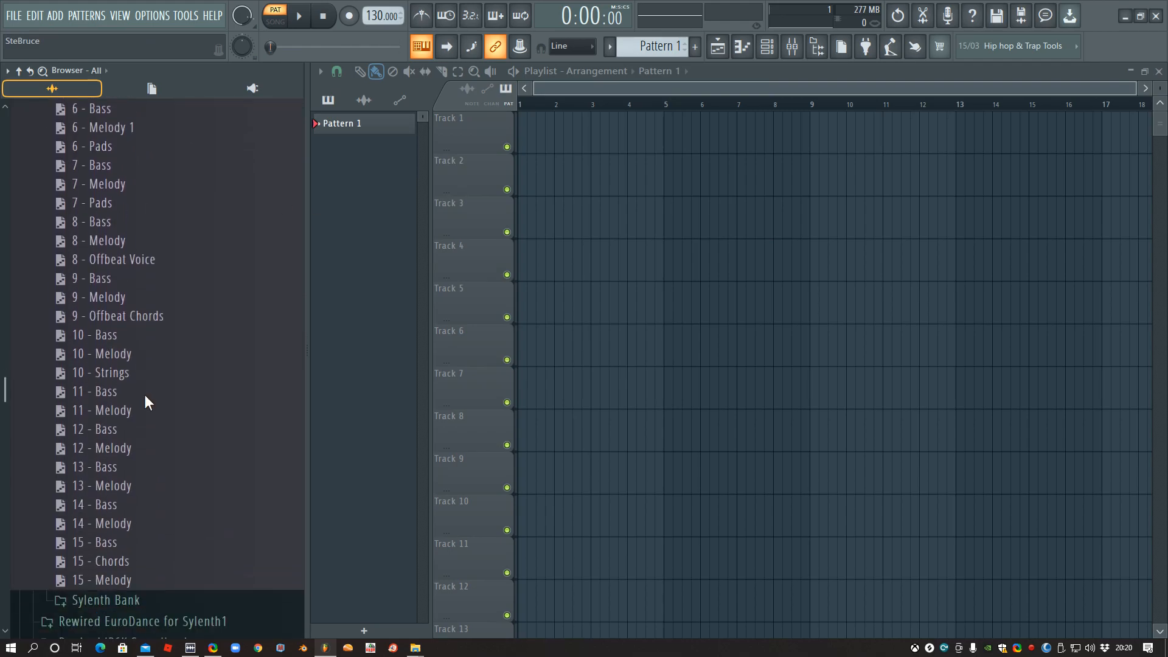
pyautogui.scroll(2, 139, 406)
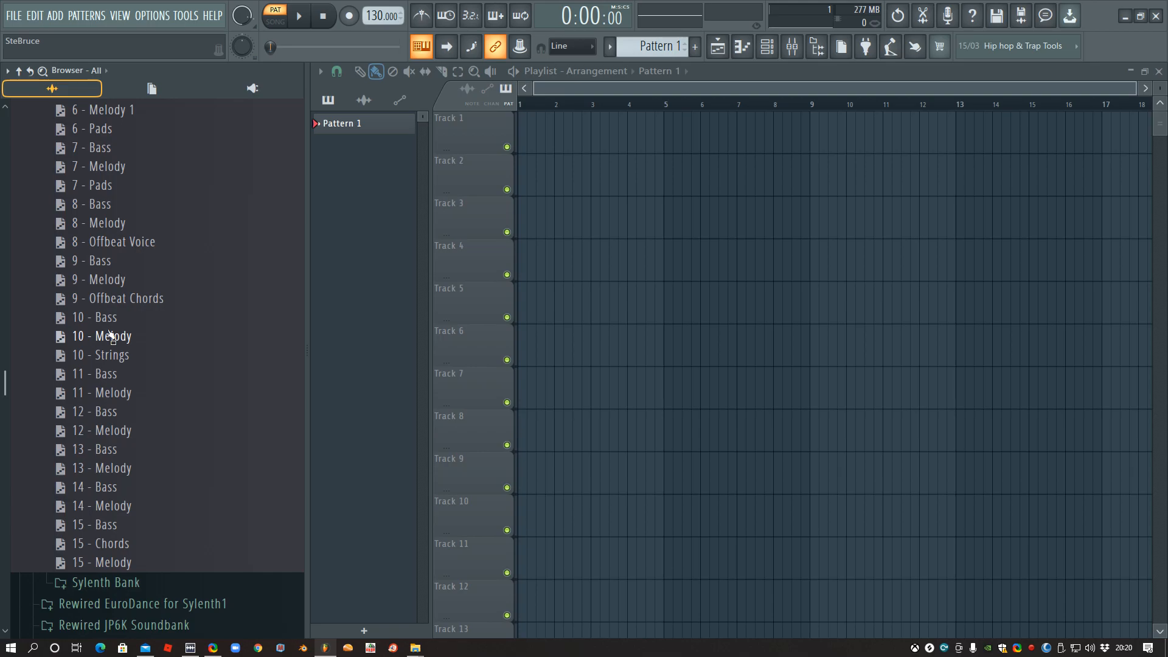
pyautogui.scroll(8, 97, 328)
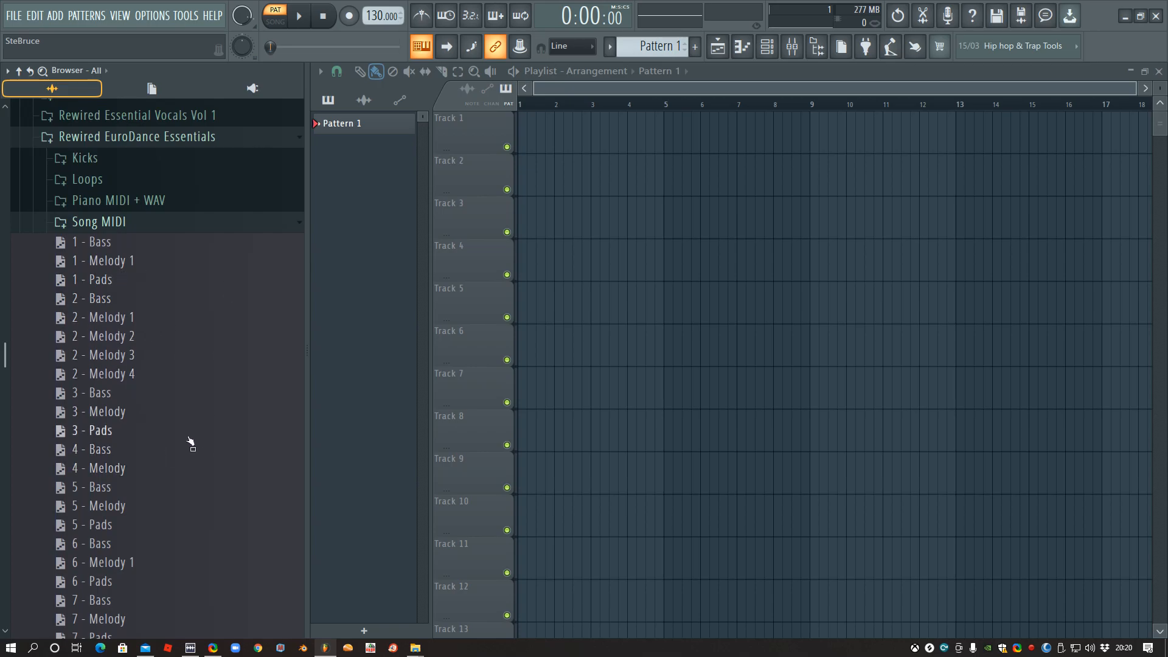
pyautogui.scroll(4, 188, 347)
pyautogui.click(127, 334)
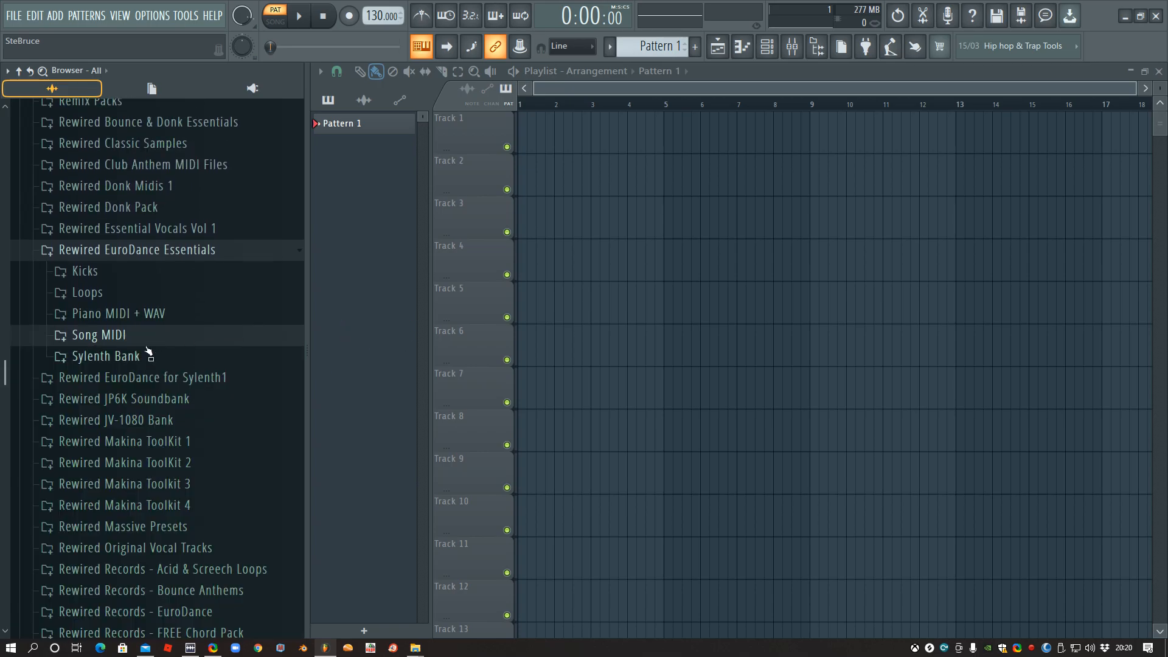
# - Close the Playlist and add a Sylenth1 channel to the Channel rack
pyautogui.click(1159, 72)
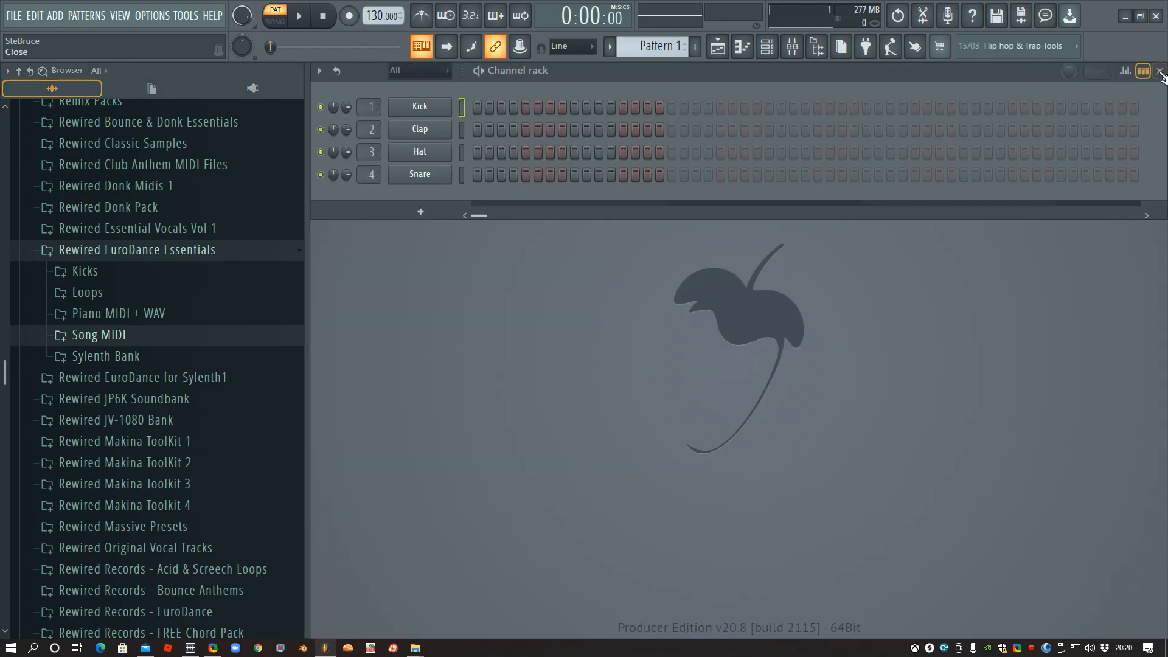
pyautogui.click(415, 216)
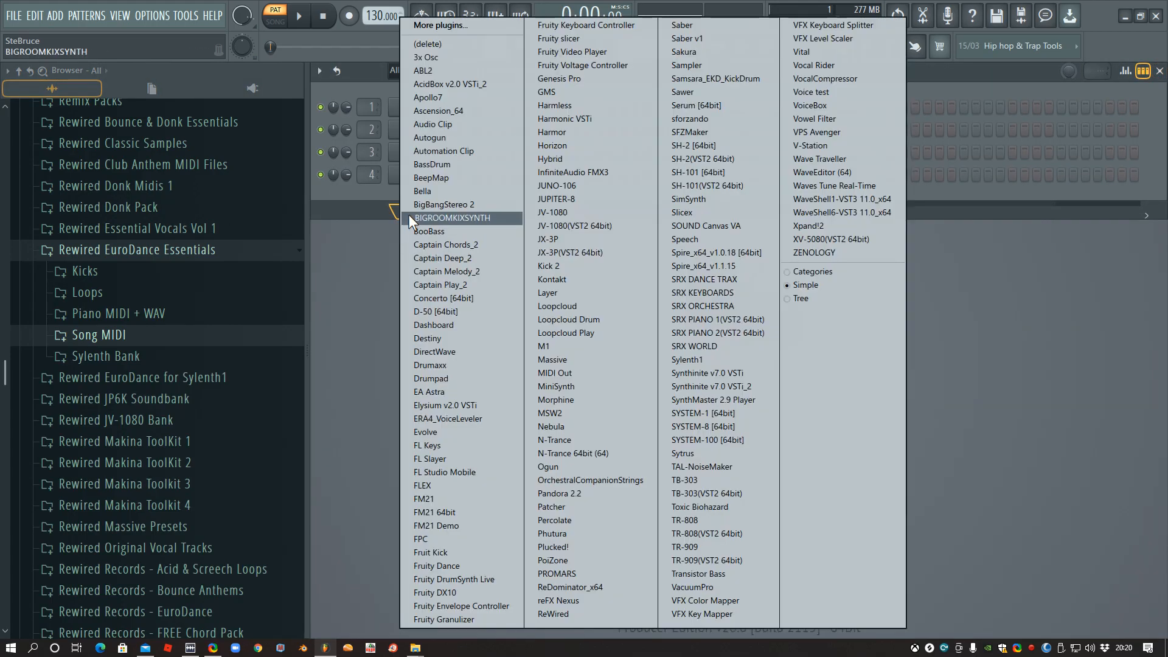
pyautogui.click(687, 360)
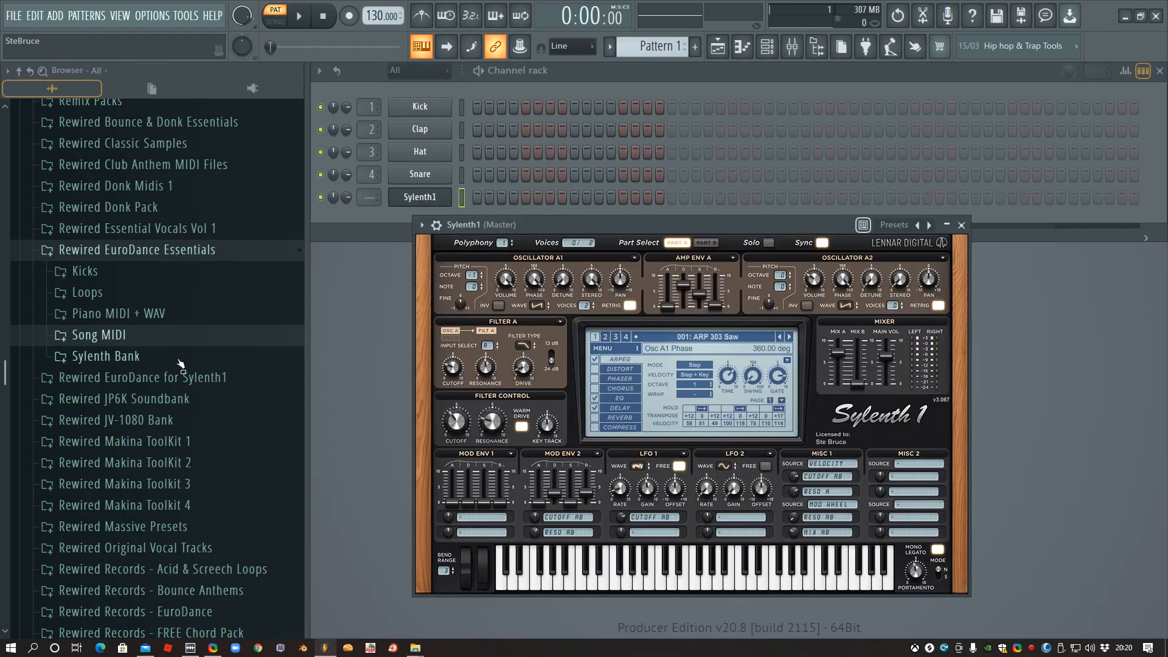
# - Load the Rewired EuroDance for Sylenth1 bank into Sylenth1 and choose preset 034: LD - Classic Saw
pyautogui.click(113, 357)
pyautogui.moveTo(110, 379); pyautogui.dragTo(686, 335)
pyautogui.click(734, 337)
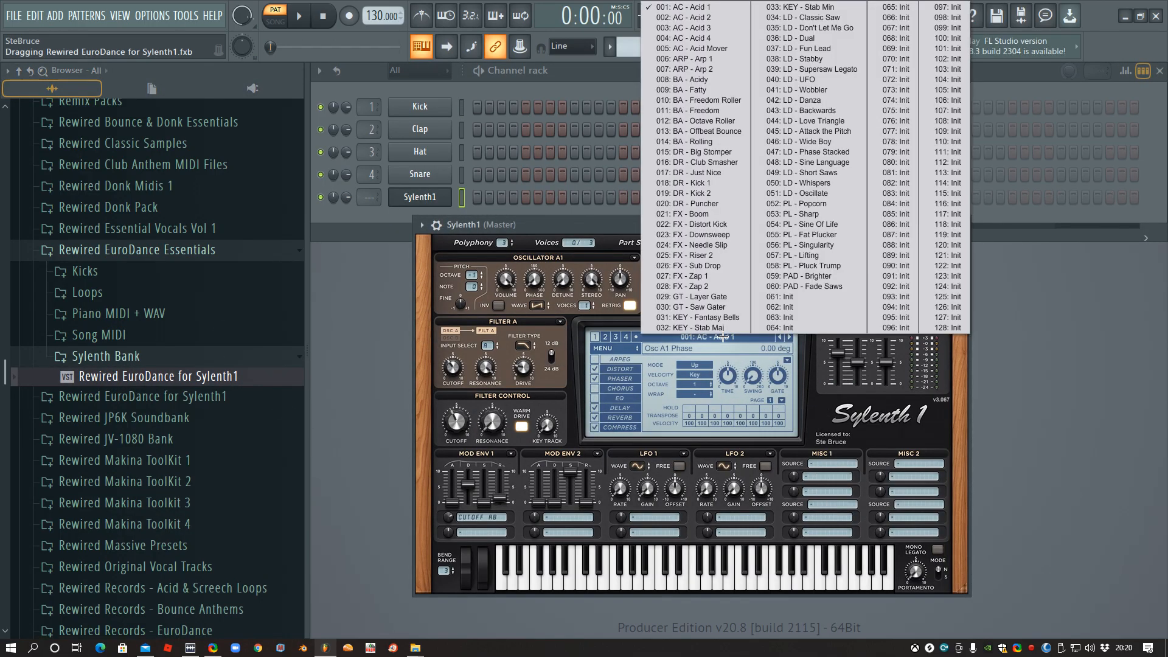
pyautogui.click(838, 17)
# - Set the project tempo to 155 BPM, and load the 1 - Melody 1 MIDI onto the Sylenth1 channel and play it
pyautogui.click(611, 72)
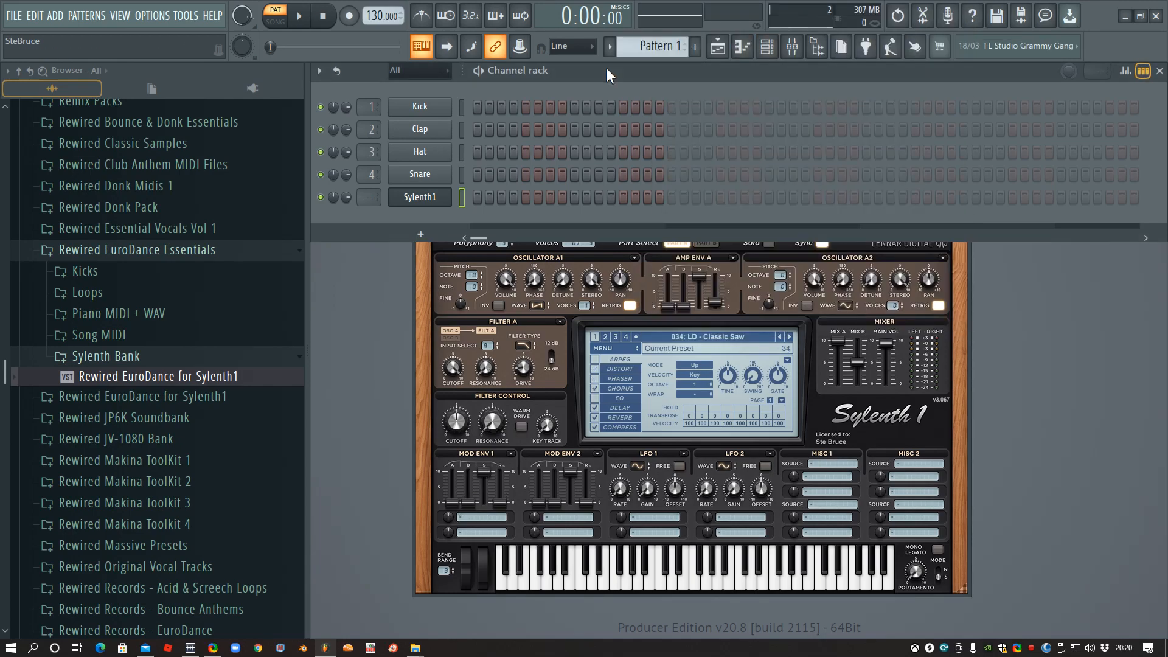
pyautogui.click(135, 336)
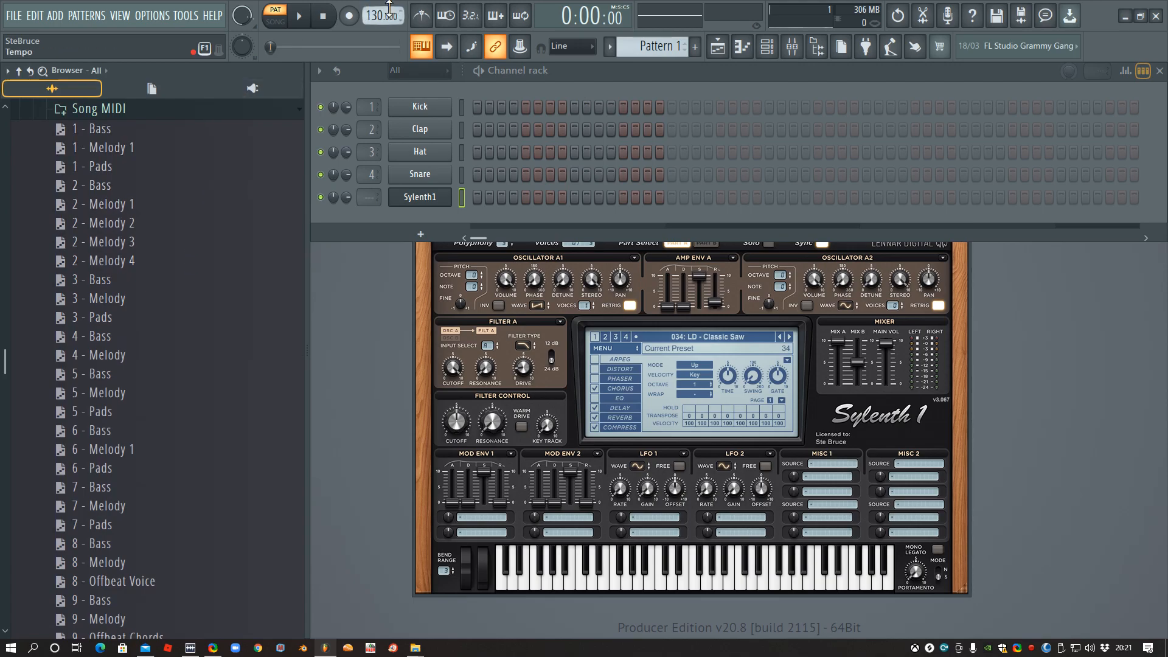
pyautogui.moveTo(376, 13); pyautogui.dragTo(376, 10)
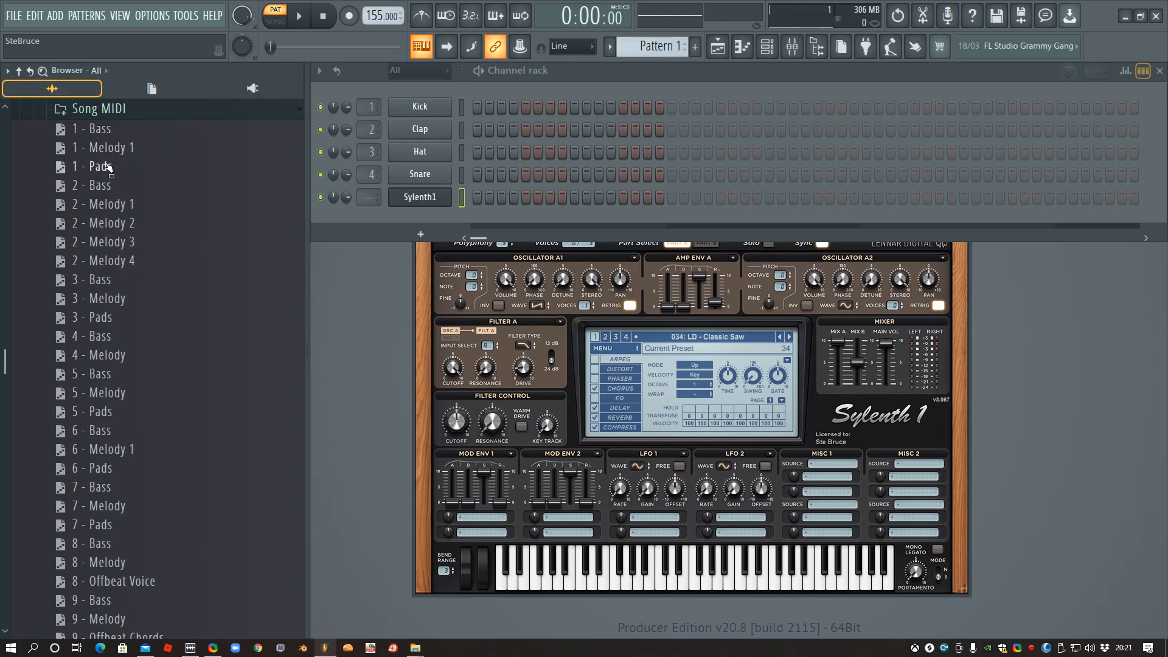
pyautogui.moveTo(133, 155); pyautogui.dragTo(420, 197)
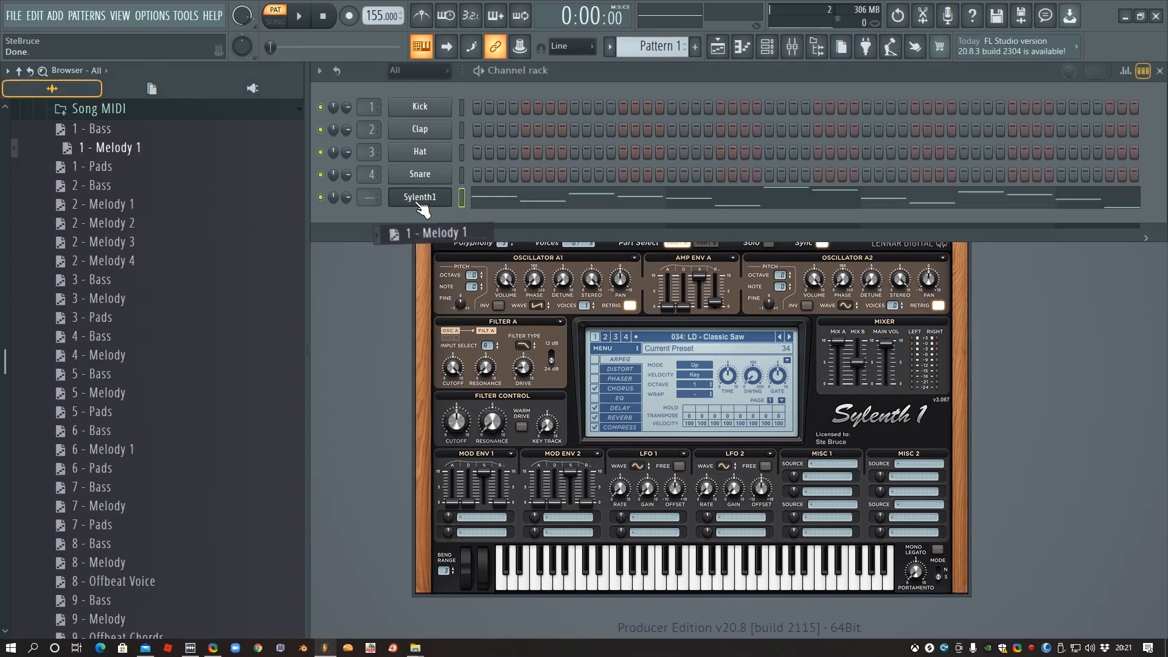
pyautogui.click(303, 17)
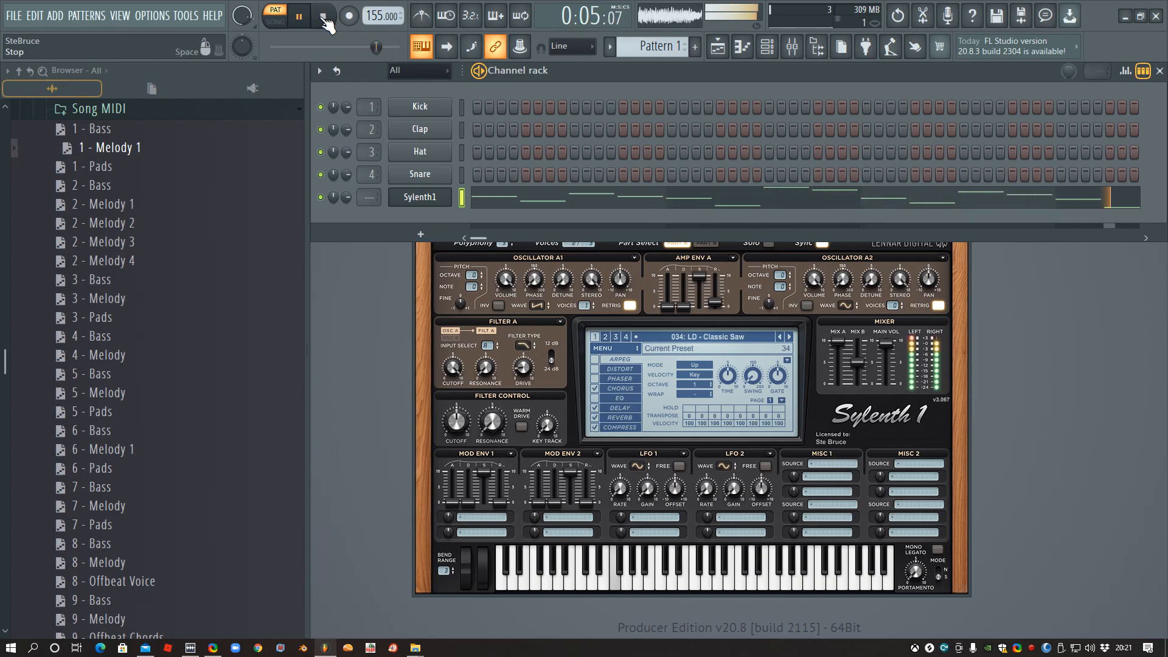
pyautogui.click(323, 17)
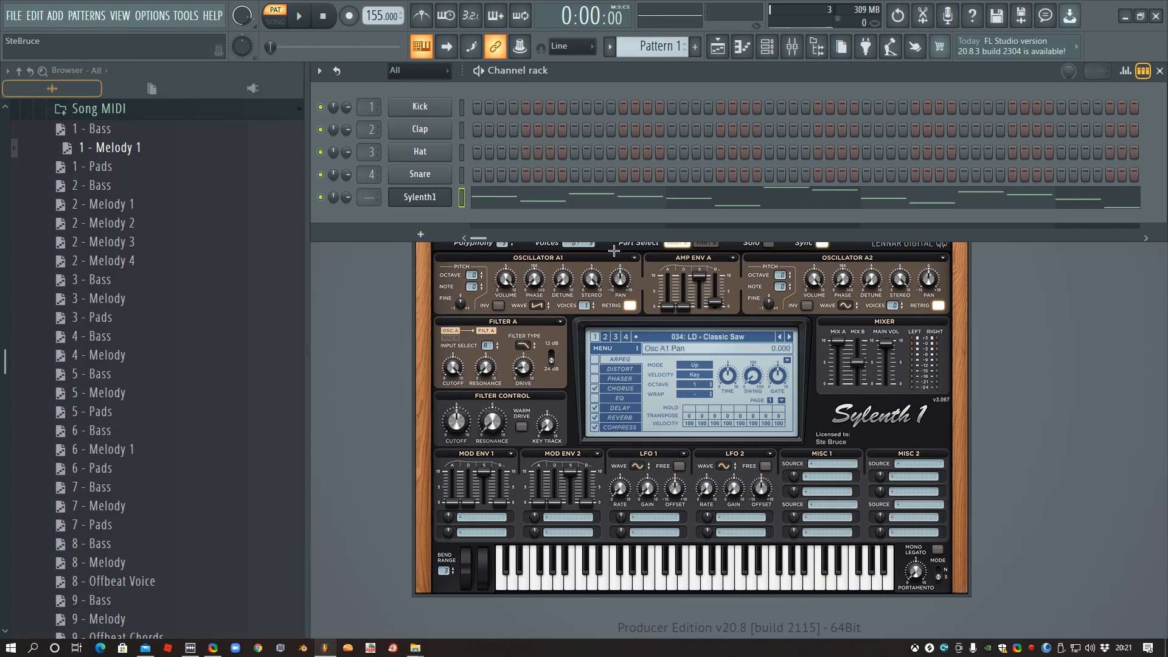
# - Bring the full Sylenth1 window forward on its delay settings, and play the melody with the Classic Saw preset
pyautogui.click(415, 283)
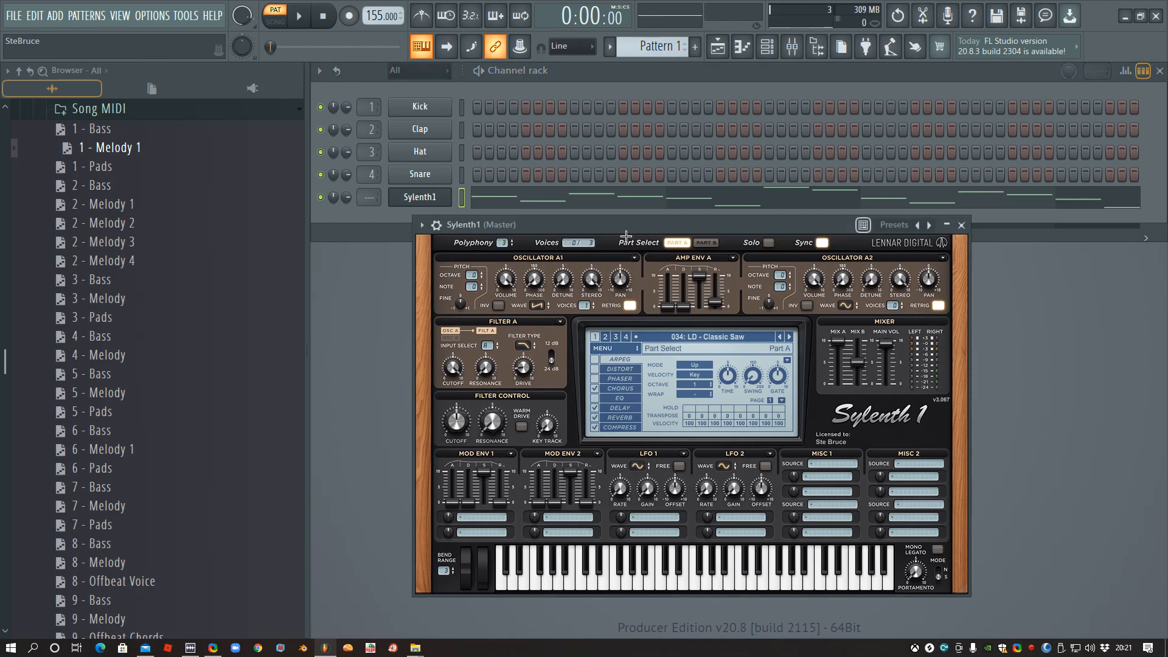
pyautogui.moveTo(630, 231); pyautogui.dragTo(618, 244)
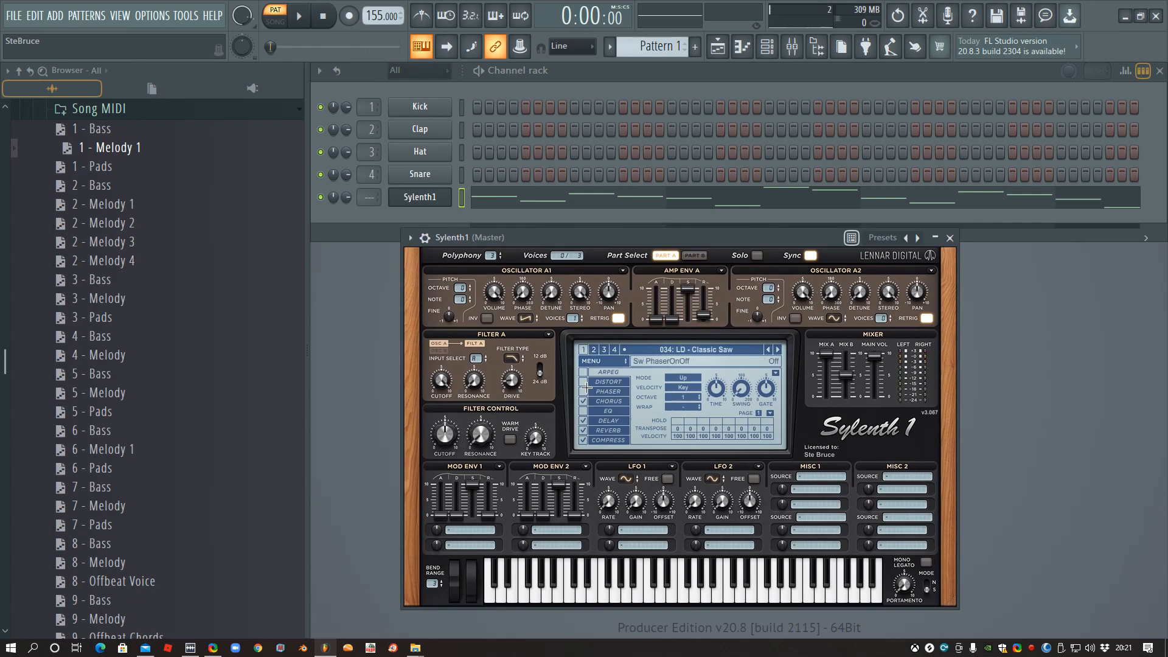
pyautogui.click(602, 421)
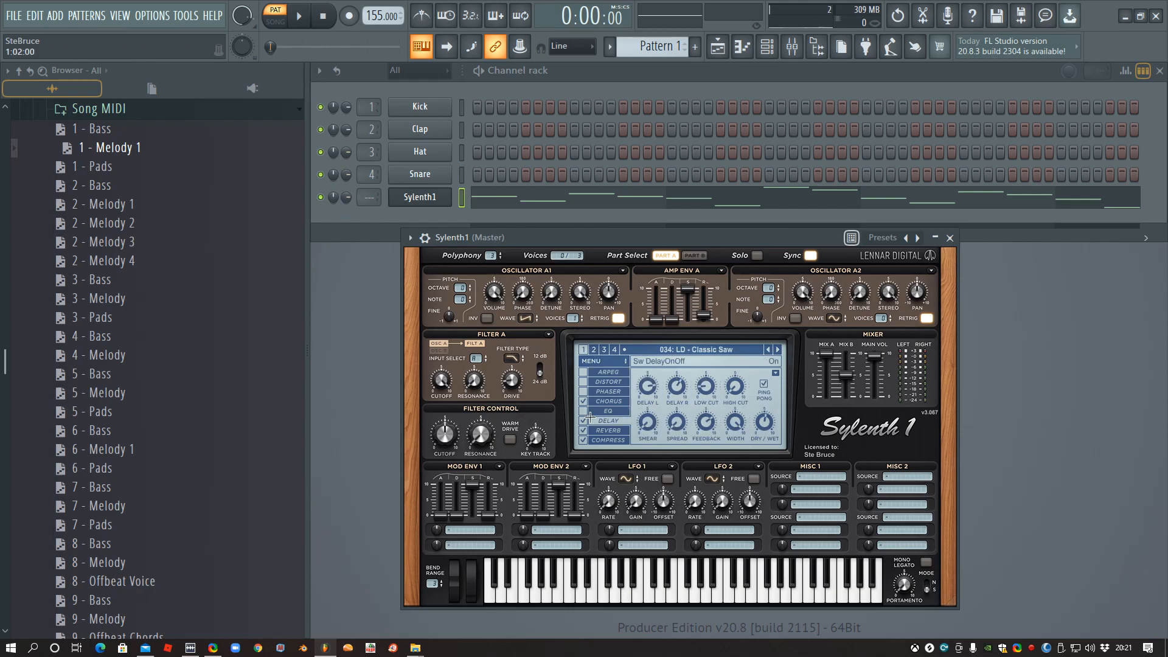
pyautogui.click(299, 15)
pyautogui.click(323, 17)
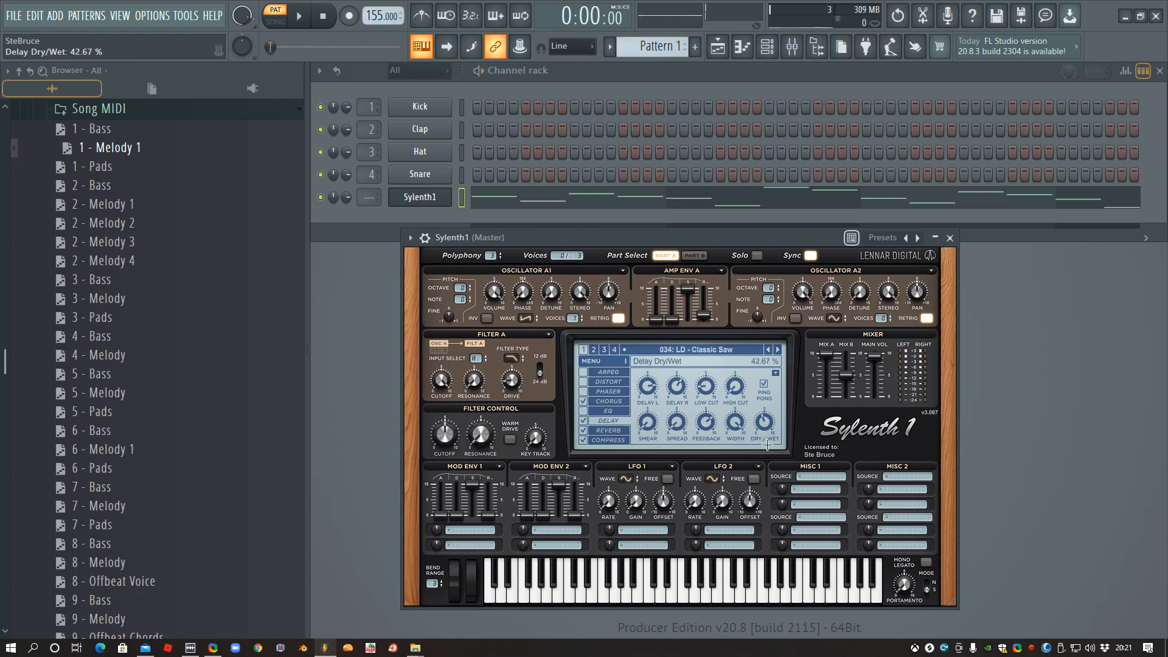
pyautogui.click(299, 15)
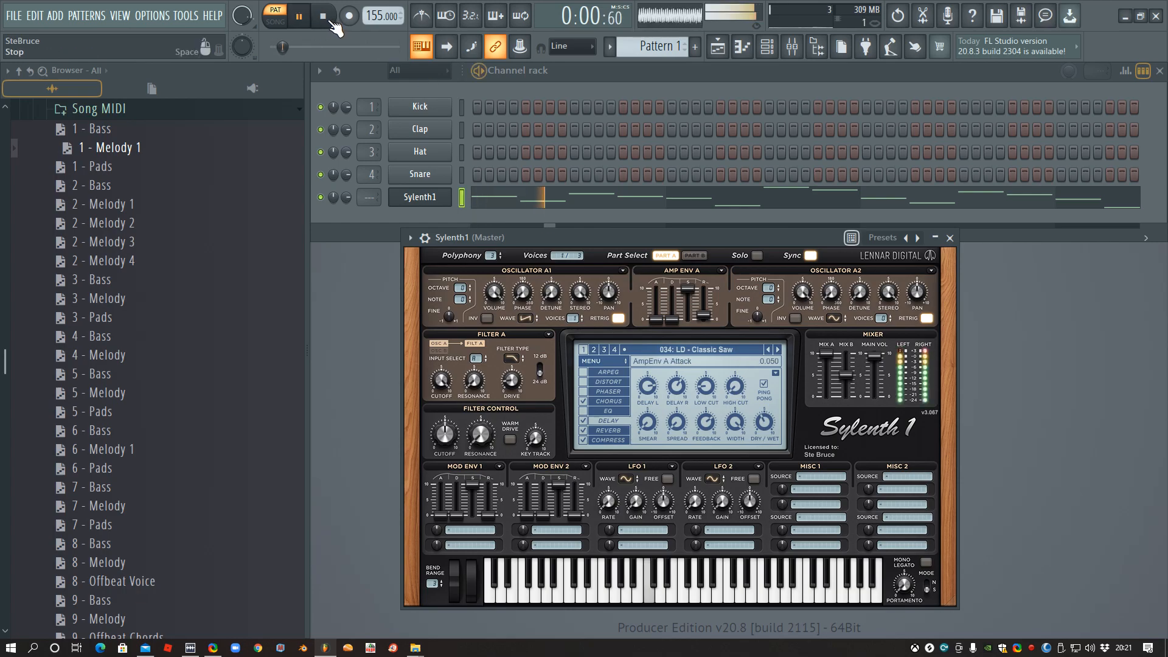
pyautogui.click(332, 23)
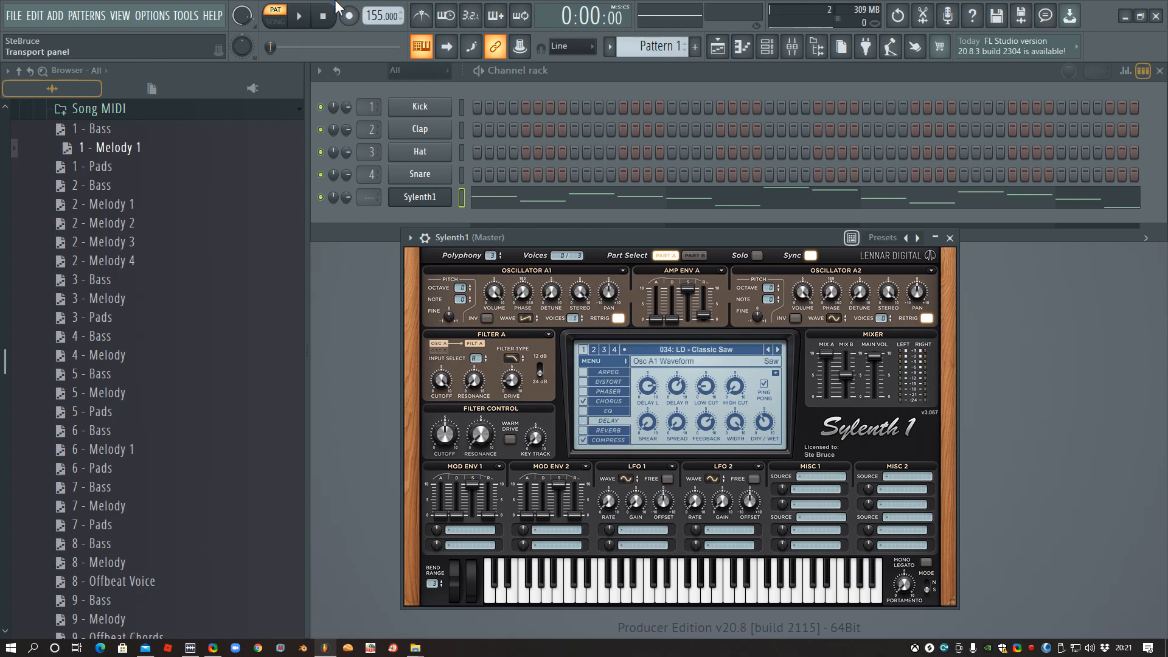
# - Compare the melody with Sylenth1's delay and reverb switched off and switched back on
pyautogui.click(302, 19)
pyautogui.press('space')
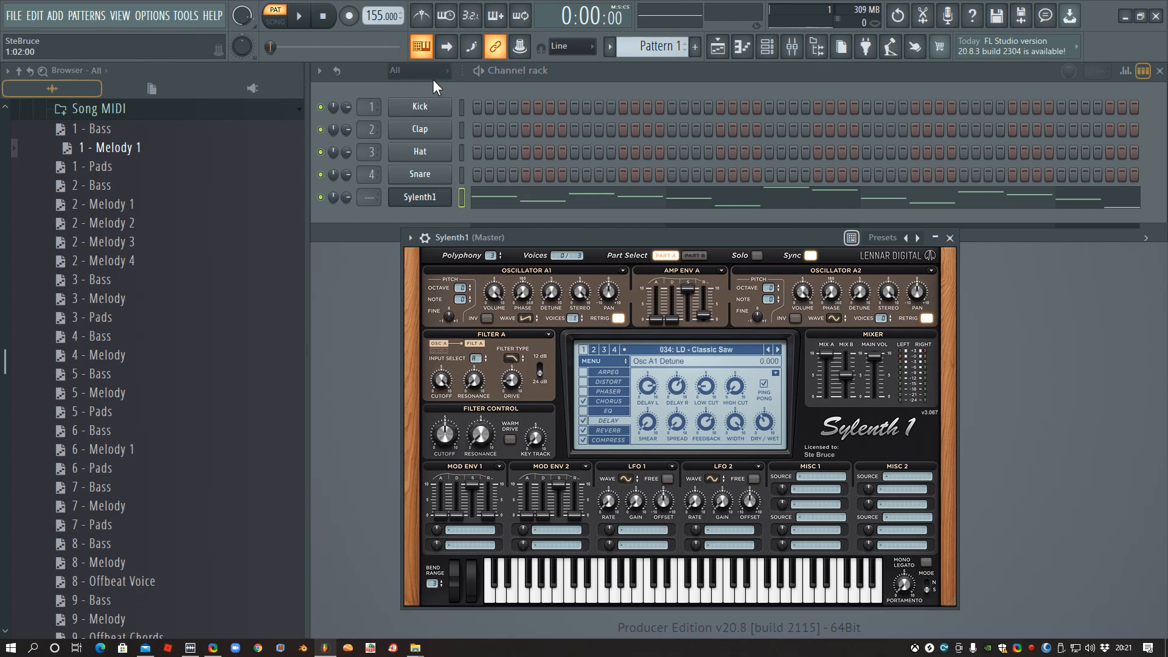
pyautogui.click(300, 18)
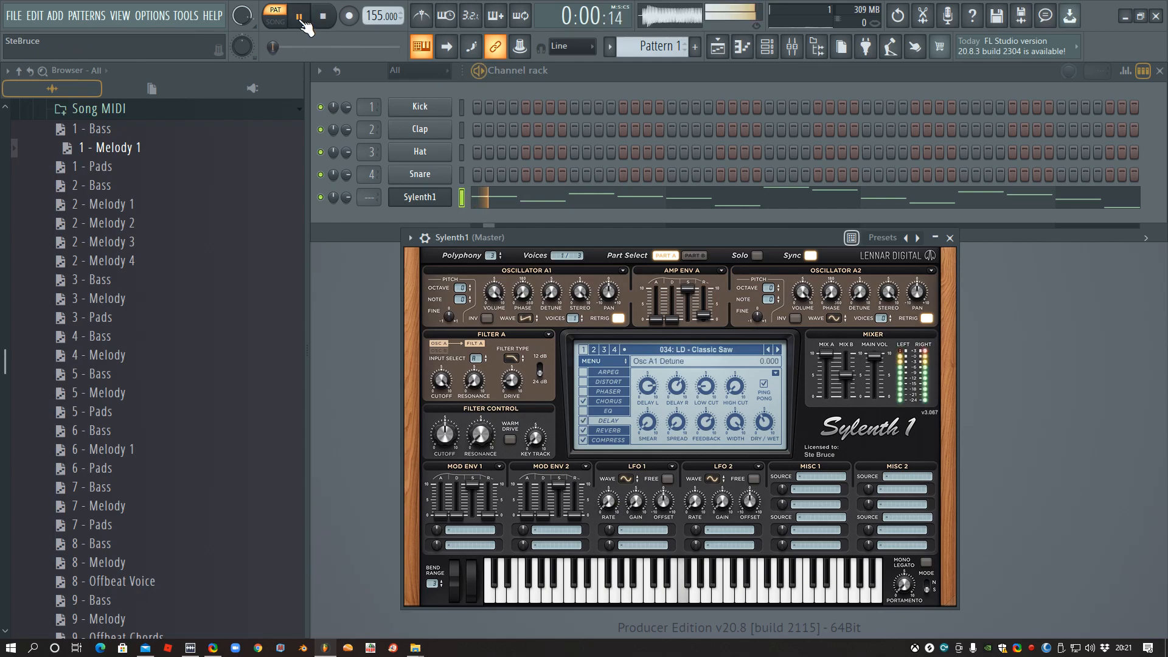
pyautogui.click(324, 18)
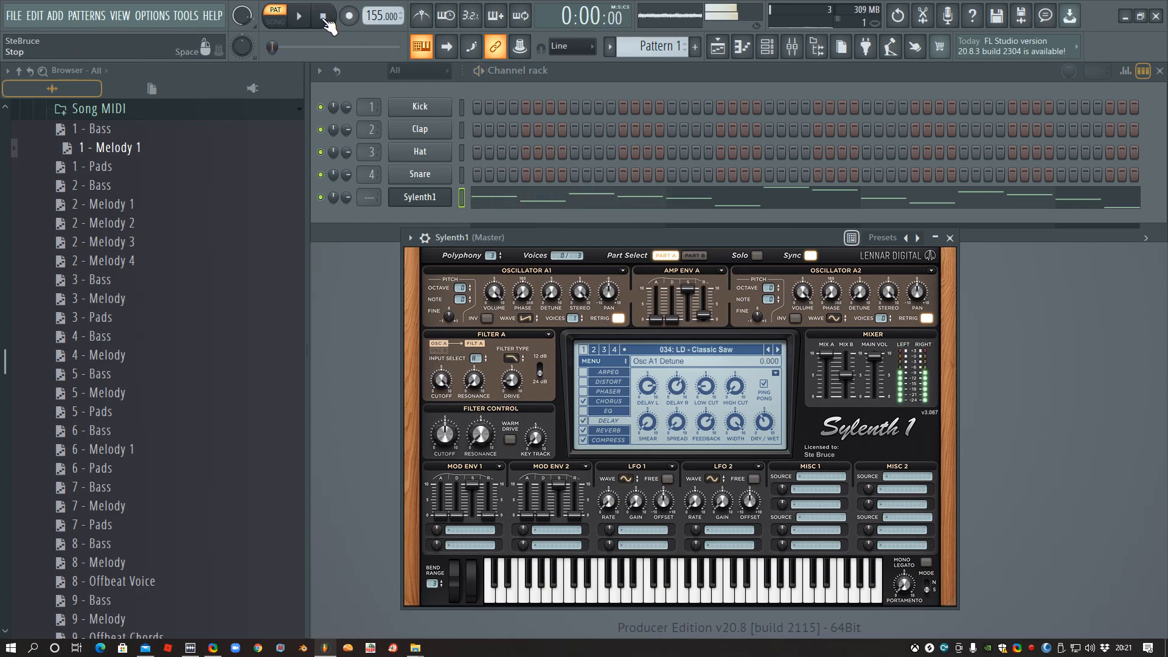
# - Clone the Sylenth1 channel and choose preset 009: BA - Fatty on the copy
pyautogui.rightClick(420, 203)
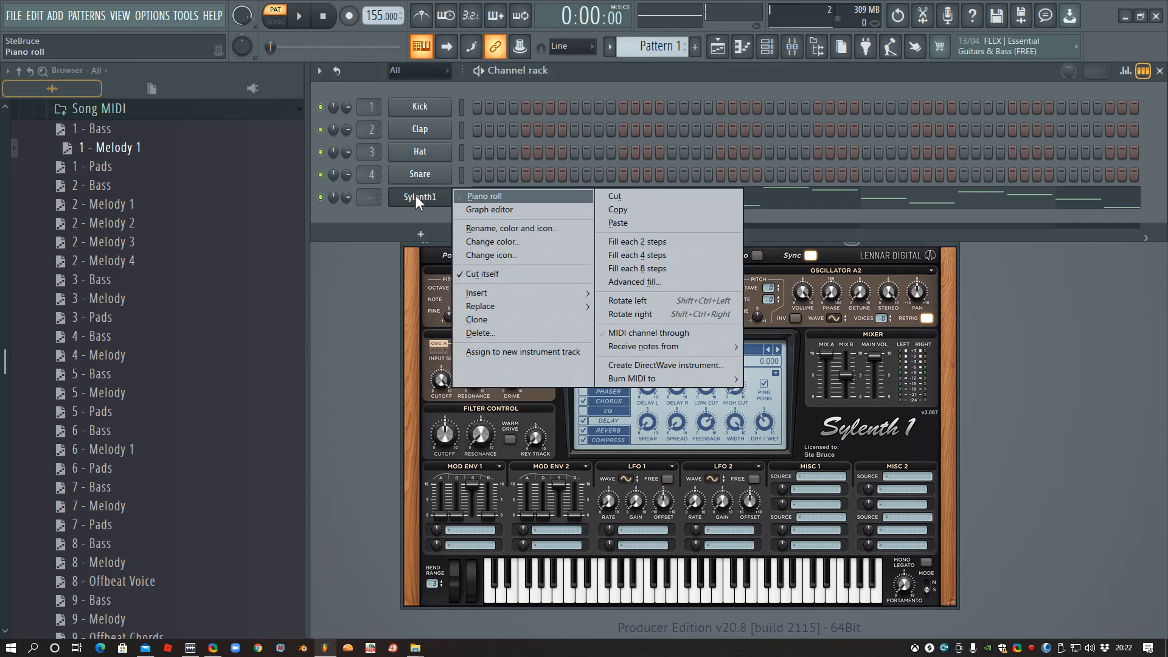
pyautogui.click(478, 318)
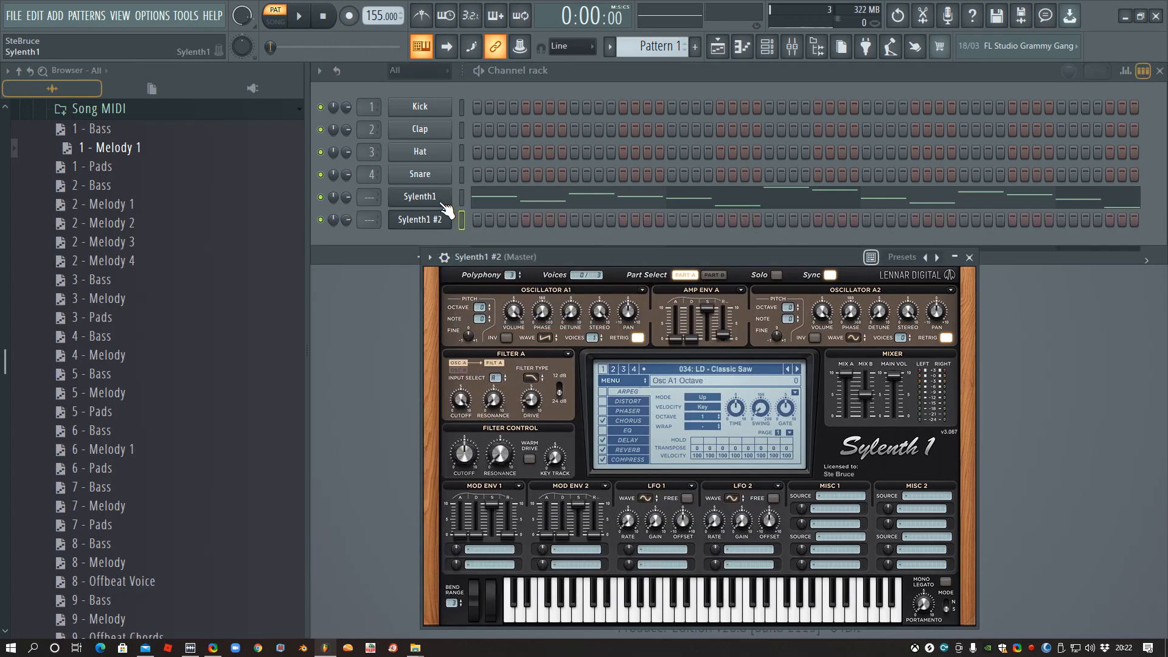
pyautogui.click(426, 222)
pyautogui.click(428, 222)
pyautogui.click(699, 369)
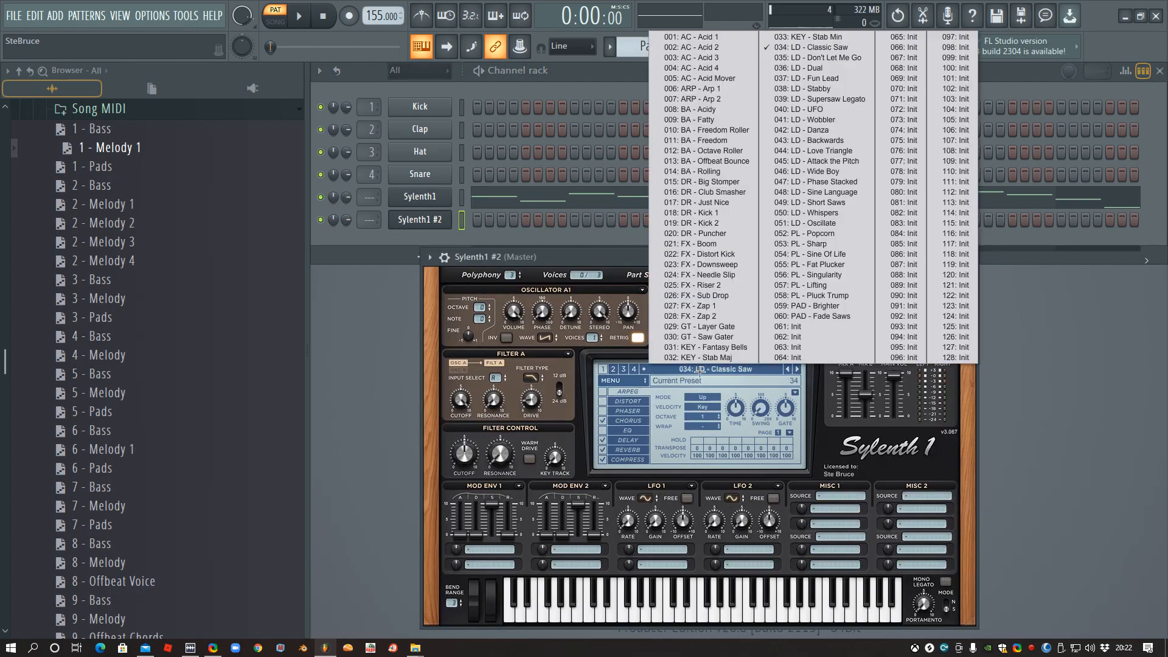
pyautogui.click(710, 120)
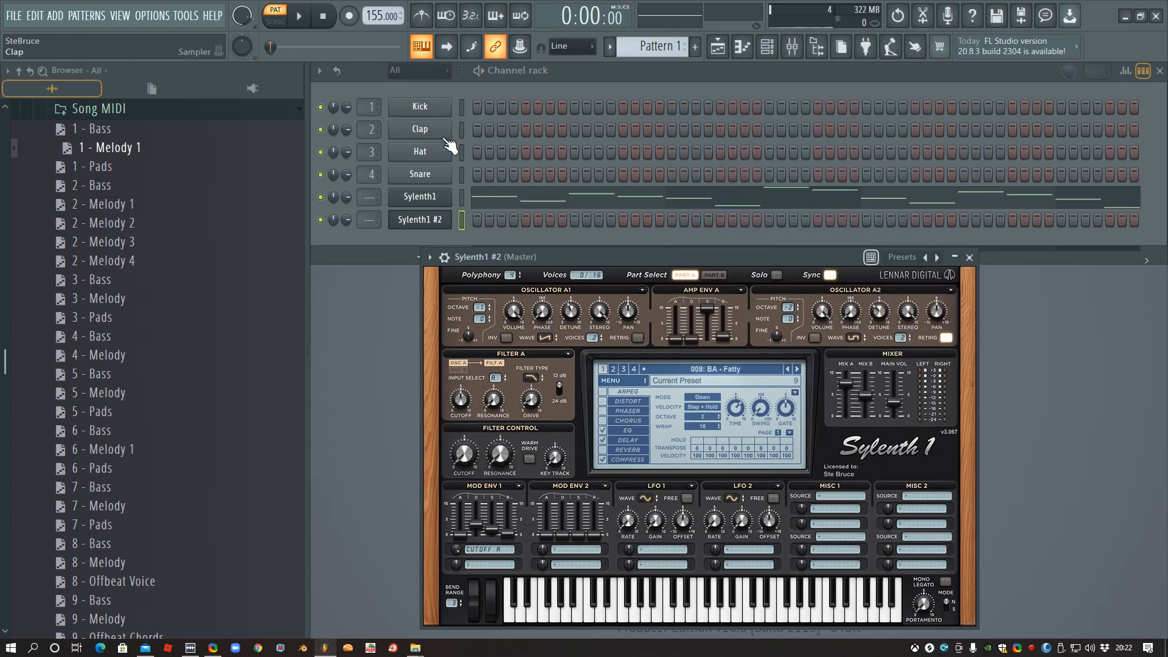
# - Load the 1 - Bass MIDI onto the Sylenth1 #2 channel and play it together with the melody
pyautogui.click(101, 129)
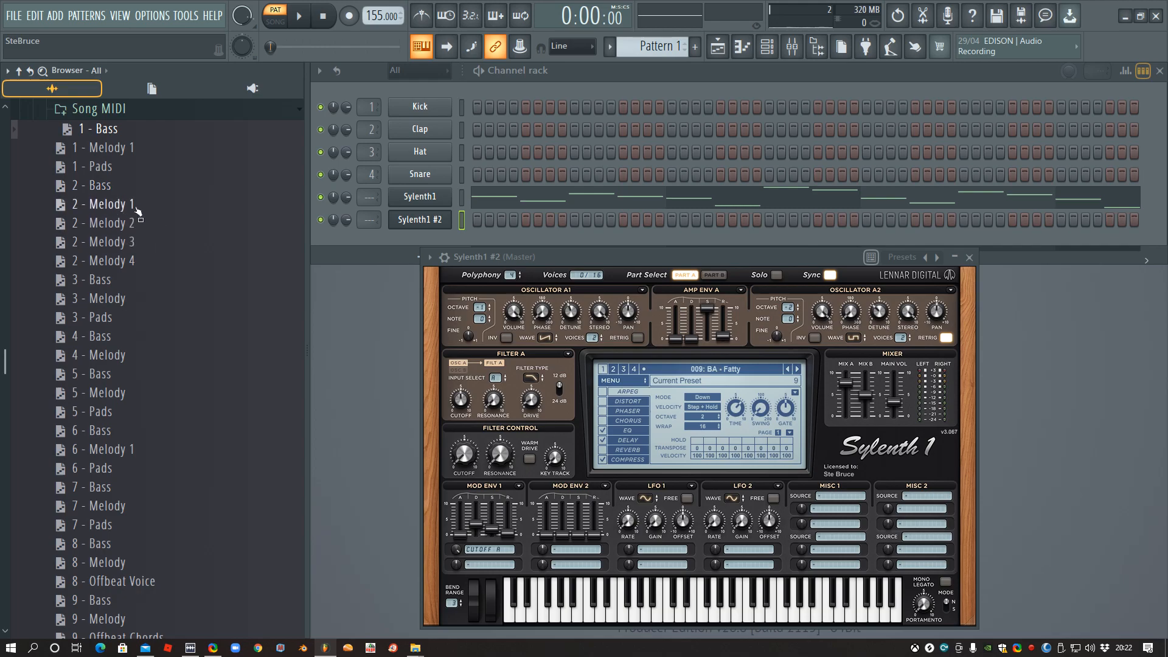
pyautogui.moveTo(111, 131); pyautogui.dragTo(429, 219)
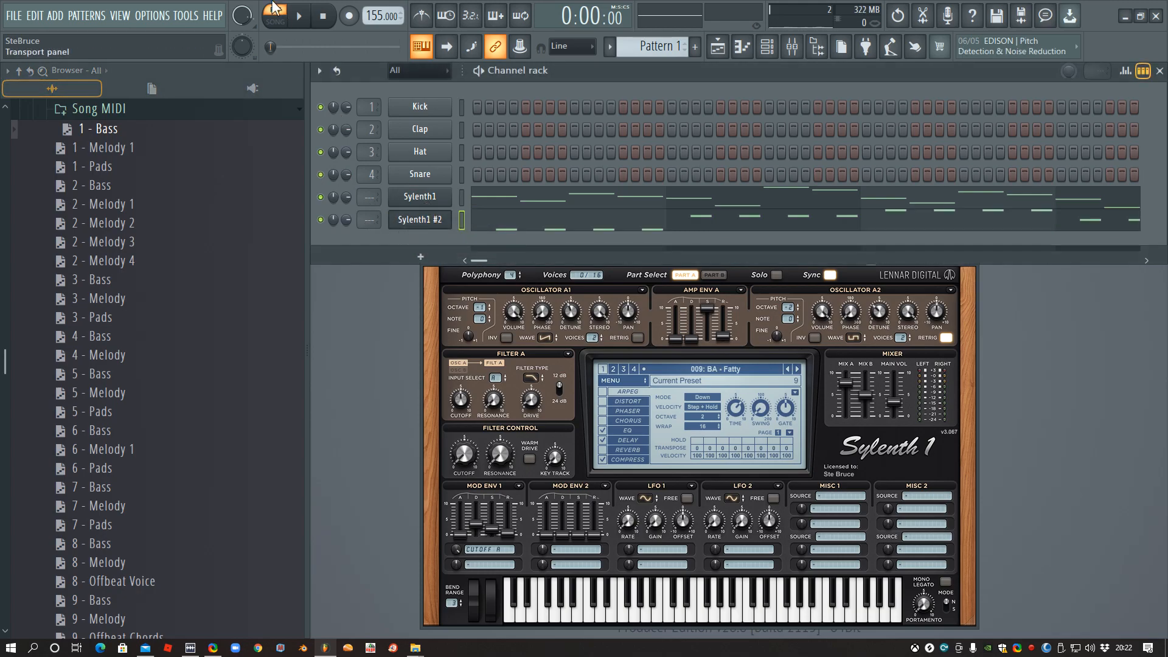
pyautogui.click(299, 16)
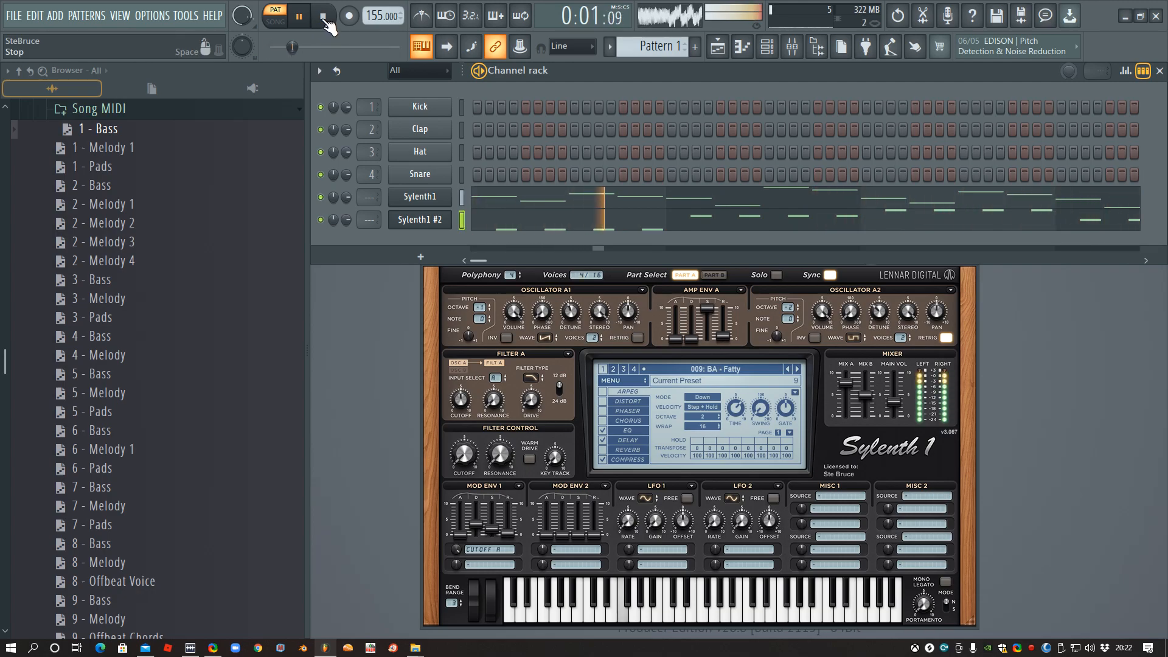
pyautogui.click(324, 19)
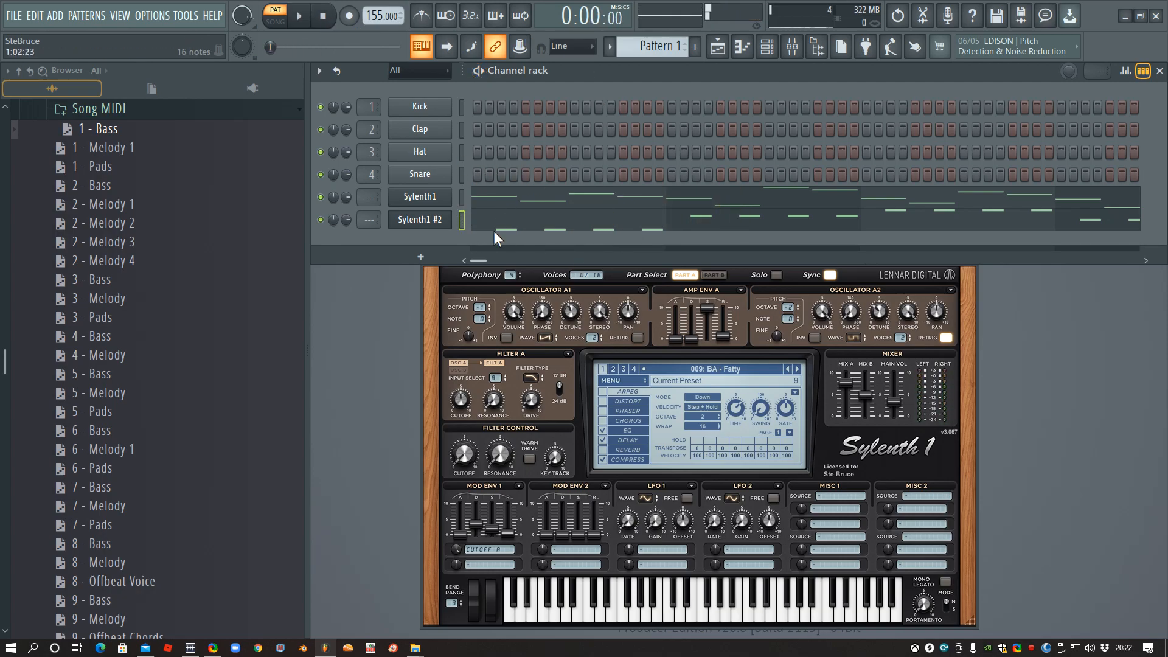
# - Play the pattern and step the Sylenth1 #2 bass preset through 010: BA - Freedom Roller to 011: BA - Freedom
pyautogui.click(420, 219)
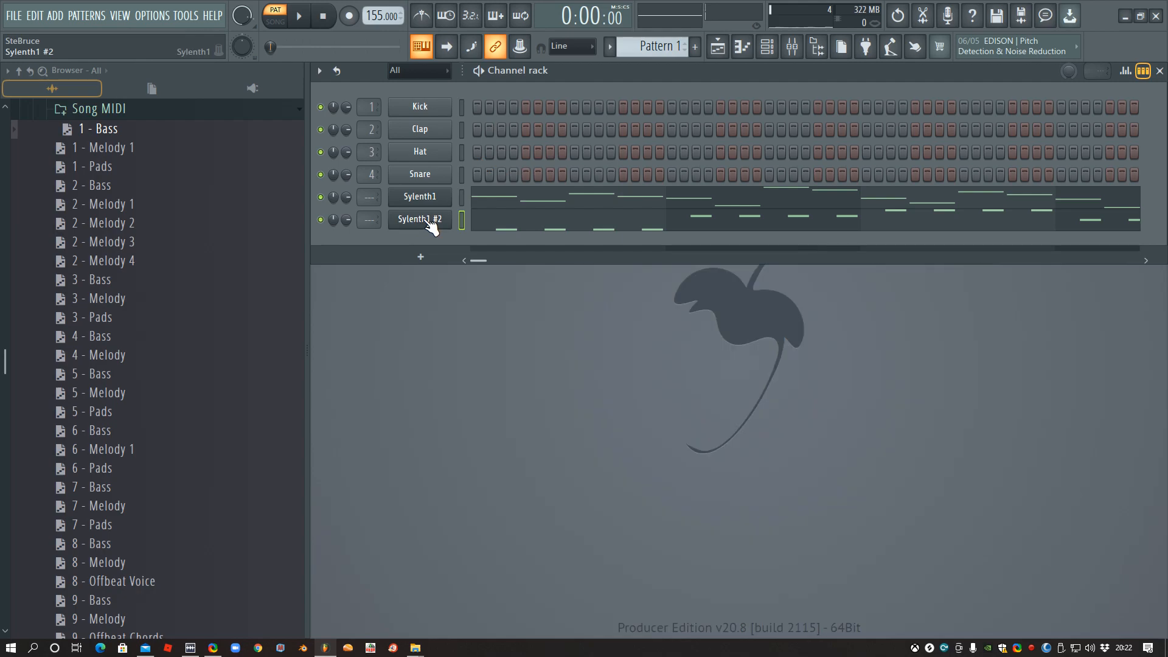
pyautogui.click(420, 219)
pyautogui.click(301, 17)
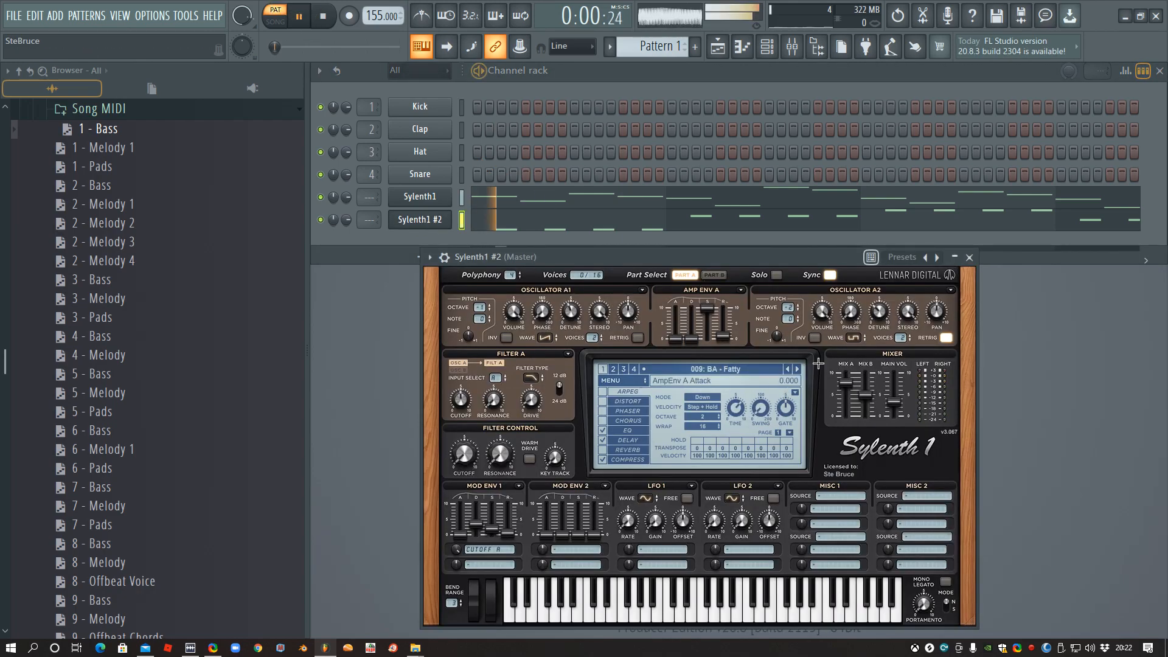
pyautogui.click(797, 369)
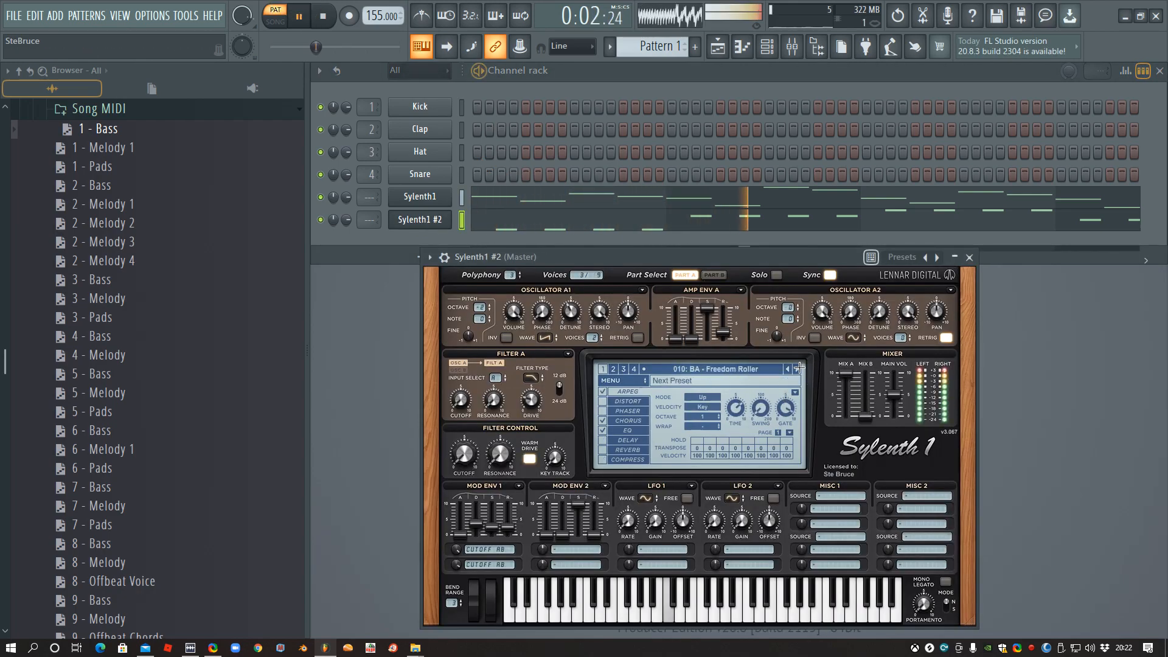
pyautogui.click(798, 368)
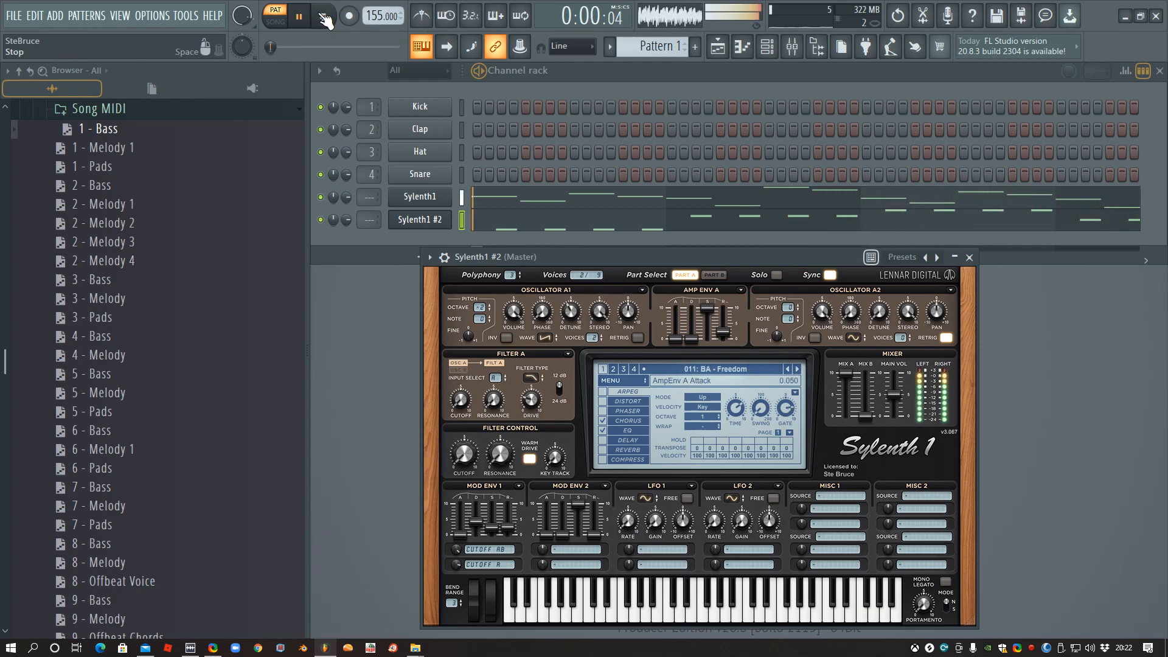
# - Audition lead presets 035 to 038 on the first Sylenth1 during playback, return it to 034: LD - Classic Saw, and stop
pyautogui.click(419, 196)
pyautogui.click(778, 350)
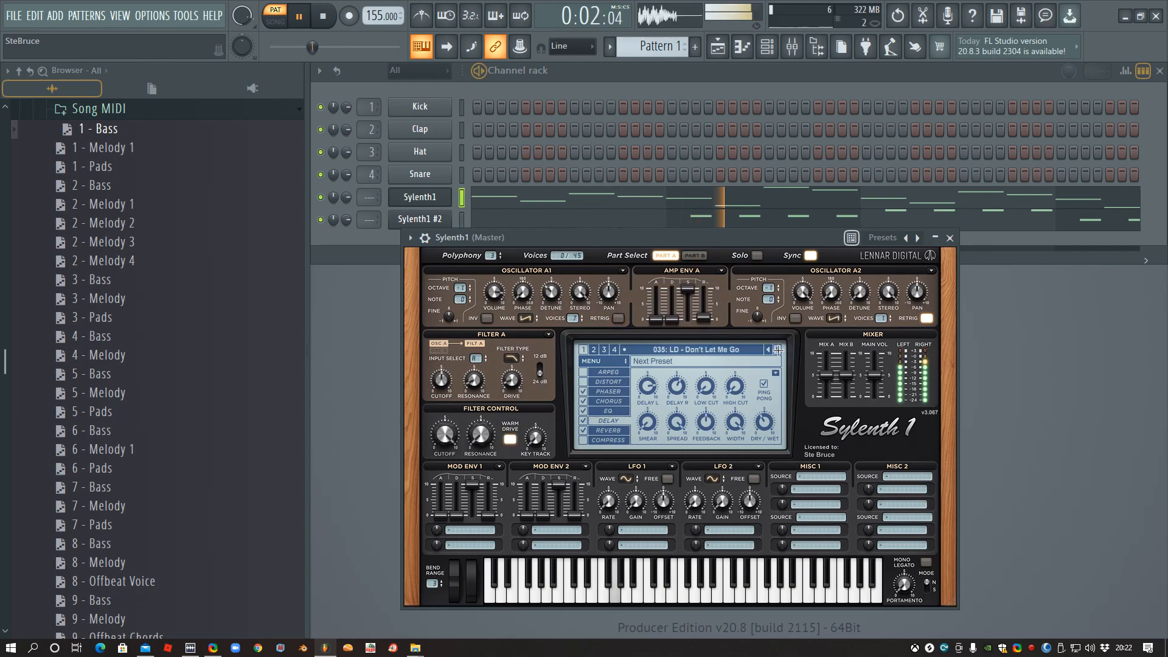
pyautogui.click(778, 350)
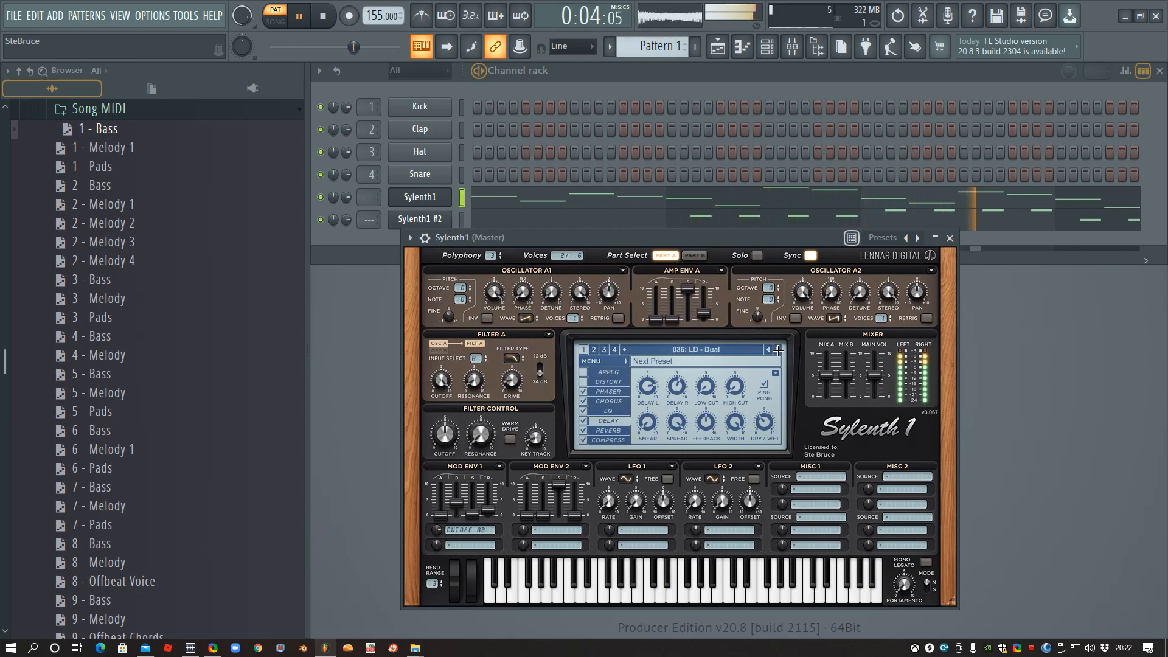
pyautogui.click(778, 349)
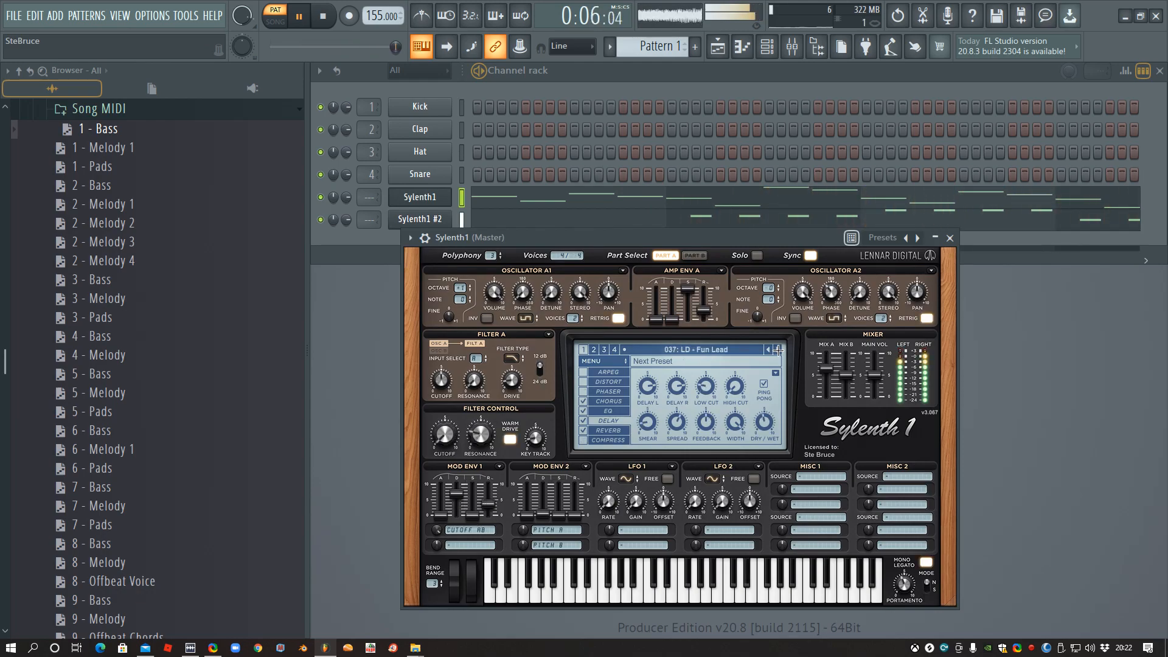
pyautogui.click(778, 350)
pyautogui.click(698, 350)
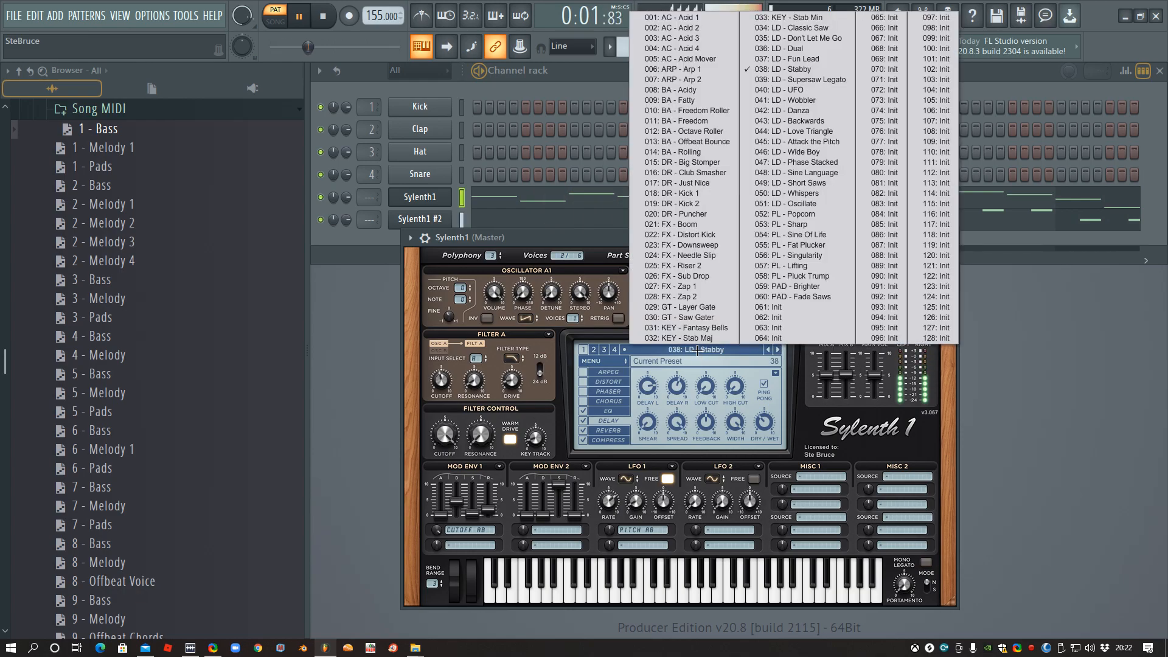
pyautogui.click(775, 14)
pyautogui.press('space')
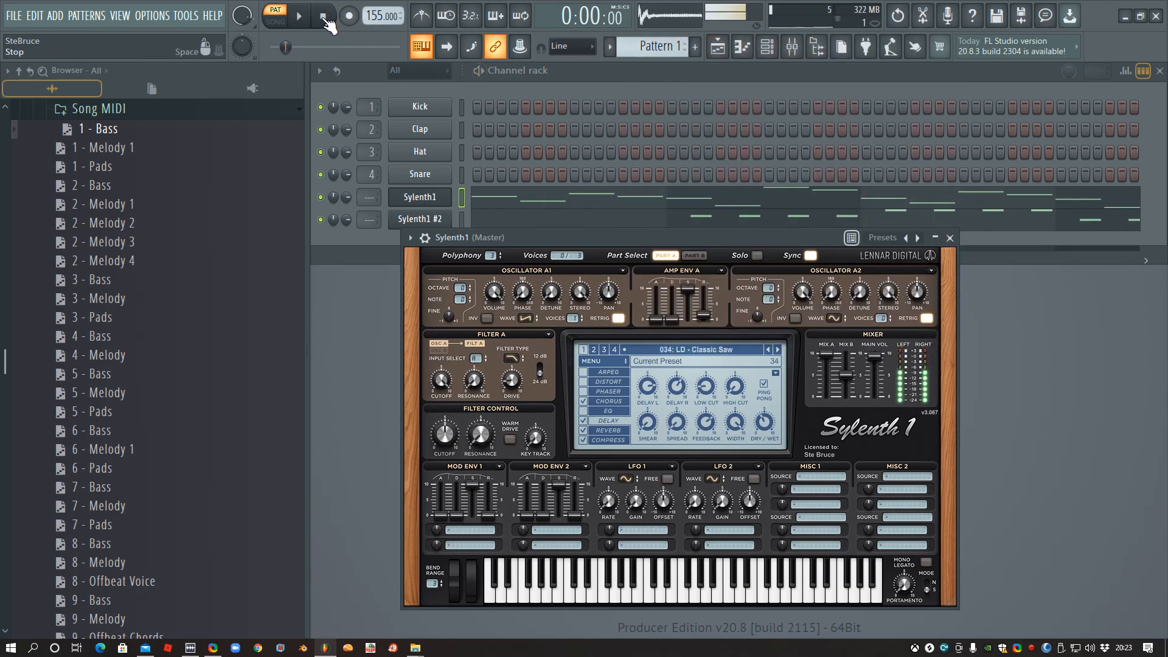
# - Open the Fruity Limiter on the mixer's Master track, enlarge its window, and play the pattern to examine the limiting
pyautogui.click(795, 48)
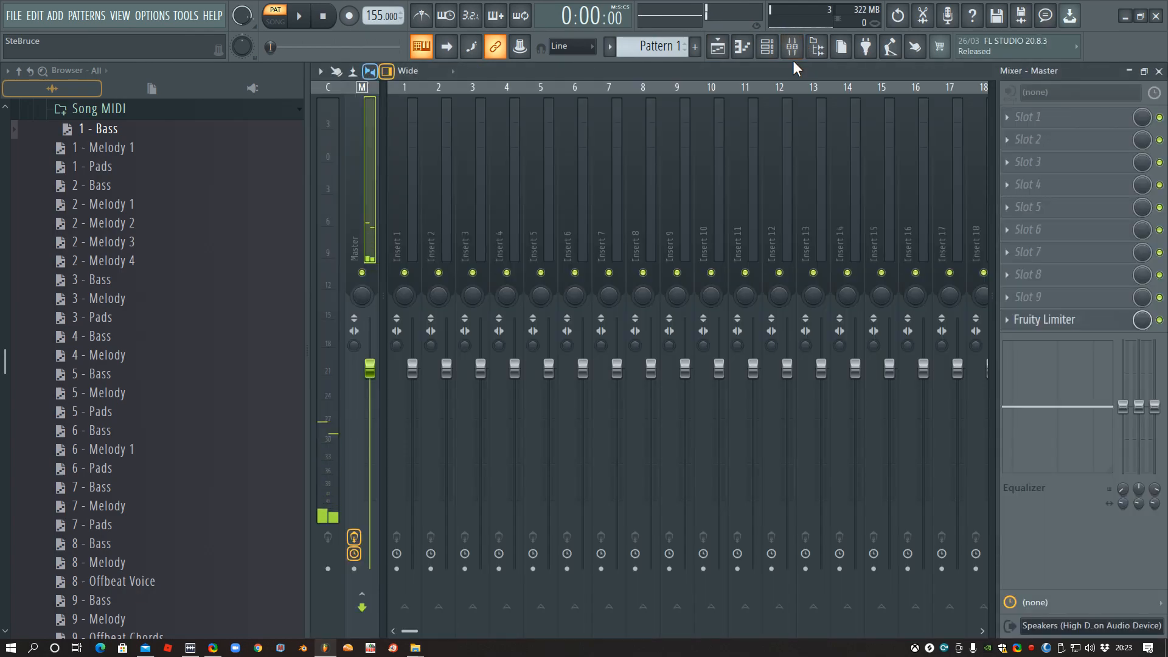
pyautogui.click(1061, 320)
pyautogui.moveTo(958, 480); pyautogui.dragTo(716, 195)
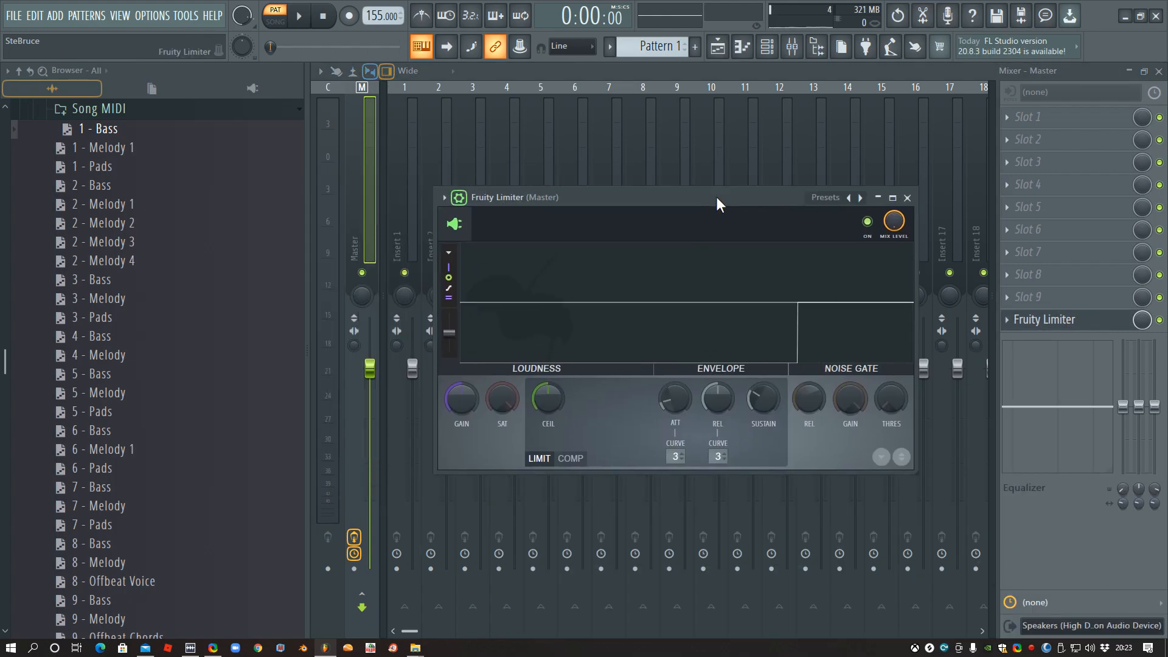
pyautogui.click(304, 17)
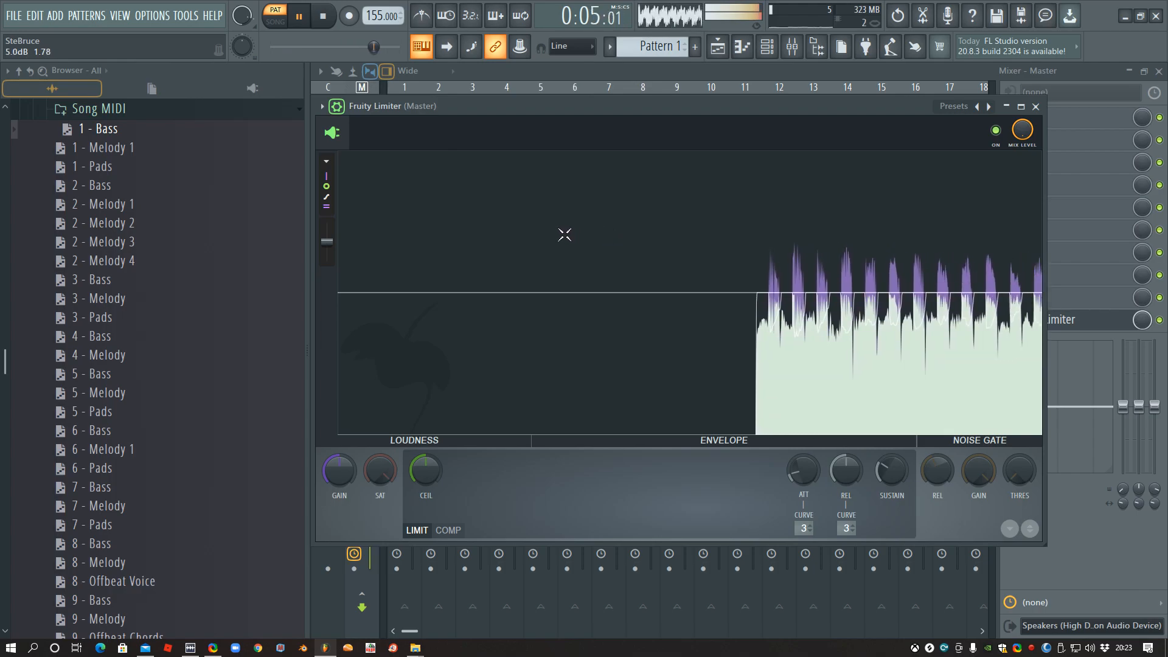
pyautogui.click(323, 17)
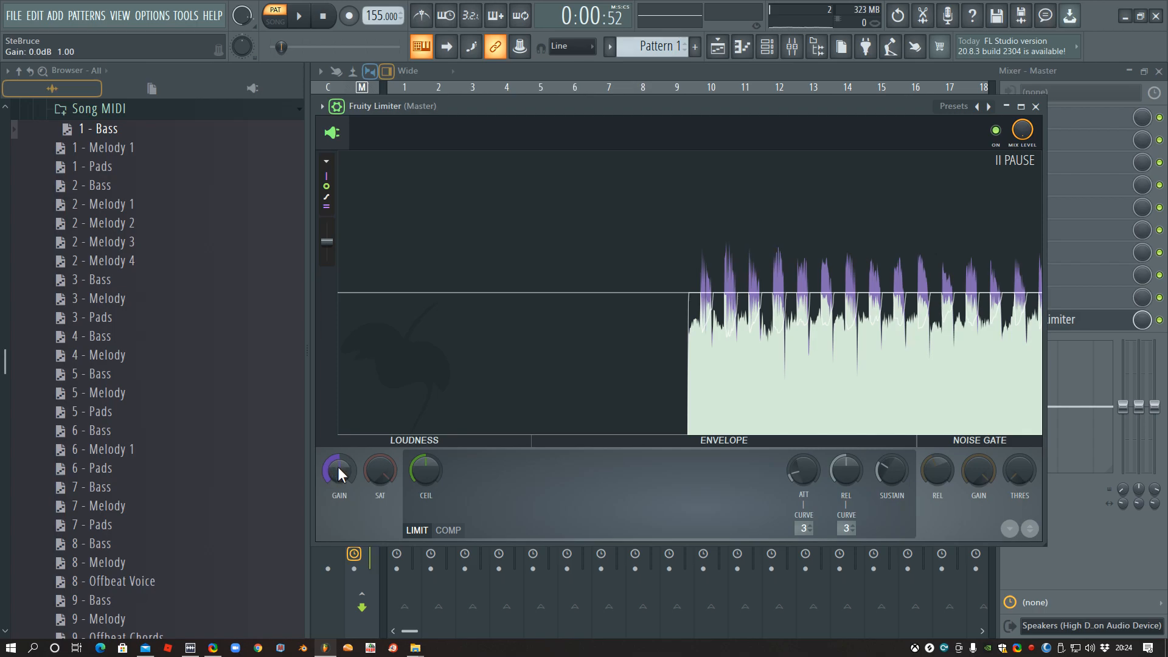
# - Lower the Fruity Limiter's gain during playback until the signal peaks sit below the ceiling line, and pause
pyautogui.scroll(-1, 339, 470)
pyautogui.click(299, 16)
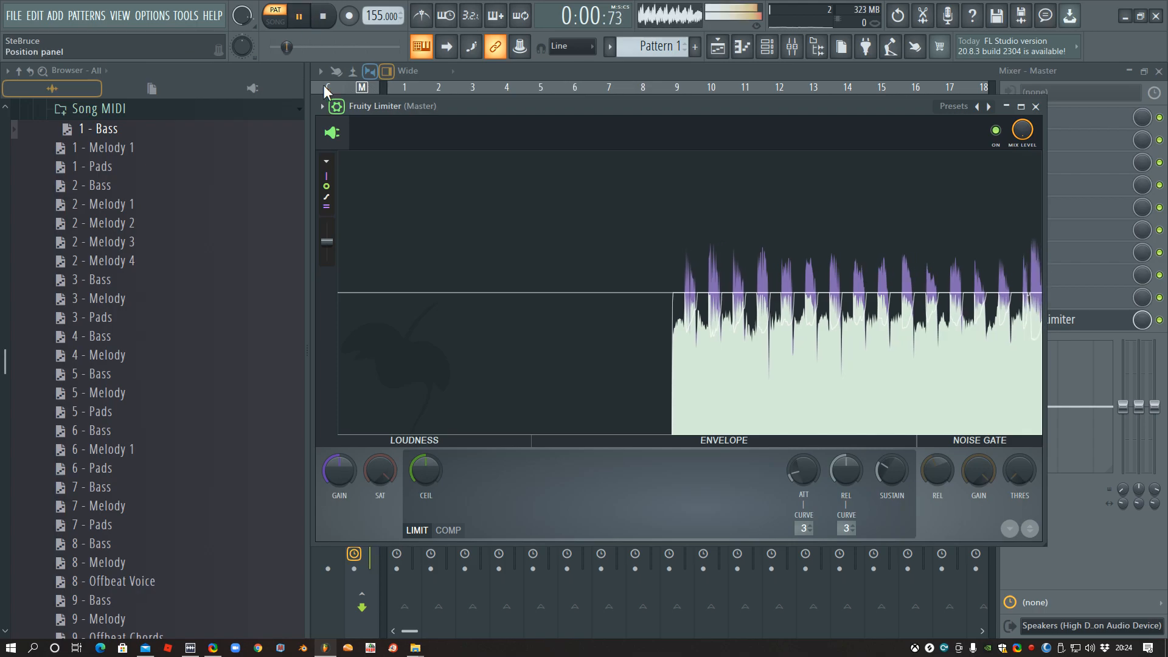
pyautogui.scroll(-3, 339, 470)
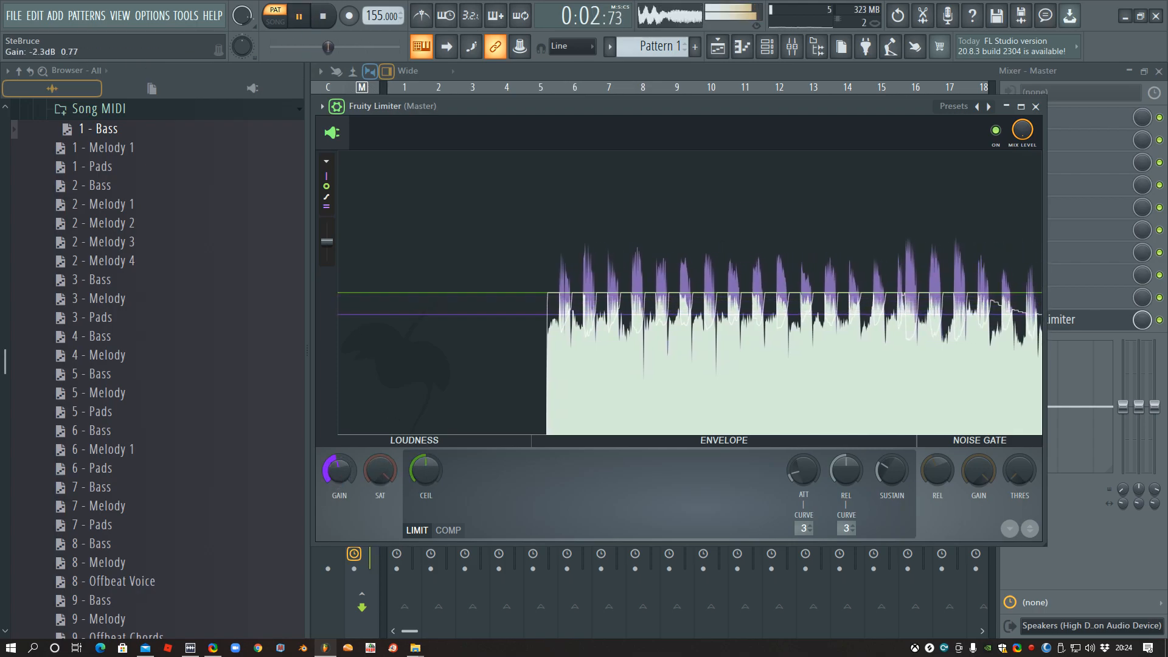
pyautogui.scroll(-2, 348, 484)
pyautogui.moveTo(348, 485)
pyautogui.mouseDown()
pyautogui.moveTo(348, 502)
pyautogui.moveTo(342, 475)
pyautogui.mouseUp()
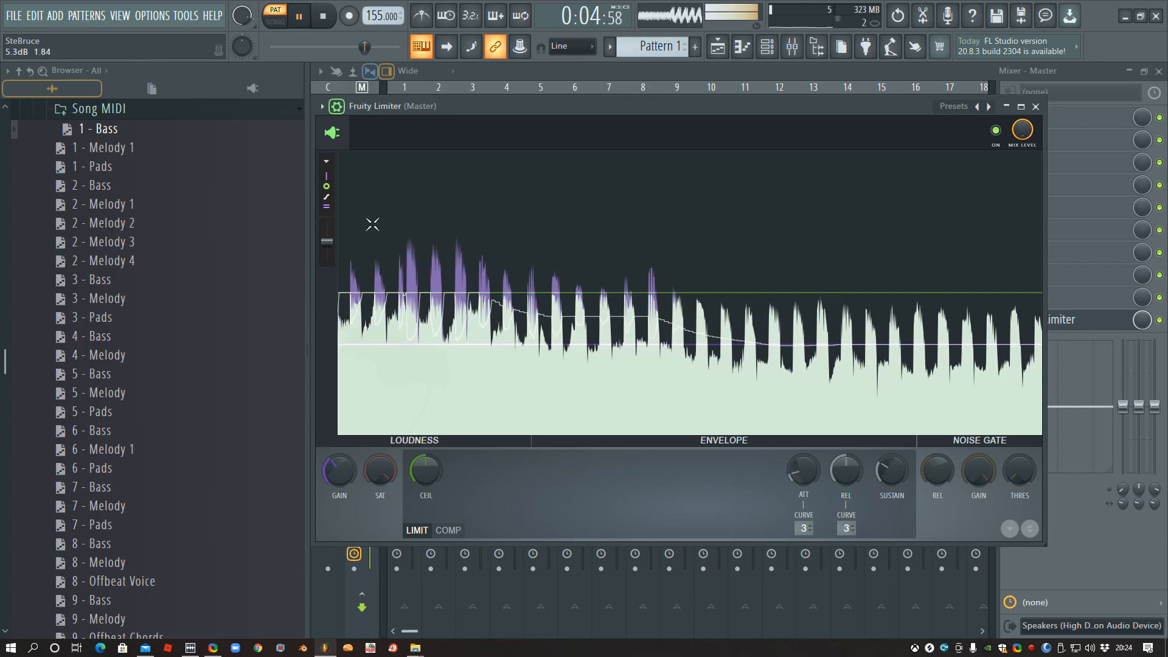
pyautogui.click(570, 236)
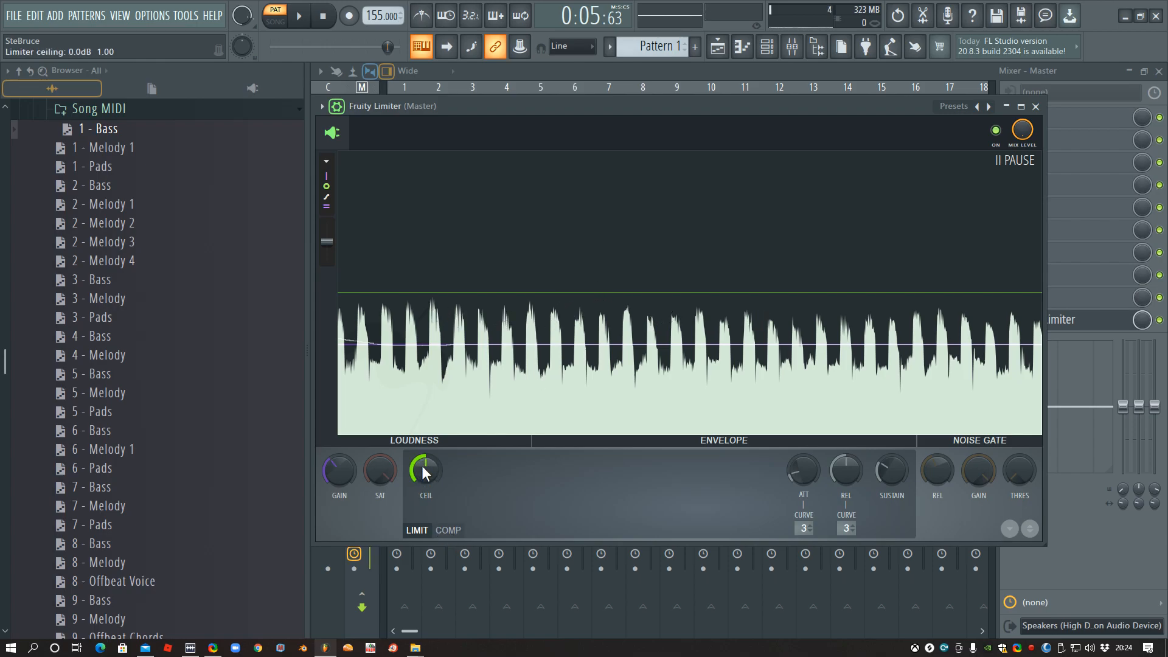
# - Compare the pattern's playback with the master Fruity Limiter bypassed and switched back on
pyautogui.moveTo(424, 473); pyautogui.dragTo(519, 277)
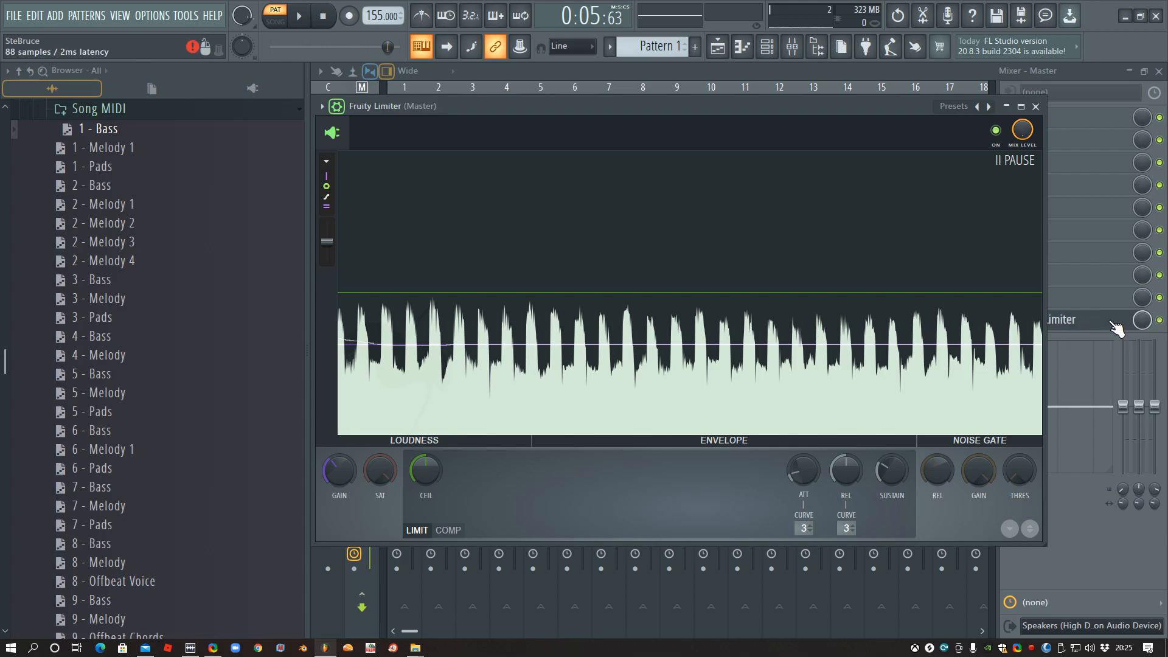
pyautogui.click(1159, 320)
pyautogui.click(306, 20)
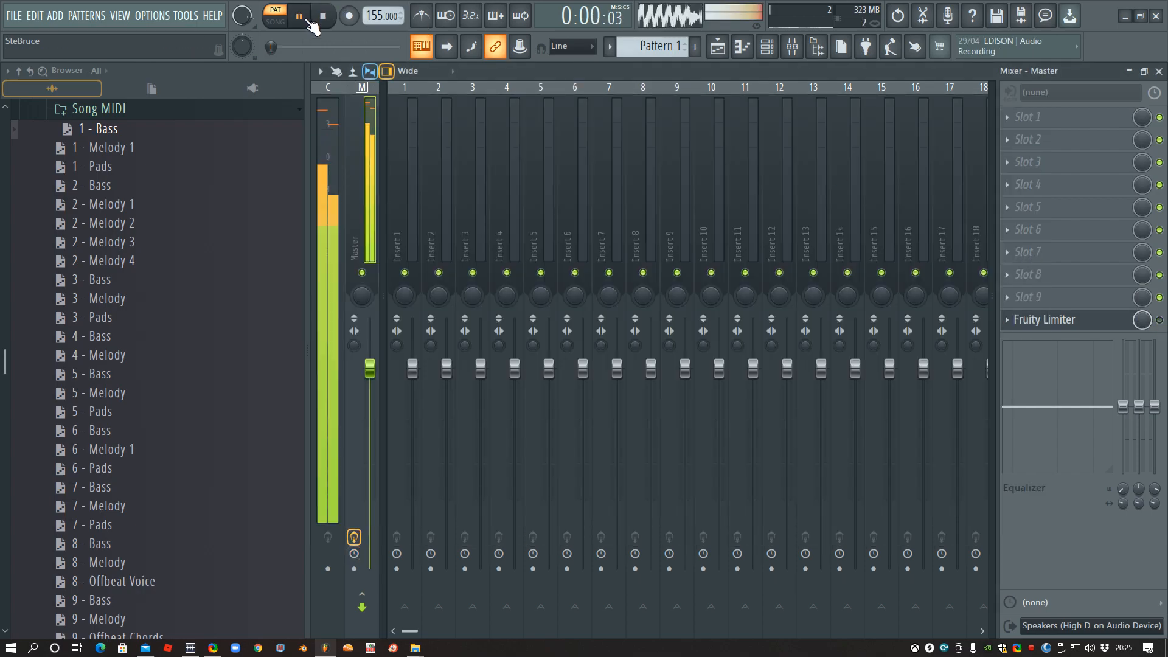
pyautogui.click(299, 17)
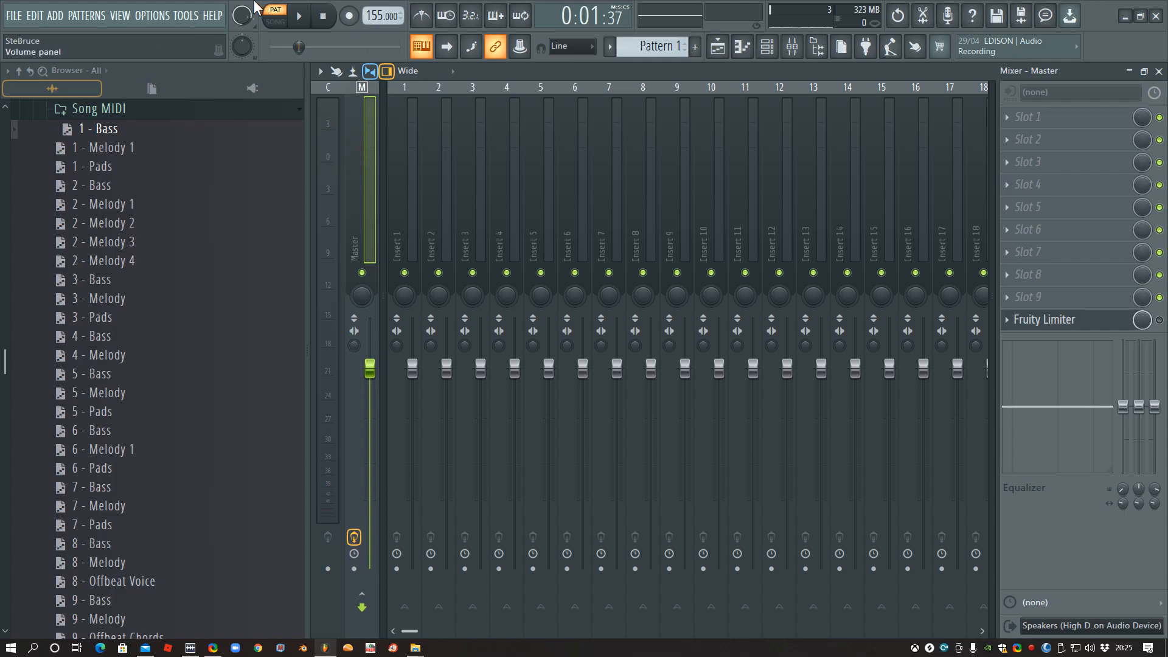
pyautogui.click(1043, 320)
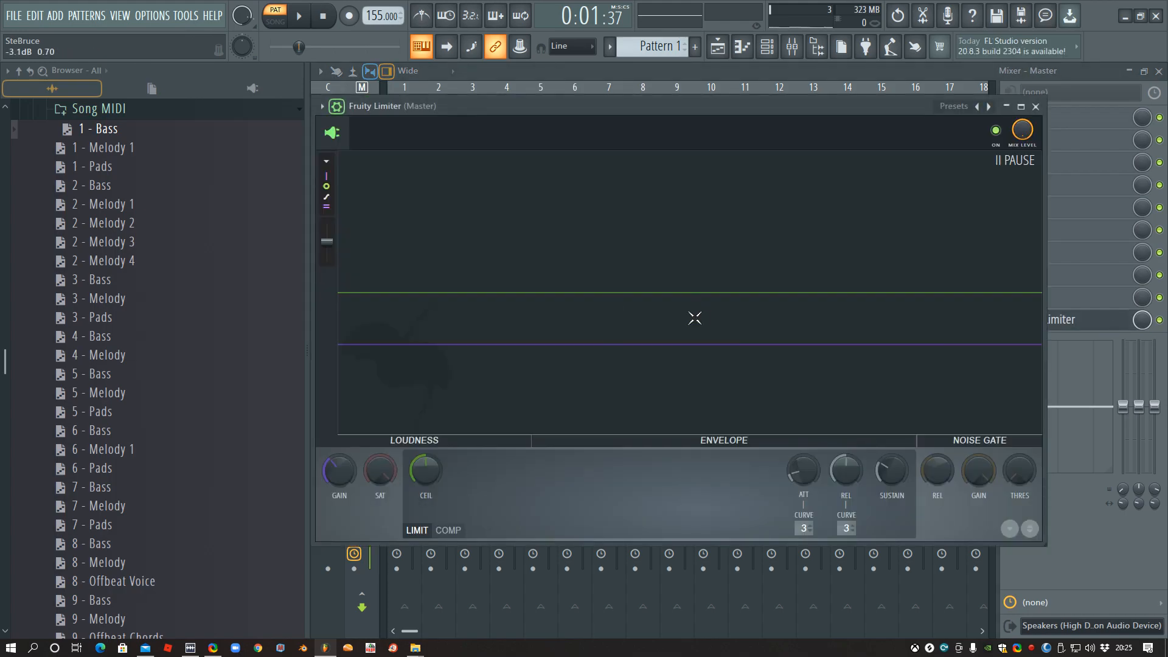
pyautogui.click(299, 18)
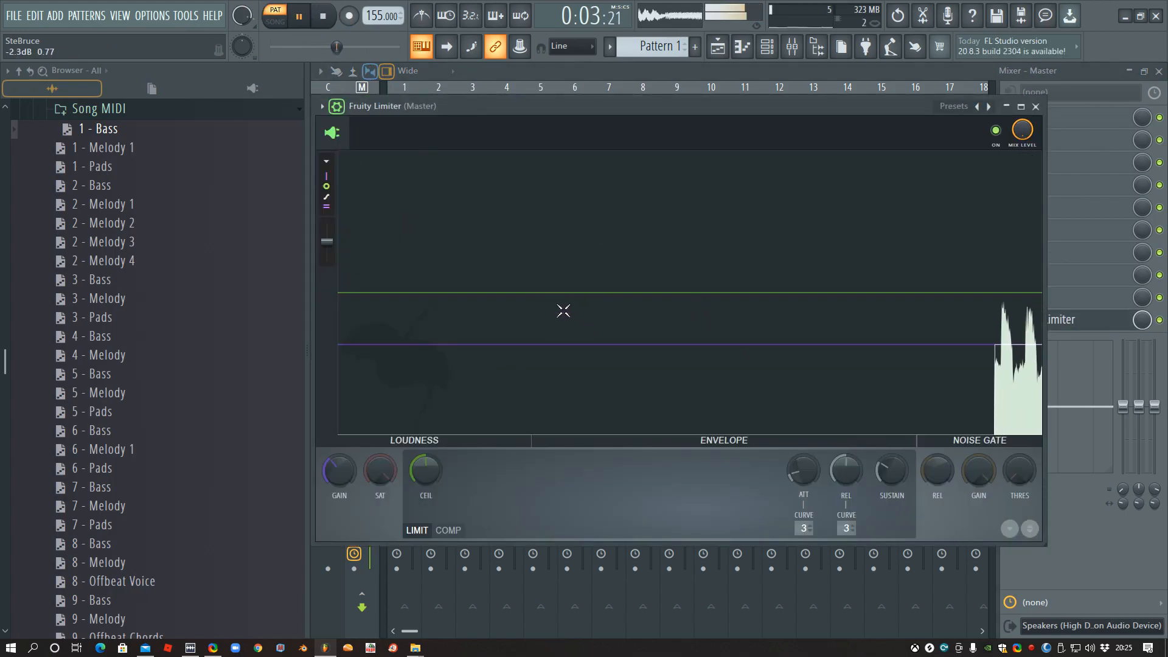
# - Close the Fruity Limiter and mixer windows, and stop playback
pyautogui.click(1035, 106)
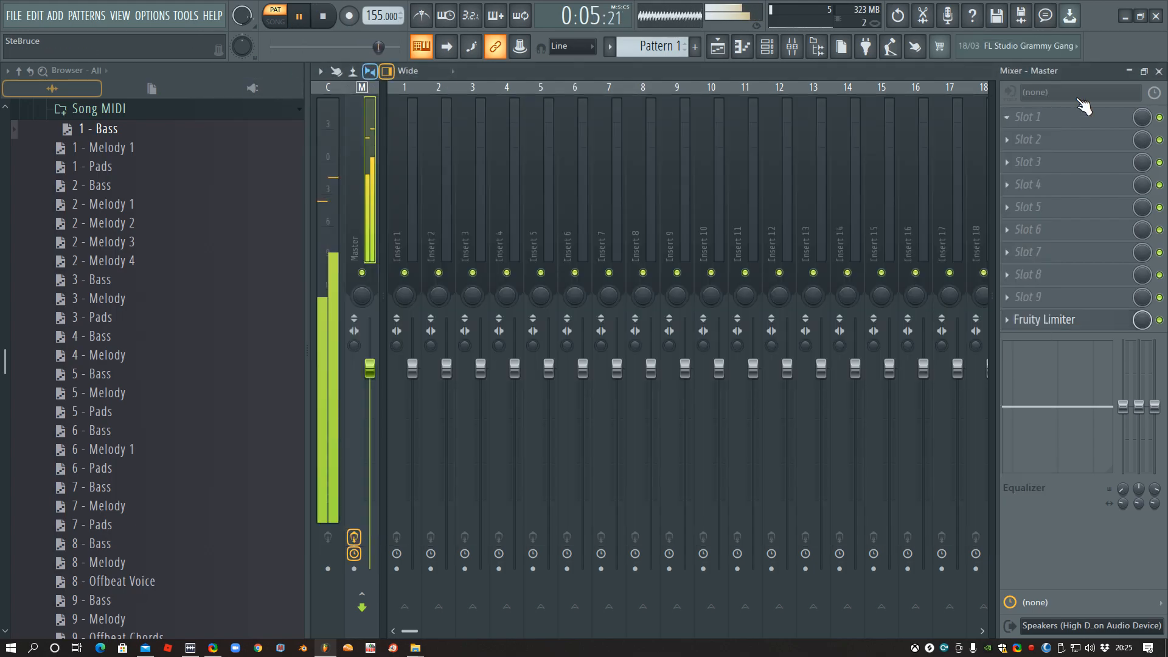
pyautogui.click(1160, 71)
pyautogui.press('space')
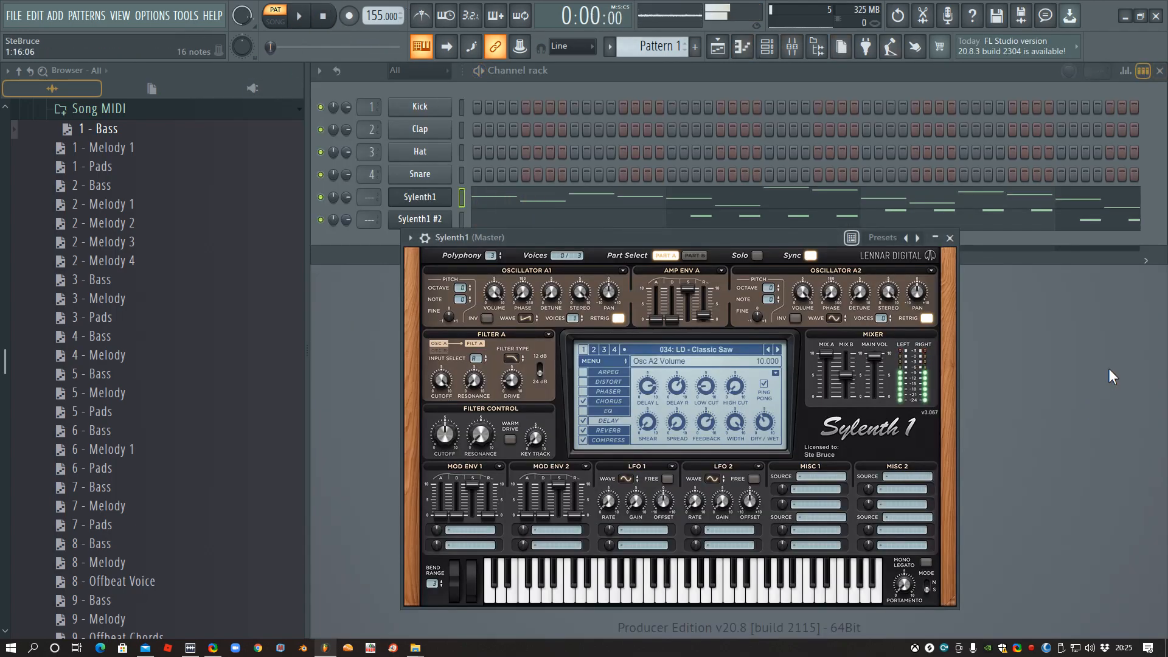
# - Close the Sylenth1 window, mute the Sylenth1 #2 channel, and load the 2 - Melody 1 MIDI onto the Sylenth1 channel
pyautogui.click(947, 238)
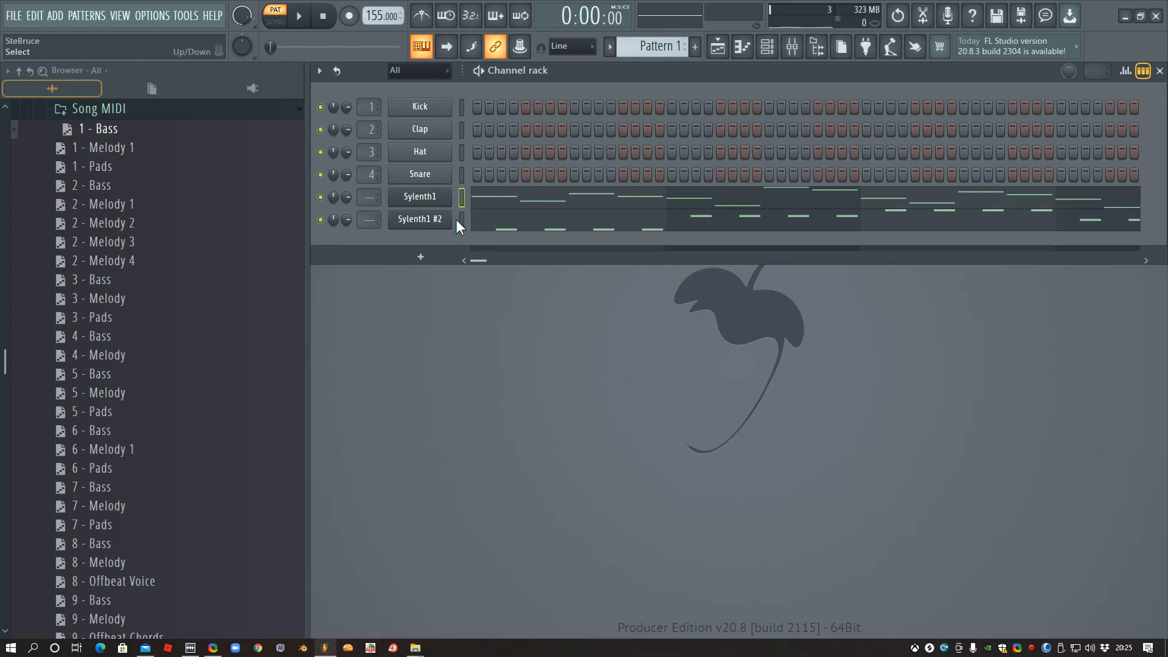
pyautogui.click(321, 219)
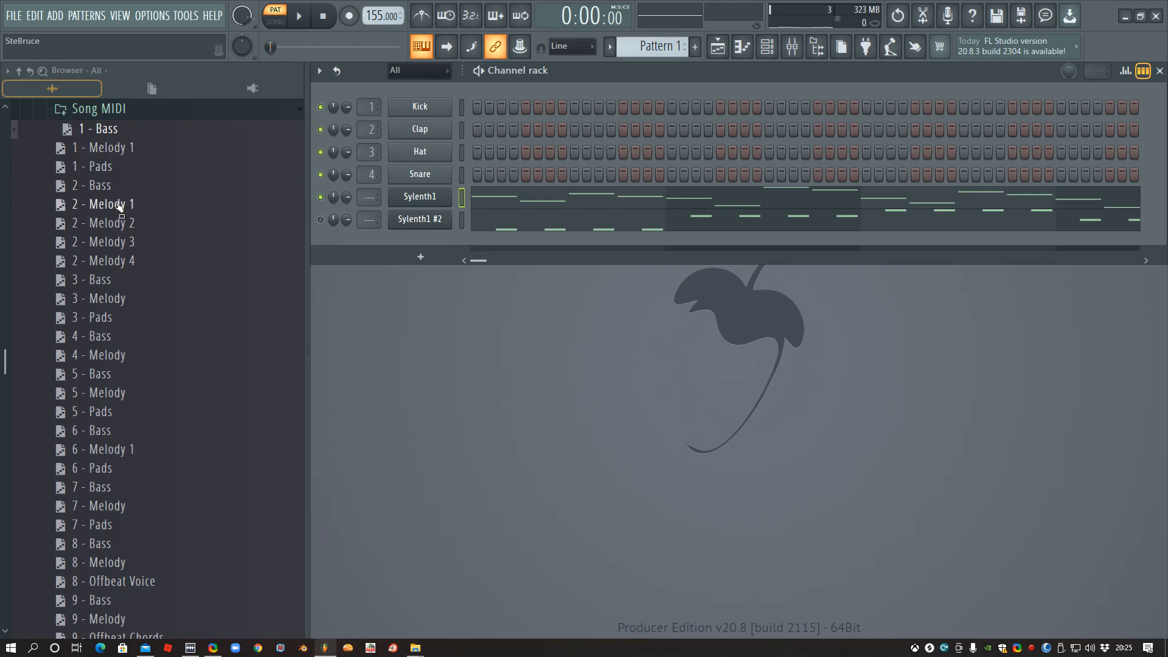
pyautogui.moveTo(112, 210); pyautogui.dragTo(419, 196)
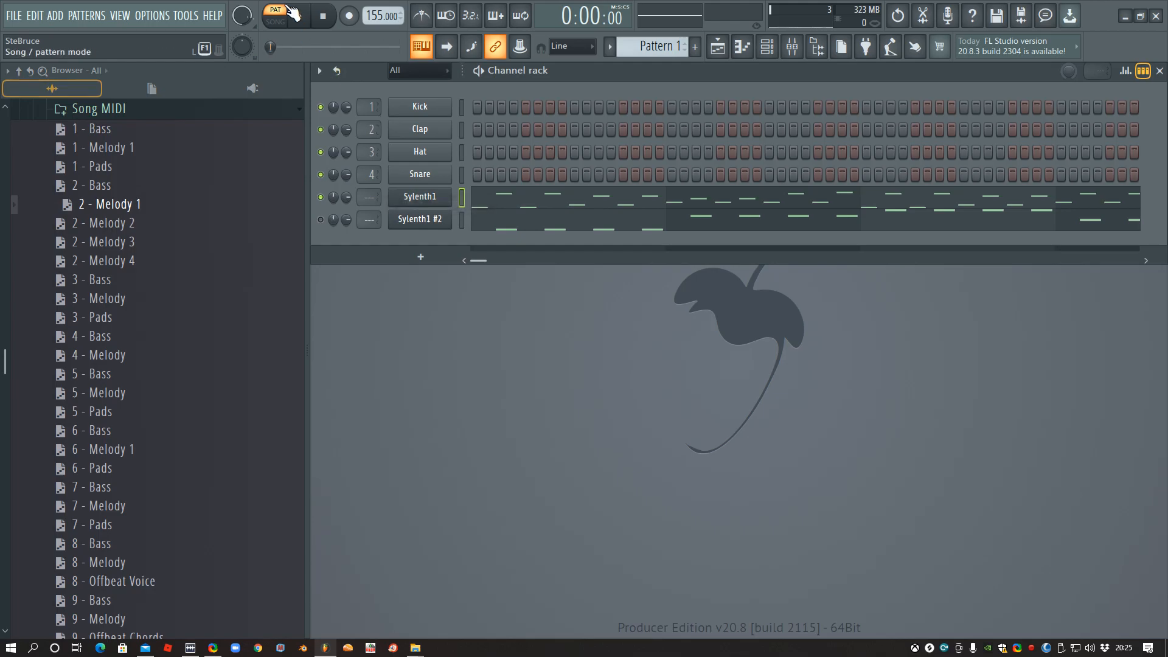
# - Play 2 - Melody 1, load the 2 - Bass MIDI onto the Sylenth1 #2 channel, unmute that channel, and stop playback
pyautogui.click(298, 16)
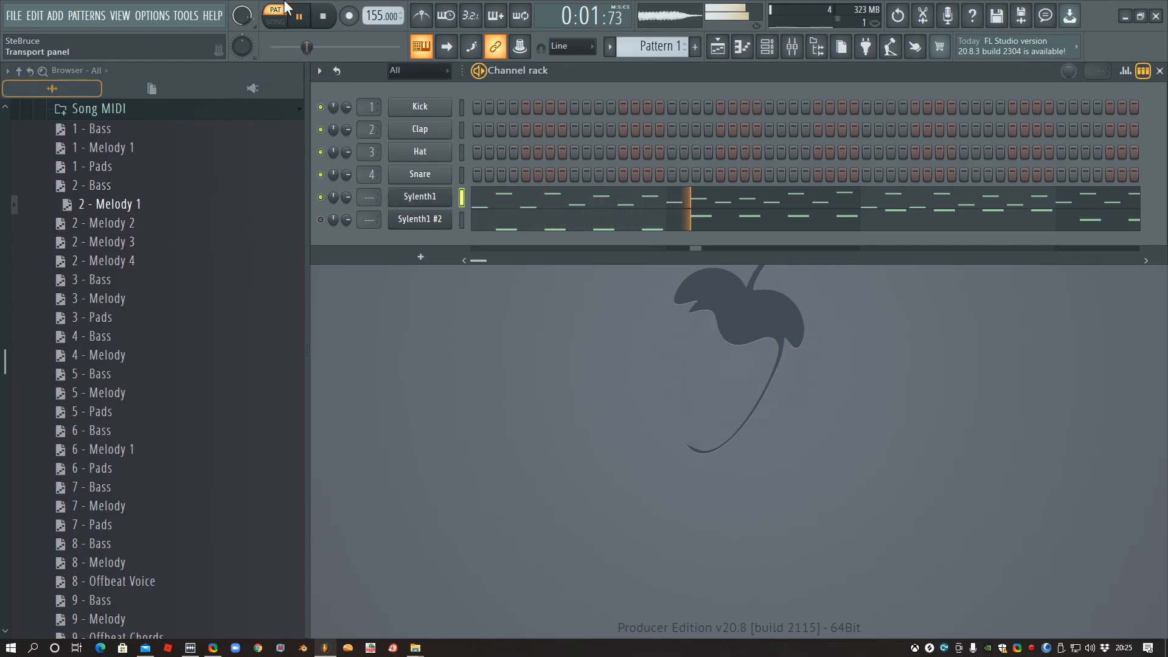
pyautogui.moveTo(118, 186); pyautogui.dragTo(420, 220)
pyautogui.click(321, 220)
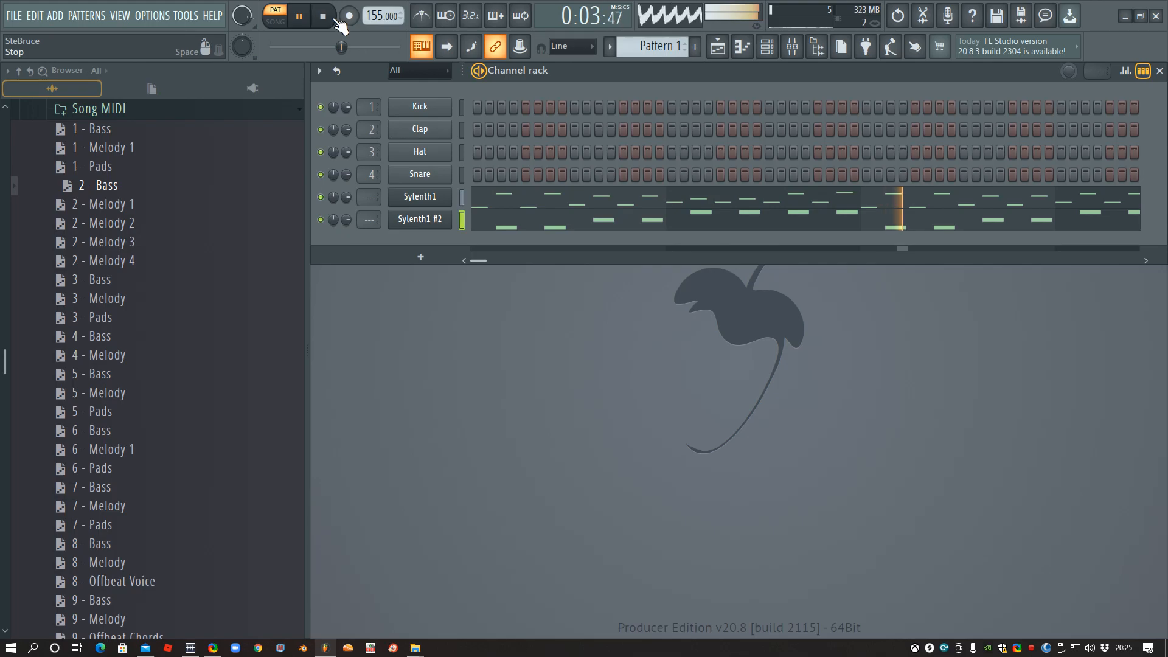
pyautogui.press('space')
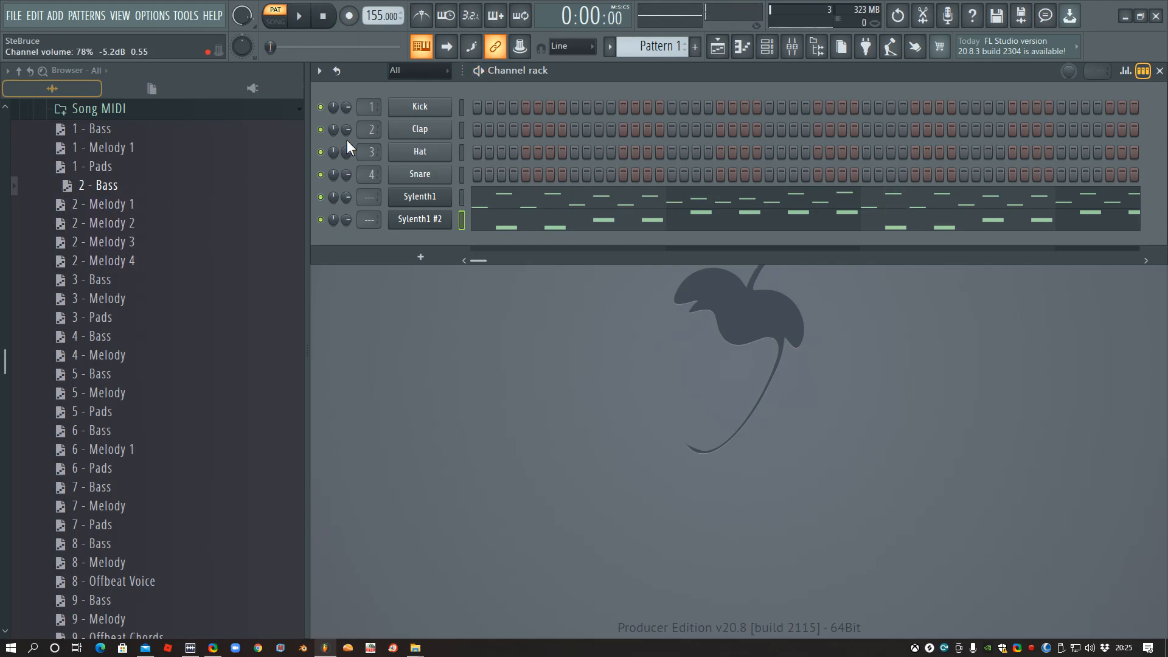
# - Load 2 - Melody 2, 2 - Melody 3 and 2 - Melody 4 in turn onto the Sylenth1 channel, auditioning each over the bass
pyautogui.moveTo(120, 232); pyautogui.dragTo(420, 199)
pyautogui.click(297, 19)
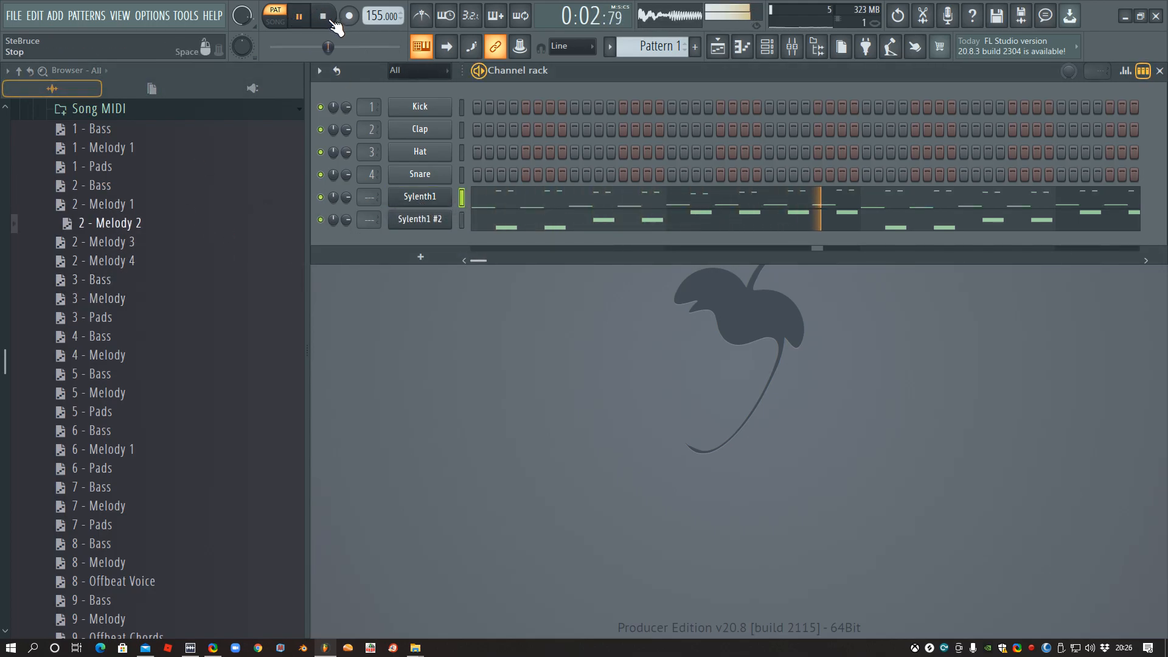
pyautogui.press('space')
pyautogui.moveTo(149, 250); pyautogui.dragTo(418, 204)
pyautogui.press('space')
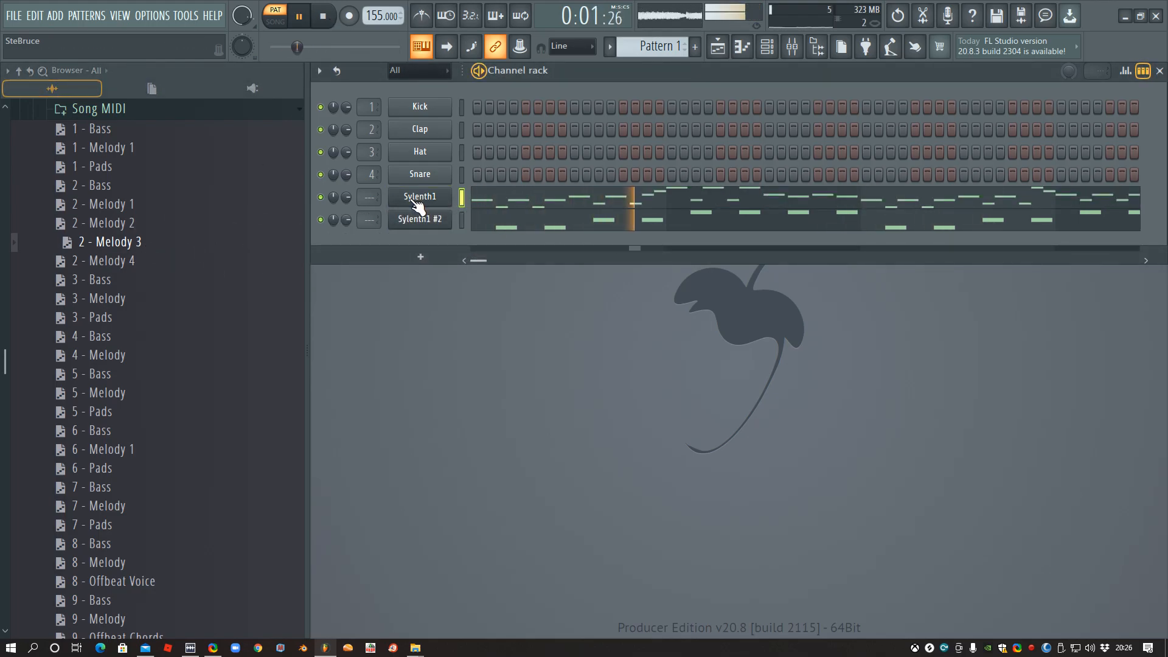
pyautogui.press('space')
pyautogui.moveTo(131, 265); pyautogui.dragTo(436, 208)
pyautogui.press('space')
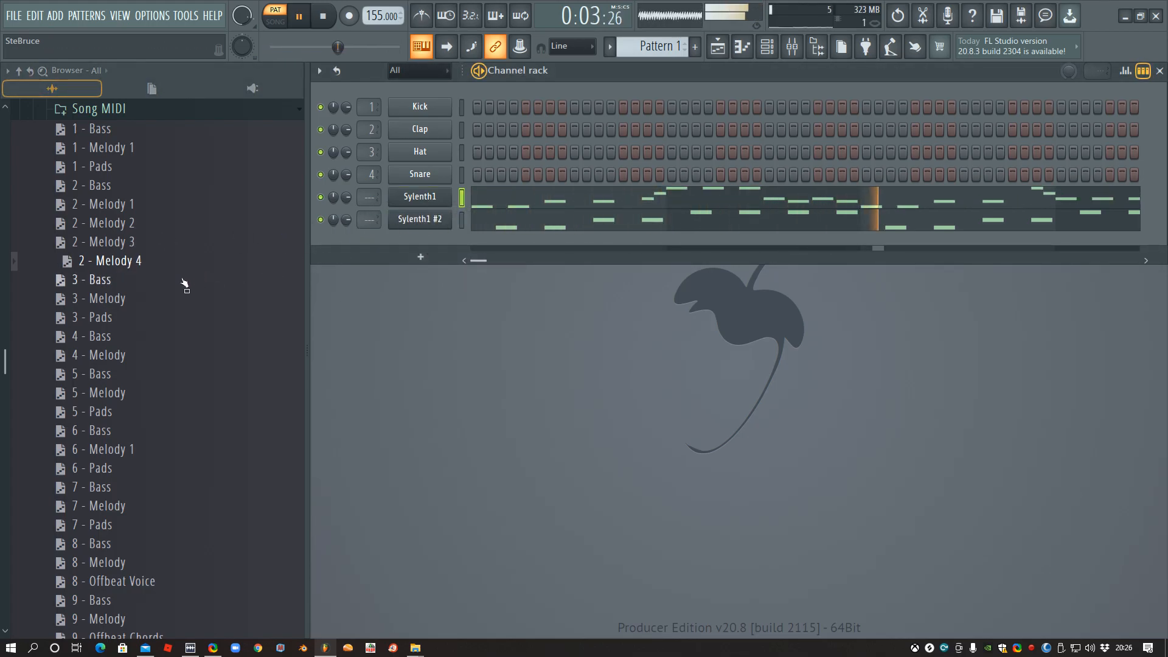
pyautogui.press('space')
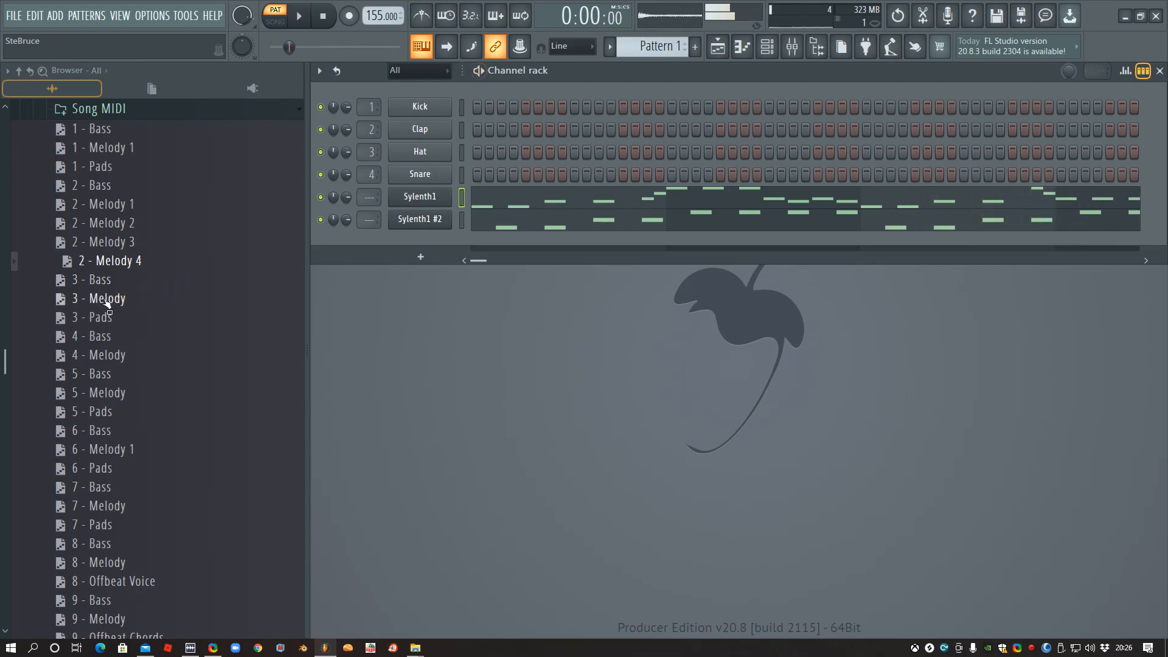
# - Load 3 - Bass onto Sylenth1 #2 and 3 - Melody onto Sylenth1, accepting the MIDI import defaults, and audition them together
pyautogui.moveTo(97, 279); pyautogui.dragTo(420, 220)
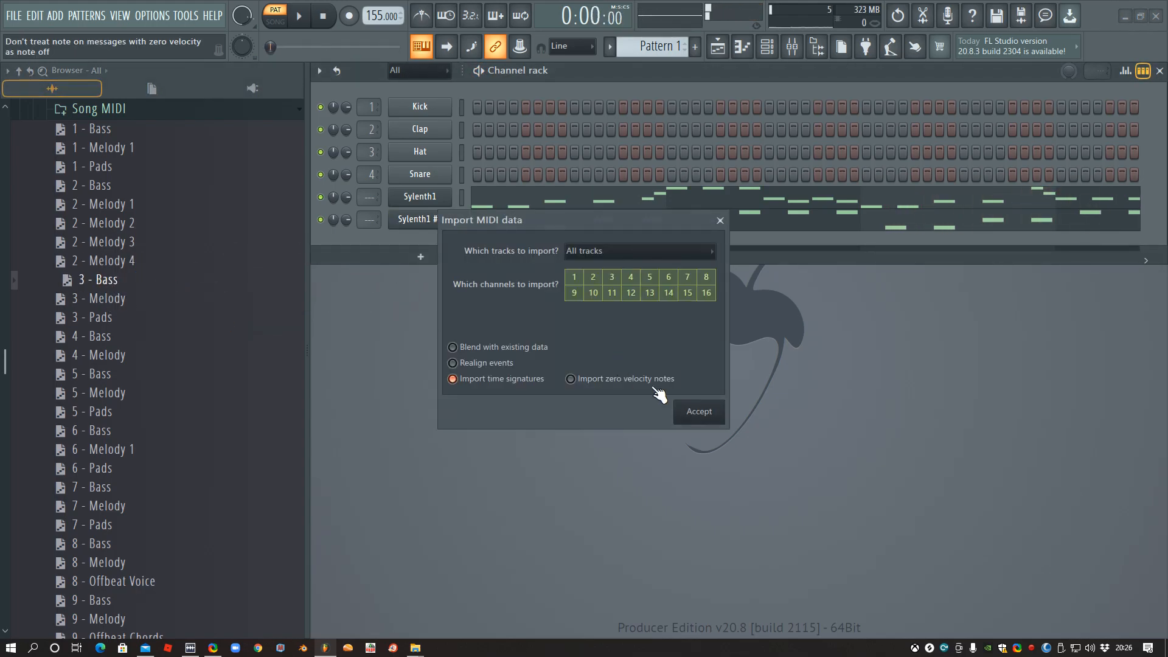
pyautogui.click(686, 407)
pyautogui.moveTo(113, 300); pyautogui.dragTo(426, 198)
pyautogui.press('space')
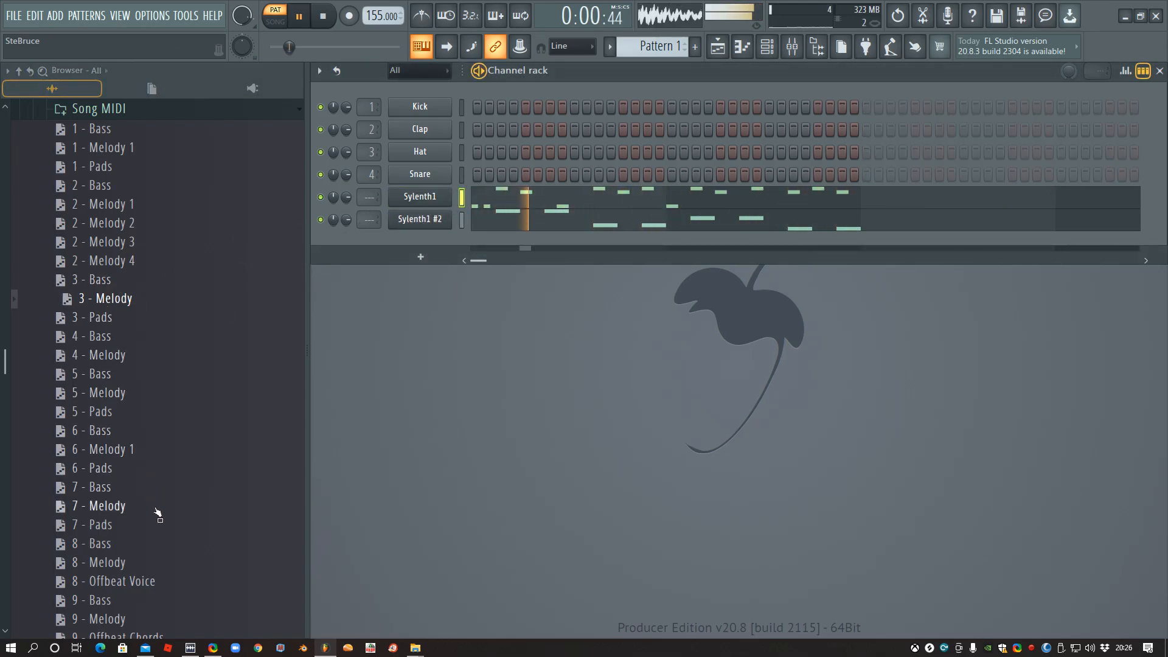
pyautogui.press('space')
# - Load 8 - Melody onto Sylenth1 and 8 - Bass onto Sylenth1 #2, and audition the pattern
pyautogui.moveTo(161, 561); pyautogui.dragTo(404, 198)
pyautogui.moveTo(98, 543); pyautogui.dragTo(402, 218)
pyautogui.press('space')
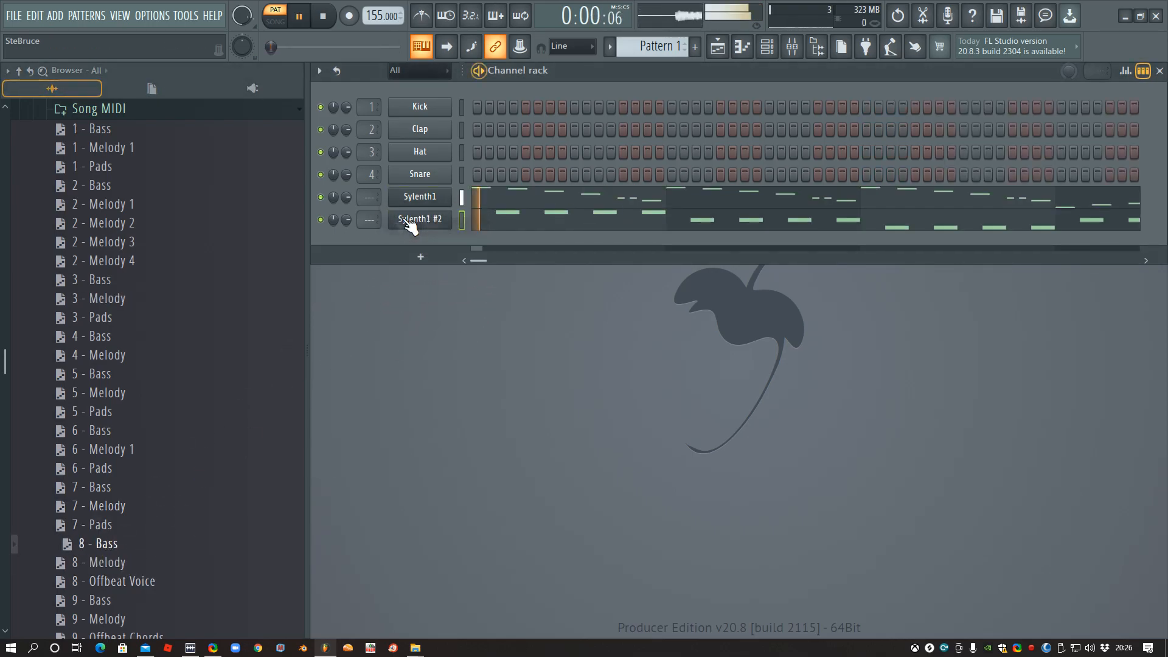
pyautogui.scroll(-4, 169, 468)
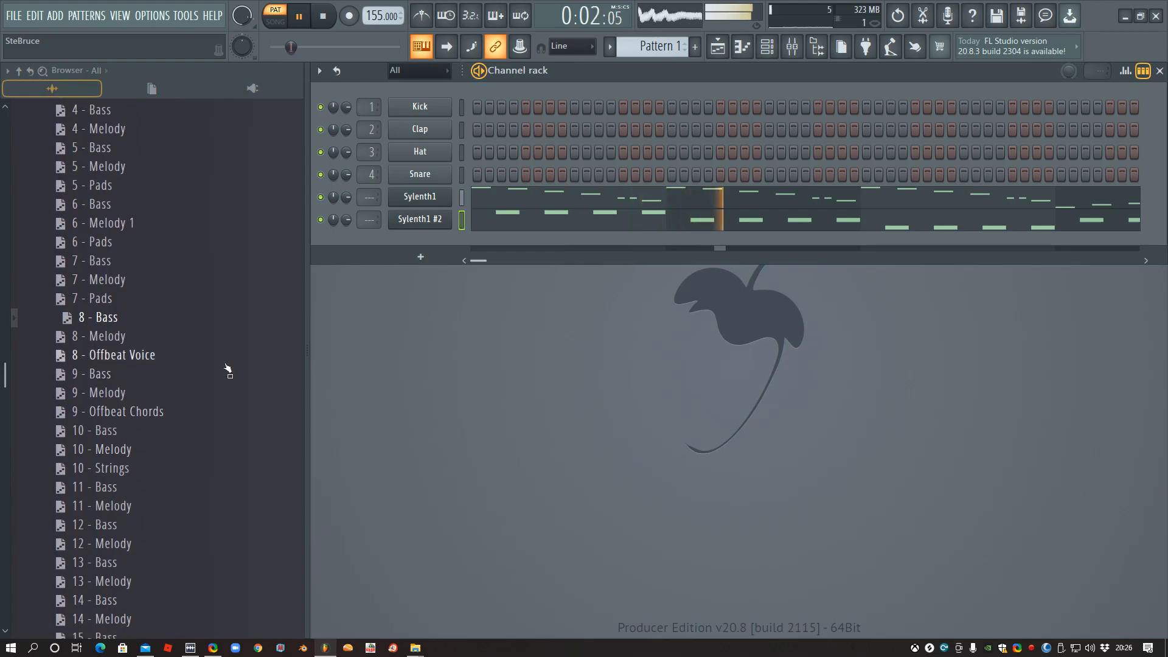
pyautogui.press('space')
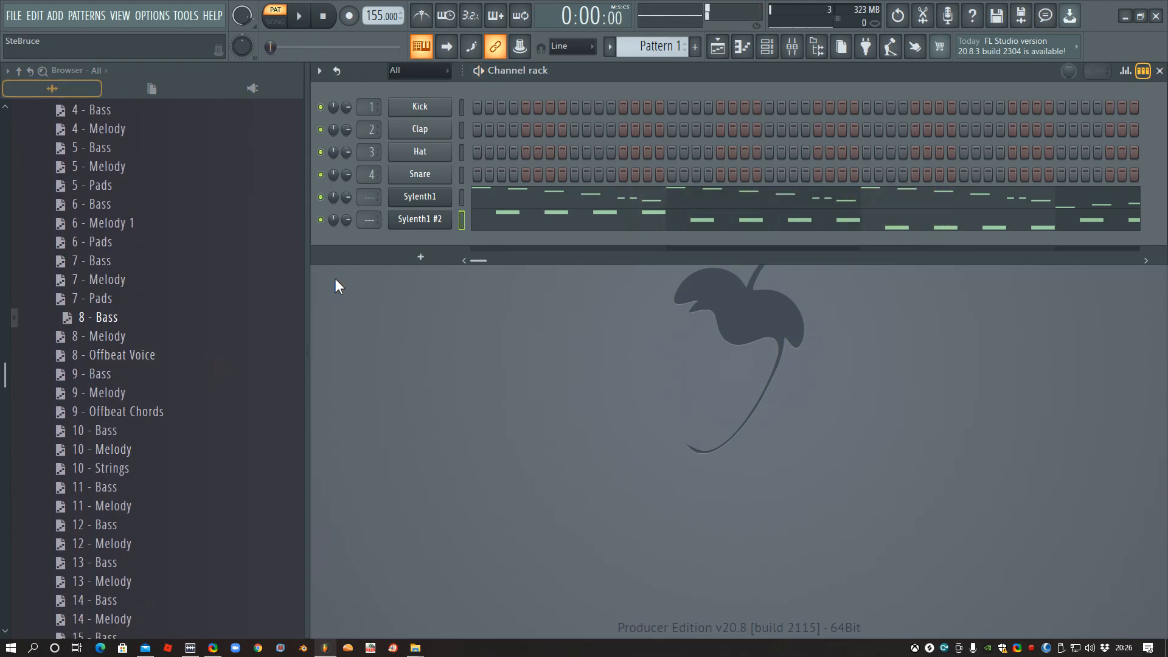
# - Open the pack's Kicks folder, and in song mode place Pattern 1 at the start of playlist Track 1
pyautogui.scroll(10, 164, 305)
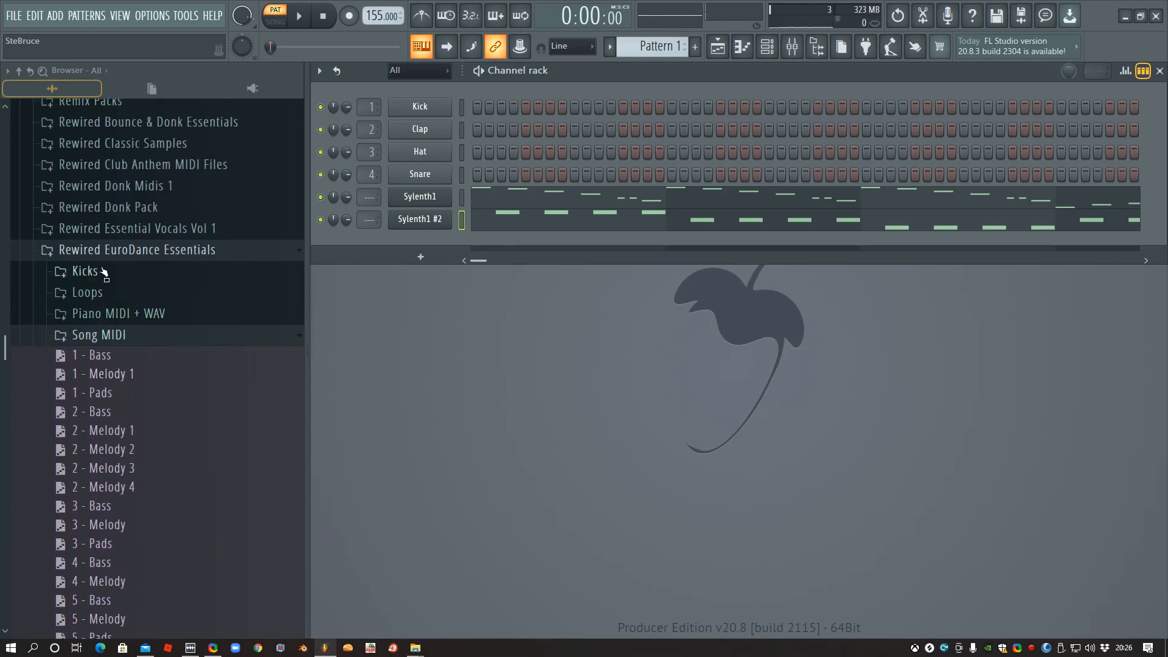
pyautogui.click(100, 272)
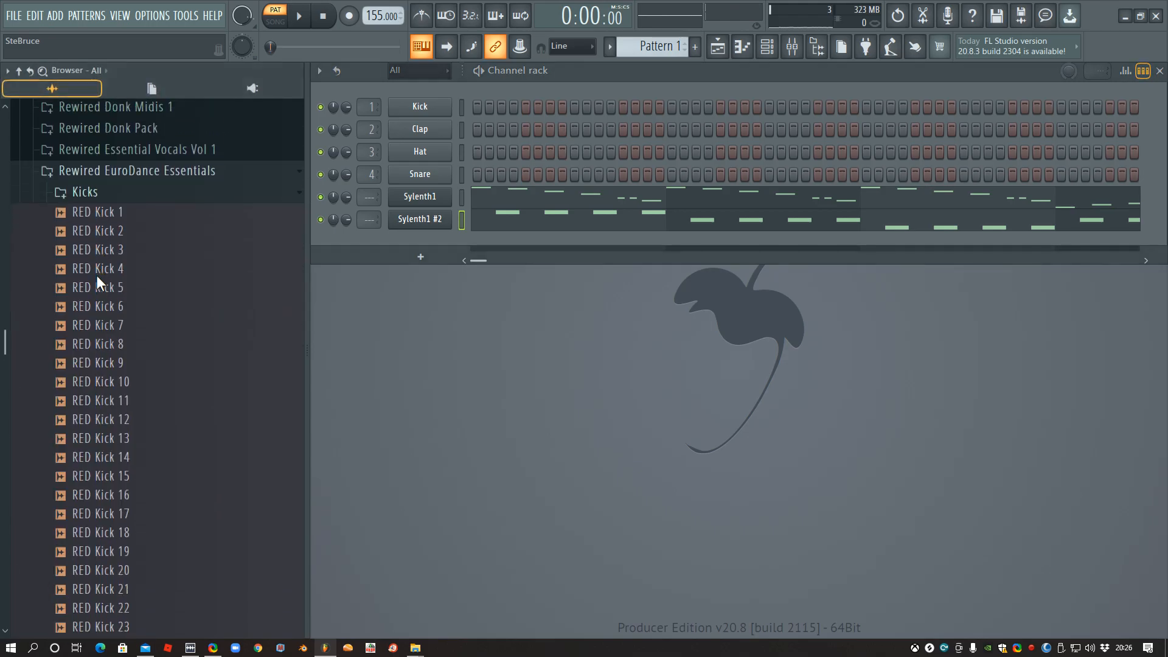
pyautogui.click(275, 24)
pyautogui.click(527, 135)
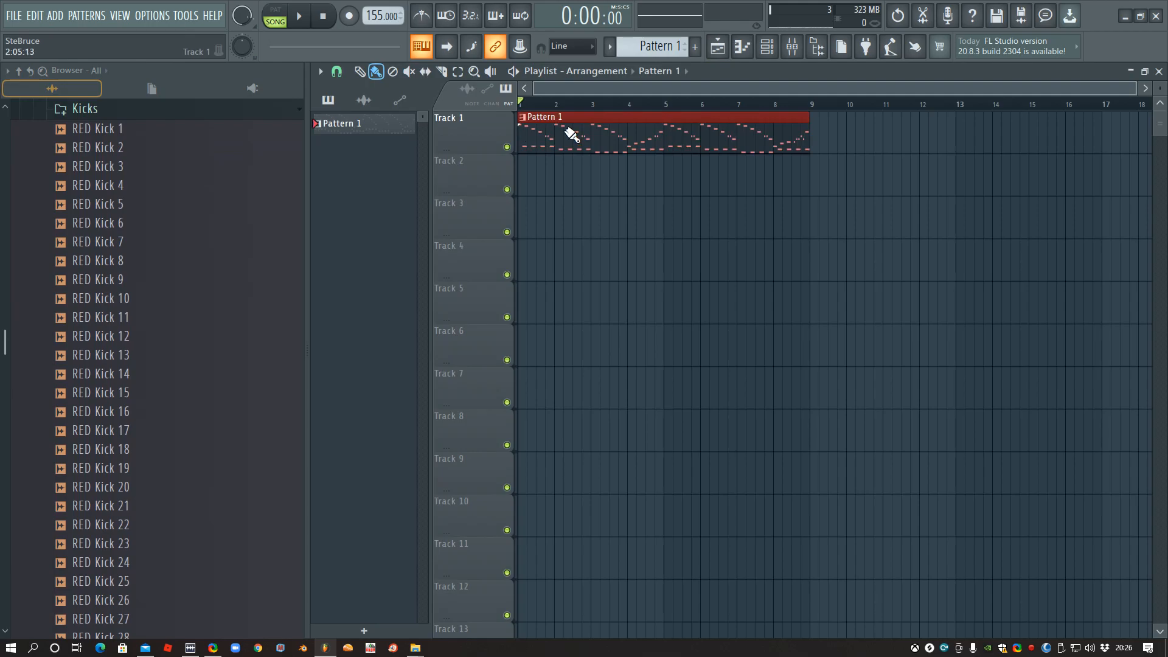
pyautogui.press('F5')
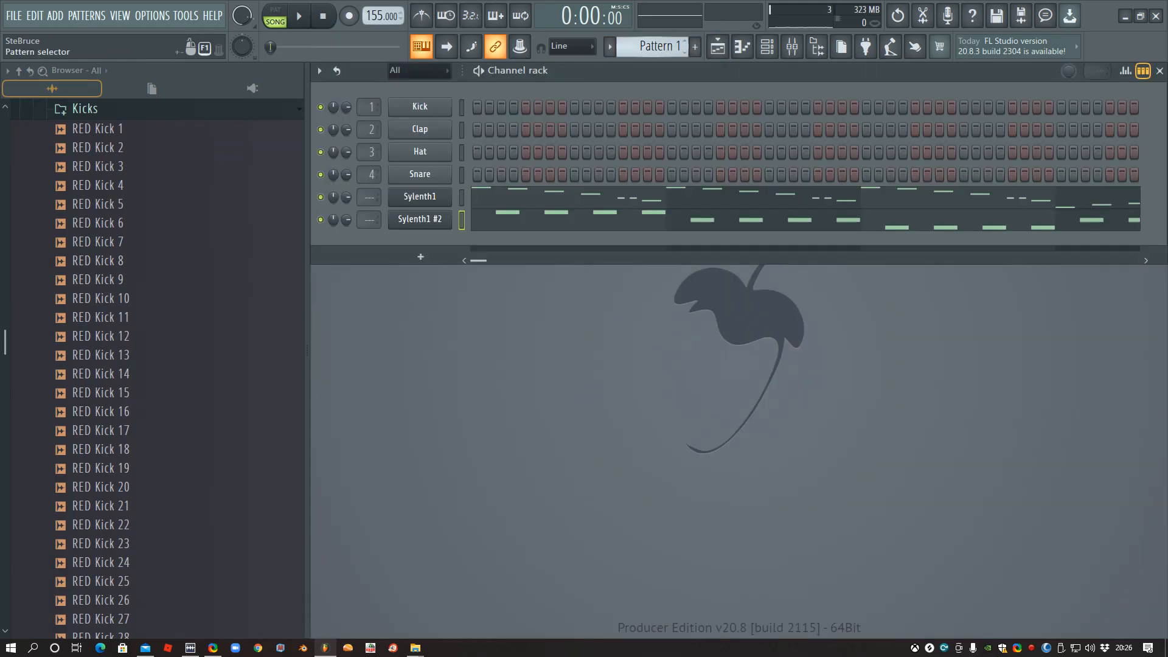
# - Name the empty Pattern 2 as Kick
pyautogui.scroll(1, 638, 41)
pyautogui.click(609, 46)
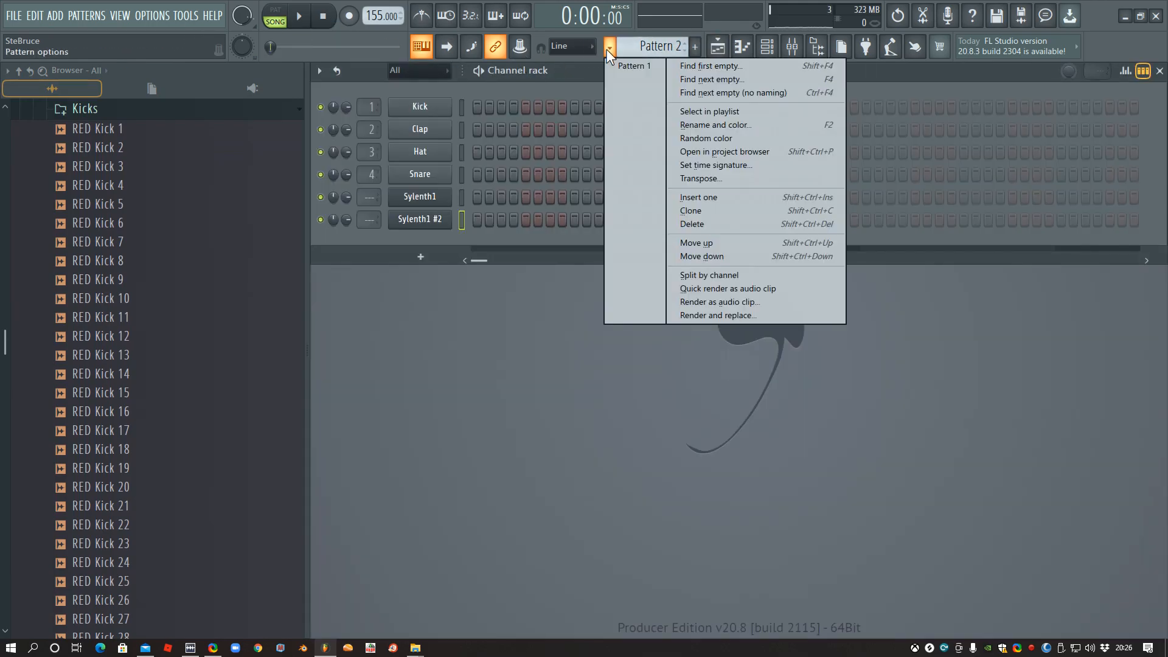
pyautogui.click(712, 128)
pyautogui.write('Kick')
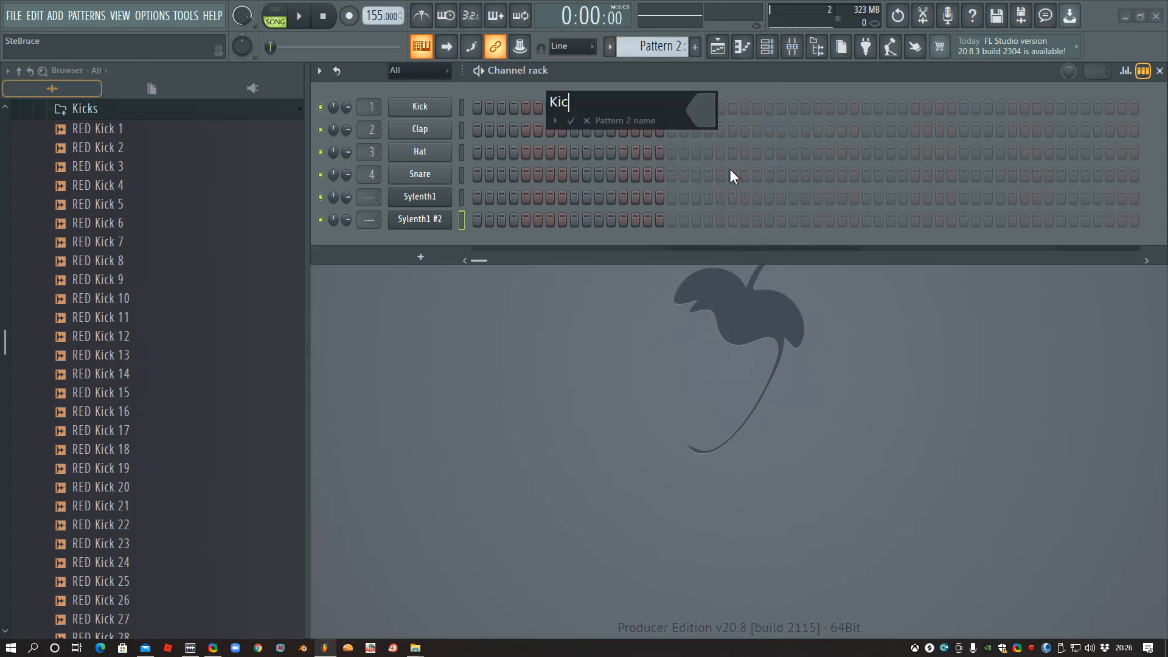
pyautogui.press('Return')
# - Rename Pattern 1 as Melody
pyautogui.scroll(-1, 639, 52)
pyautogui.click(609, 47)
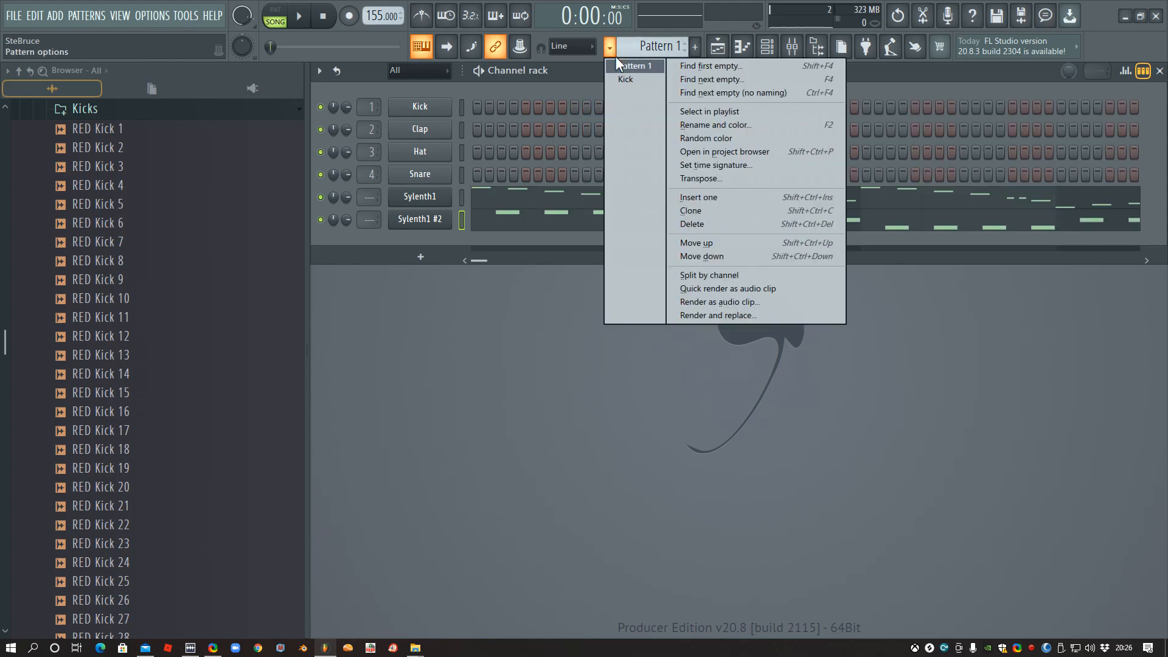
pyautogui.click(713, 126)
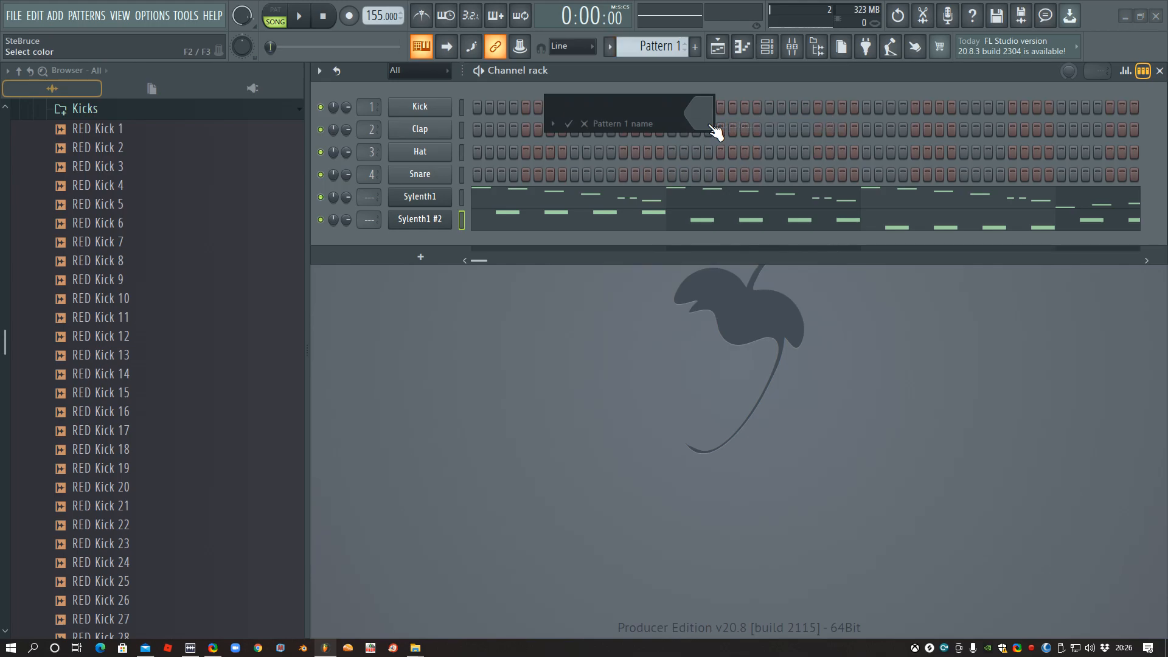
pyautogui.press('Return')
# - Cut the Sylenth1 #2 notes from the Melody pattern and paste them into a new pattern named Bass
pyautogui.click(461, 221)
pyautogui.click(462, 222)
pyautogui.hotkey('ctrl', 'x')
pyautogui.click(613, 48)
pyautogui.click(684, 79)
pyautogui.write('Ba')
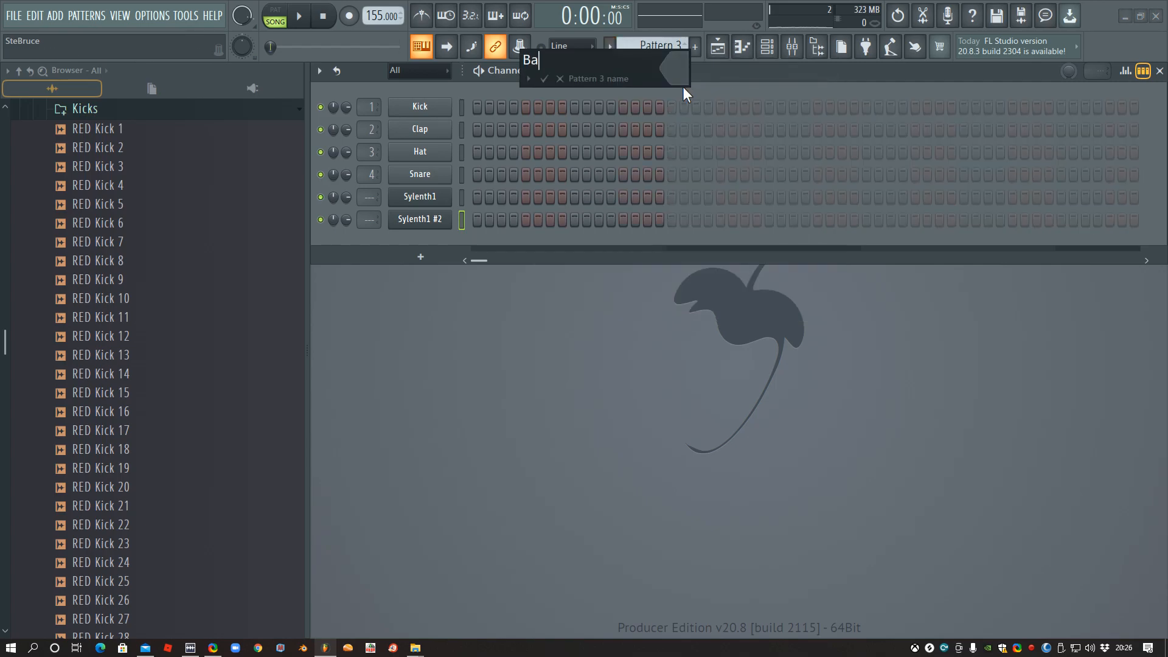
pyautogui.write('ss')
pyautogui.press('Return')
pyautogui.hotkey('ctrl', 'v')
# - Place the Bass pattern on playlist Track 2 and eight Kick patterns across bars 1 to 8 of Track 3, and close the playlist
pyautogui.press('F5')
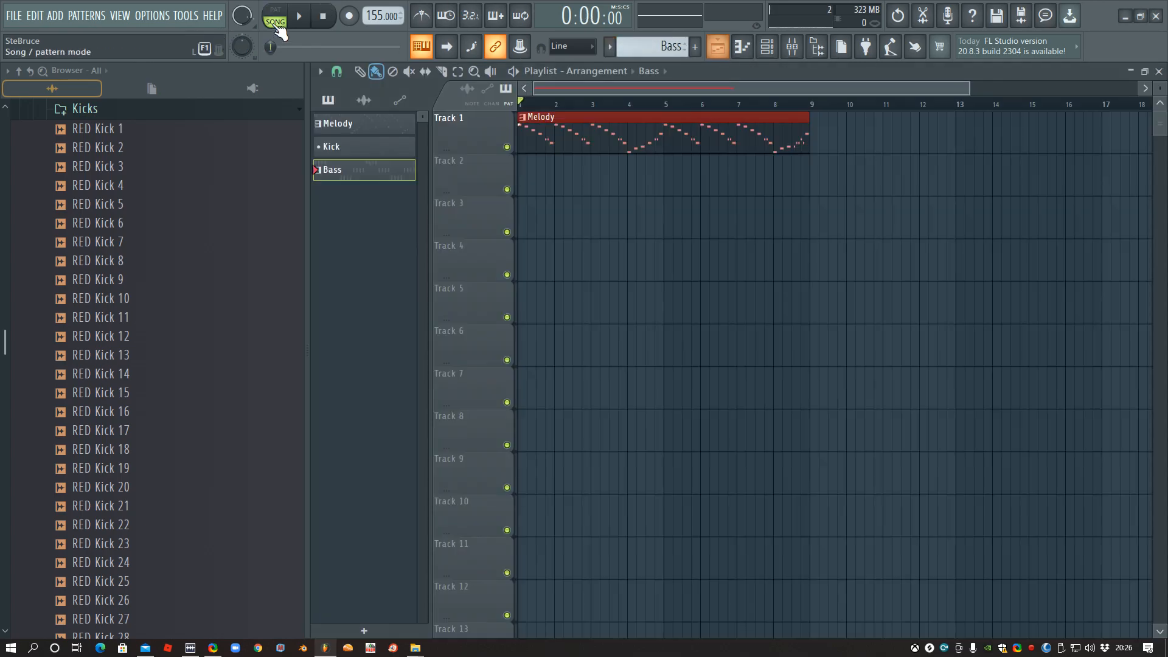
pyautogui.click(526, 178)
pyautogui.press('KP_Subtract')
pyautogui.moveTo(526, 219); pyautogui.dragTo(790, 207)
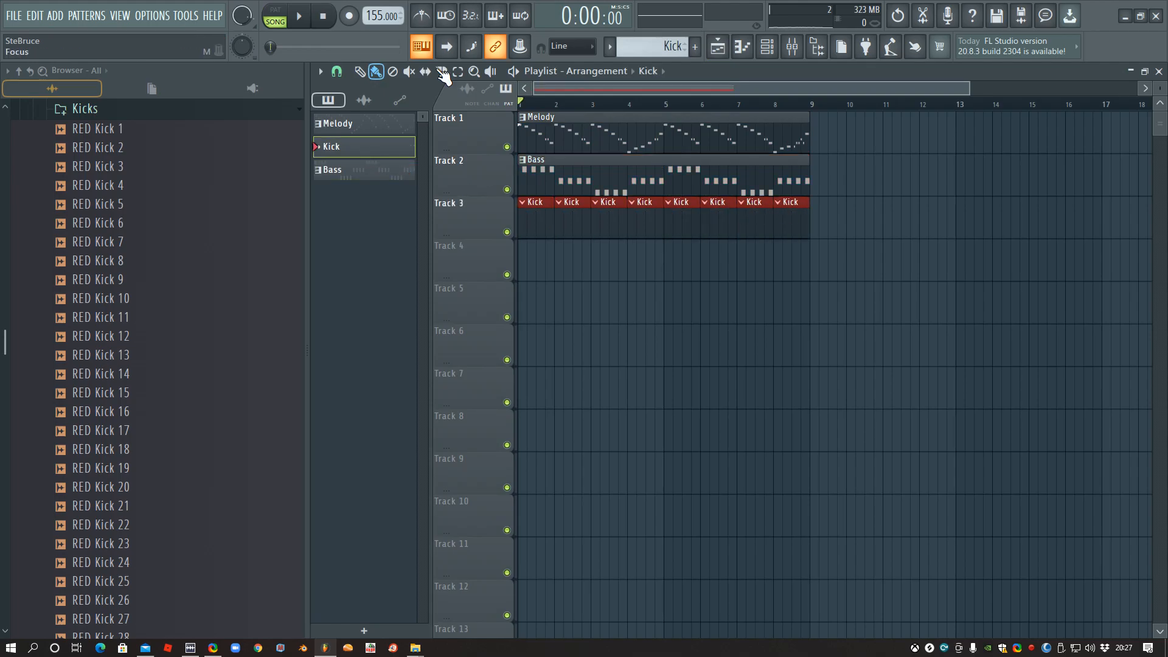
pyautogui.click(1159, 71)
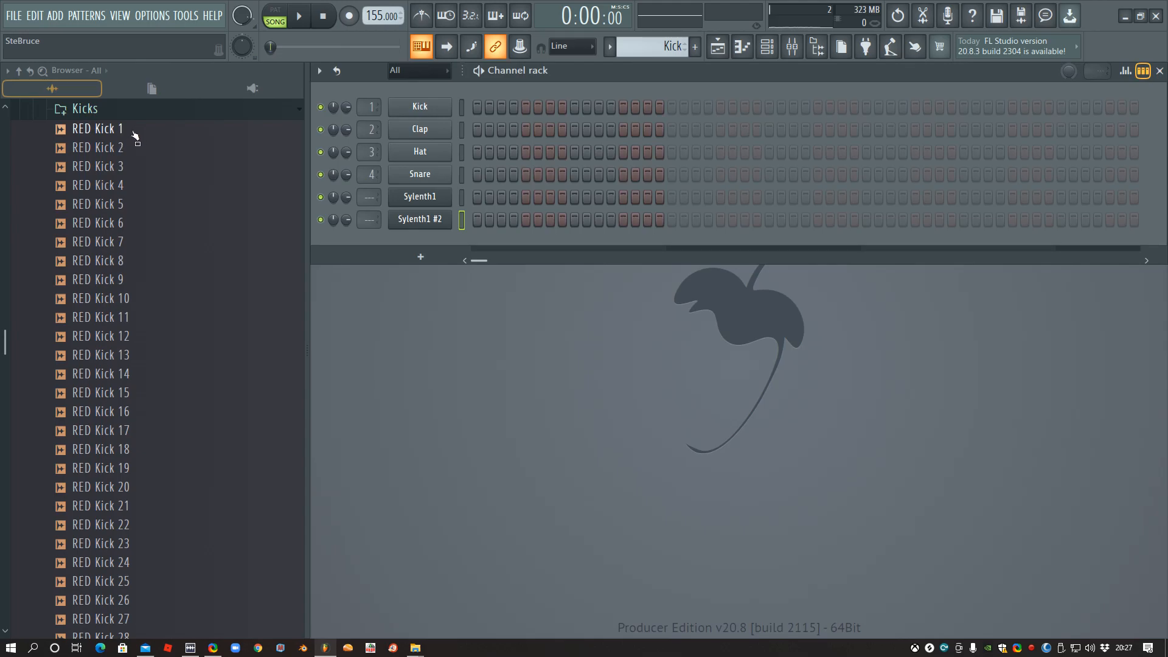
# - Load the RED Kick 1 sample onto the Kick channel and fill each 4 steps
pyautogui.moveTo(112, 133); pyautogui.dragTo(418, 108)
pyautogui.rightClick(420, 107)
pyautogui.click(669, 164)
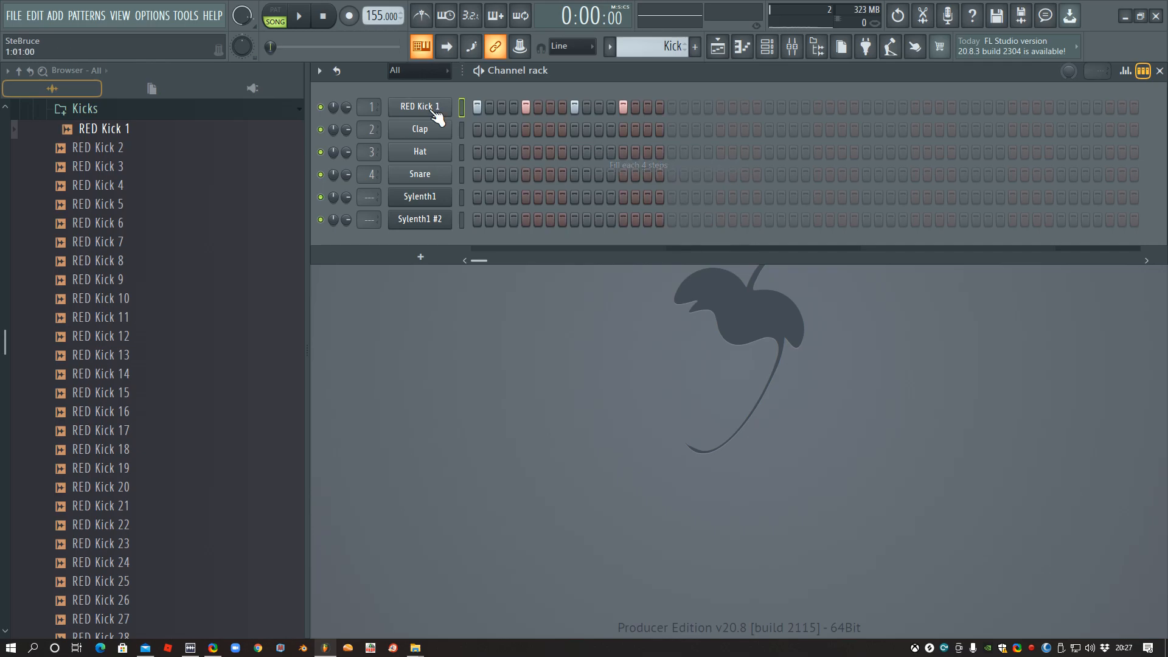
# - Convert the RED Kick 1 steps to piano roll notes and lengthen all four C5 notes to two steps each
pyautogui.rightClick(435, 108)
pyautogui.click(481, 107)
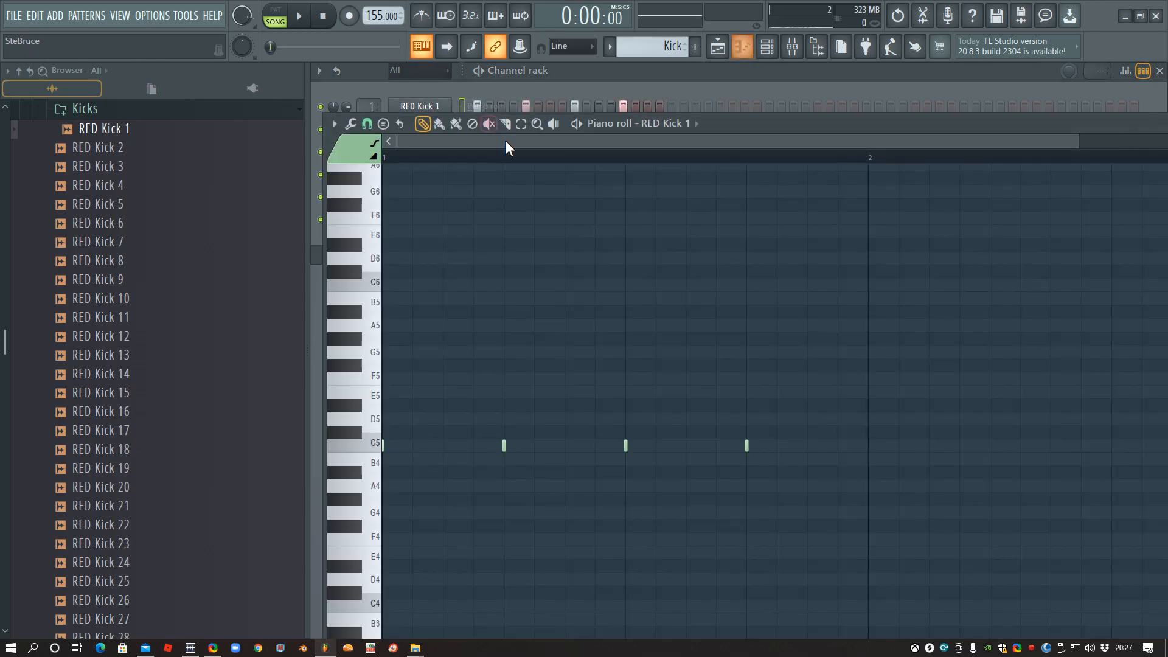
pyautogui.hotkey('ctrl', 'a')
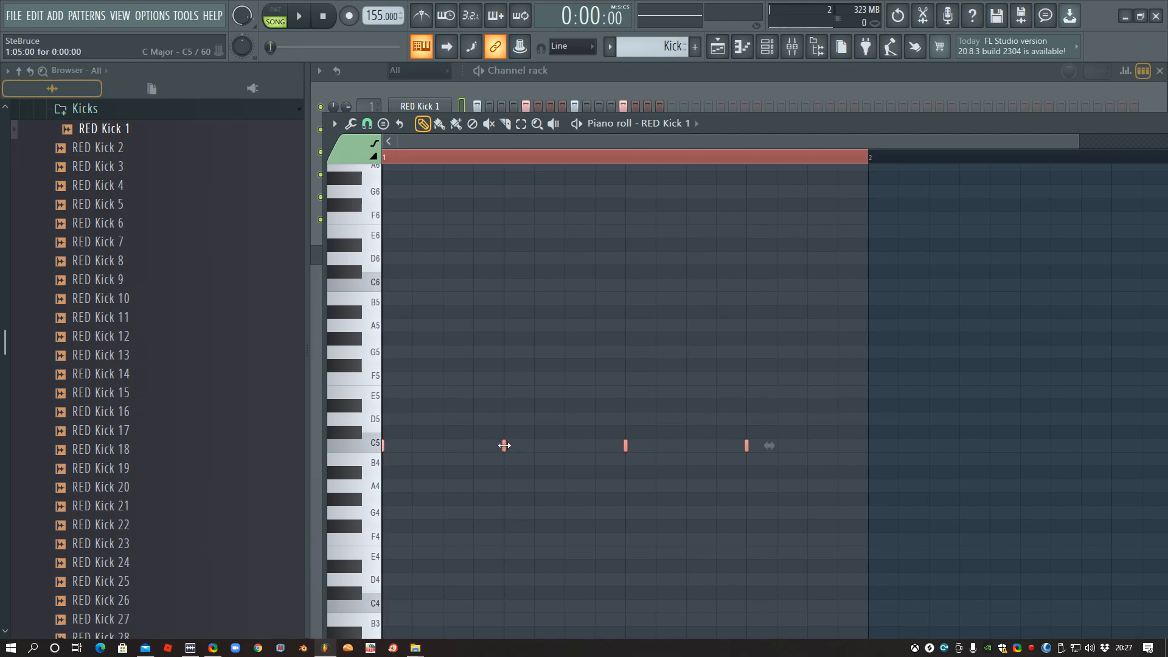
pyautogui.moveTo(518, 444); pyautogui.dragTo(563, 444)
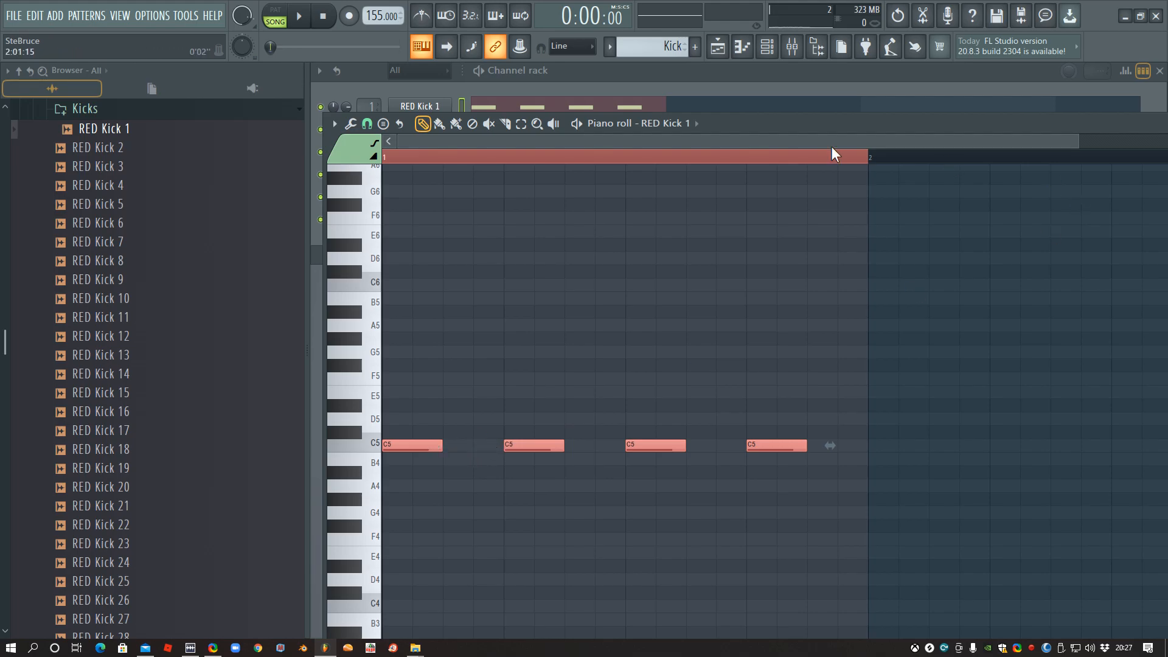
pyautogui.click(672, 72)
# - Enable RED Kick 1's volume envelope with attack and release at minimum, and test the Kick pattern in pattern mode
pyautogui.click(418, 108)
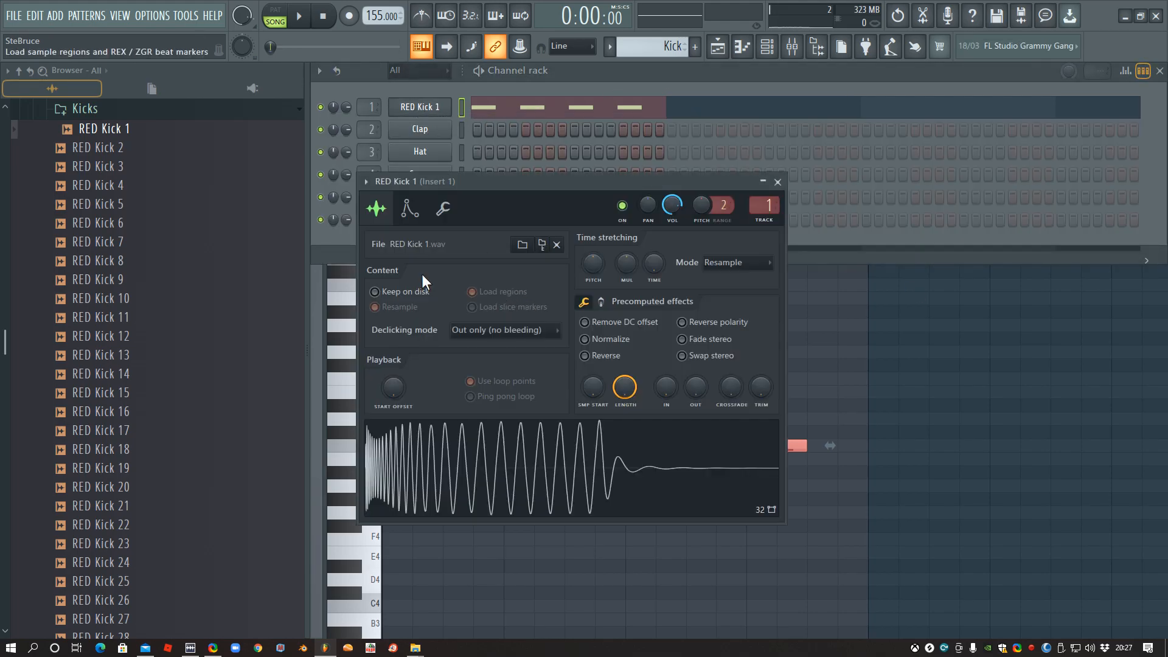
pyautogui.click(407, 210)
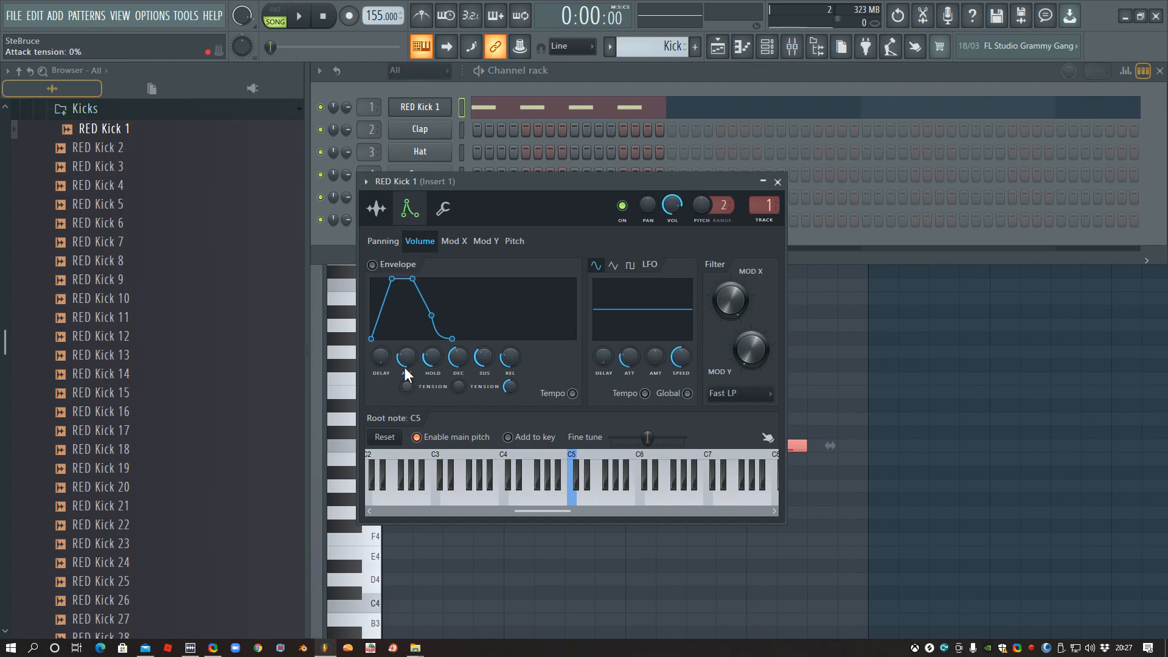
pyautogui.moveTo(406, 357); pyautogui.dragTo(407, 396)
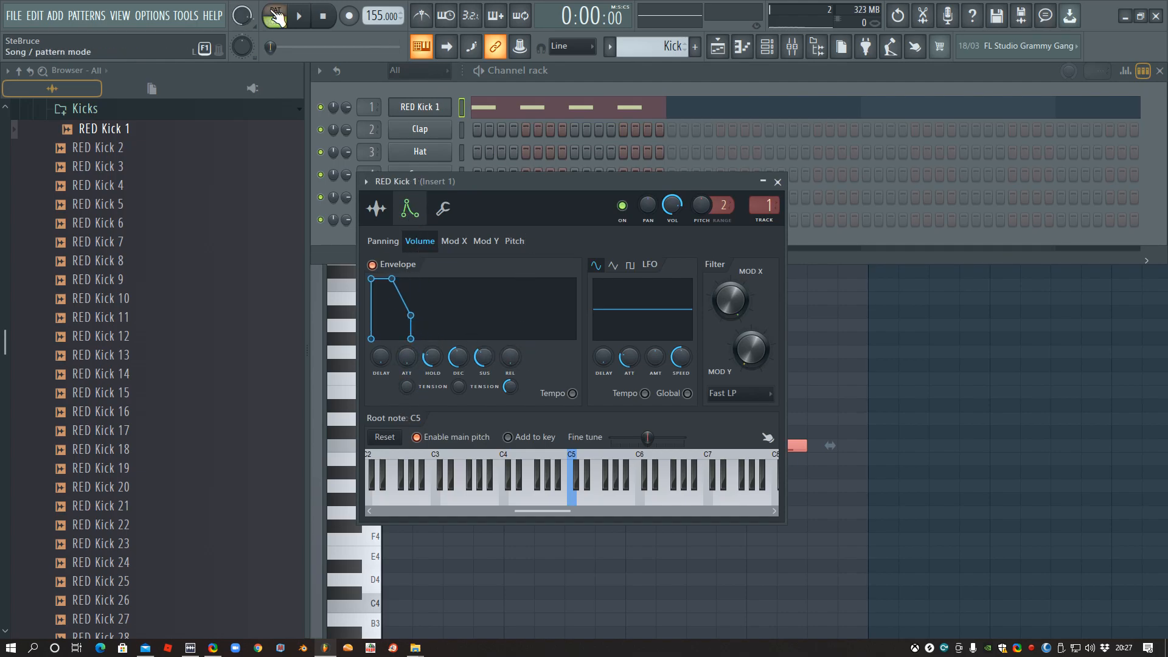
pyautogui.press('space')
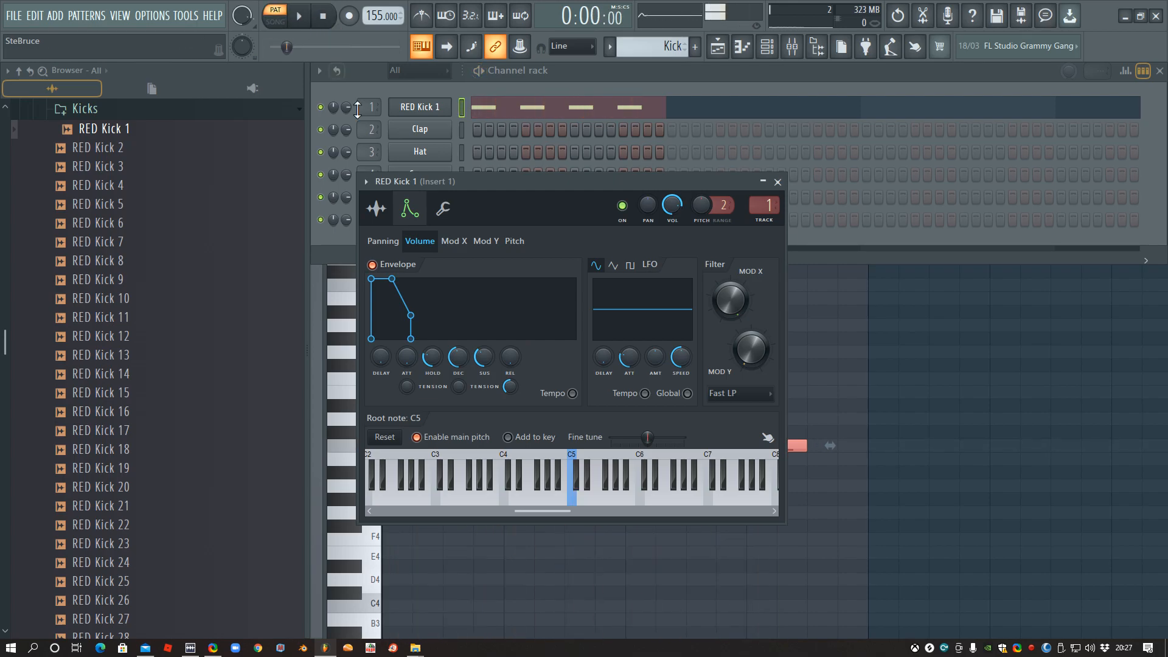
# - Try shortening all four RED Kick 1 notes in the piano roll to very brief hits and play the pattern
pyautogui.click(487, 108)
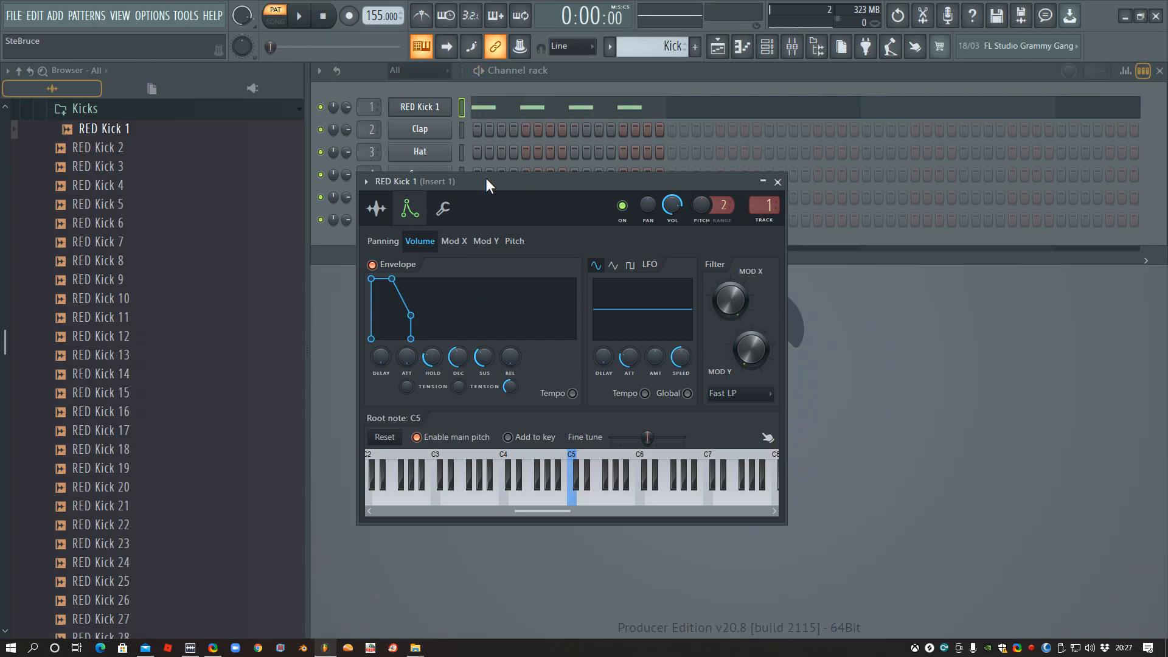
pyautogui.click(509, 108)
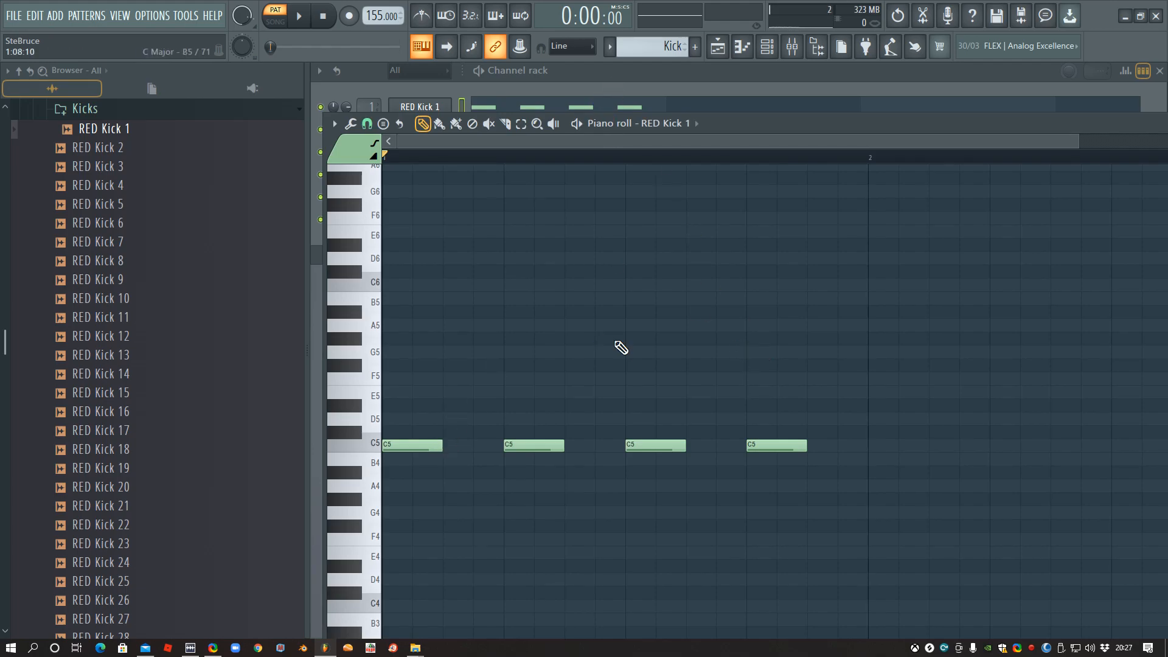
pyautogui.hotkey('ctrl', 'a')
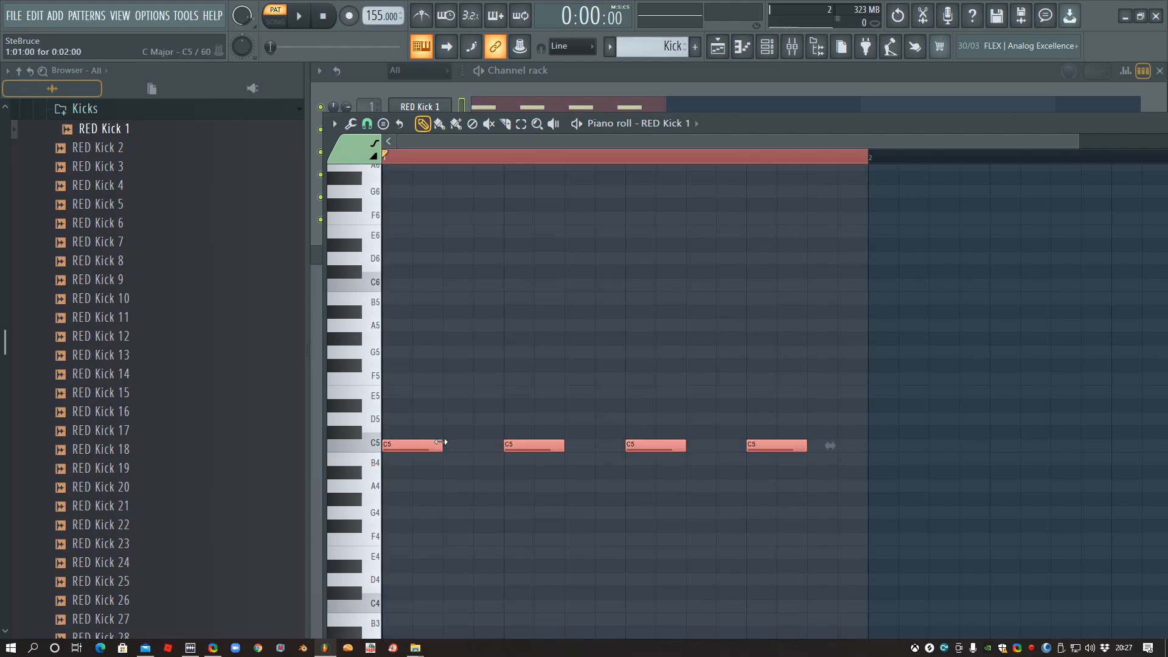
pyautogui.moveTo(435, 444); pyautogui.dragTo(385, 424)
pyautogui.press('space')
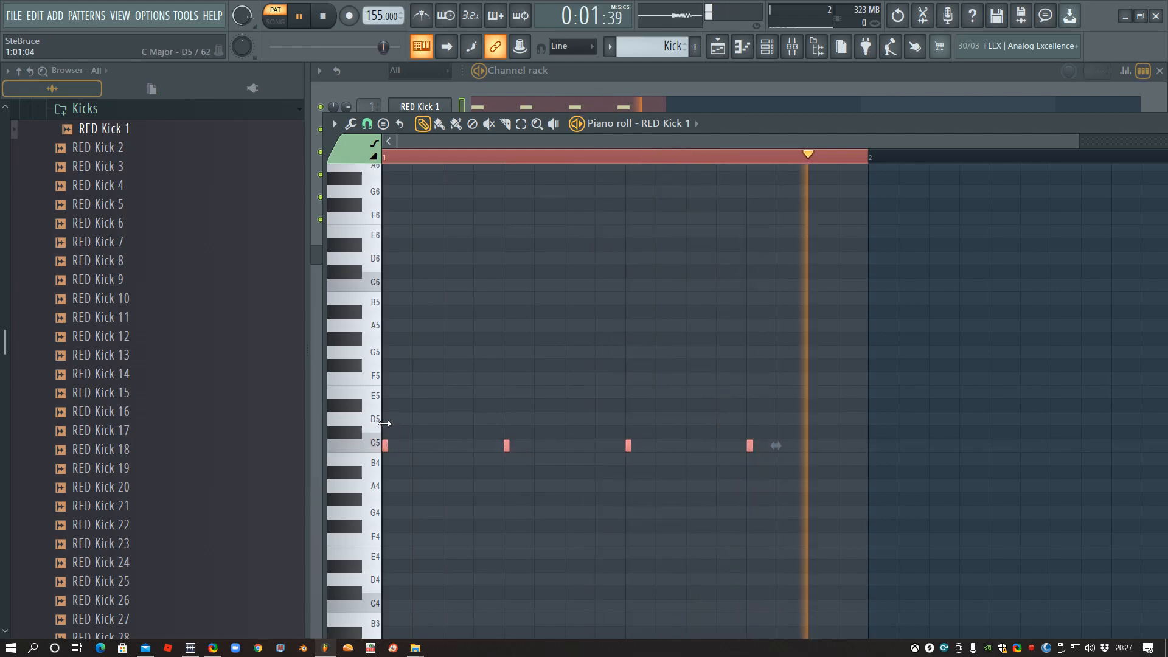
# - Undo the note shortening, stop playback and reopen the RED Kick 1 channel settings
pyautogui.hotkey('ctrl', 'z')
pyautogui.hotkey('ctrl', 'z')
pyautogui.hotkey('ctrl', 'alt', 'z')
pyautogui.hotkey('ctrl', 'alt', 'z')
pyautogui.click(641, 79)
pyautogui.press('space')
pyautogui.click(436, 108)
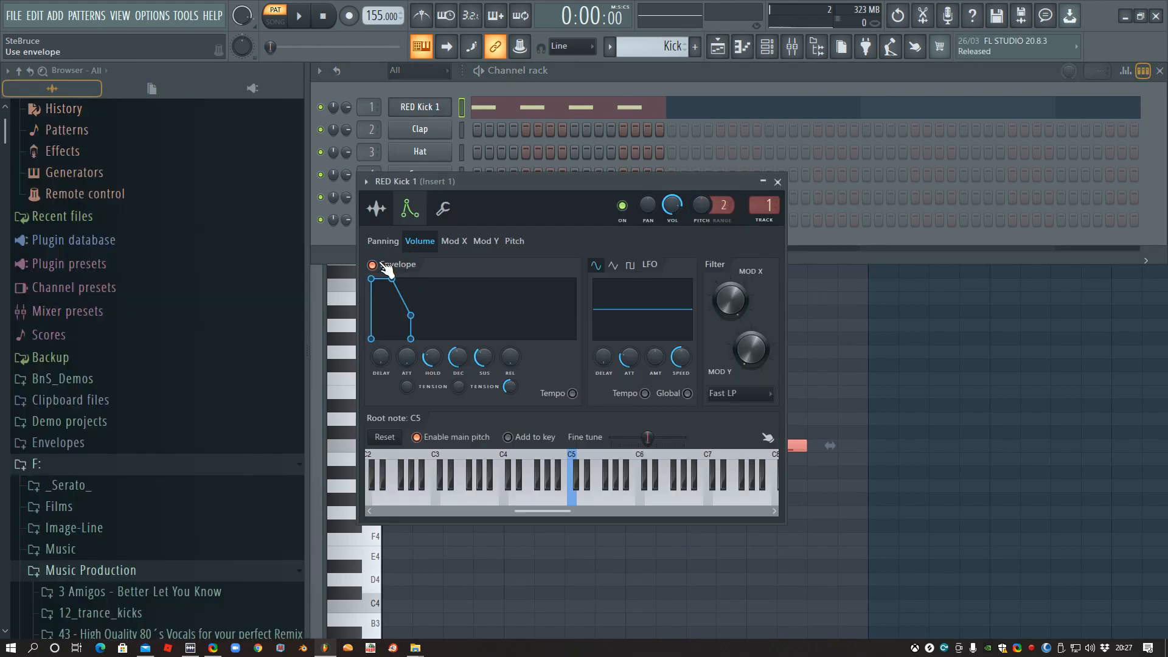
# - Try even shorter RED Kick 1 notes during playback, and undo the change to restore their two-step length
pyautogui.click(559, 110)
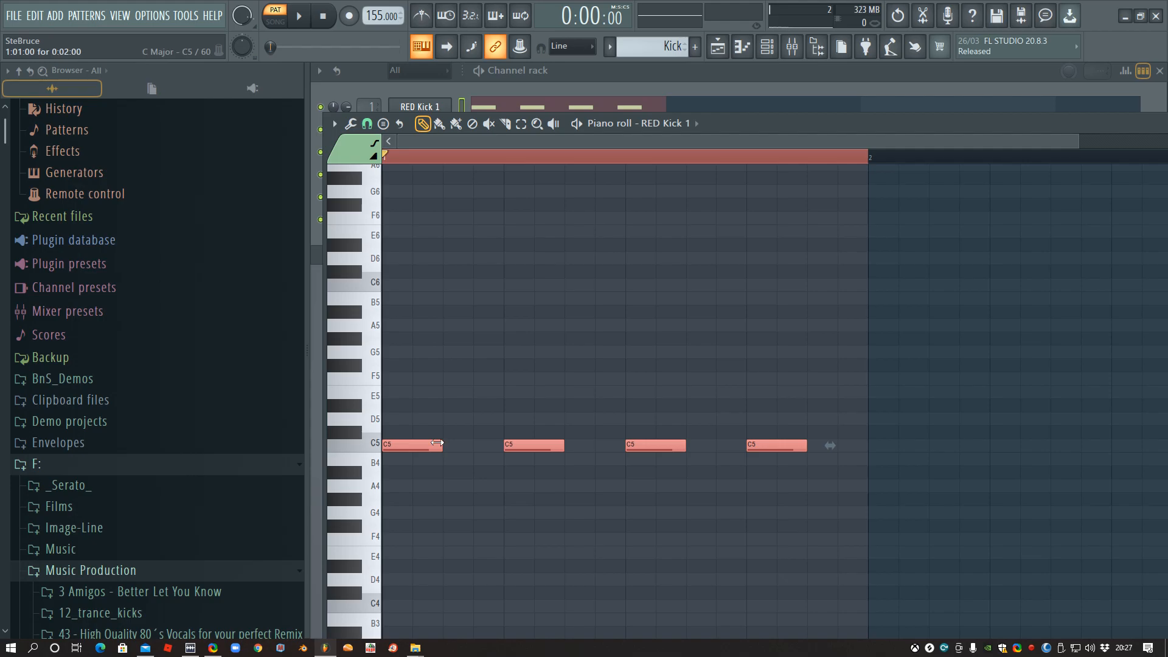
pyautogui.press('space')
pyautogui.moveTo(438, 442); pyautogui.dragTo(386, 431)
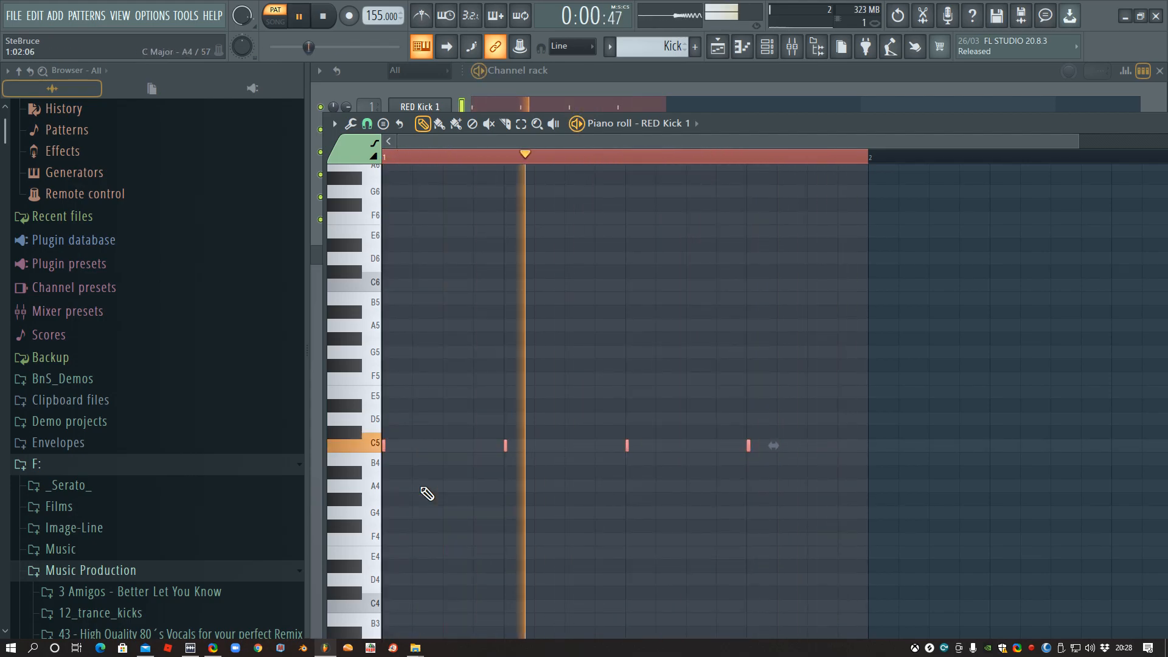
pyautogui.hotkey('ctrl', 'z')
pyautogui.press('space')
pyautogui.click(689, 76)
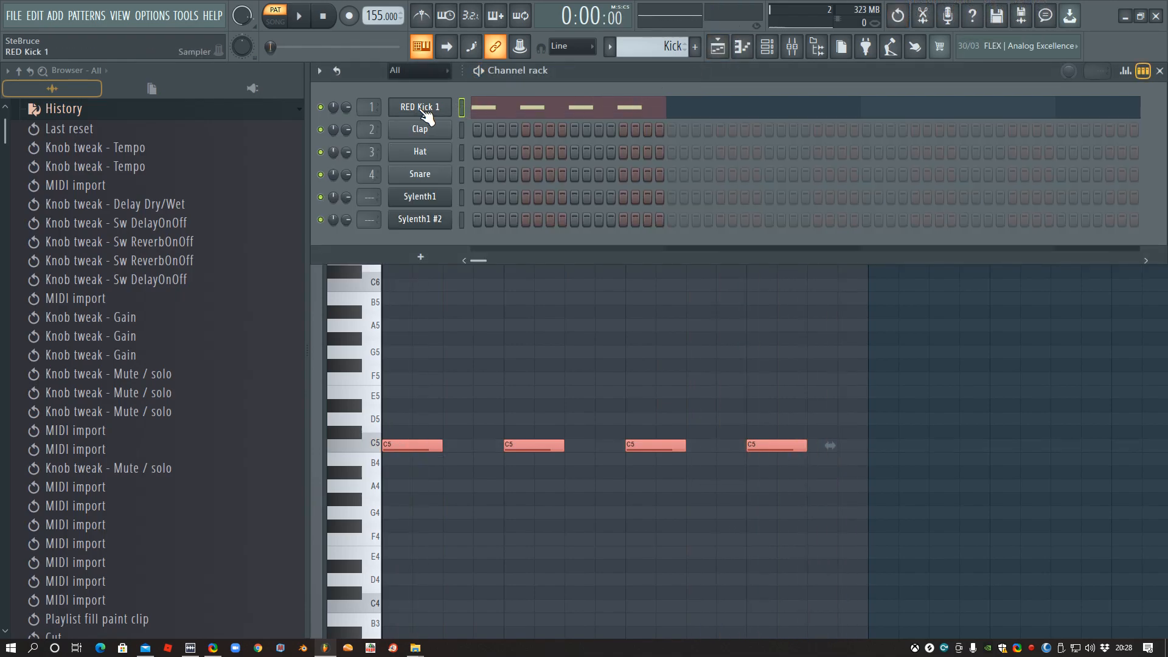
pyautogui.click(433, 108)
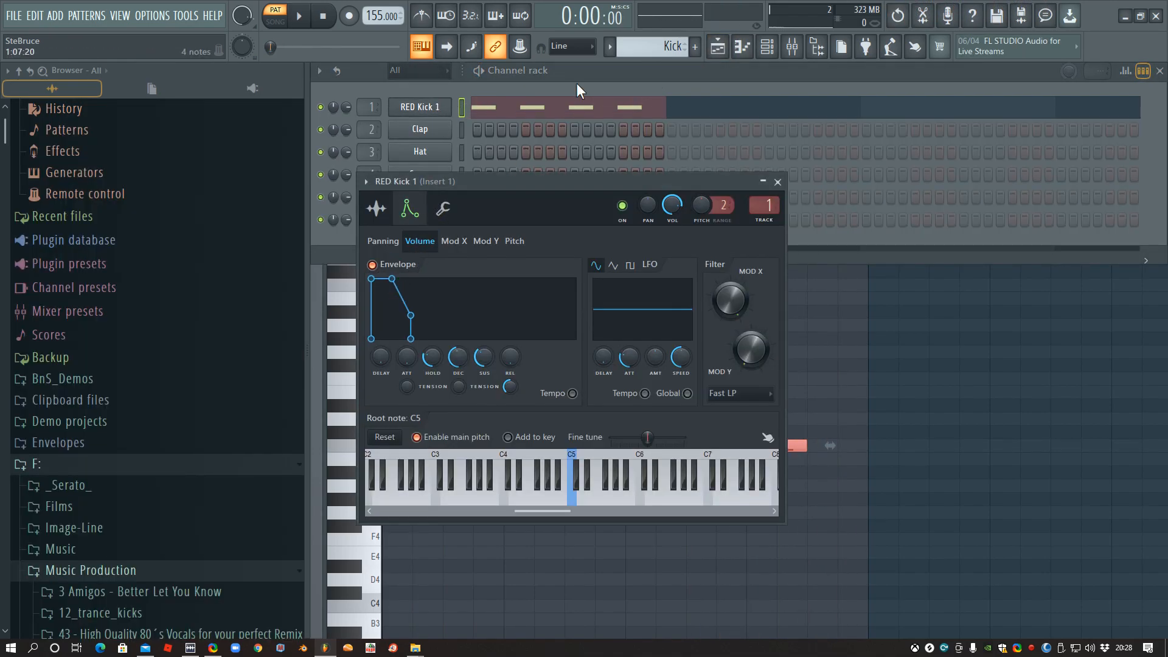
# - Play the Kick pattern and check RED Kick 1's level on Insert 1 in the mixer
pyautogui.click(605, 75)
pyautogui.press('space')
pyautogui.press('space')
pyautogui.click(426, 108)
pyautogui.click(426, 107)
pyautogui.click(792, 49)
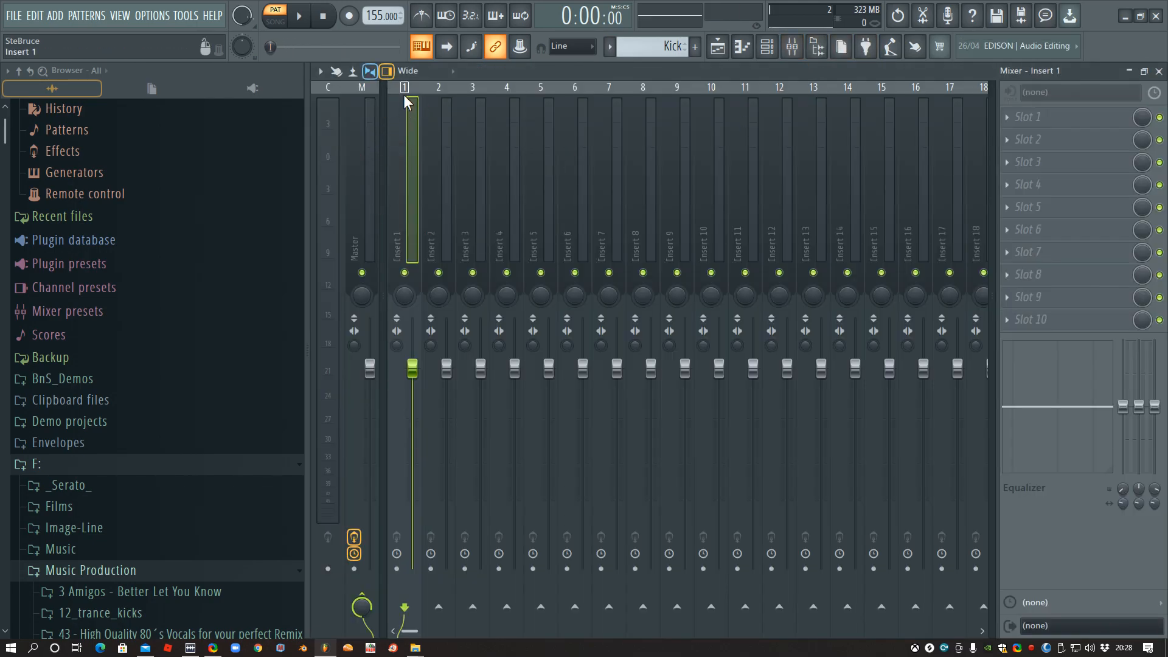
pyautogui.press('space')
pyautogui.press('space')
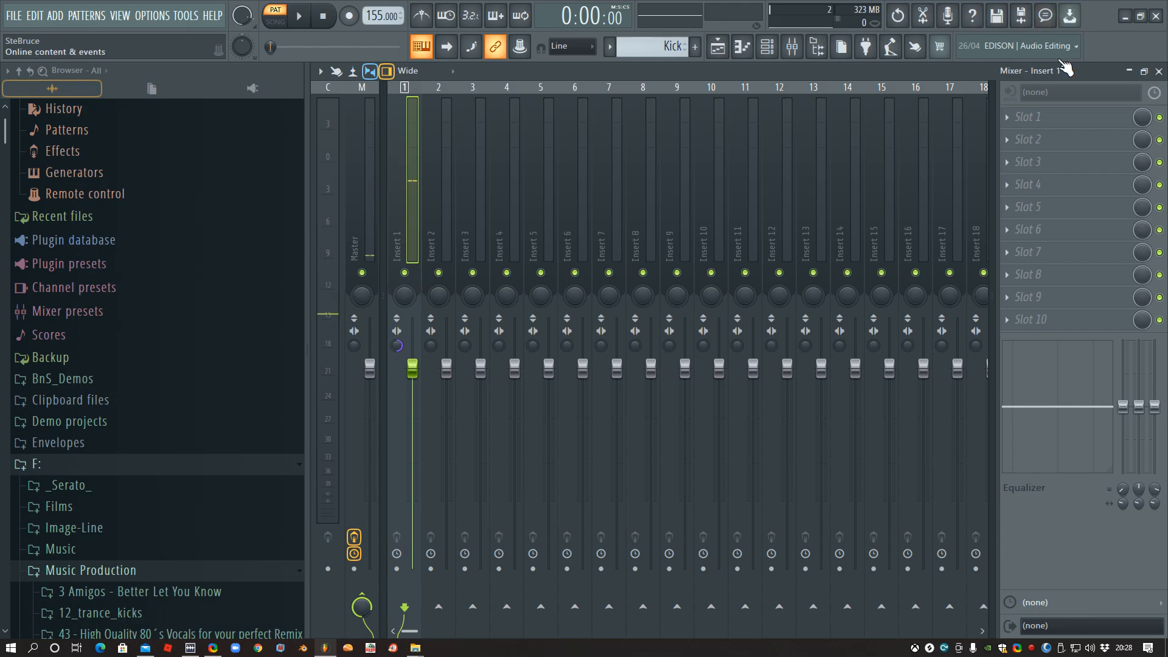
# - Add Fruity Compressor to the first effect slot of Insert 1, load its Drums preset and test the kick
pyautogui.click(1009, 116)
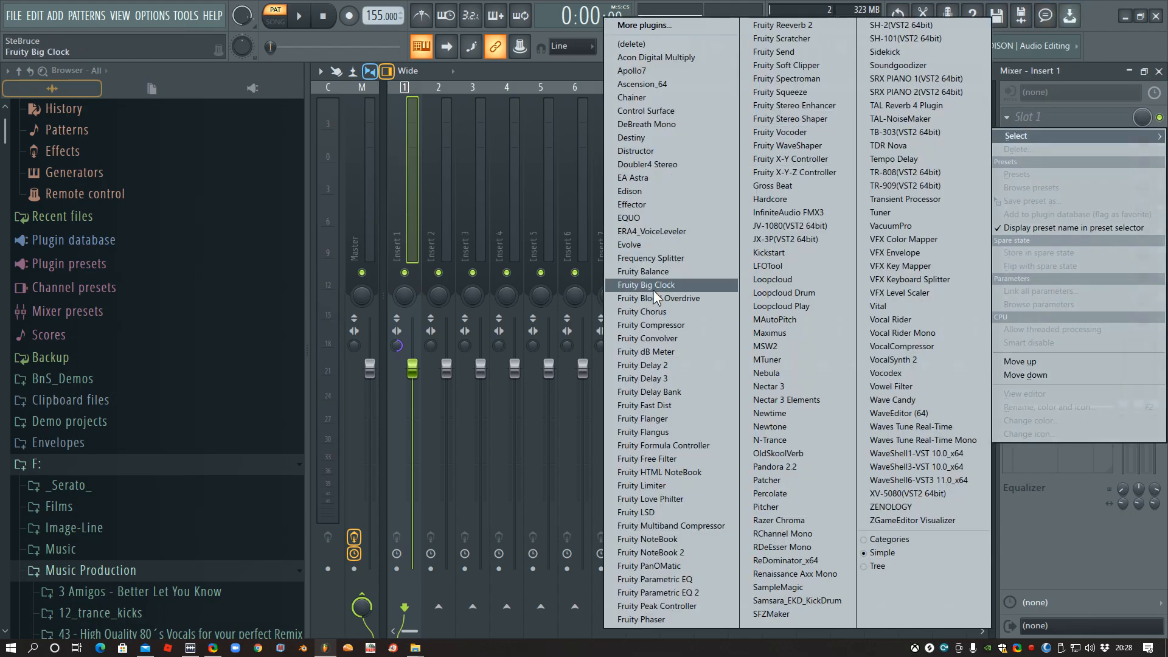
pyautogui.click(655, 325)
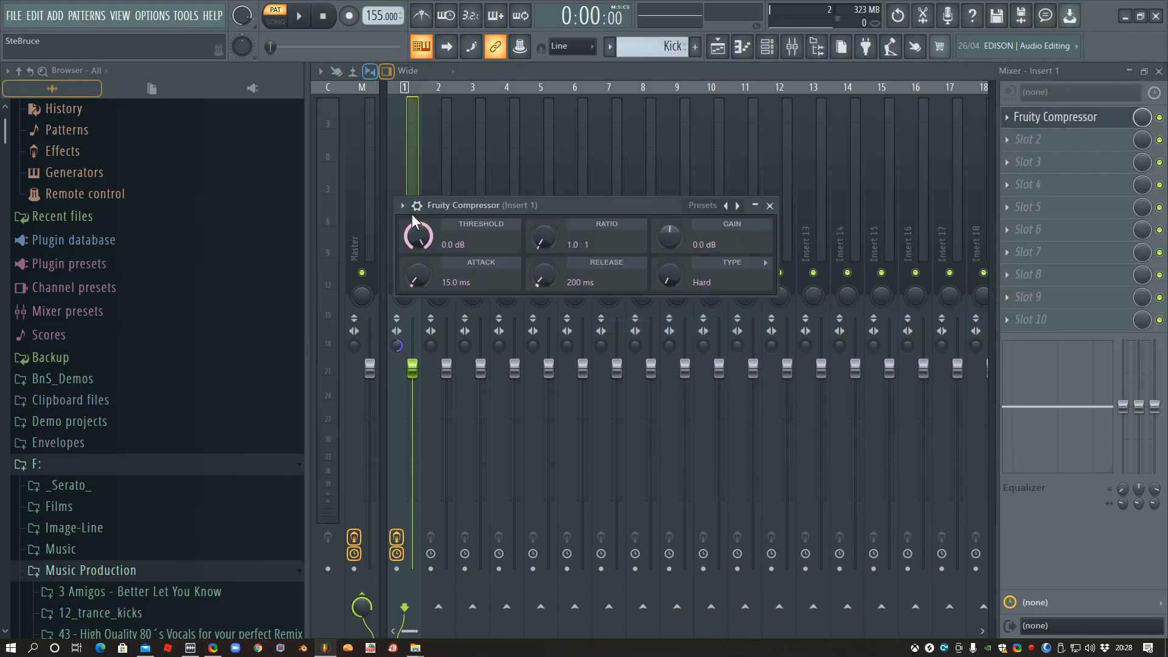
pyautogui.click(402, 205)
pyautogui.moveTo(466, 264)
pyautogui.click(599, 511)
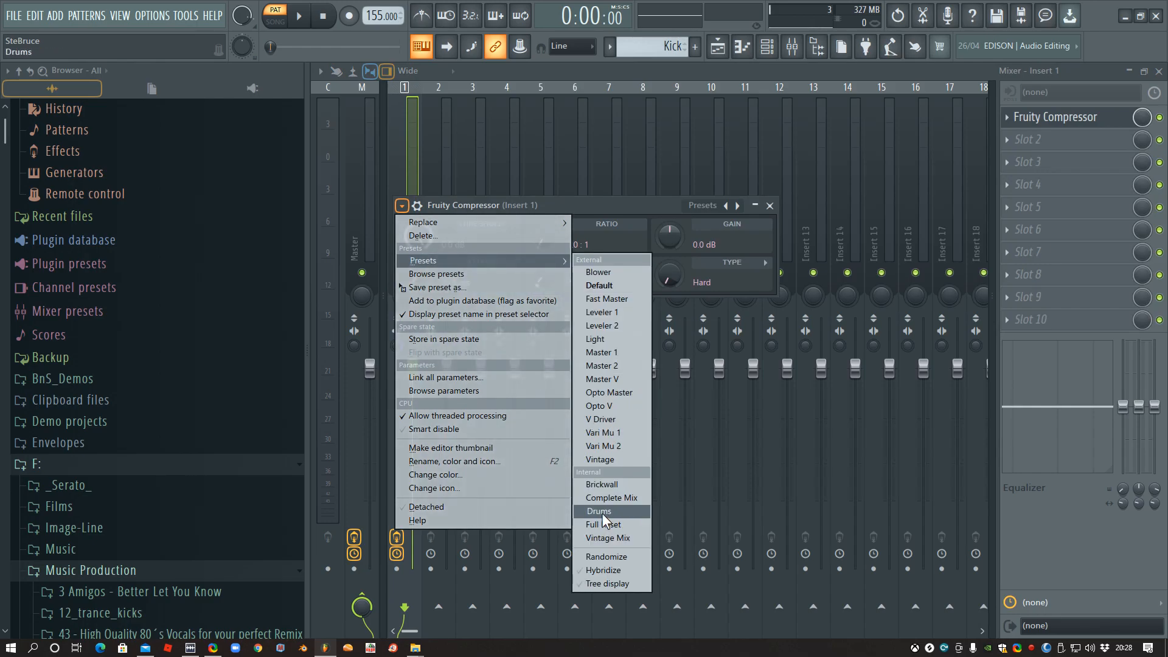
pyautogui.press('space')
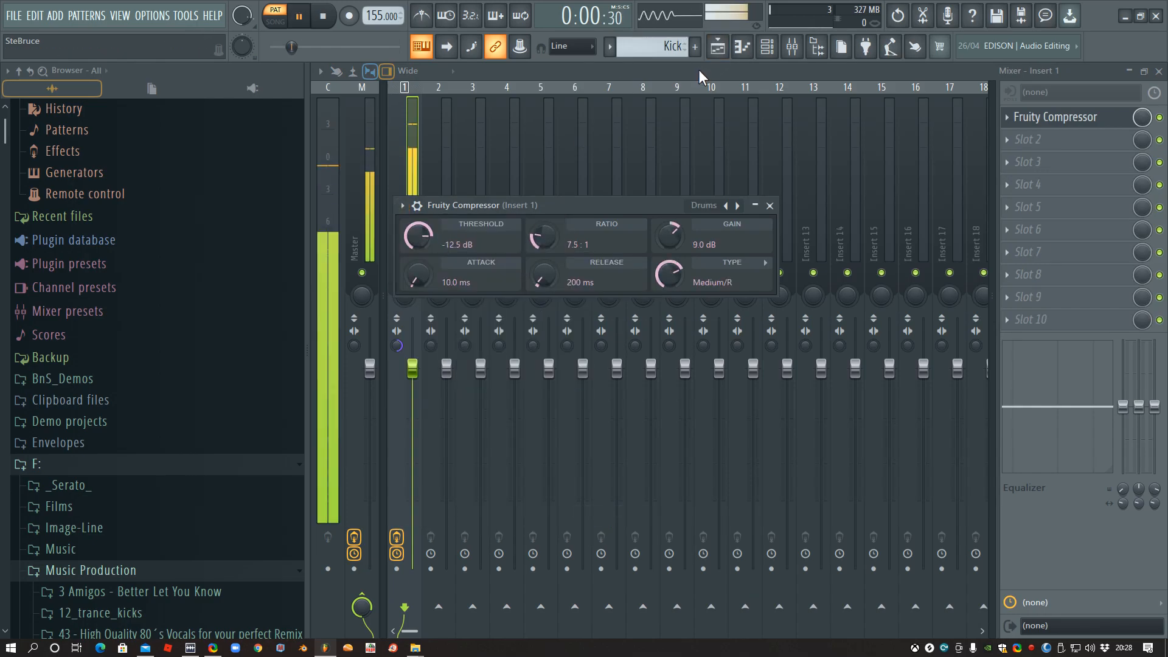
pyautogui.press('space')
# - Add Fruity Parametric EQ 2 to Slot 2 of Insert 1 and boost the kick's bass with band 2
pyautogui.click(1026, 141)
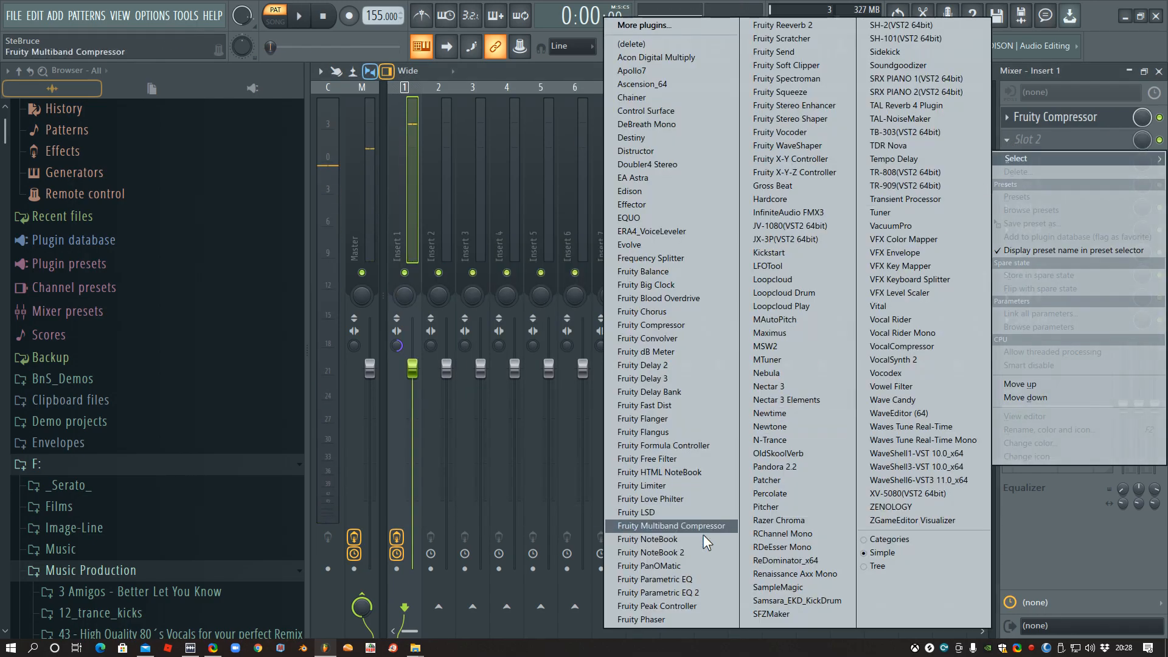
pyautogui.click(692, 589)
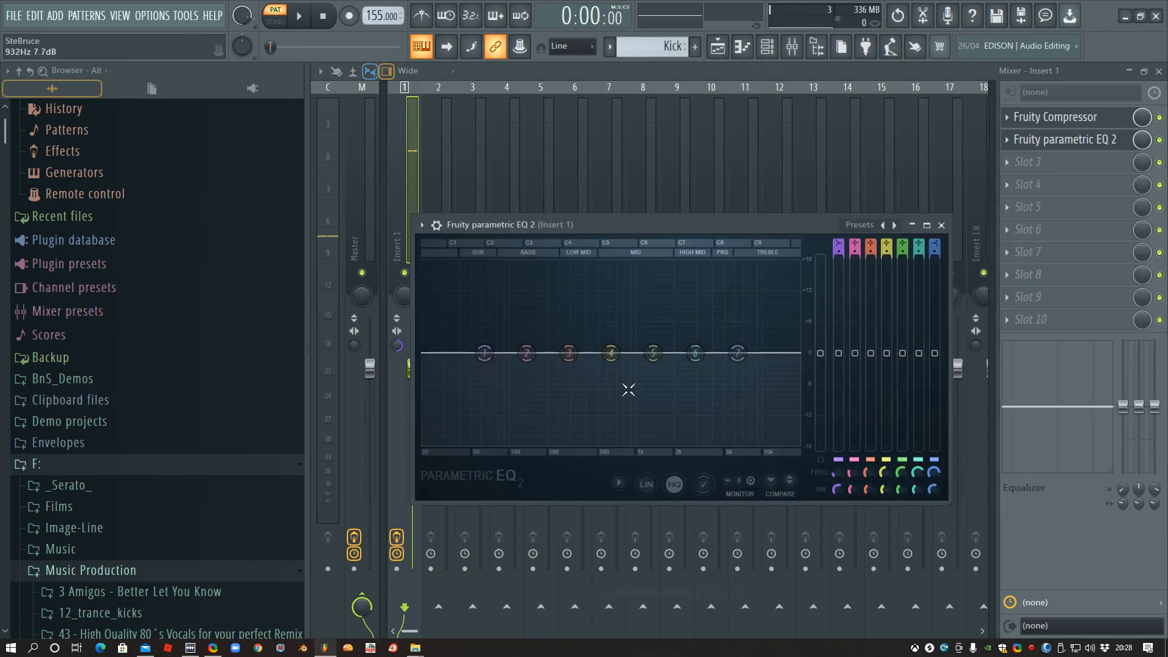
pyautogui.press('space')
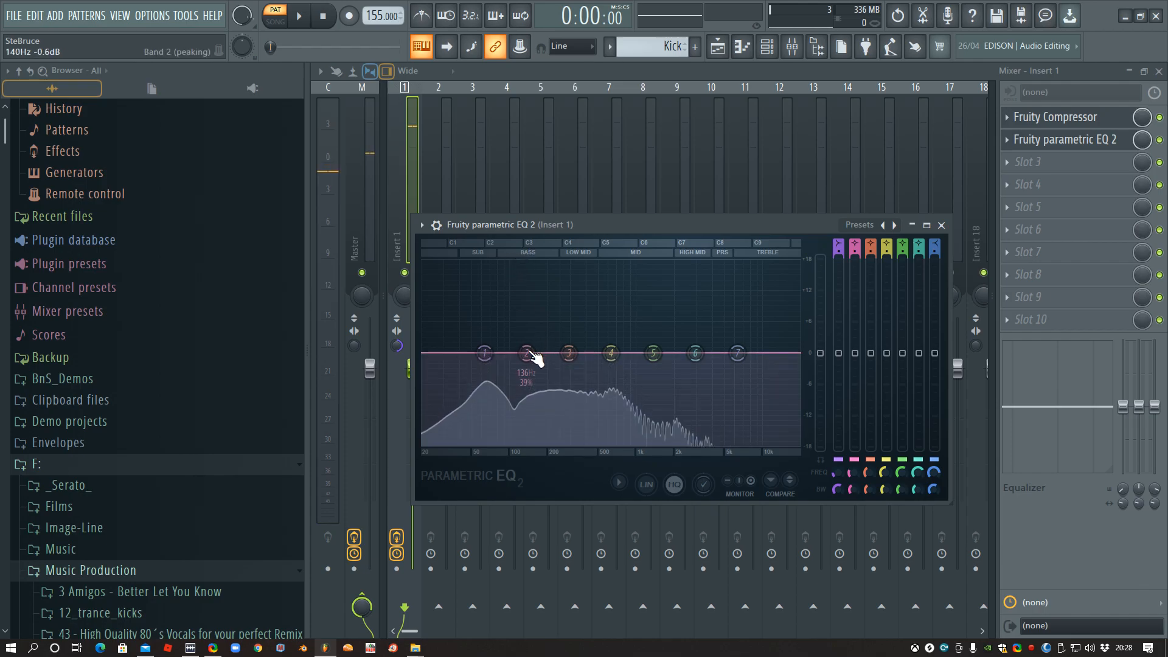
pyautogui.press('space')
pyautogui.moveTo(535, 363); pyautogui.dragTo(502, 332)
pyautogui.press('space')
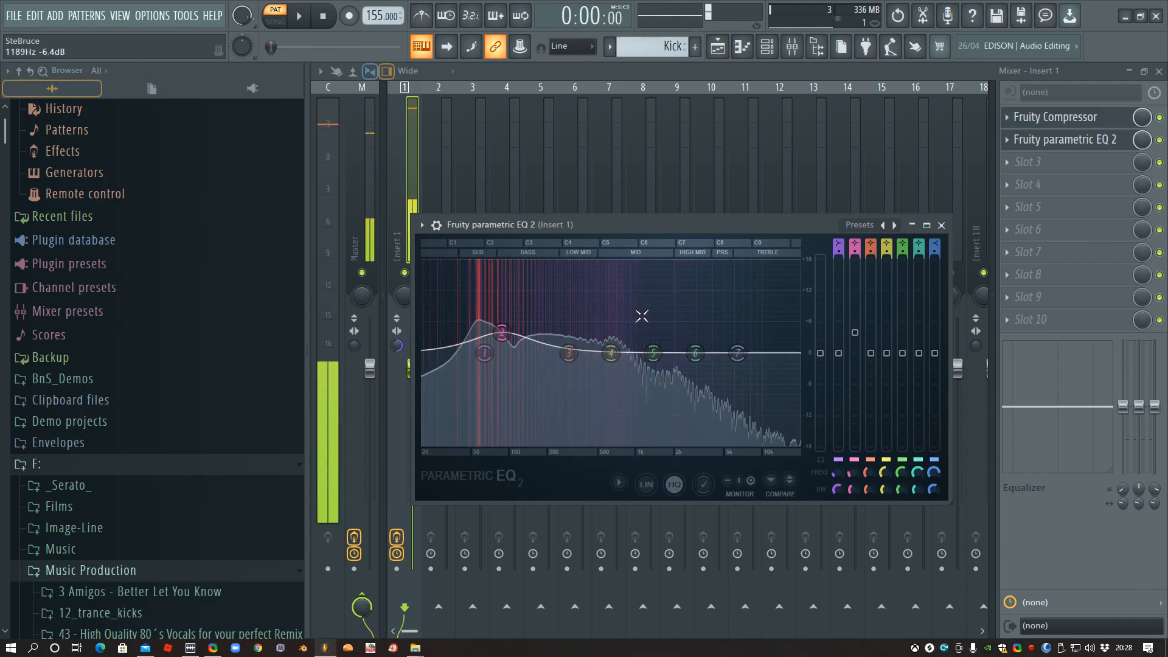
# - Make EQ band 1 a steep high-pass filter and lower its cutoff to slightly above 37 Hz while testing the kick
pyautogui.scroll(-2, 838, 241)
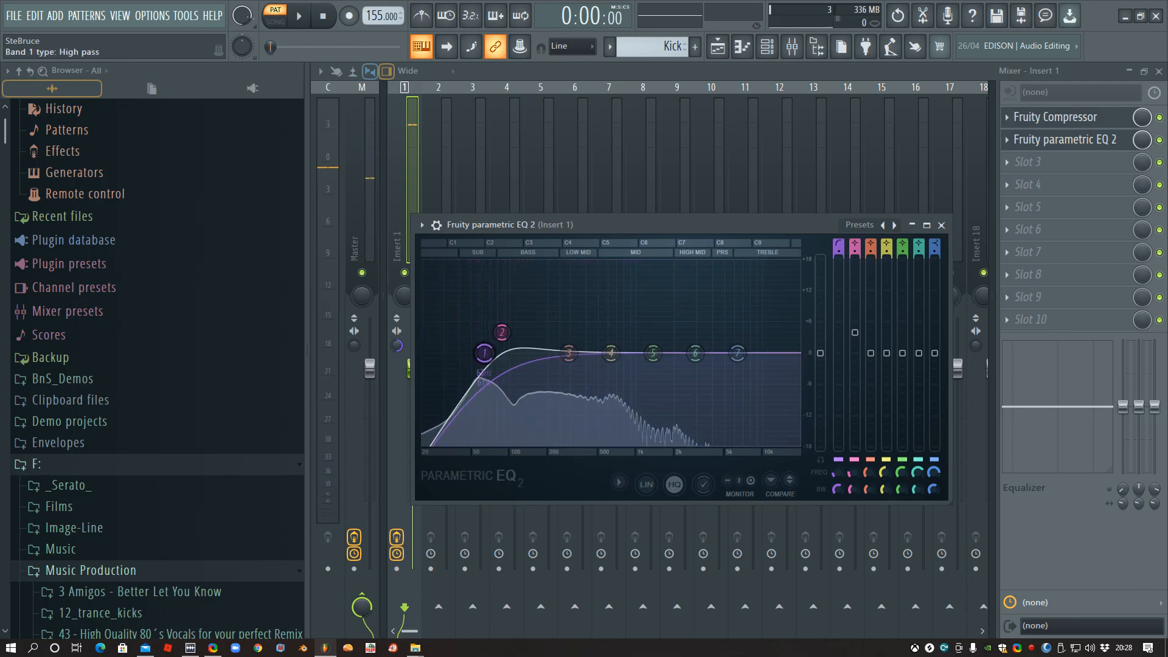
pyautogui.scroll(3, 839, 250)
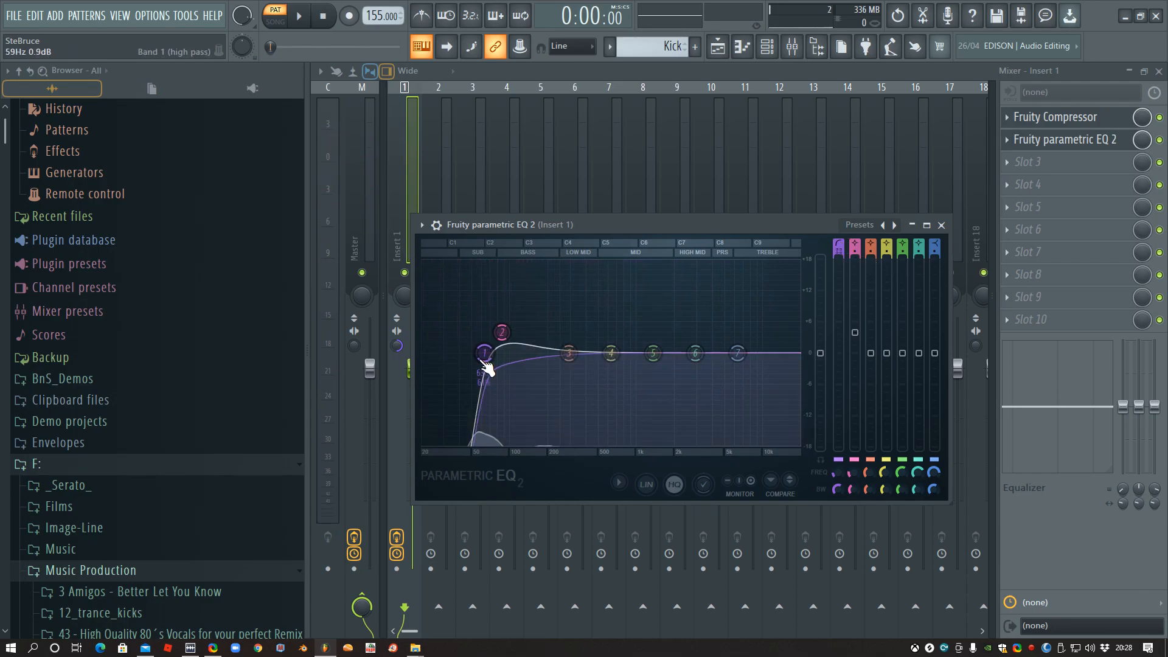
pyautogui.press('space')
pyautogui.moveTo(493, 358); pyautogui.dragTo(452, 352)
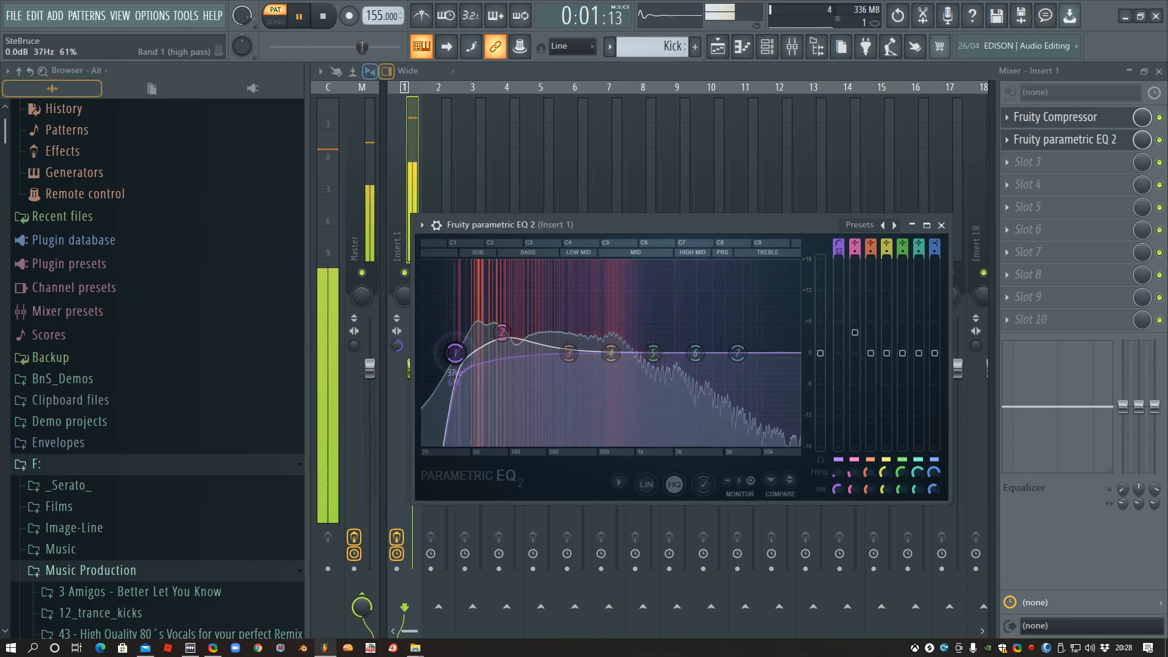
pyautogui.press('space')
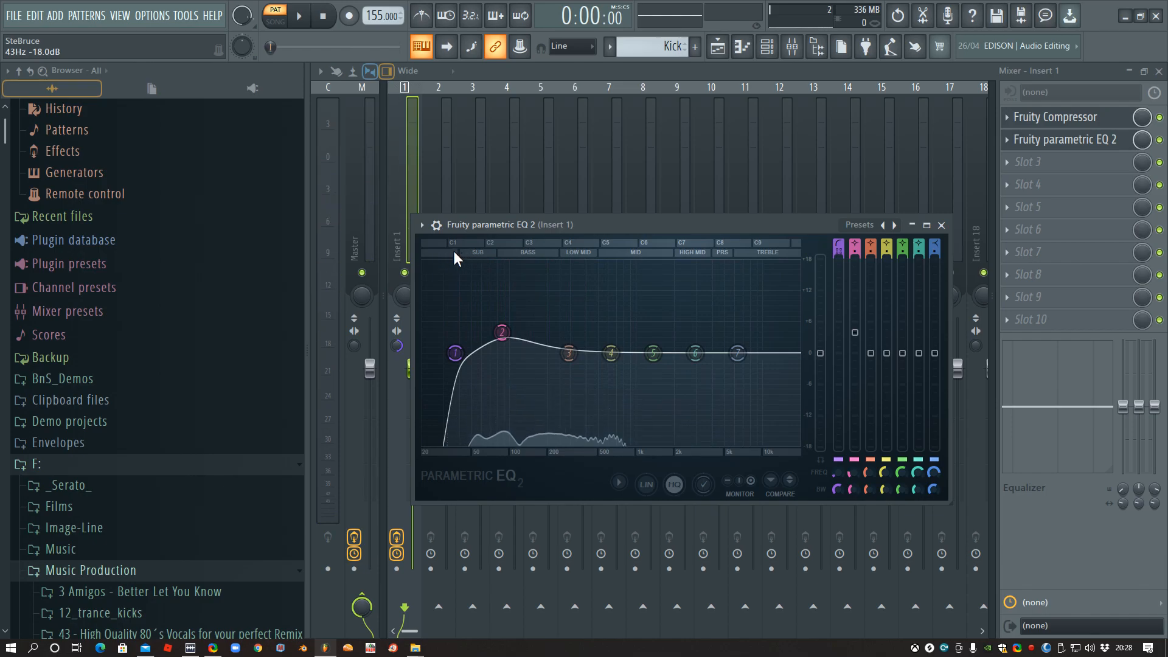
pyautogui.press('space')
pyautogui.moveTo(457, 353)
pyautogui.mouseDown()
pyautogui.moveTo(427, 353)
pyautogui.moveTo(459, 353)
pyautogui.mouseUp()
pyautogui.press('space')
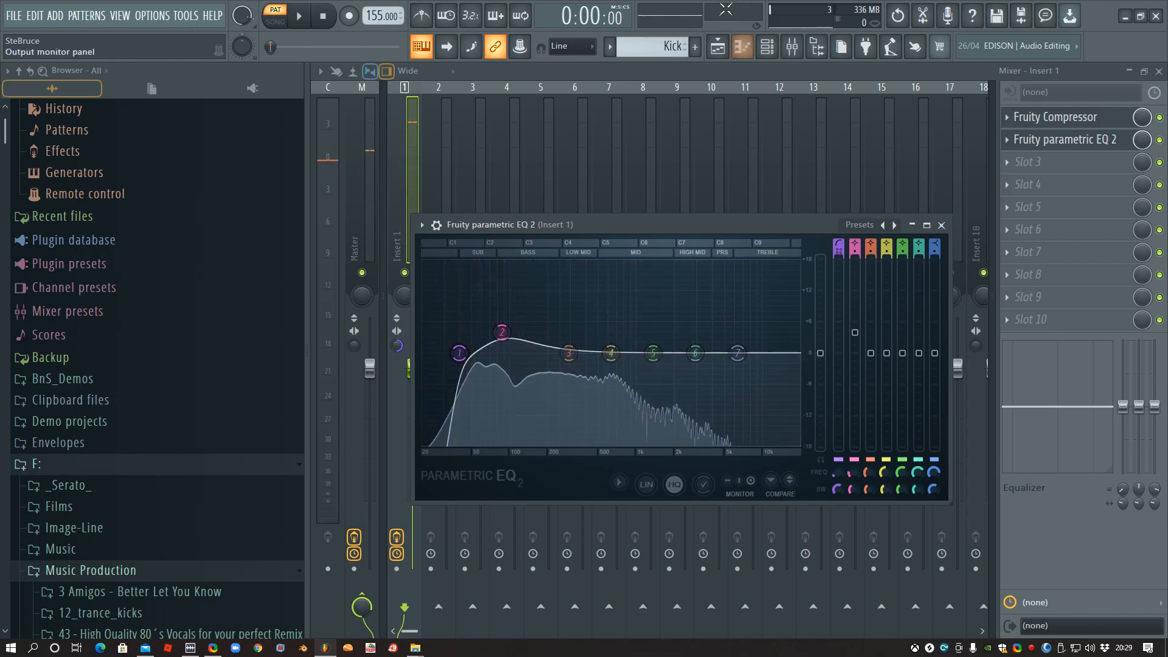
# - Switch to song mode and play the Melody, Bass and Kick arrangement in the playlist
pyautogui.click(273, 18)
pyautogui.press('F5')
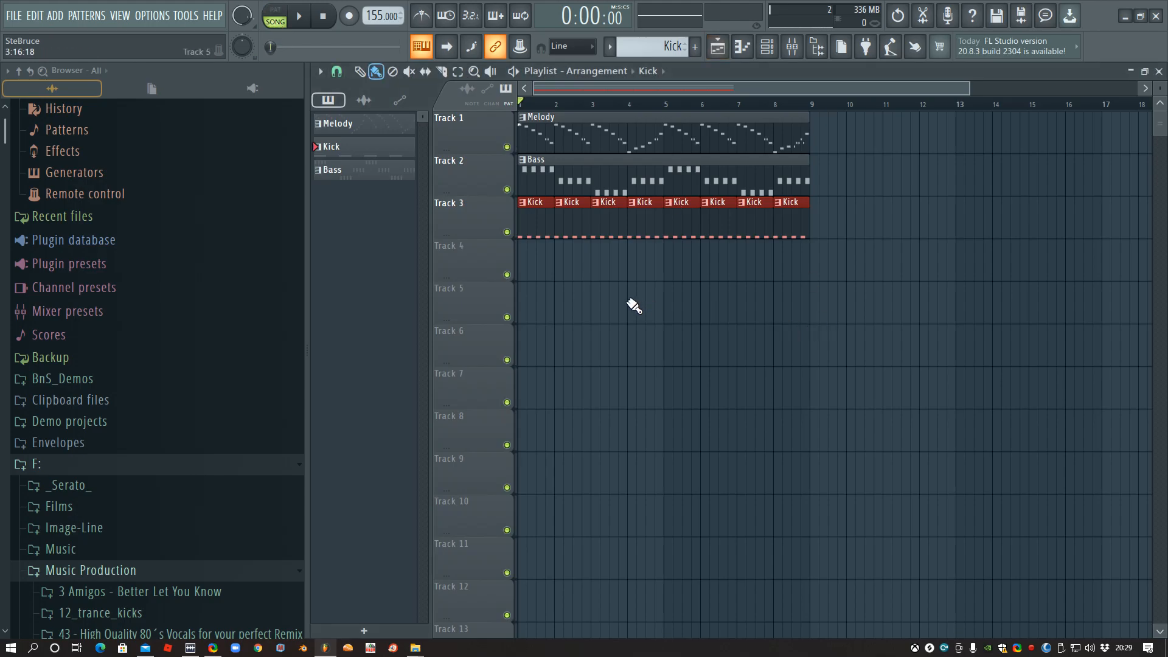
pyautogui.press('space')
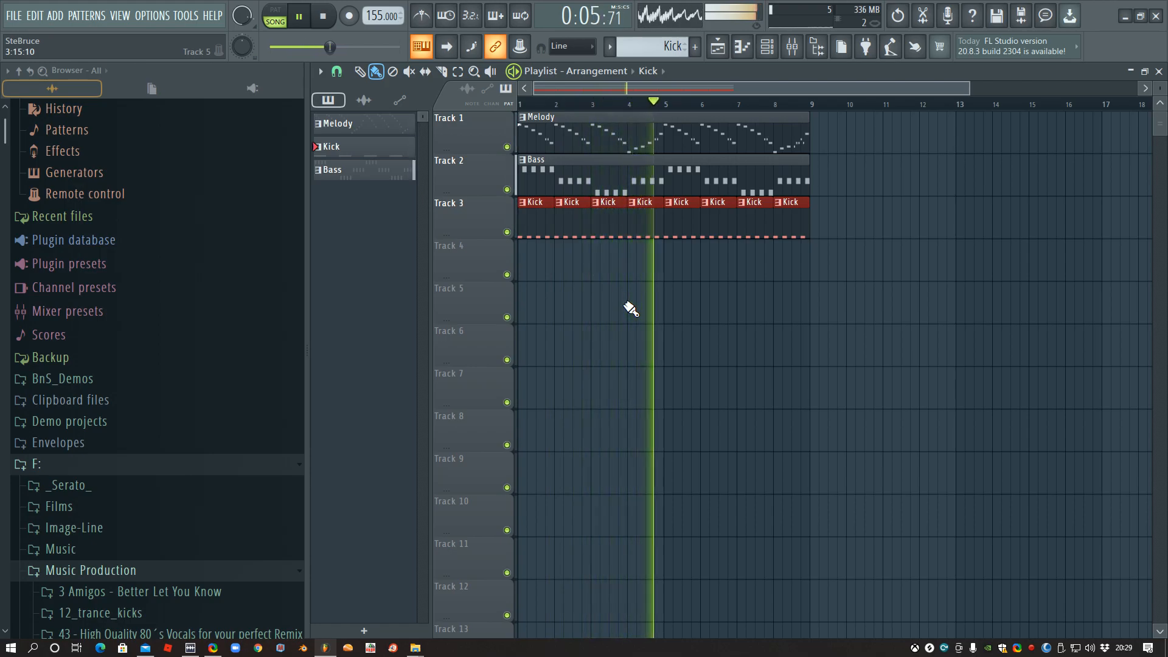
pyautogui.scroll(-4, 170, 490)
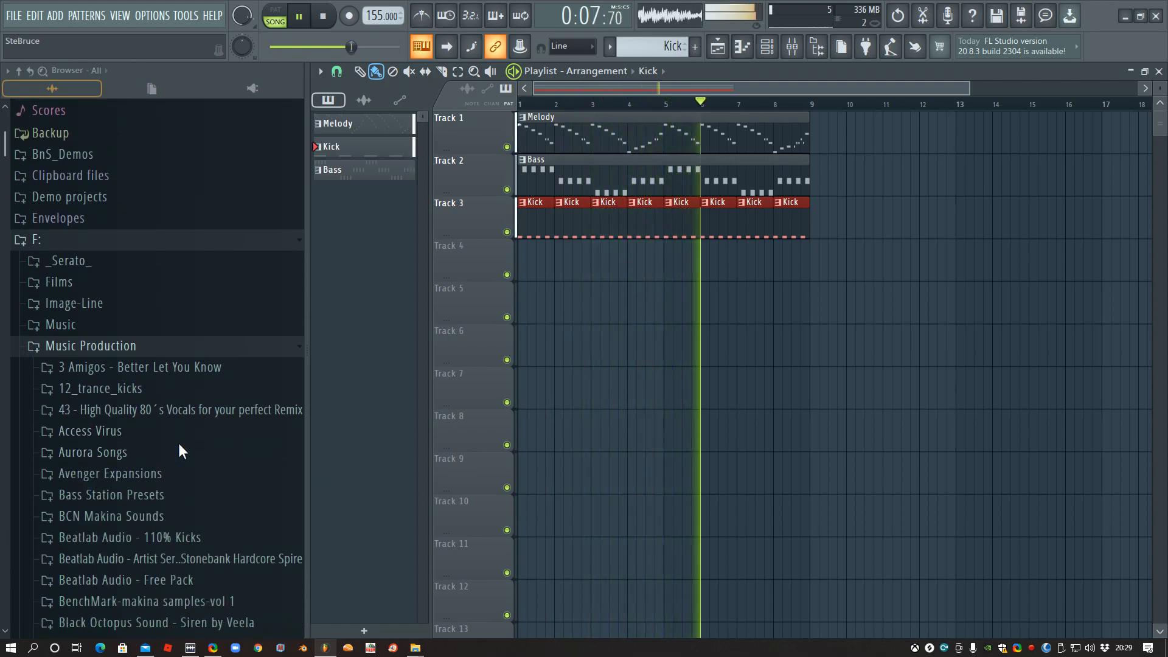
pyautogui.scroll(-2, 179, 450)
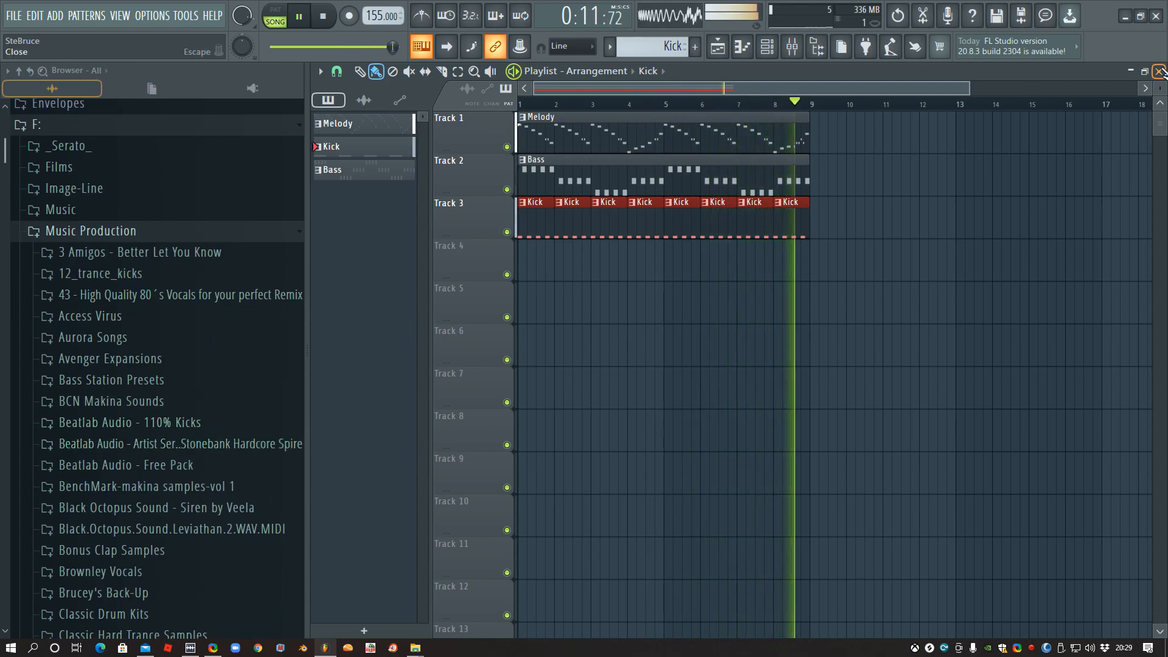
pyautogui.press('space')
# - Open the Loops folder of Rewired EuroDance Essentials and audition RED Perc Loop 5 and RED Perc Loop 4
pyautogui.scroll(-7, 164, 338)
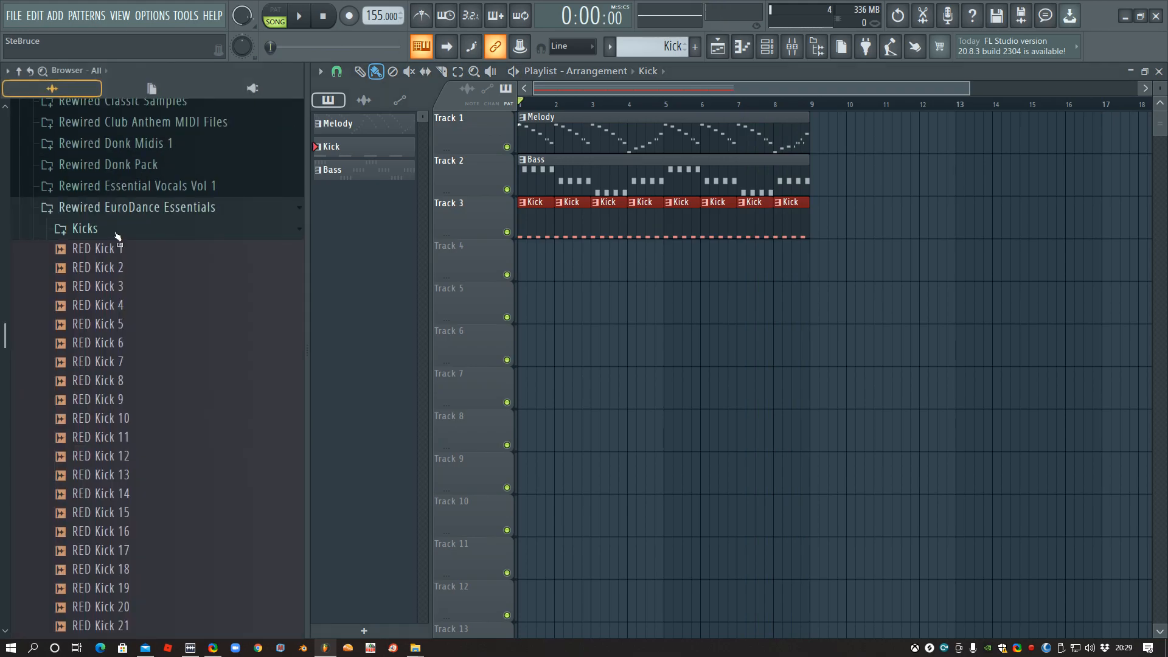
pyautogui.click(116, 234)
pyautogui.click(109, 293)
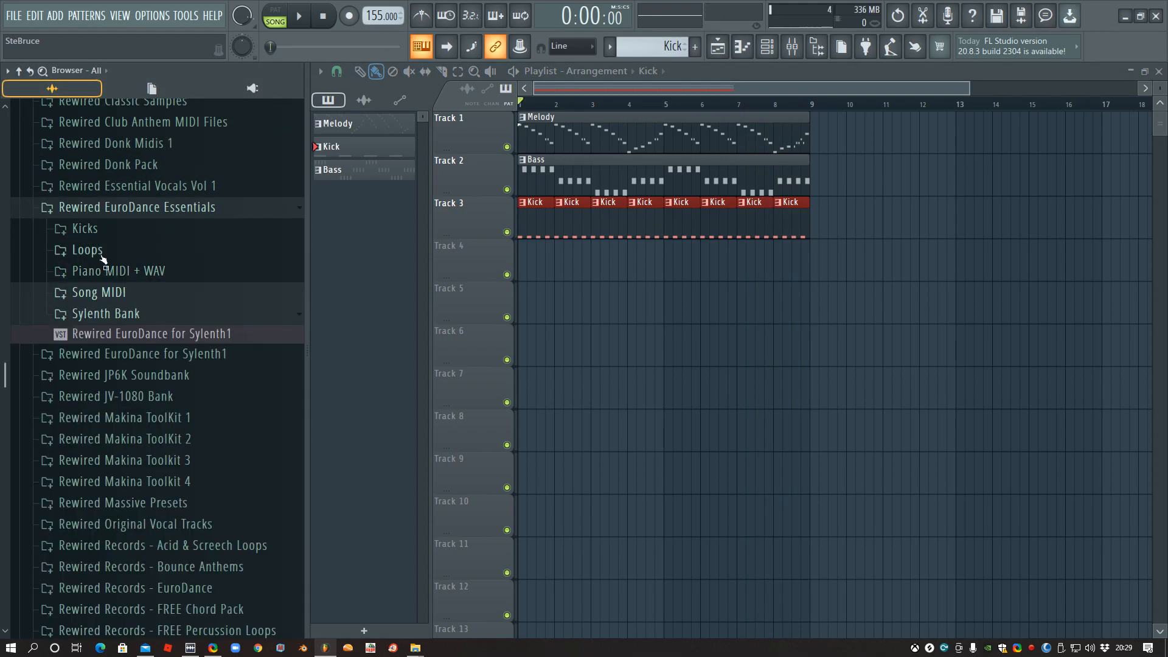
pyautogui.click(98, 250)
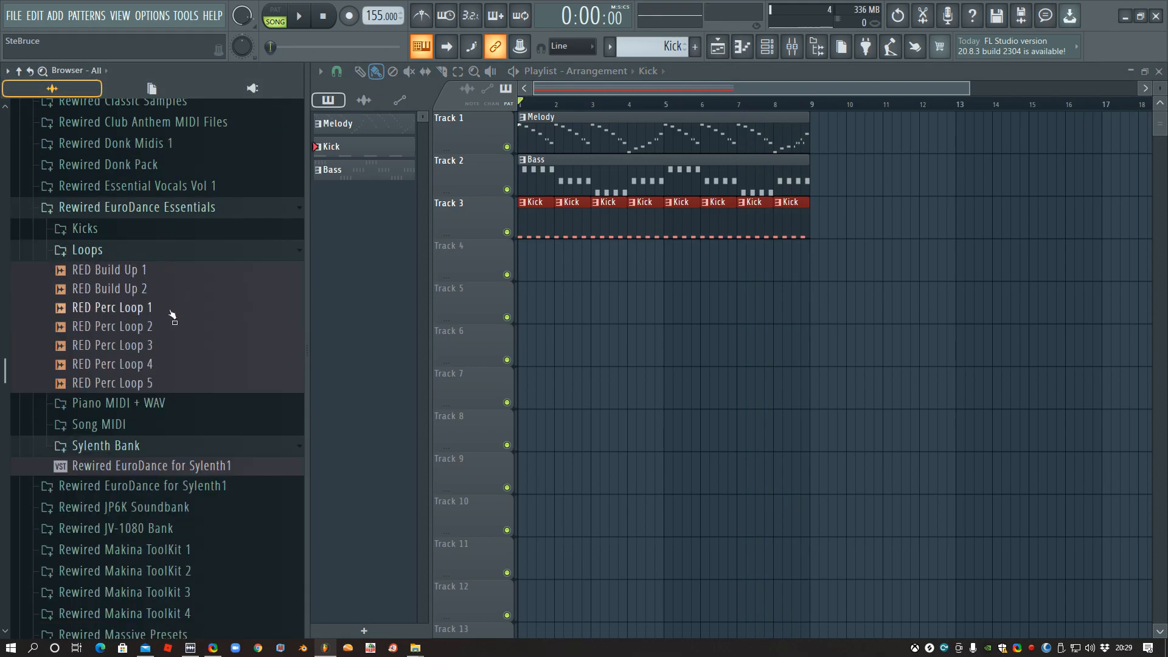
pyautogui.click(151, 383)
pyautogui.click(148, 367)
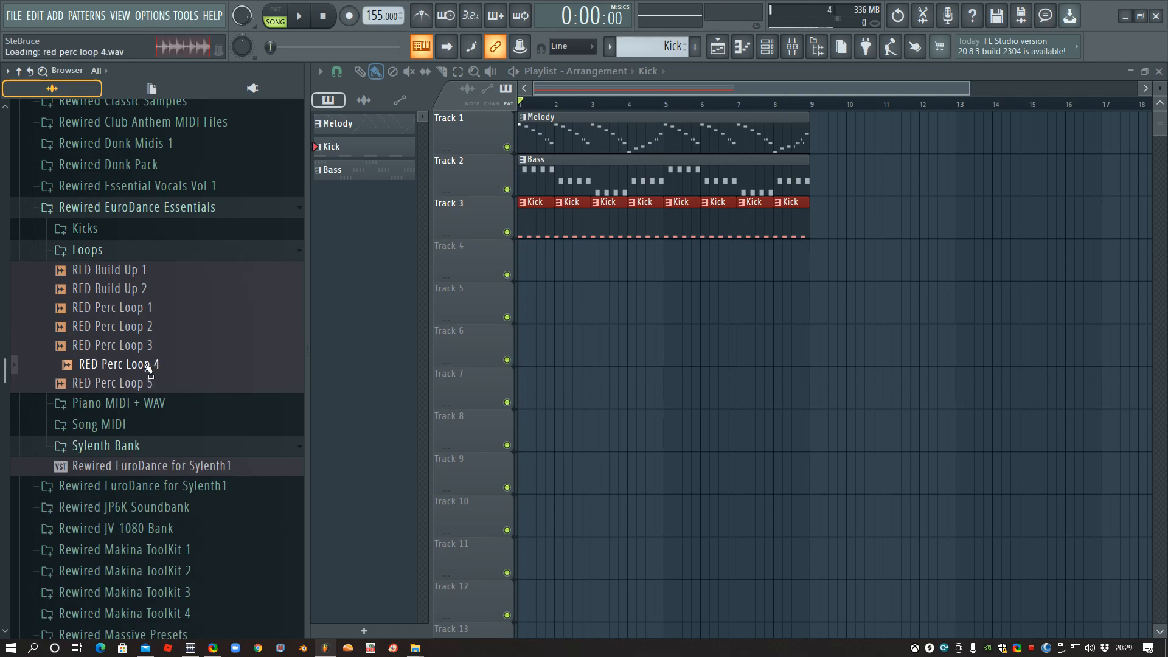
# - Place RED Perc Loop 4 across bars 1 to 8 of Track 4, play the arrangement and collapse the pack folder
pyautogui.moveTo(139, 364)
pyautogui.mouseDown()
pyautogui.moveTo(594, 295)
pyautogui.moveTo(533, 257)
pyautogui.moveTo(589, 269)
pyautogui.moveTo(795, 266)
pyautogui.mouseUp()
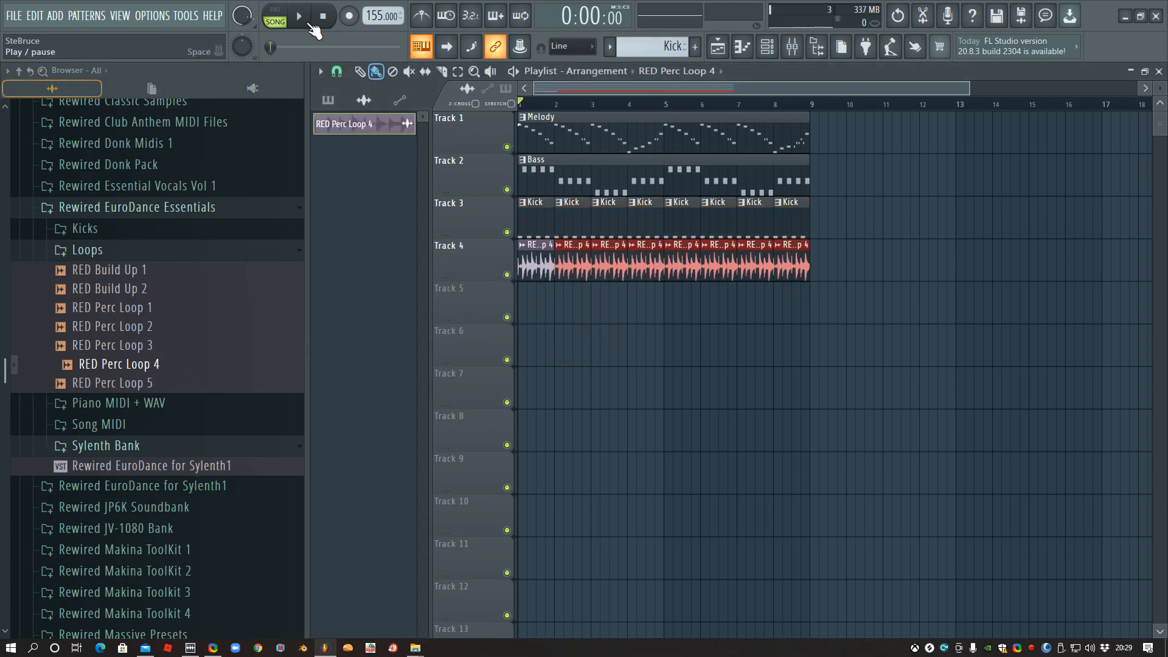
pyautogui.click(310, 25)
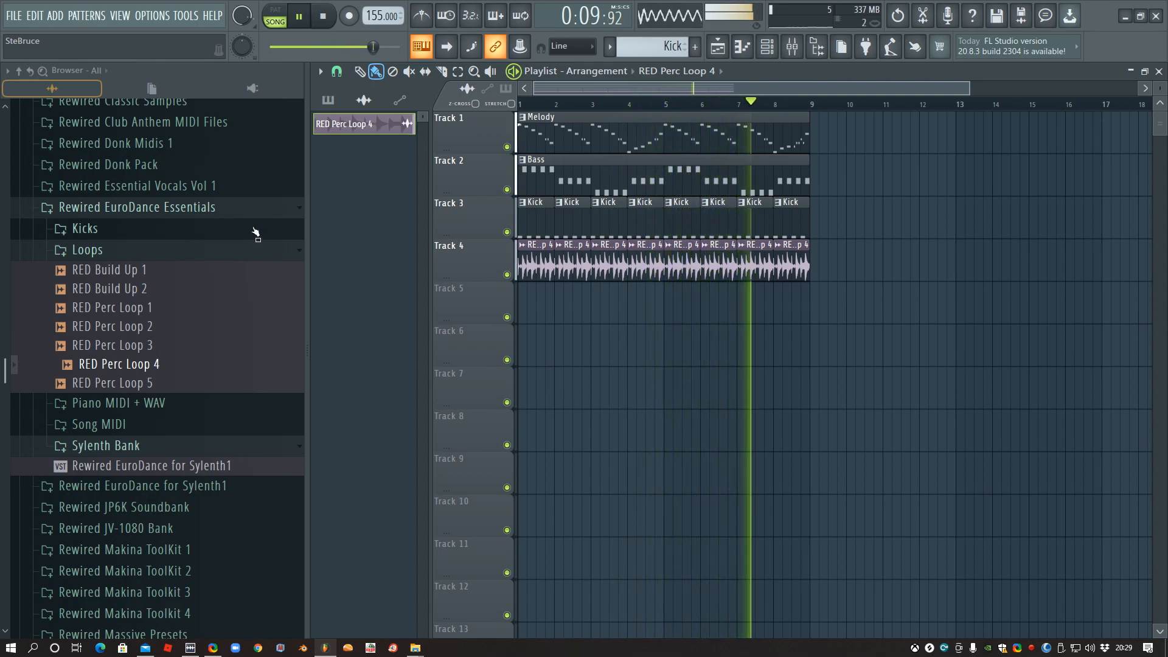
pyautogui.click(253, 207)
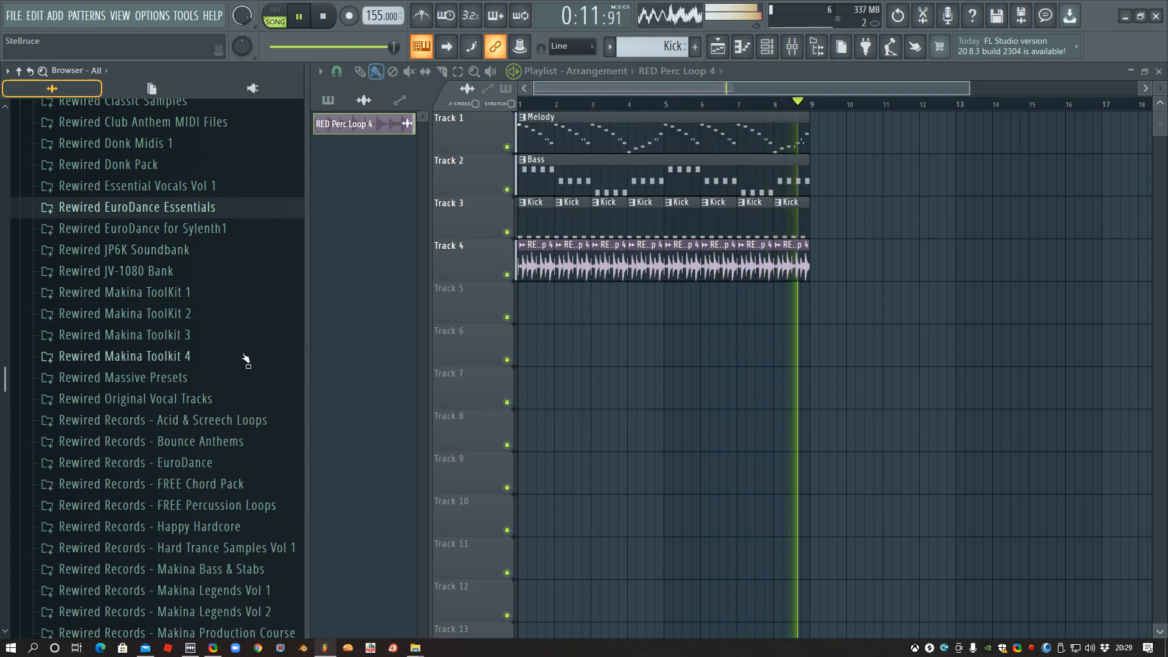
# - Stop playback and open the Crash Cymbals folder under Drums in Rewired Records - Makina Starter Pack
pyautogui.press('space')
pyautogui.scroll(-3, 244, 362)
pyautogui.scroll(-3, 243, 362)
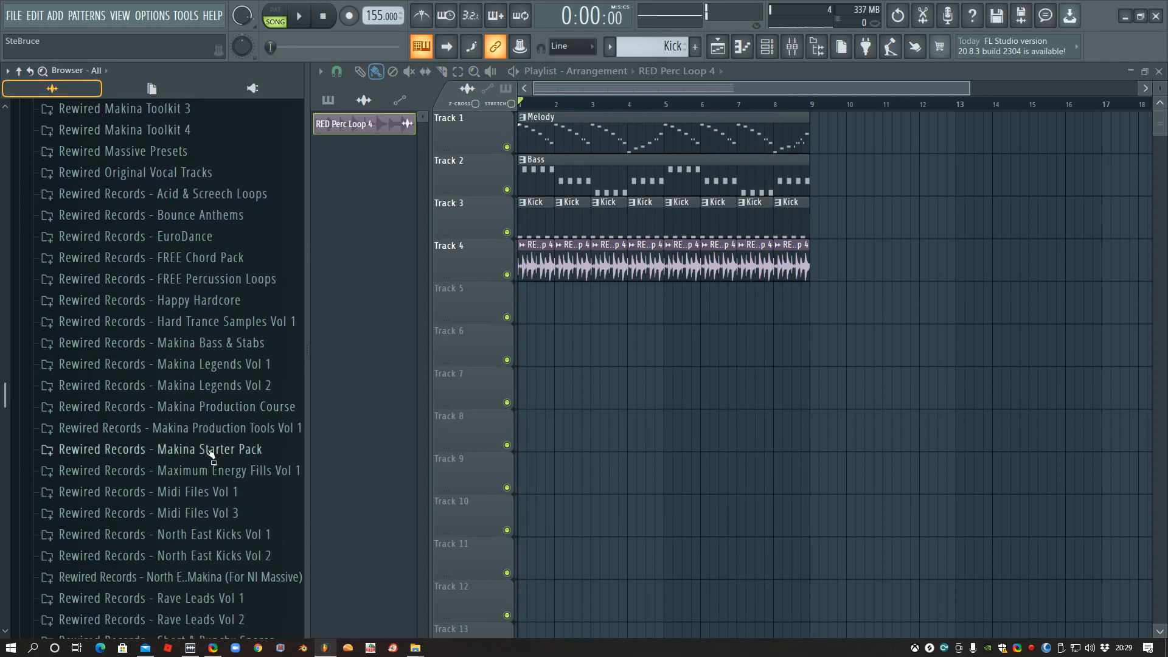
pyautogui.click(213, 450)
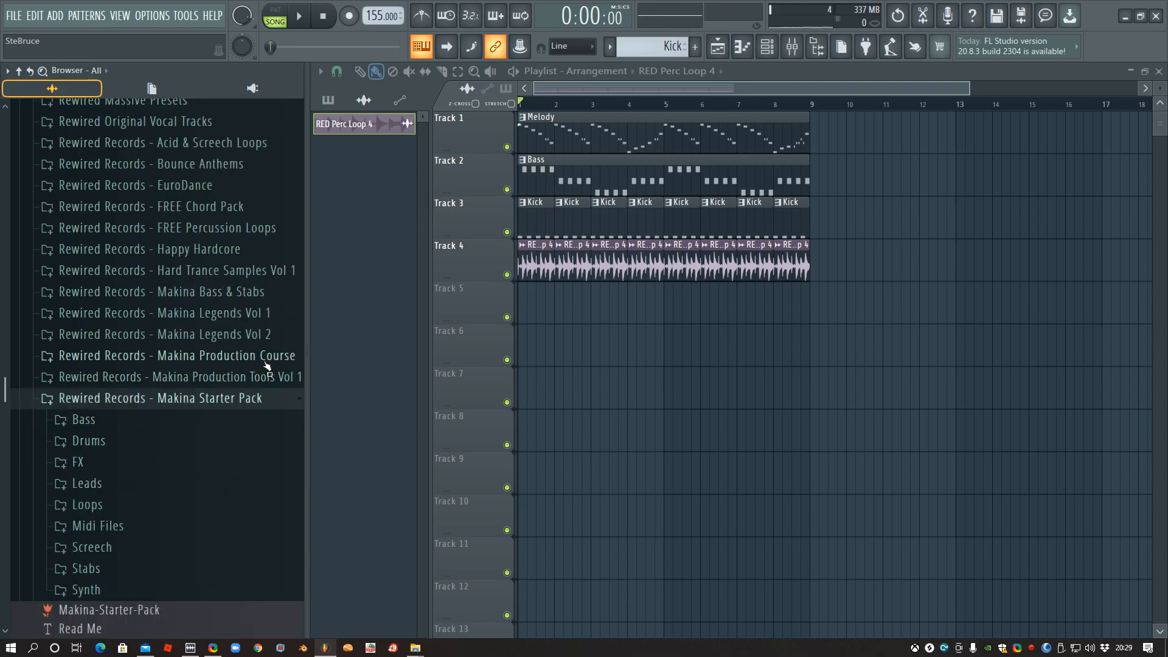
pyautogui.click(117, 442)
pyautogui.click(152, 392)
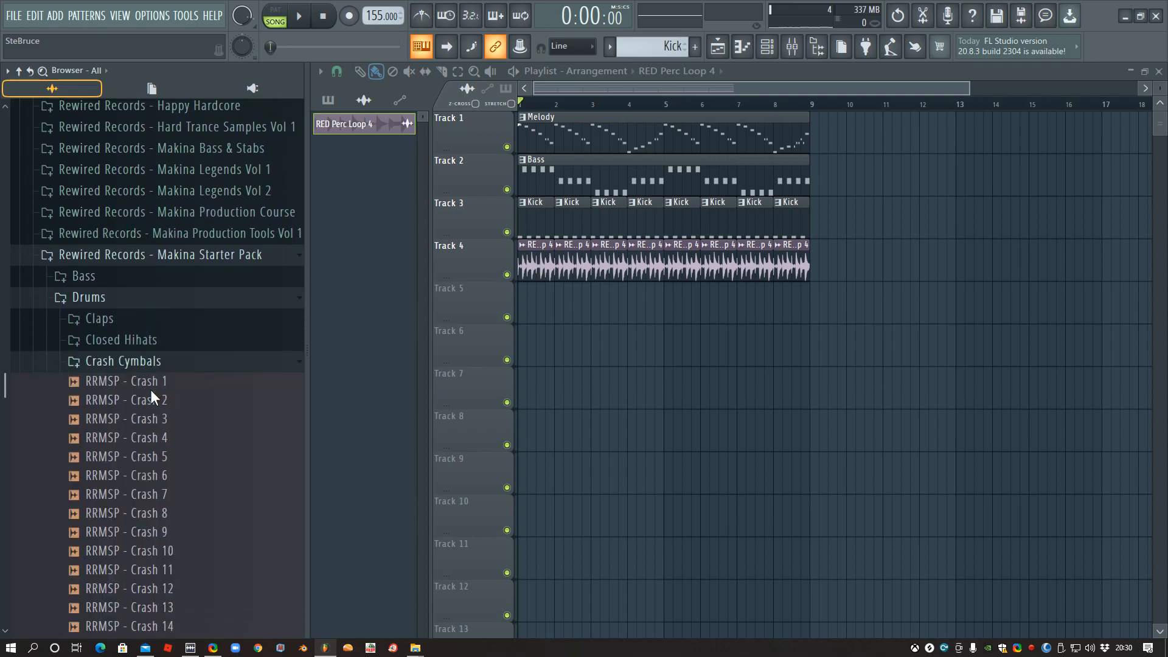
# - Audition the RRMSP crash samples and place RRMSP - Crash 13 at bar 1 of Track 5
pyautogui.click(149, 329)
pyautogui.click(154, 384)
pyautogui.click(156, 403)
pyautogui.click(158, 421)
pyautogui.click(162, 459)
pyautogui.click(162, 478)
pyautogui.click(165, 515)
pyautogui.click(169, 534)
pyautogui.click(170, 553)
pyautogui.moveTo(168, 555); pyautogui.dragTo(550, 304)
# - Set the RRMSP - Crash 13 channel volume to 61% while the arrangement plays, and collapse the Crash Cymbals folder
pyautogui.press('space')
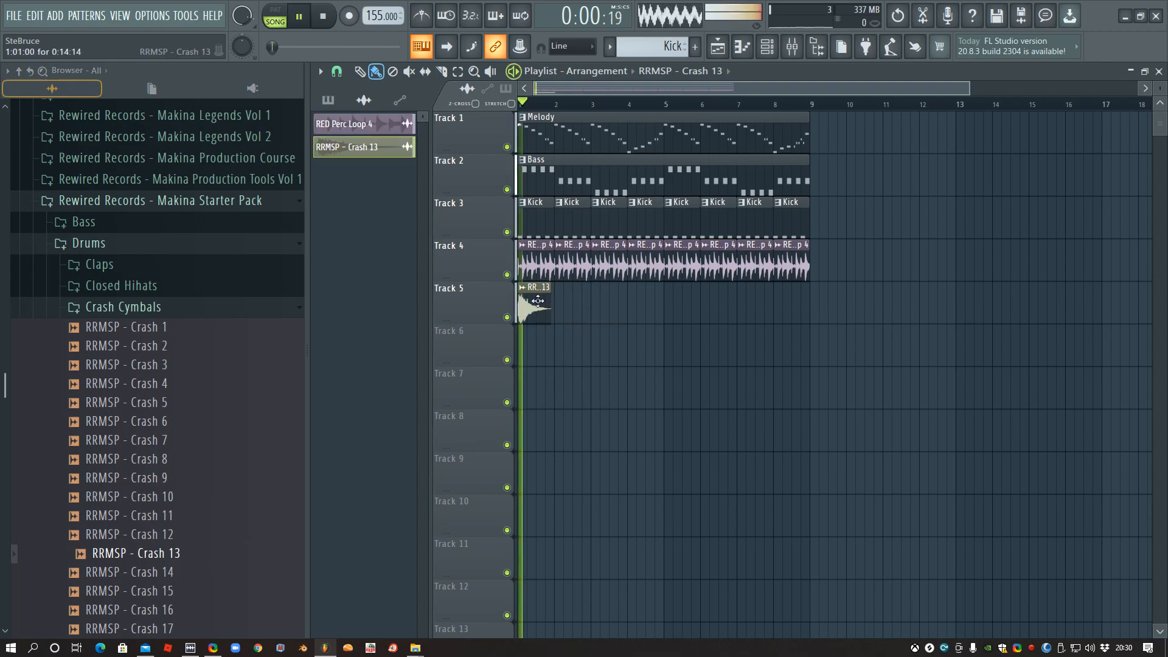
pyautogui.doubleClick(527, 304)
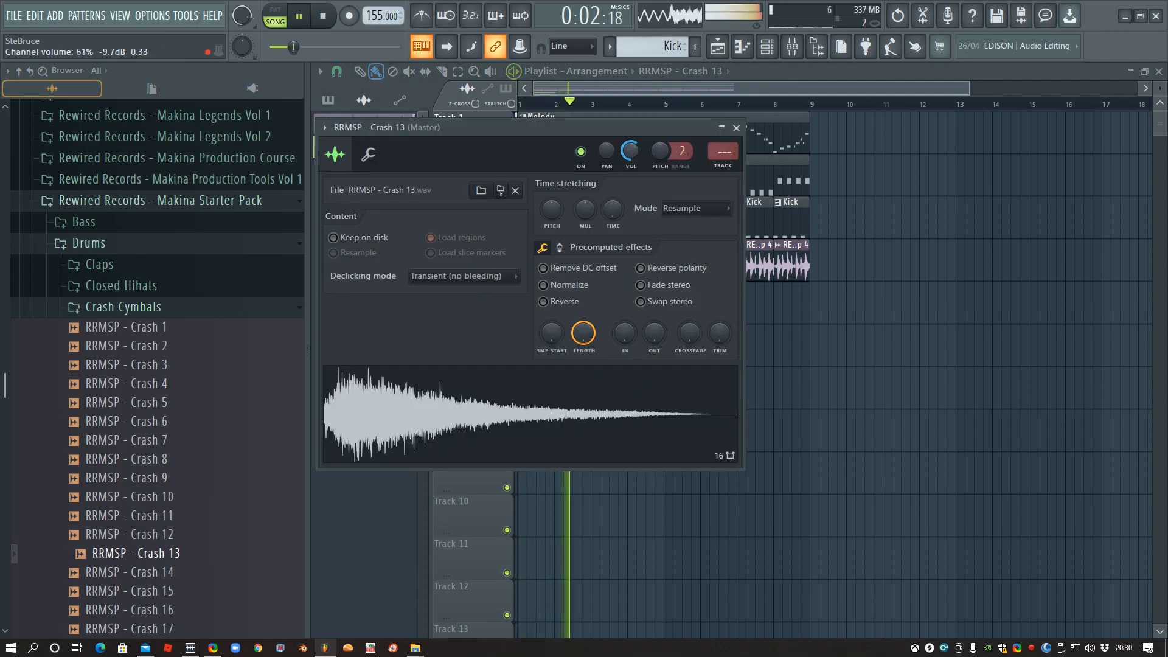
pyautogui.click(736, 127)
pyautogui.click(172, 307)
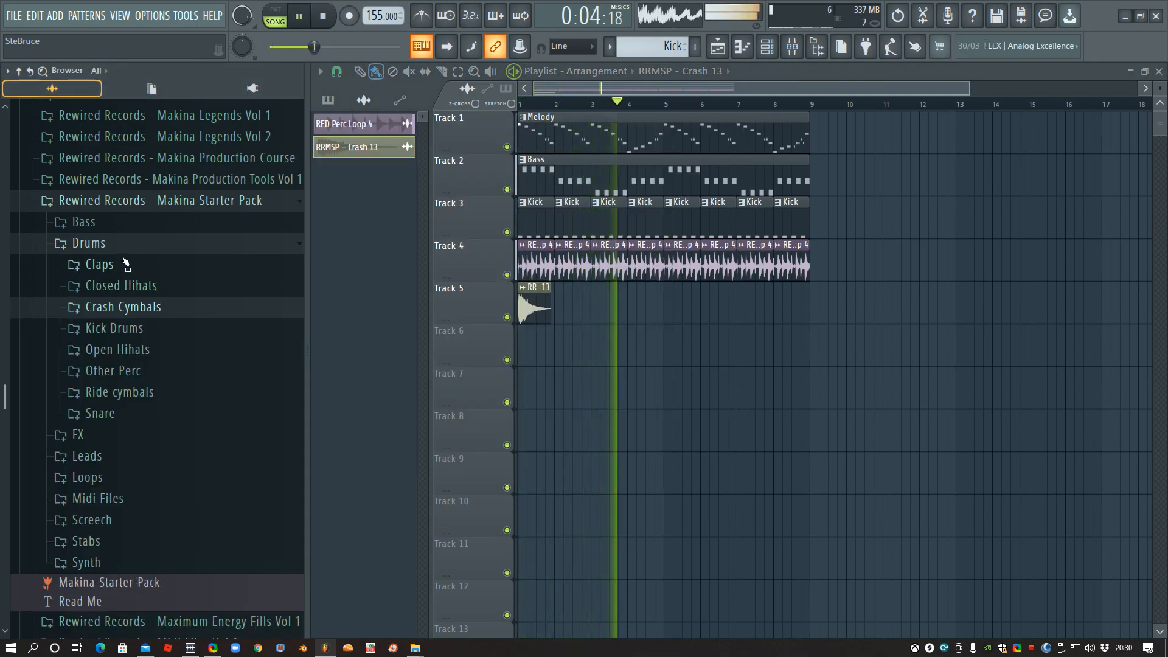
# - Open Rewired EuroDance Essentials again, stop playback and place RED Build Up 1 on Track 6 starting at bar 5
pyautogui.scroll(3, 172, 307)
pyautogui.scroll(12, 176, 346)
pyautogui.scroll(-15, 176, 347)
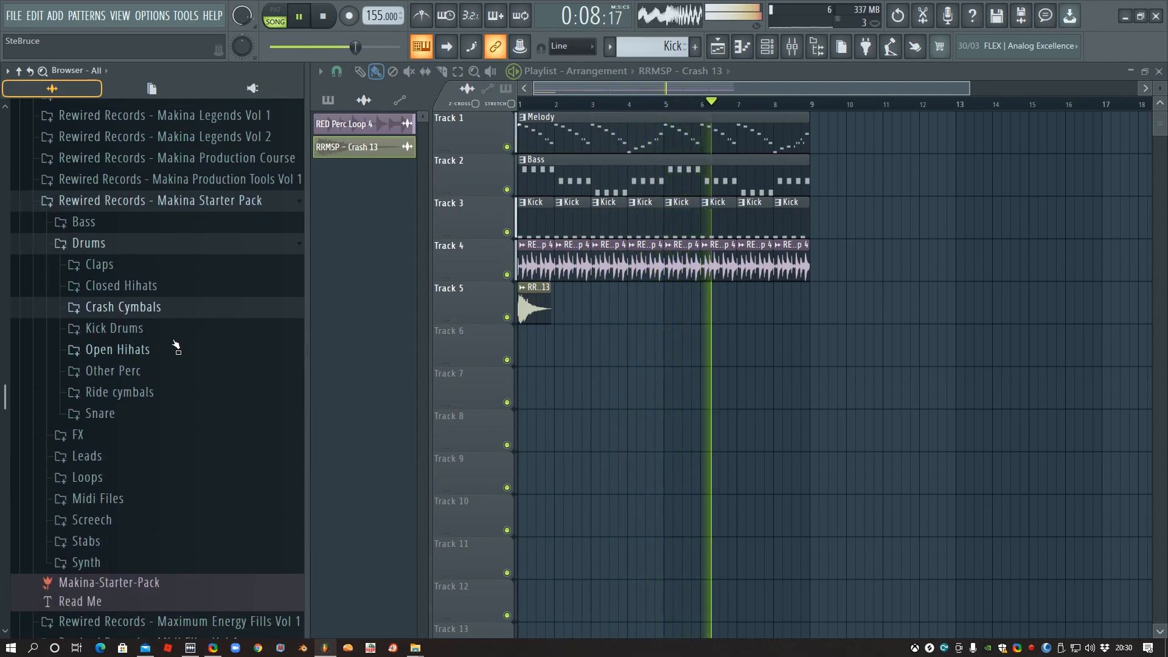
pyautogui.scroll(15, 177, 347)
pyautogui.scroll(3, 179, 344)
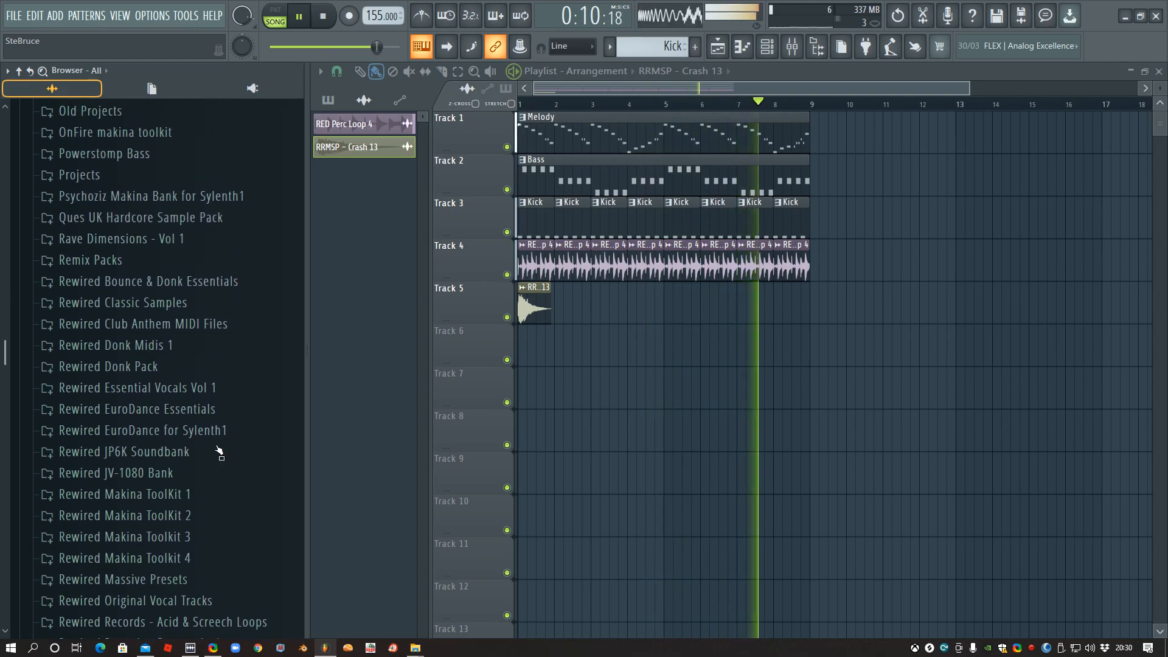
pyautogui.click(188, 409)
pyautogui.press('space')
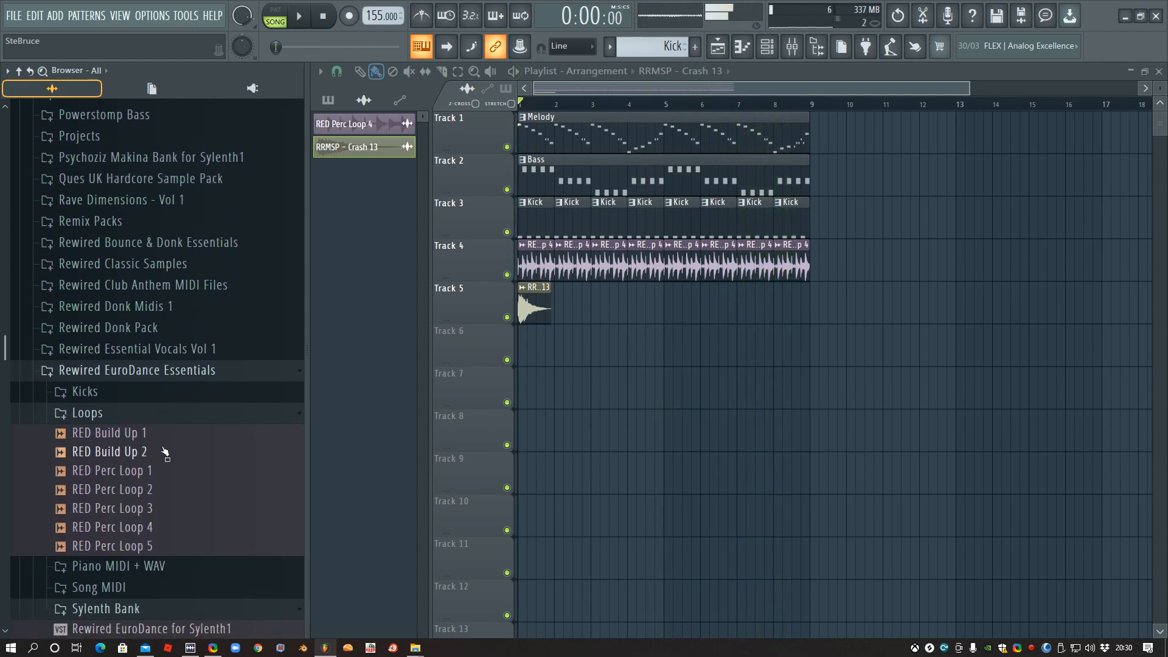
pyautogui.moveTo(145, 438); pyautogui.dragTo(663, 341)
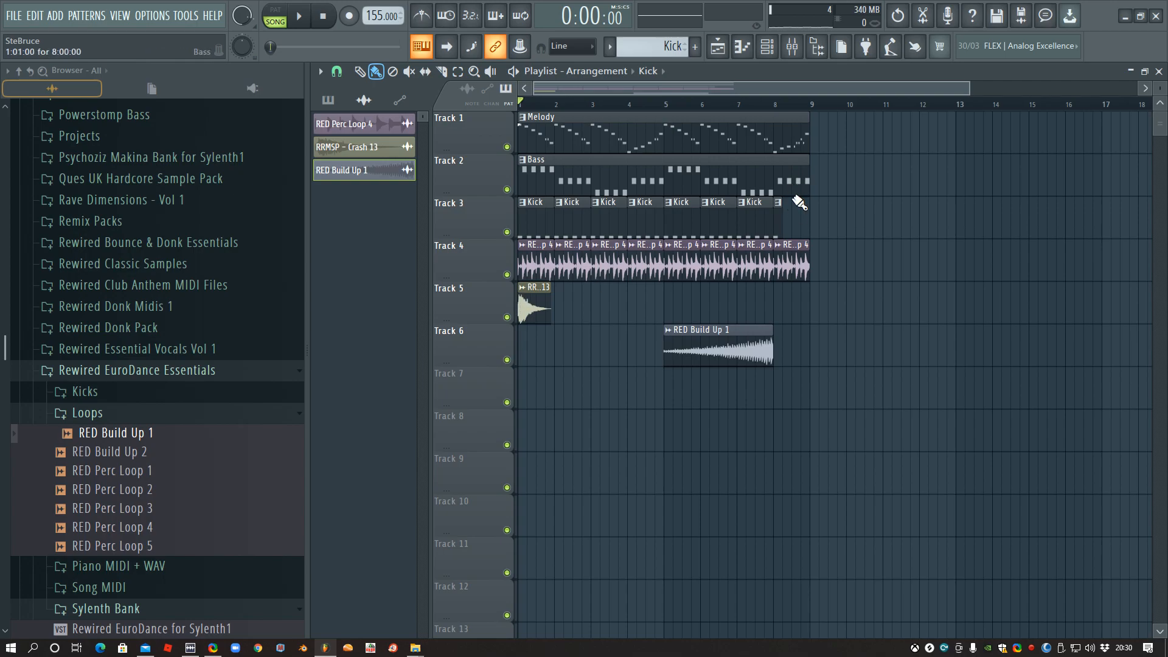
# - Add RRMSP - Crash 13 at bar 8 of Track 5, remove Track 4's bar 8 percussion loop and play the result
pyautogui.click(528, 294)
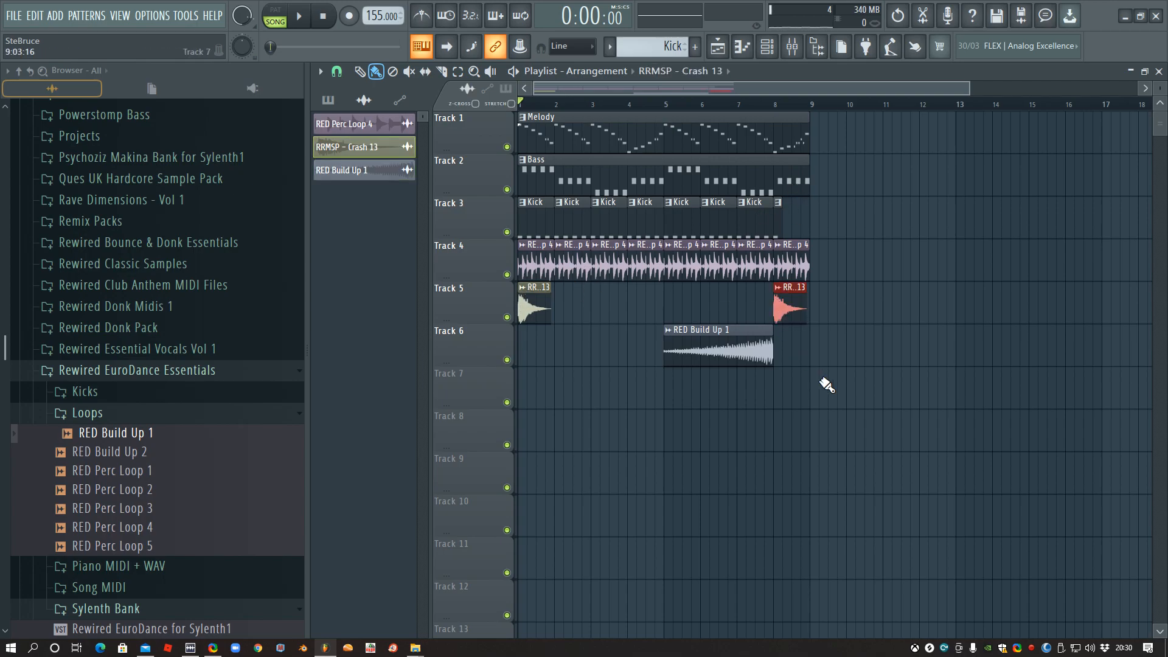
pyautogui.moveTo(803, 267); pyautogui.dragTo(771, 253)
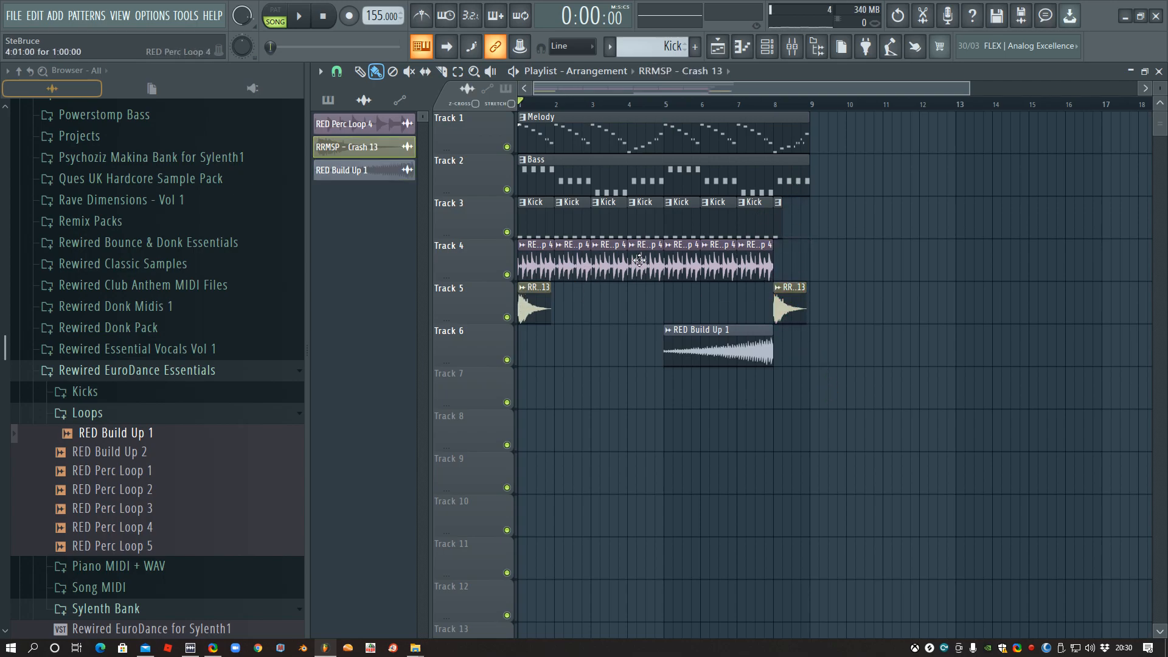
pyautogui.press('space')
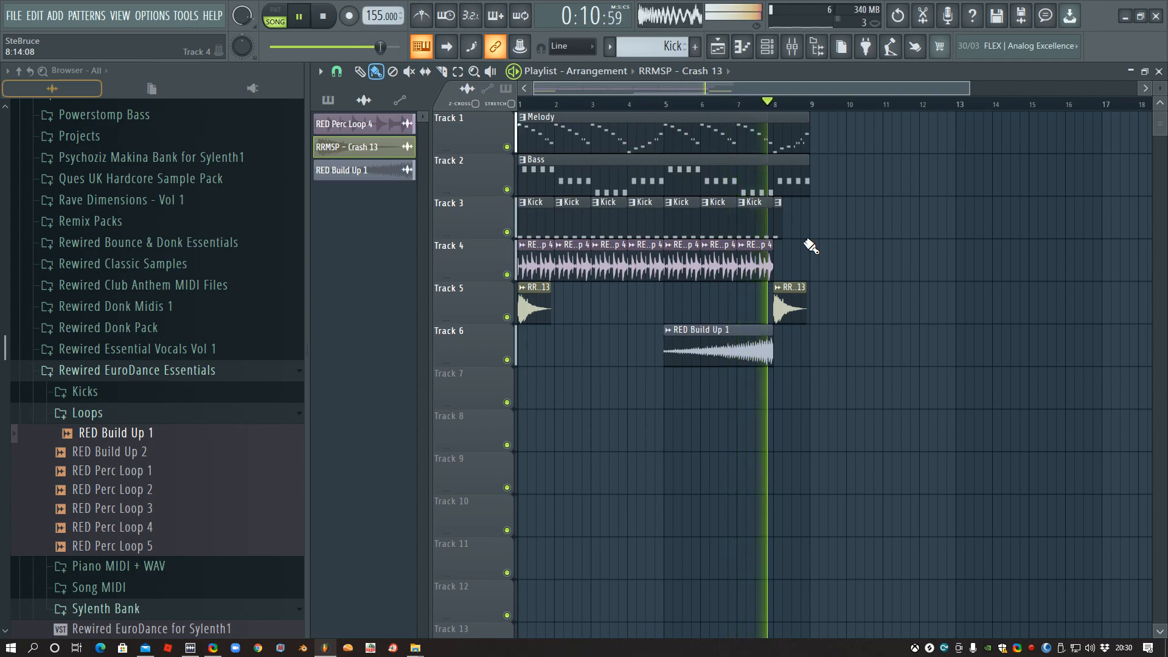
pyautogui.press('space')
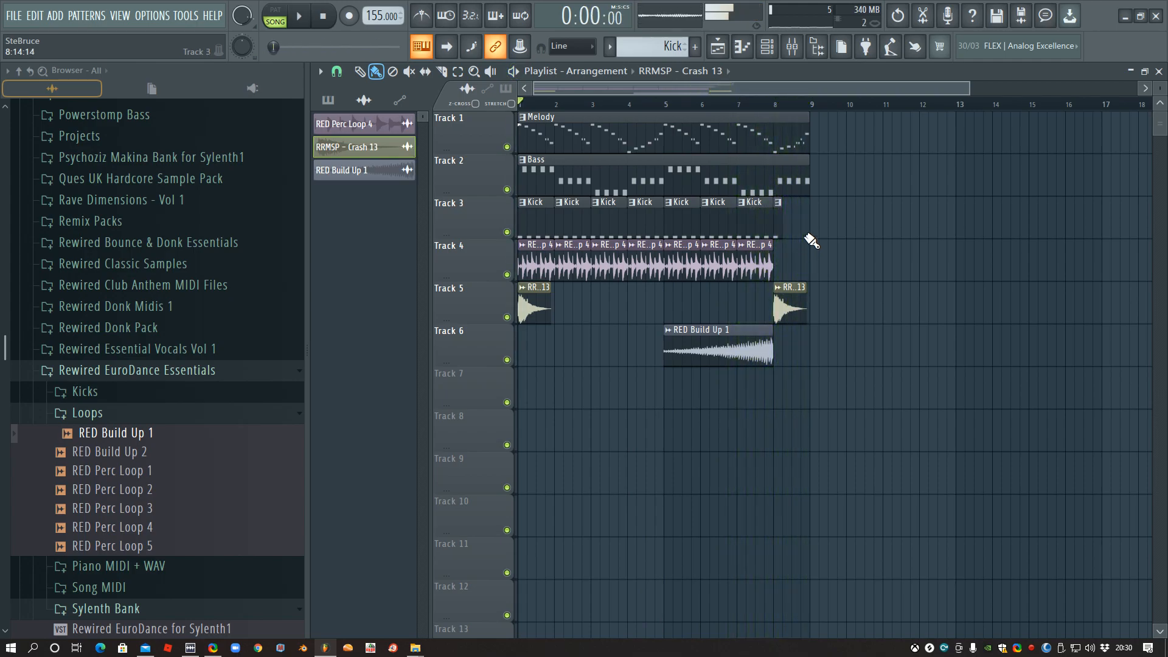
# - Close the playlist and mixer and select the Melody pattern in the channel rack
pyautogui.click(1158, 72)
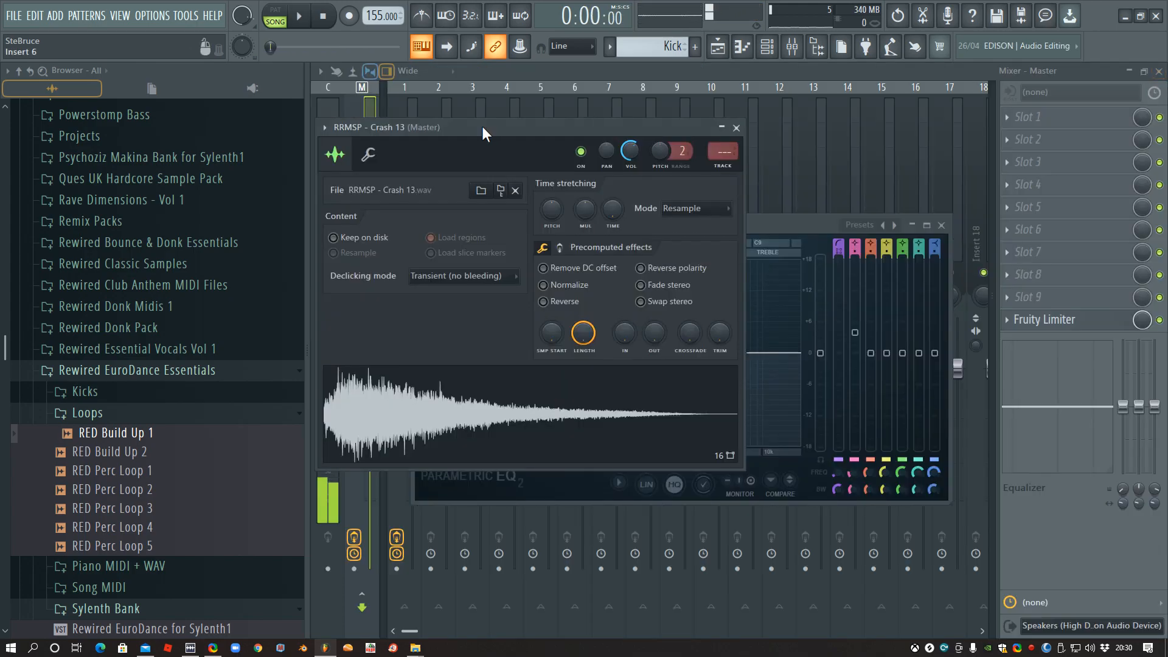
pyautogui.click(1159, 73)
pyautogui.click(590, 74)
pyautogui.click(610, 49)
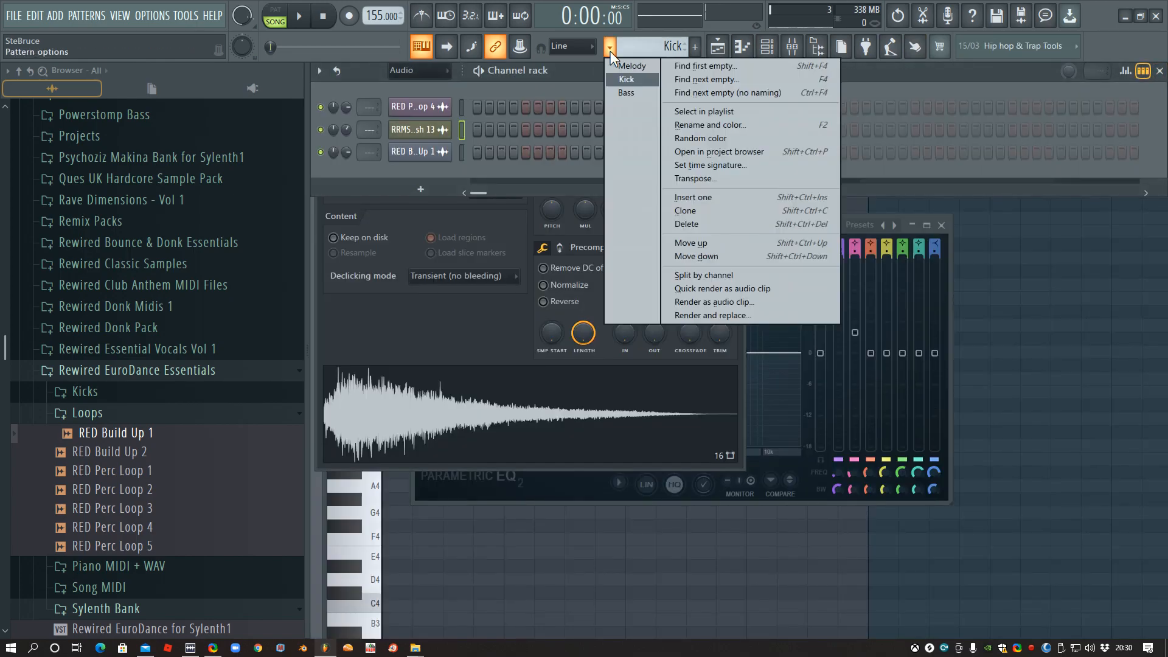
pyautogui.click(575, 75)
pyautogui.click(611, 48)
pyautogui.click(642, 67)
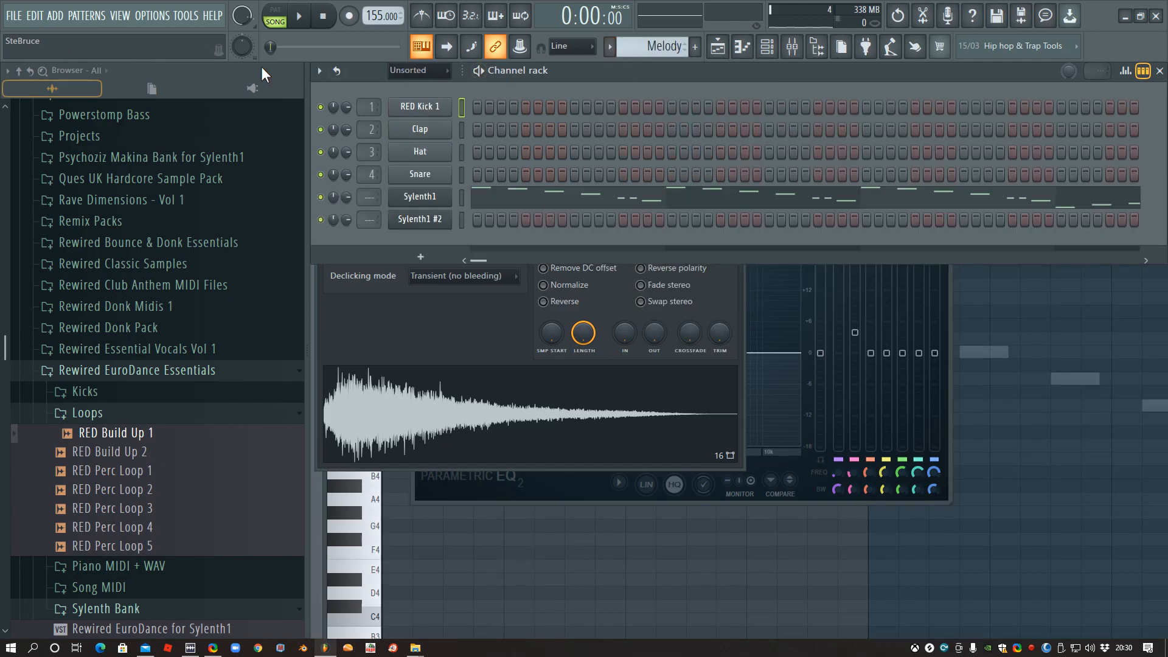
# - Clone the Sylenth1 #2 channel and load preset 001: AC - Acid 1 in the copy
pyautogui.rightClick(410, 217)
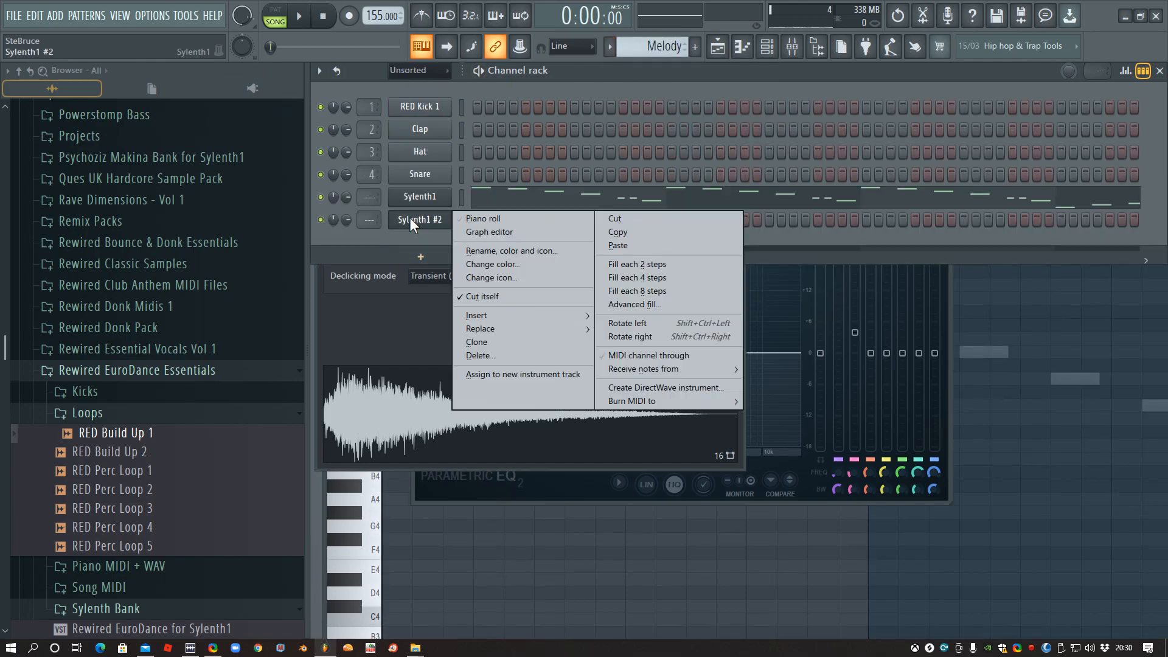
pyautogui.click(495, 345)
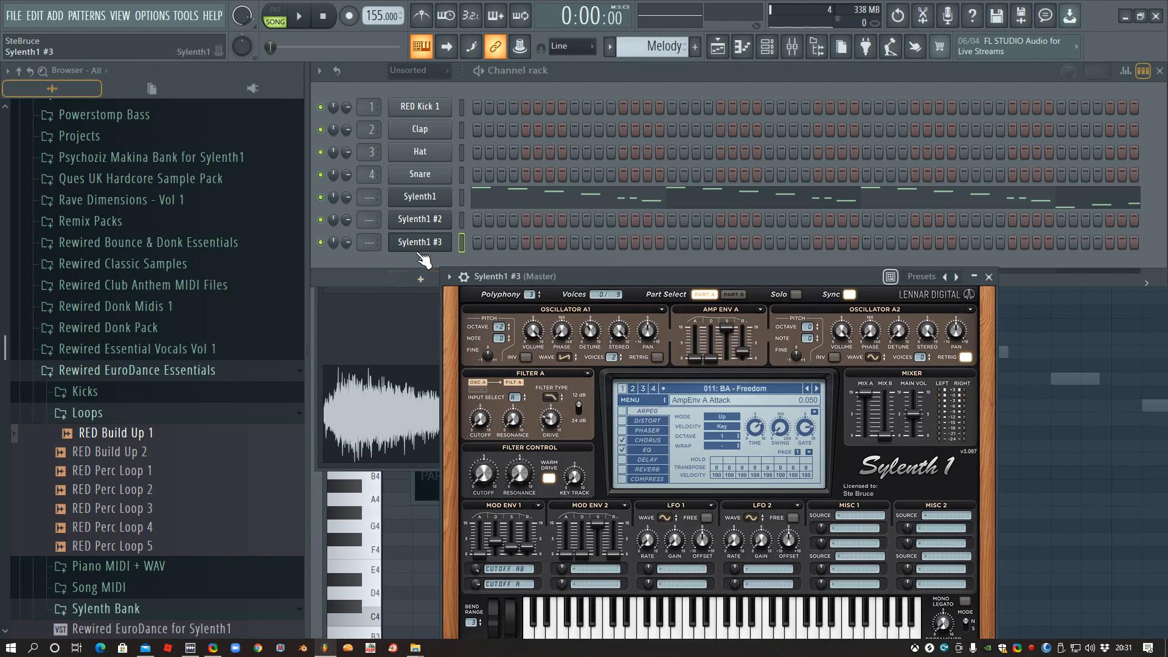
pyautogui.click(704, 388)
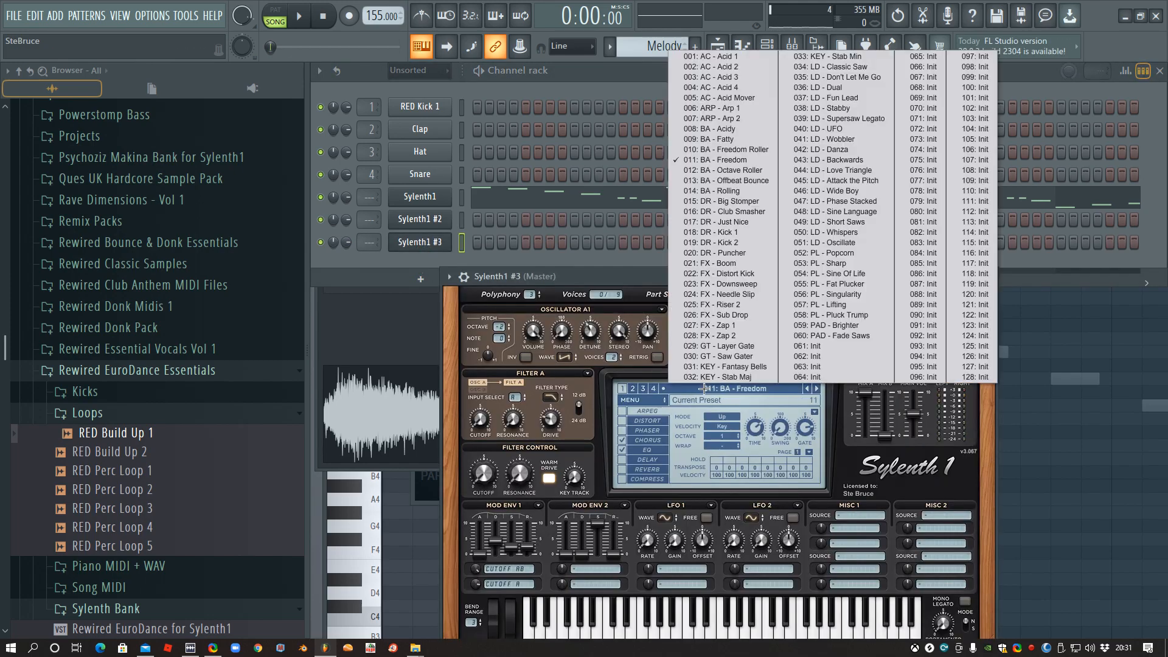
pyautogui.click(743, 57)
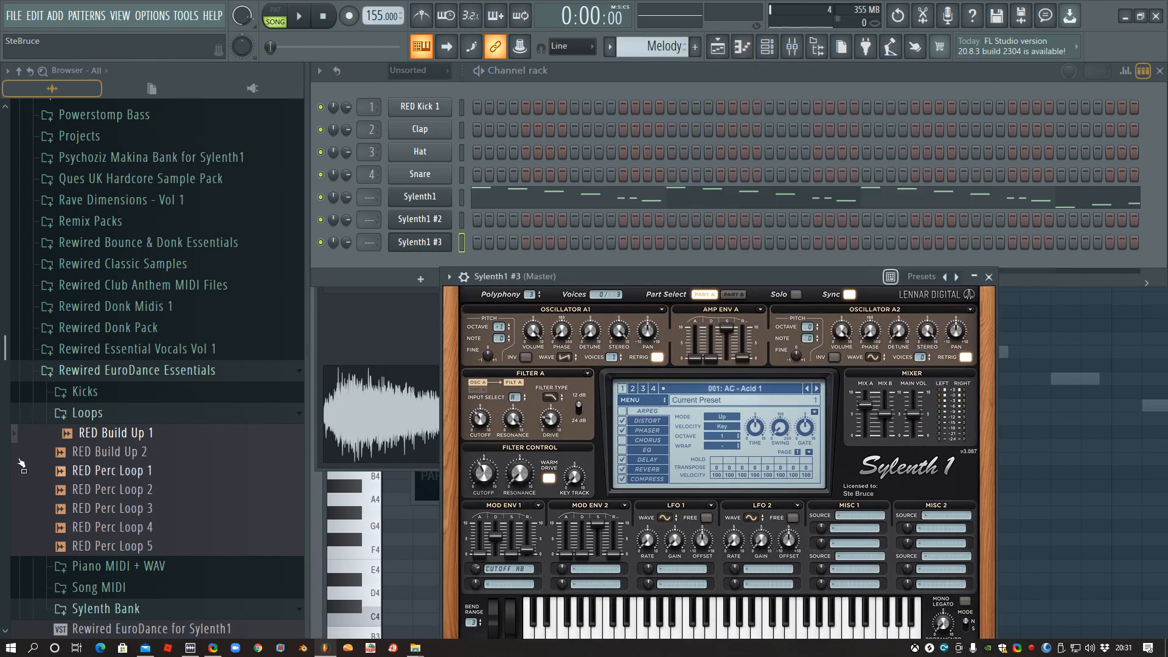
# - Load the MIDI file 8 - Offbeat Voice from the Song MIDI folder onto the Sylenth1 #3 channel
pyautogui.click(128, 415)
pyautogui.click(98, 455)
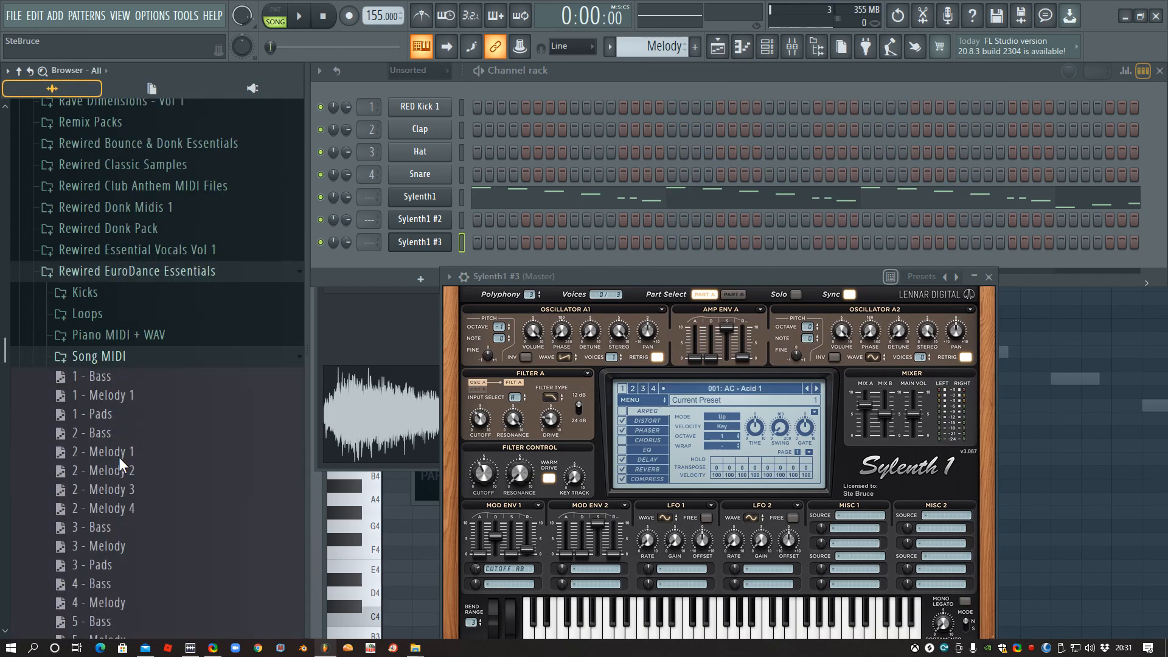
pyautogui.scroll(-10, 149, 313)
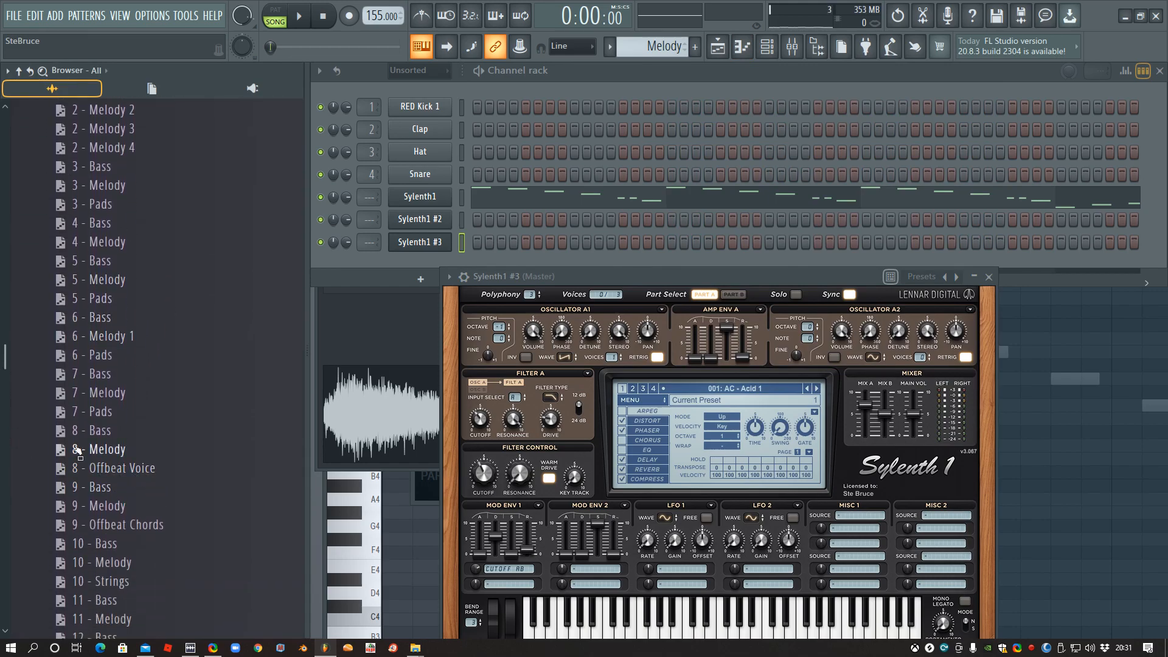
pyautogui.scroll(-3, 161, 440)
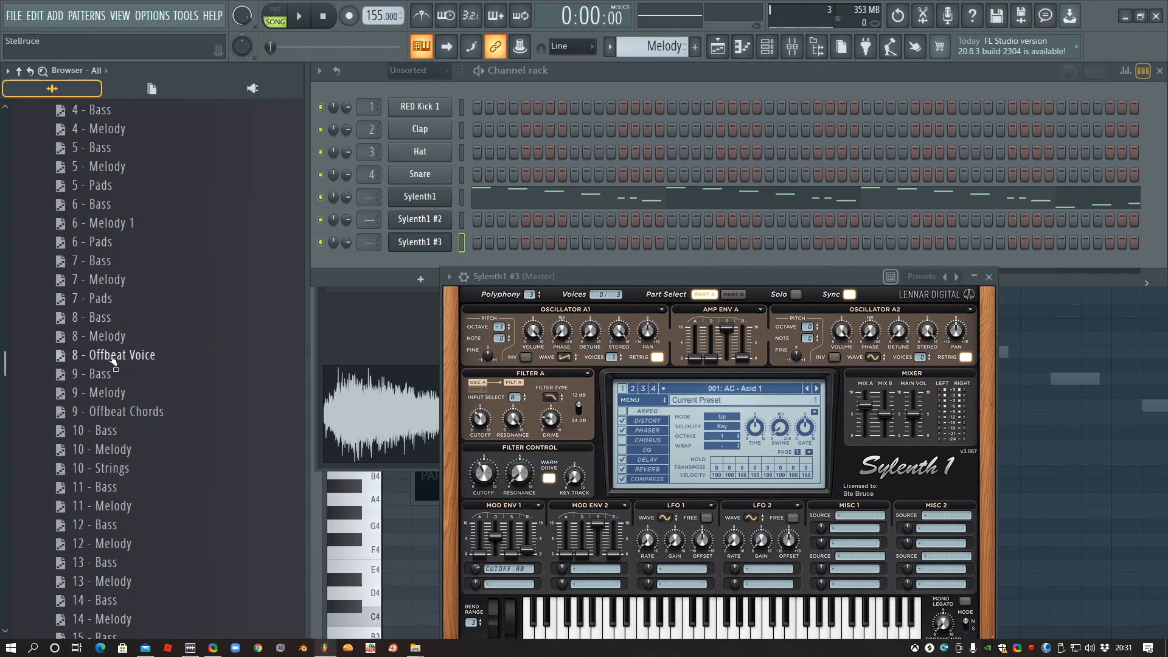
pyautogui.moveTo(132, 359); pyautogui.dragTo(421, 246)
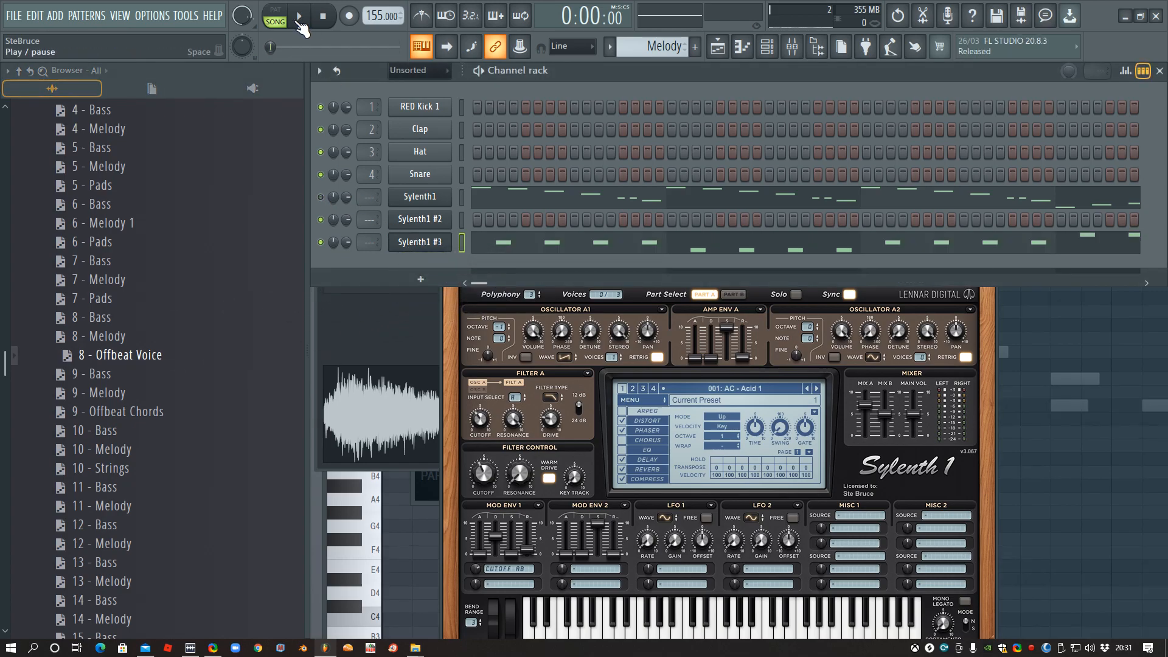
# - Play the Melody pattern in pattern mode to hear Sylenth1 #3, clearing the time selection in its piano roll
pyautogui.click(298, 16)
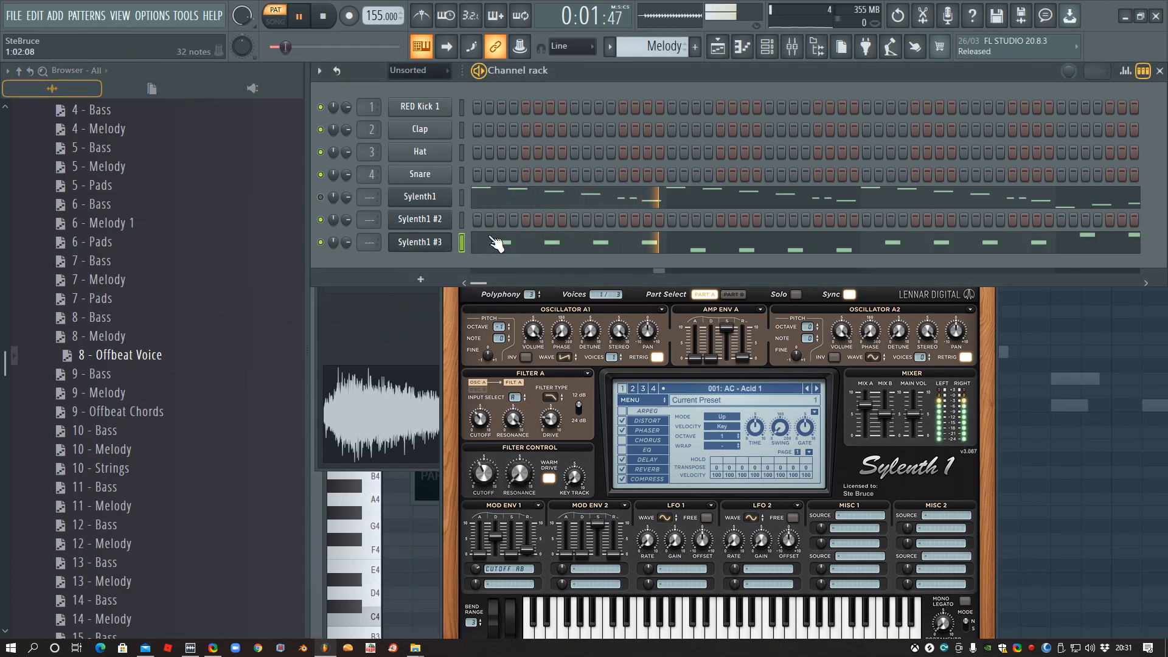
pyautogui.press('space')
pyautogui.press('F5')
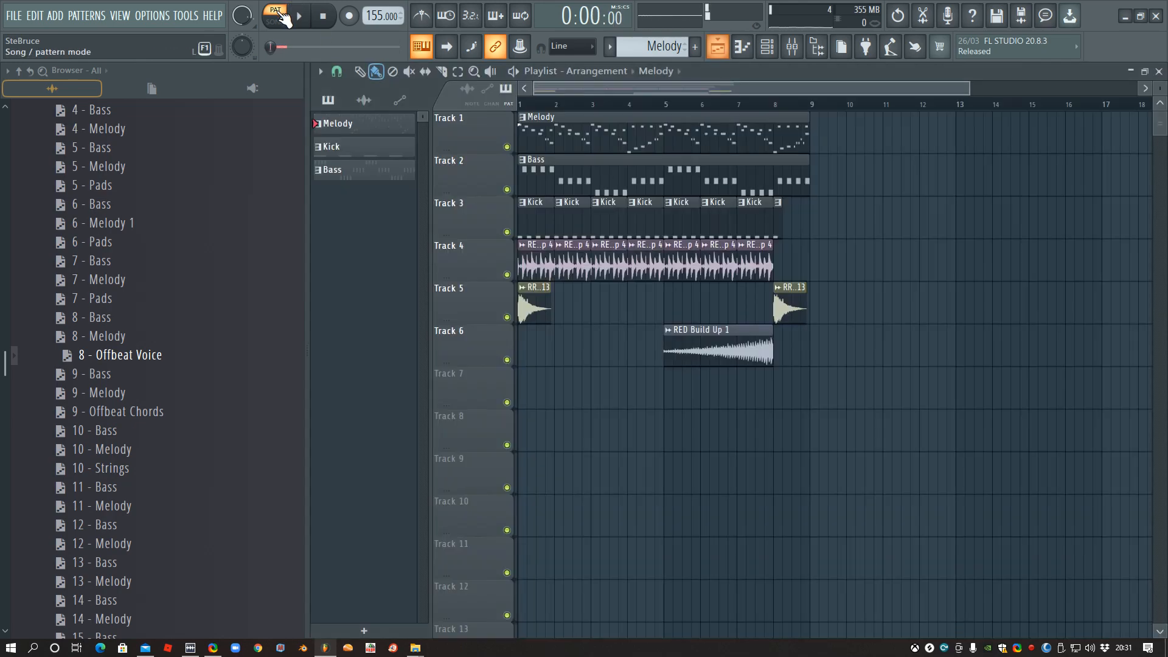
pyautogui.press('F5')
pyautogui.press('F7')
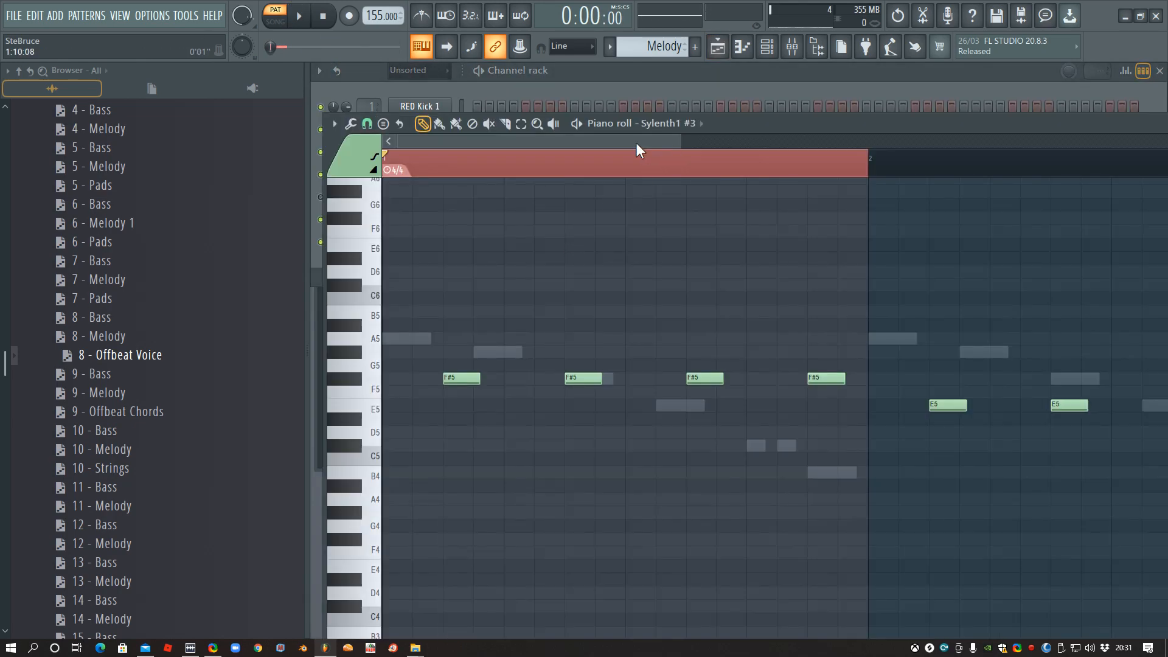
pyautogui.doubleClick(607, 169)
pyautogui.press('space')
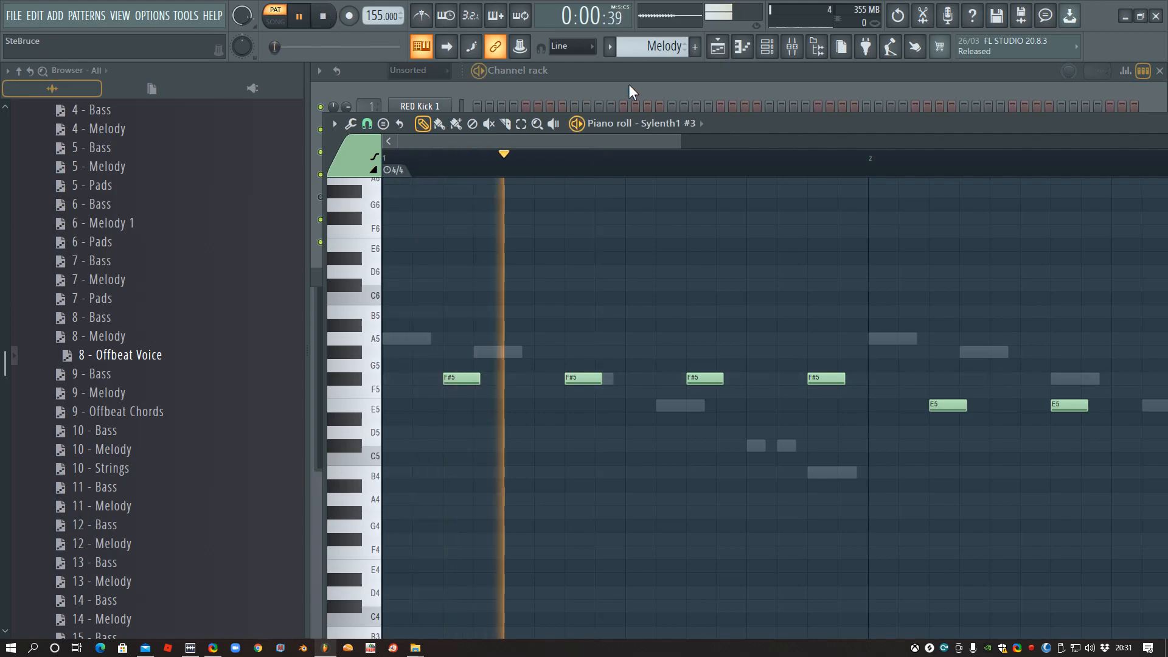
pyautogui.click(629, 84)
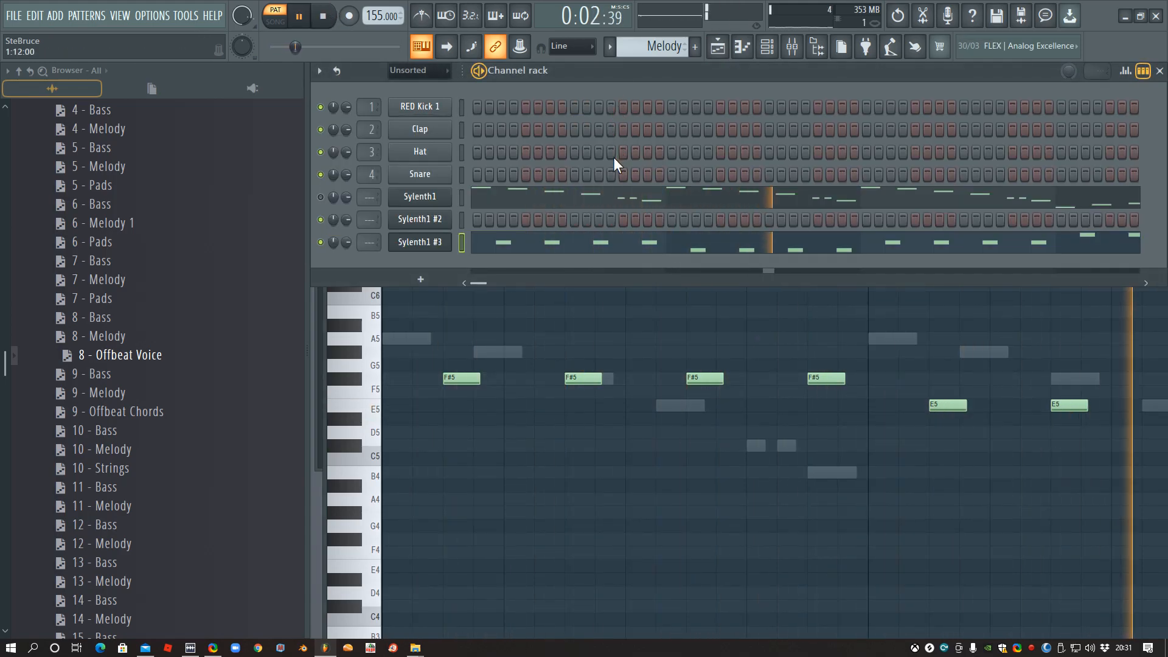
pyautogui.press('space')
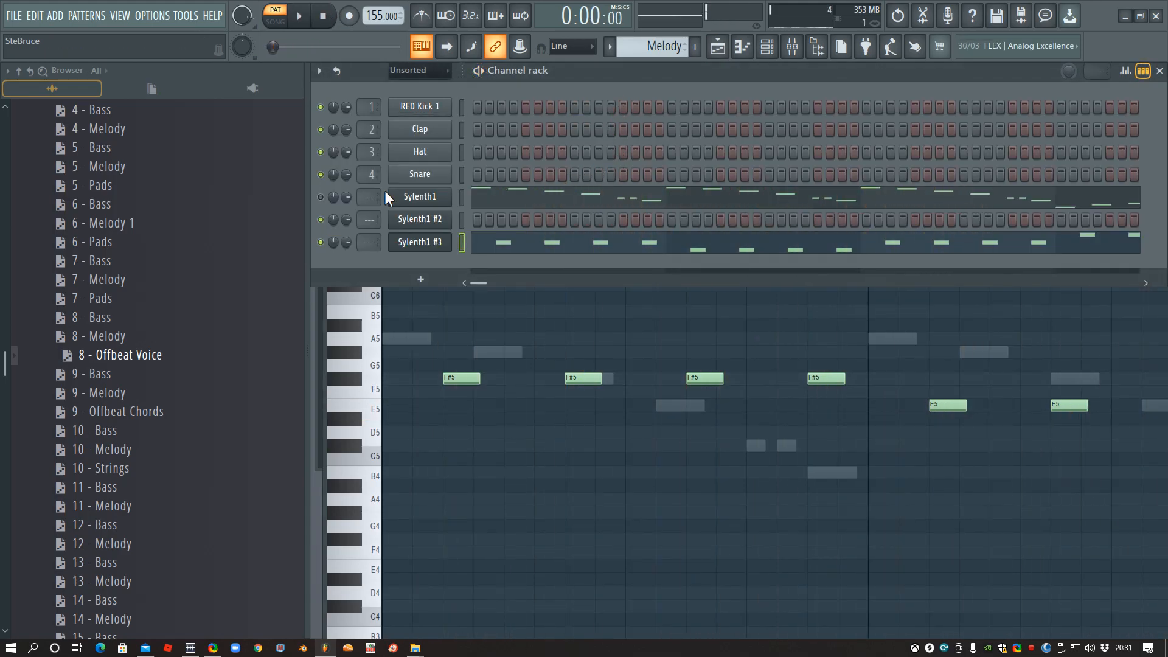
# - Review the Sylenth1 #3 notes across the pattern in the piano roll and play the playlist arrangement in song mode
pyautogui.click(552, 246)
pyautogui.keyDown('ctrl'); pyautogui.scroll(-5, 655, 333); pyautogui.keyUp('ctrl')
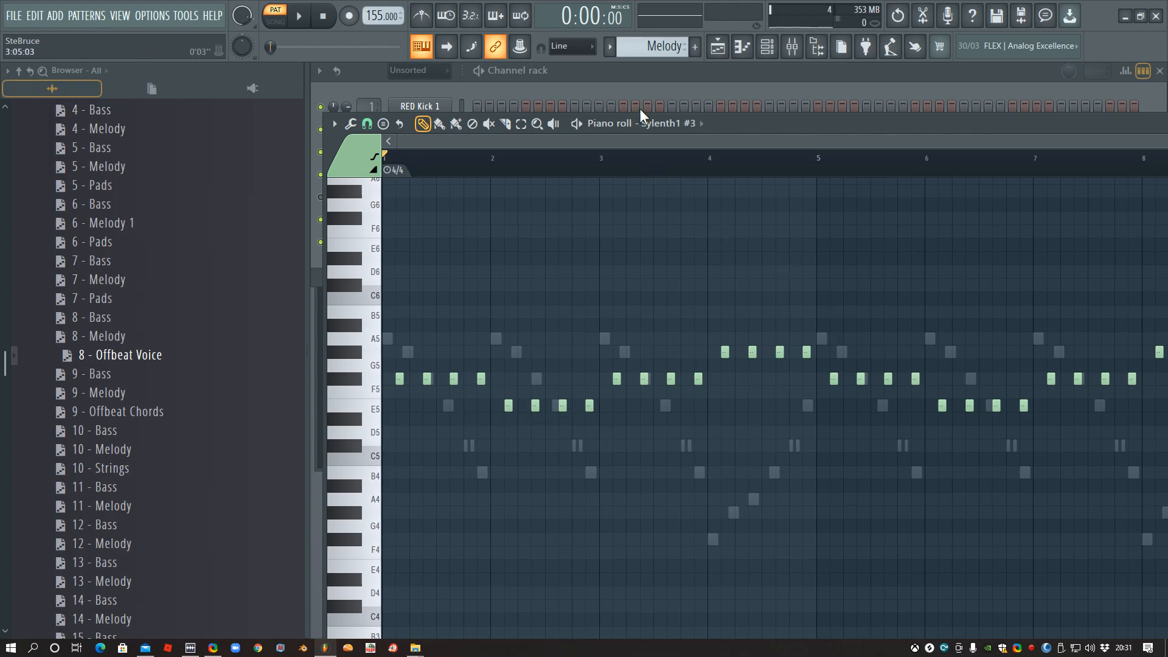
pyautogui.click(648, 69)
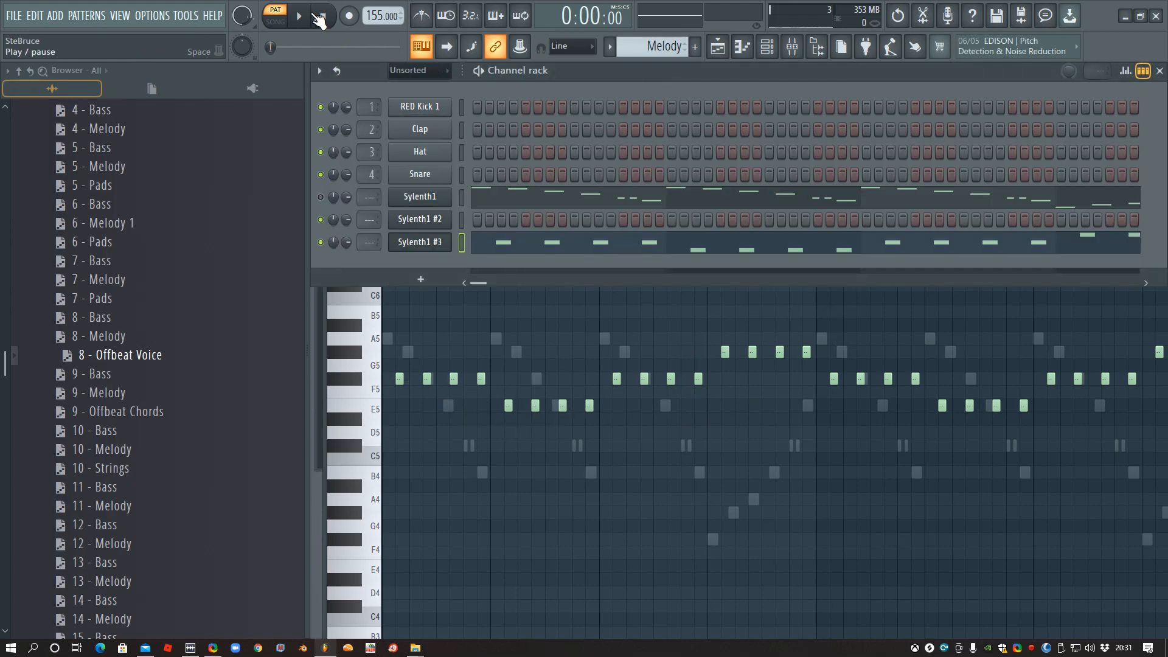
pyautogui.click(285, 23)
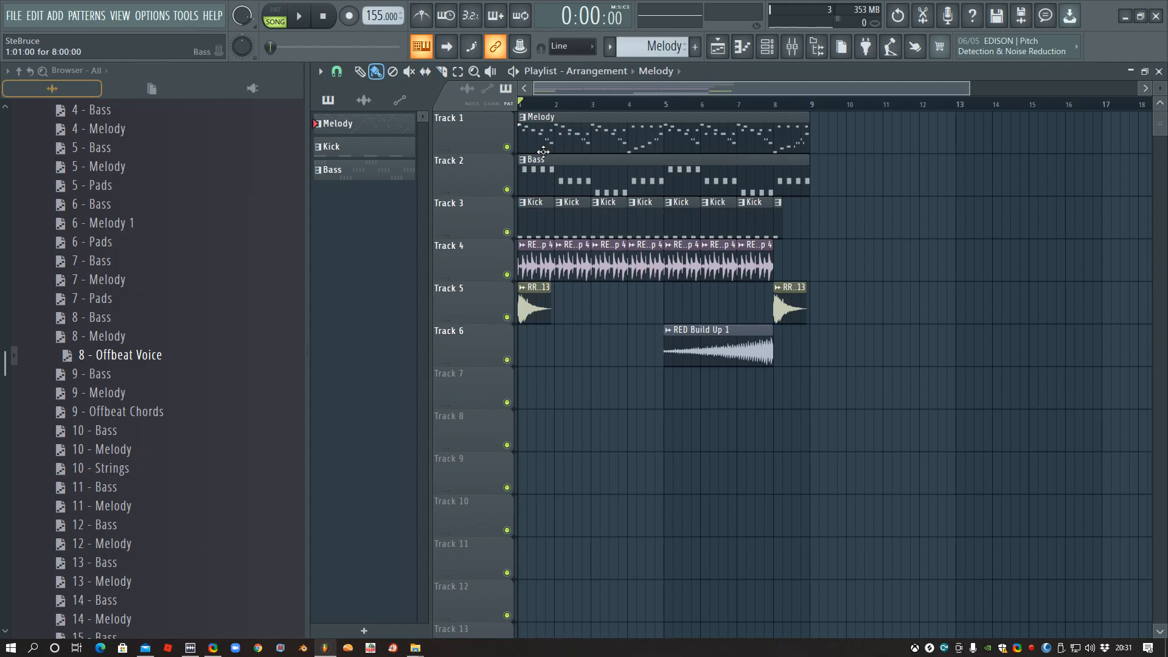
pyautogui.press('space')
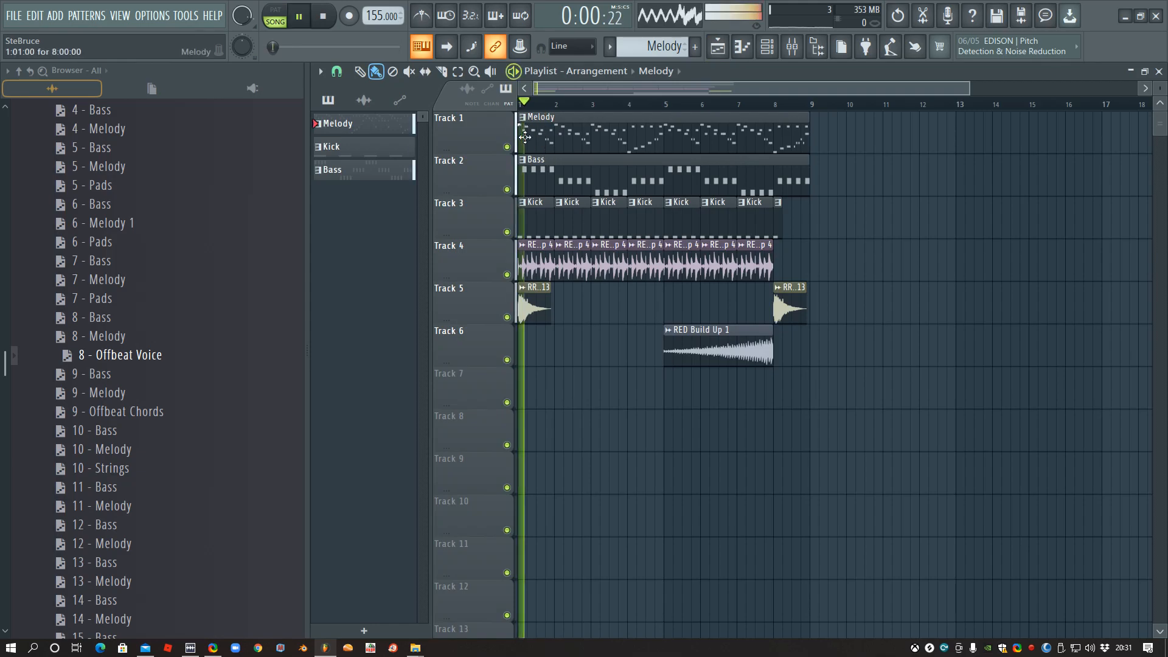
# - Open the Sylenth1 #3 instrument, load preset 002: AC - Acid 2 and play it in pattern mode and with the arrangement
pyautogui.click(1159, 71)
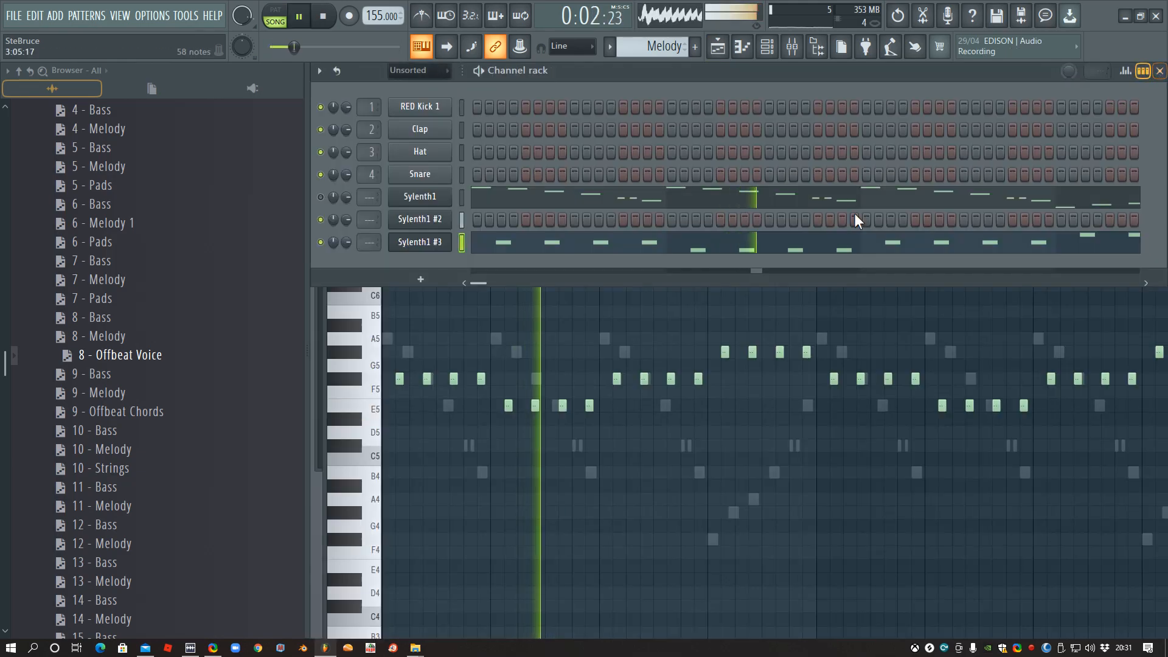
pyautogui.click(428, 241)
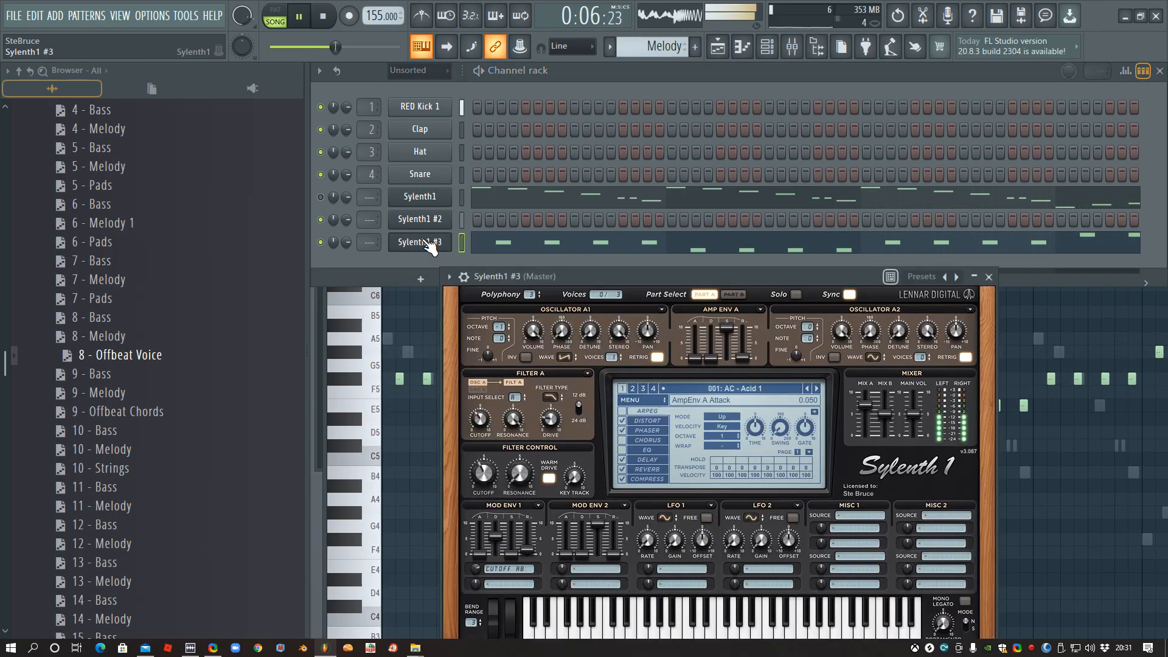
pyautogui.click(275, 13)
pyautogui.press('space')
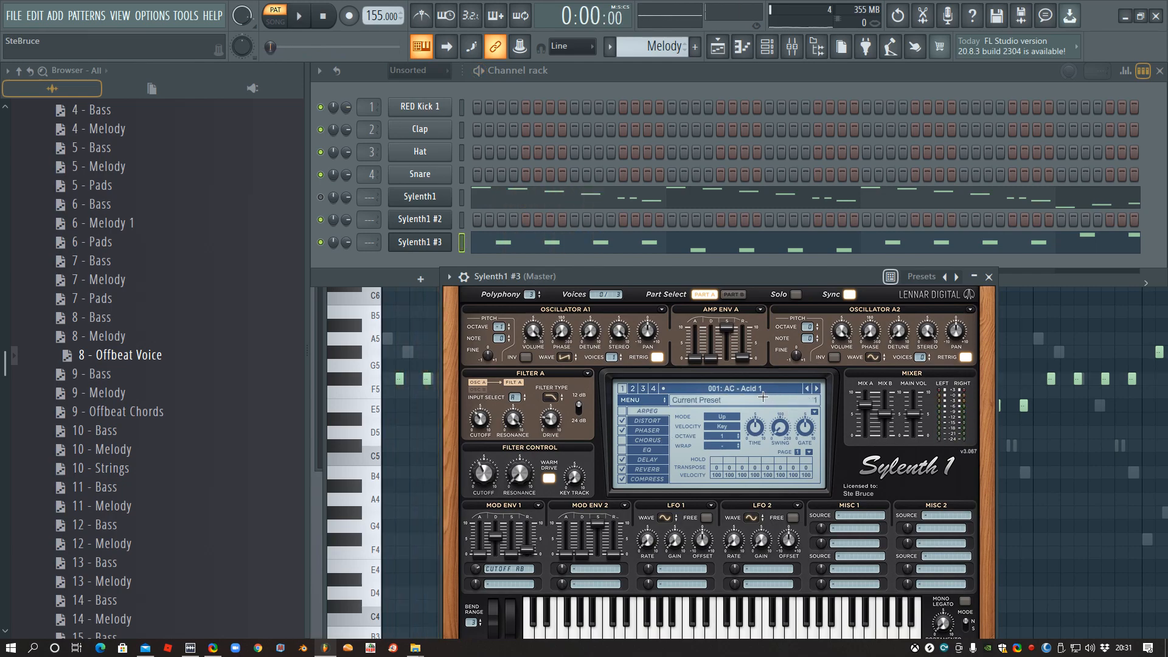
pyautogui.click(816, 389)
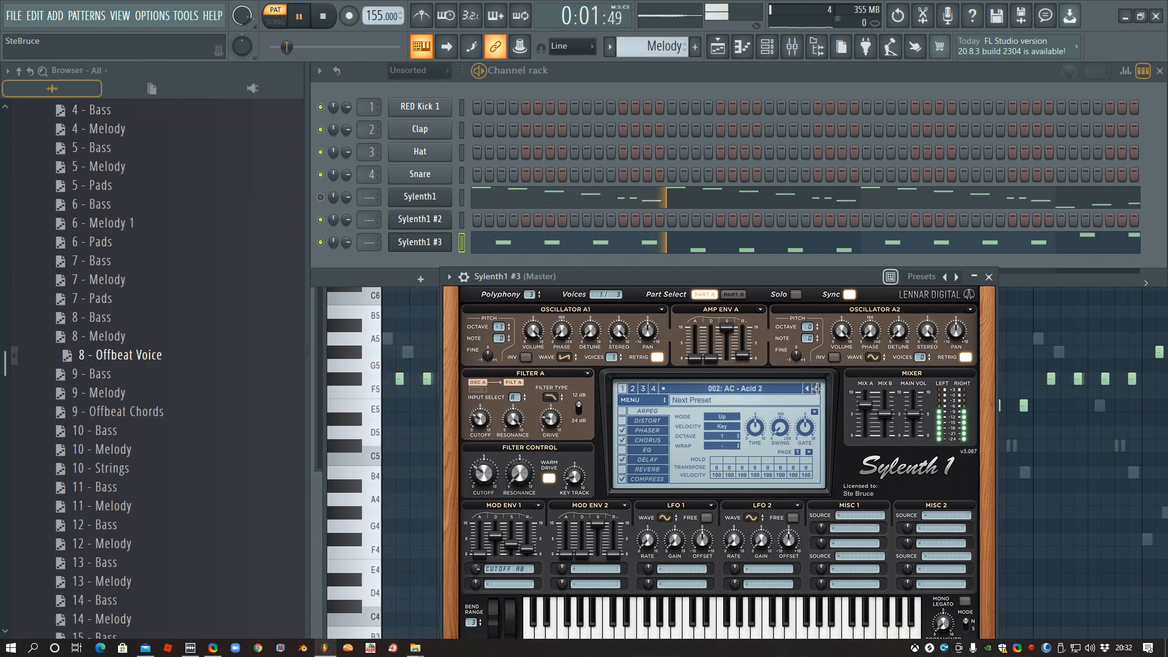
pyautogui.click(281, 19)
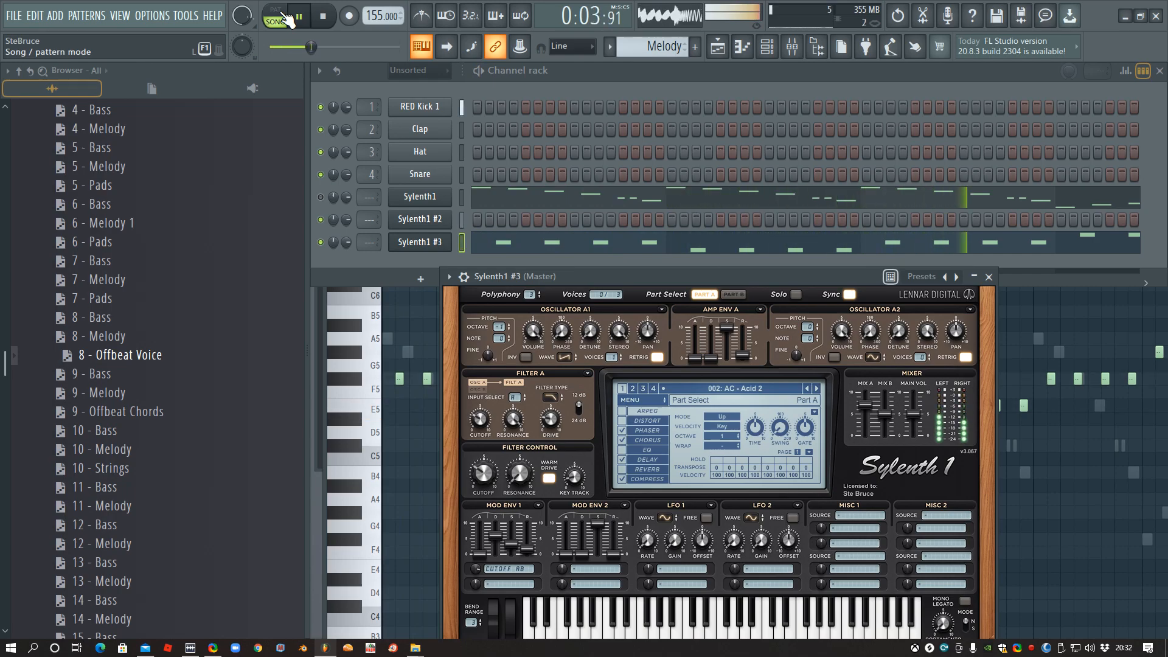
# - Advance Sylenth1 #3 to preset 005: AC - Acid Mover and audition it in song mode with the Sylenth1 channel unmuted
pyautogui.click(283, 19)
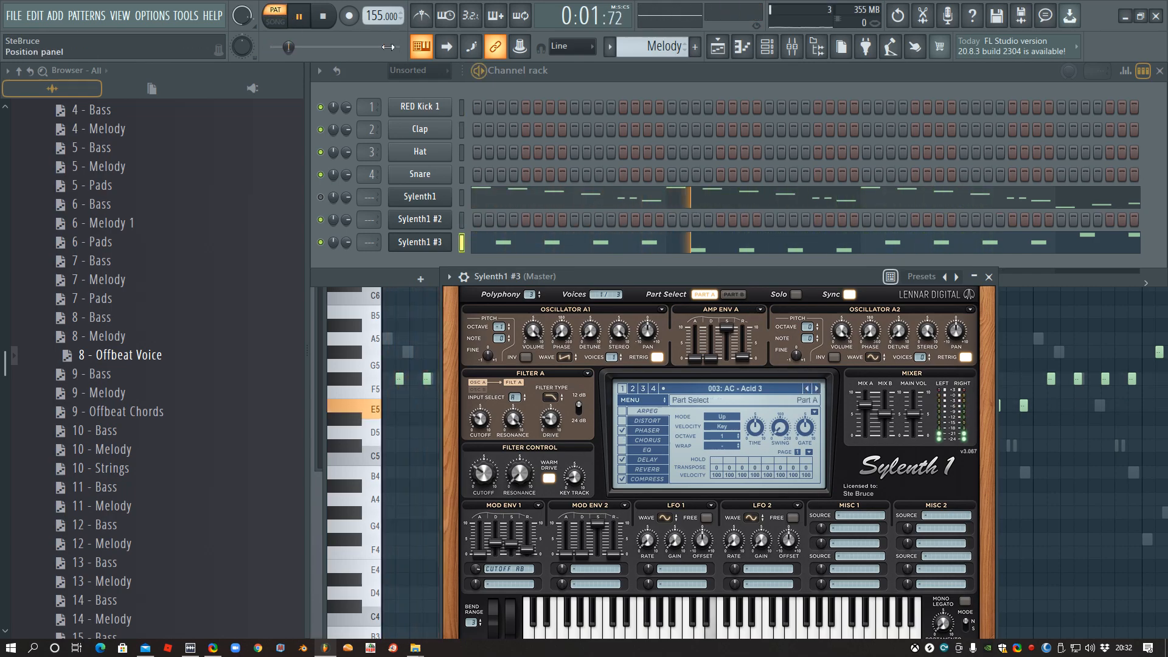
pyautogui.click(274, 18)
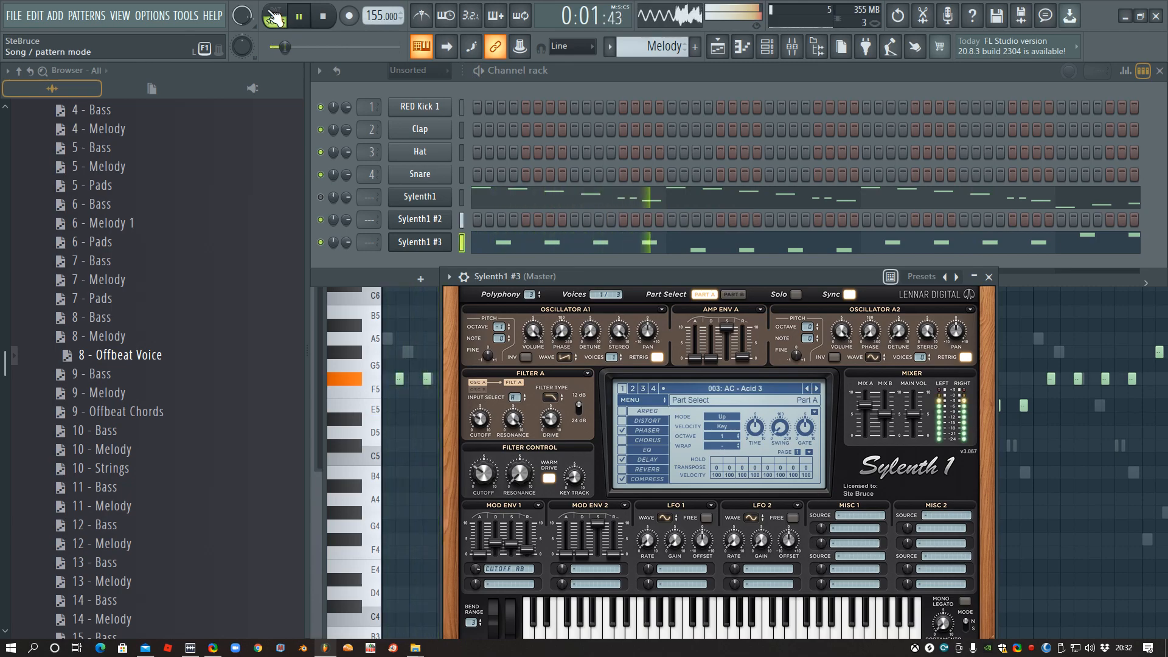
pyautogui.click(275, 18)
pyautogui.click(816, 388)
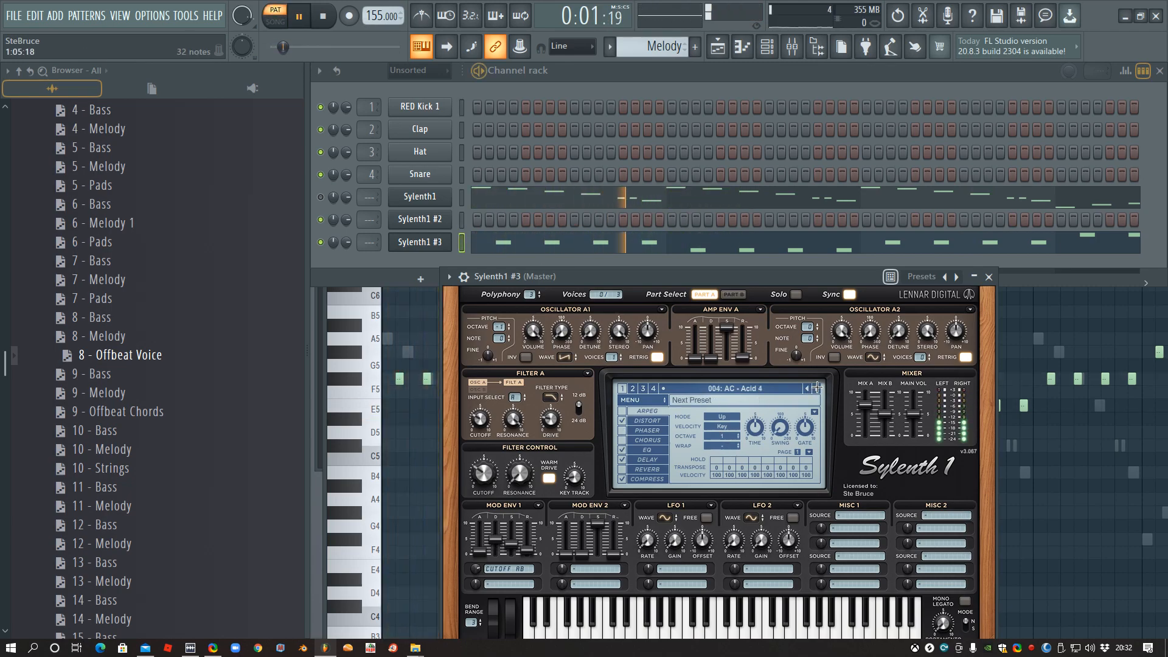
pyautogui.click(816, 388)
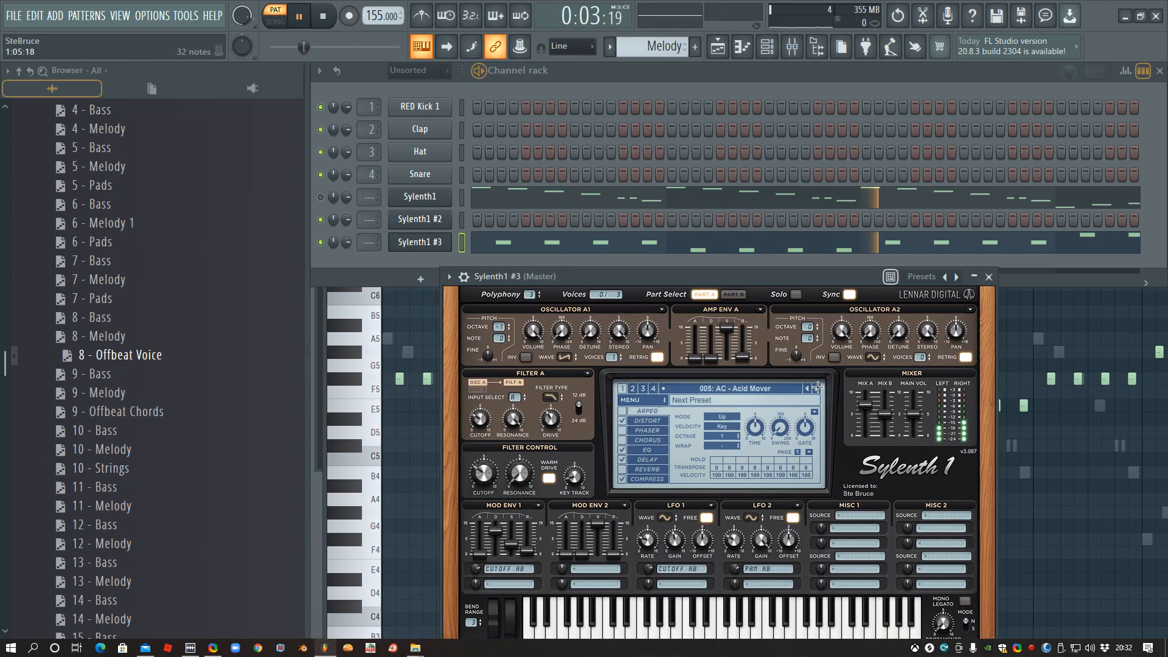
pyautogui.click(286, 21)
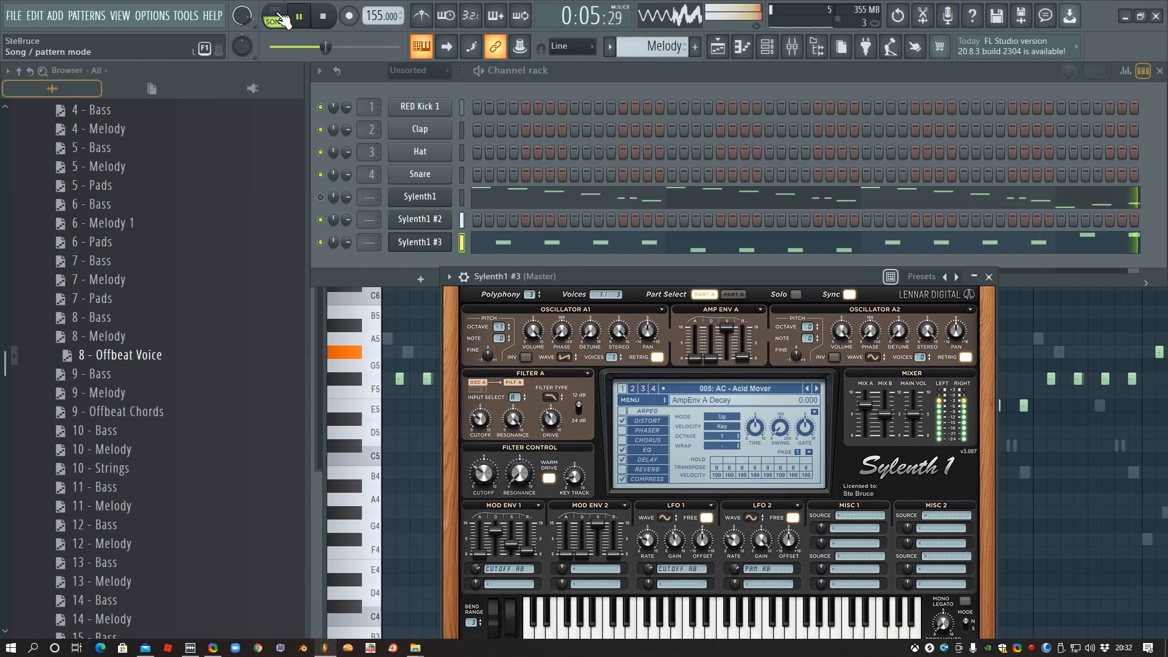
pyautogui.click(321, 197)
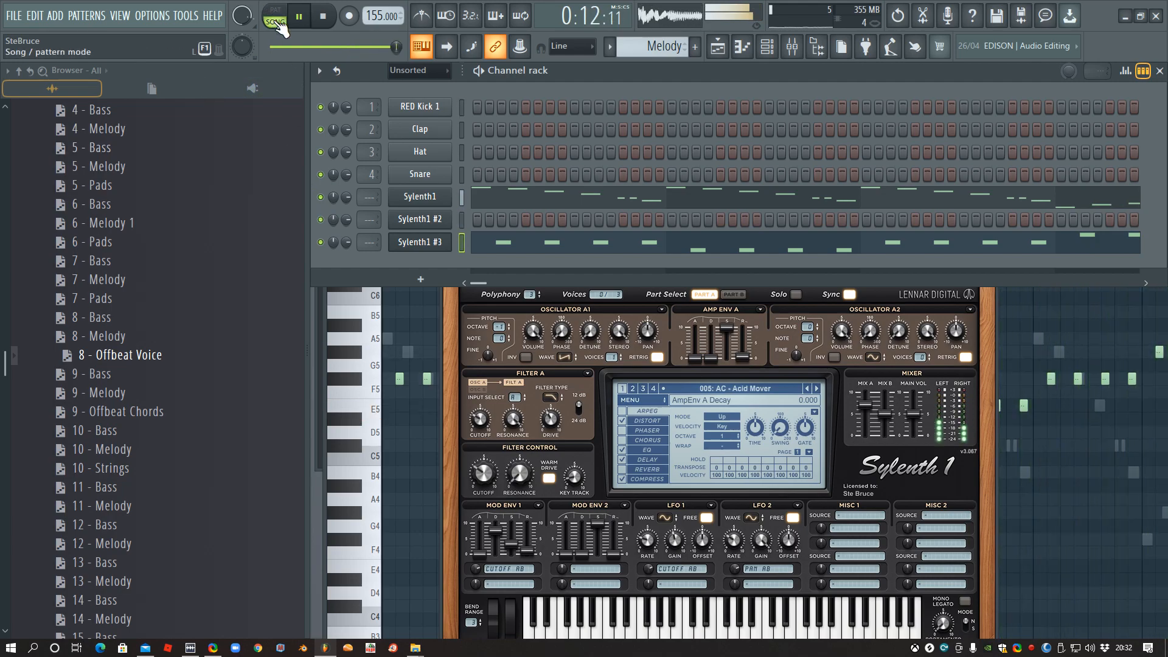
pyautogui.press('space')
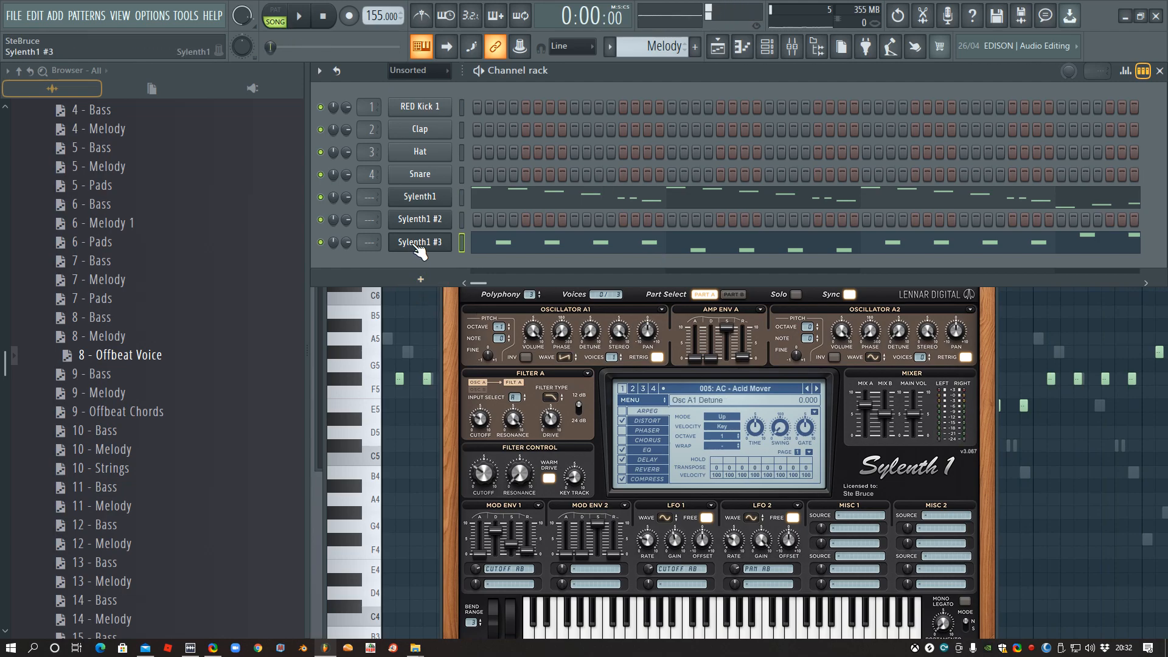
# - Clone the Sylenth1 #3 channel and move the original channel's notes from the Melody pattern into a new pattern named Acid
pyautogui.rightClick(419, 243)
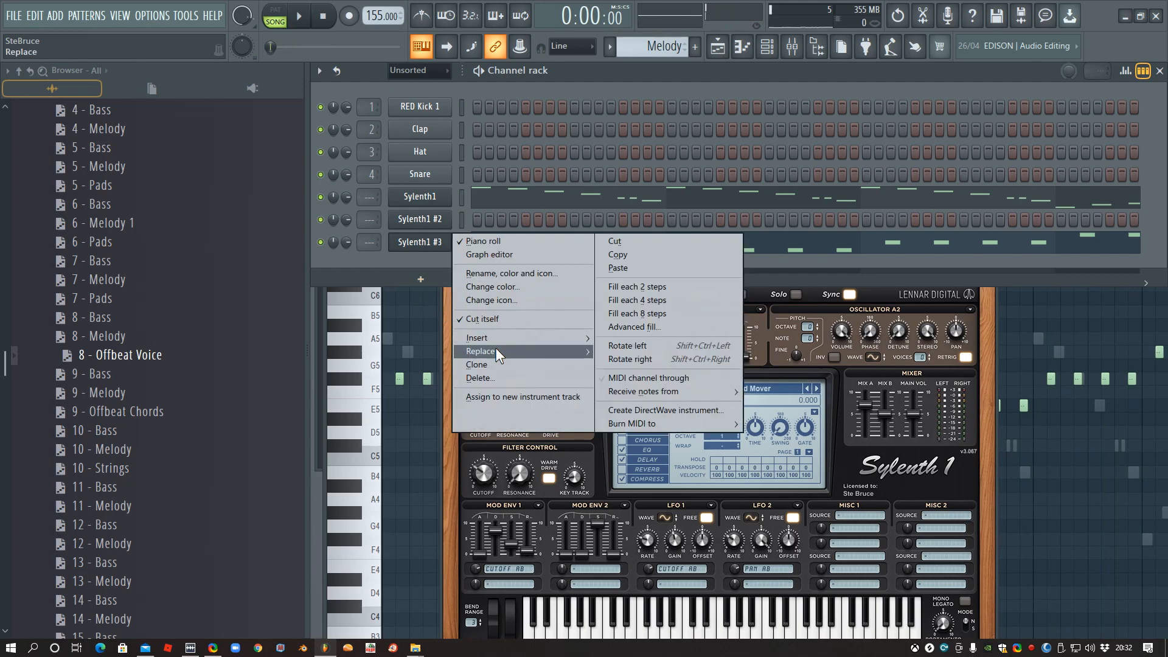
pyautogui.click(478, 365)
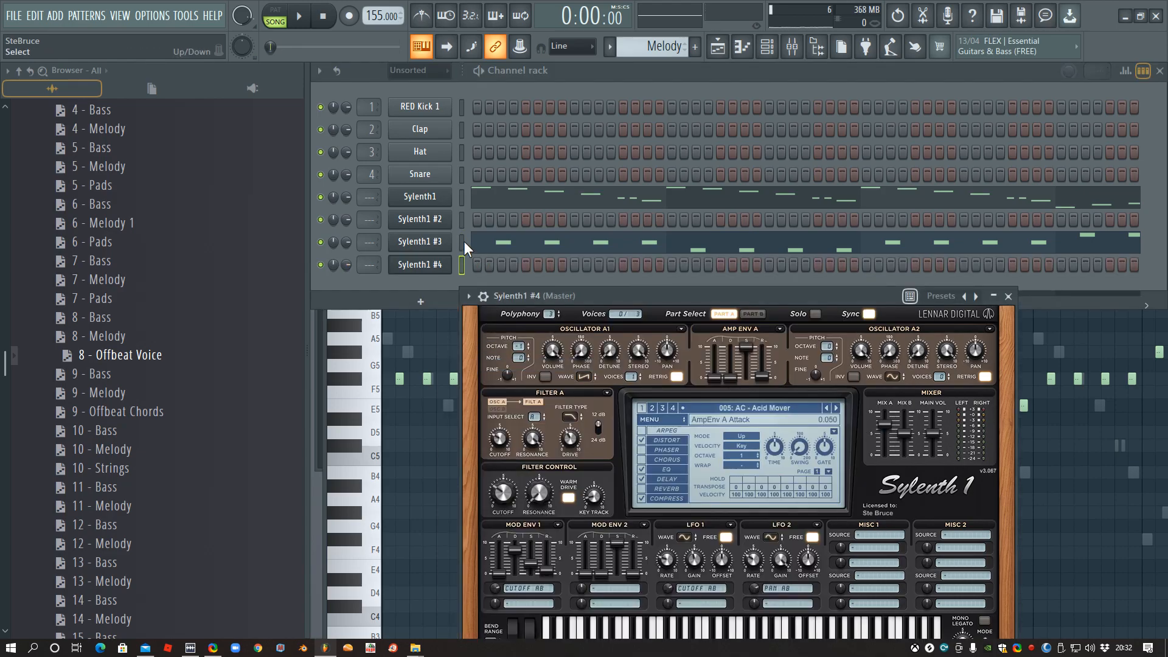
pyautogui.click(461, 243)
pyautogui.click(610, 46)
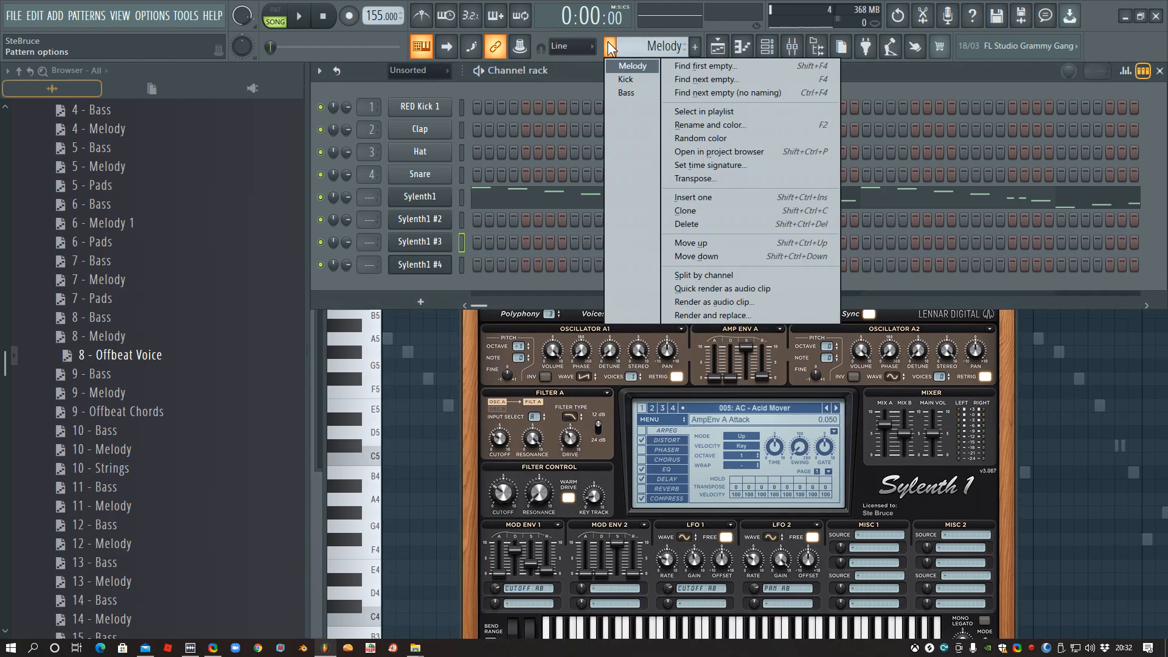
pyautogui.click(706, 80)
pyautogui.write('Acid')
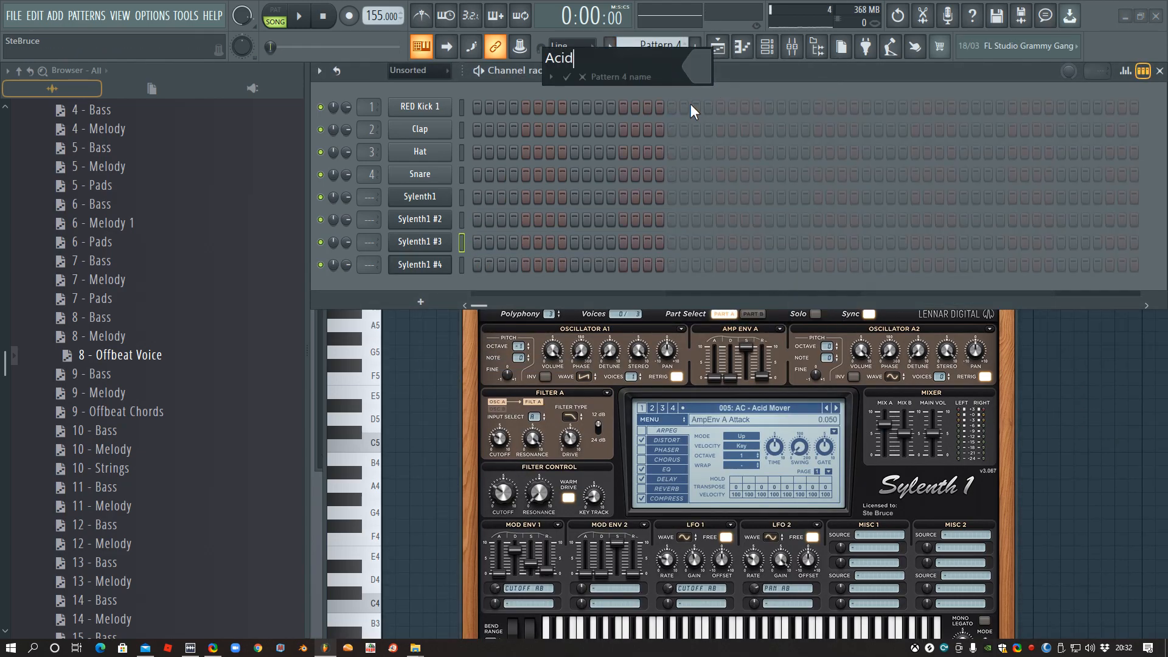
pyautogui.press('Return')
pyautogui.hotkey('ctrl', 'v')
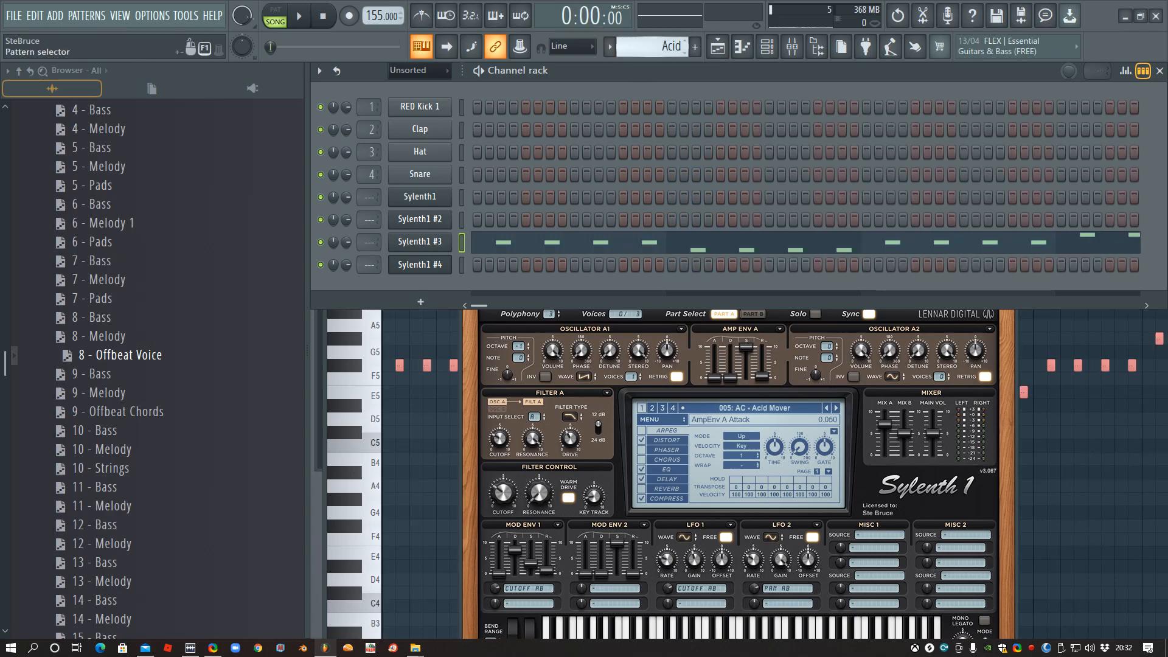
# - Return to the Melody pattern and load preset 030: GT - Saw Gater in Sylenth1 #4
pyautogui.scroll(1, 629, 52)
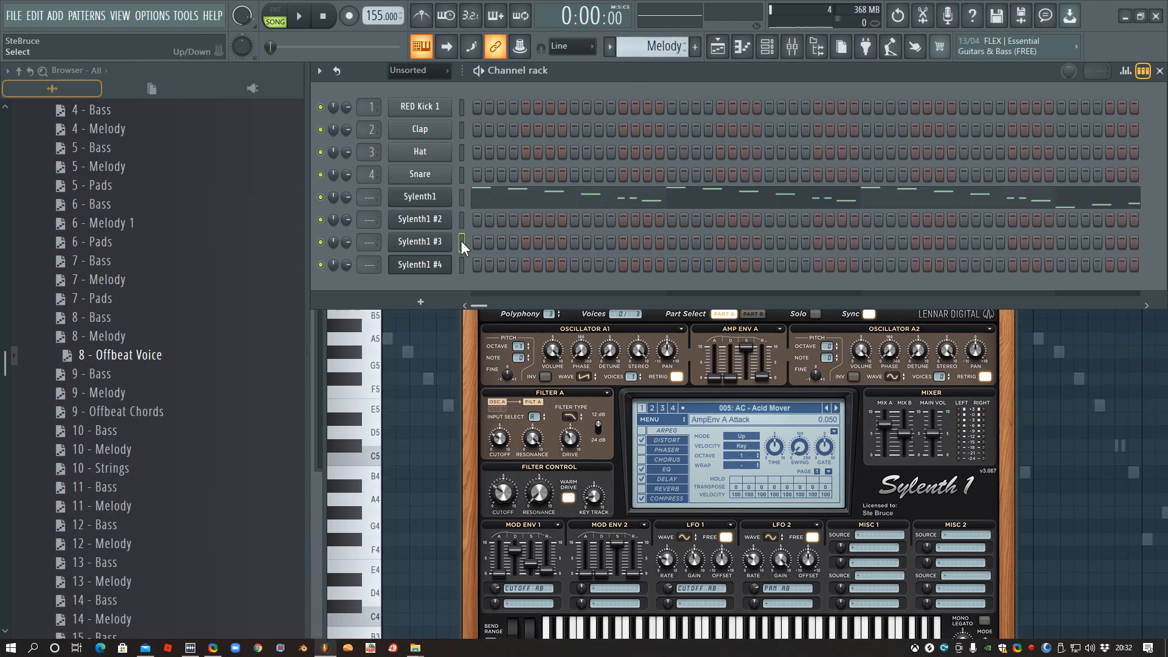
pyautogui.click(434, 267)
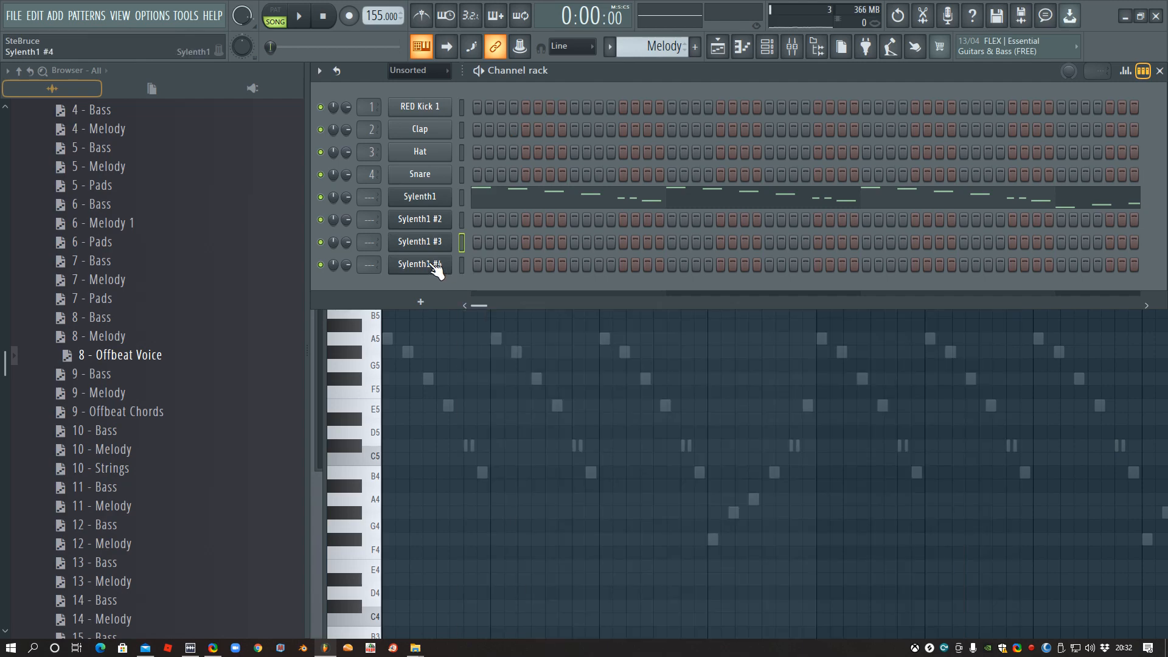
pyautogui.click(740, 406)
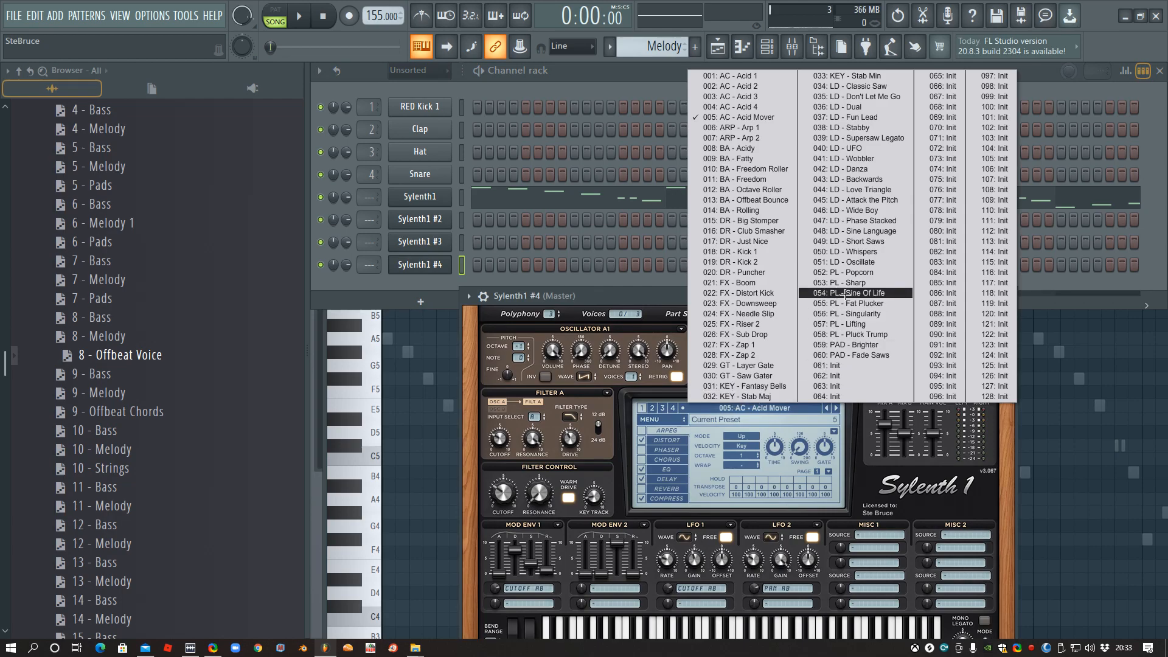
pyautogui.click(763, 377)
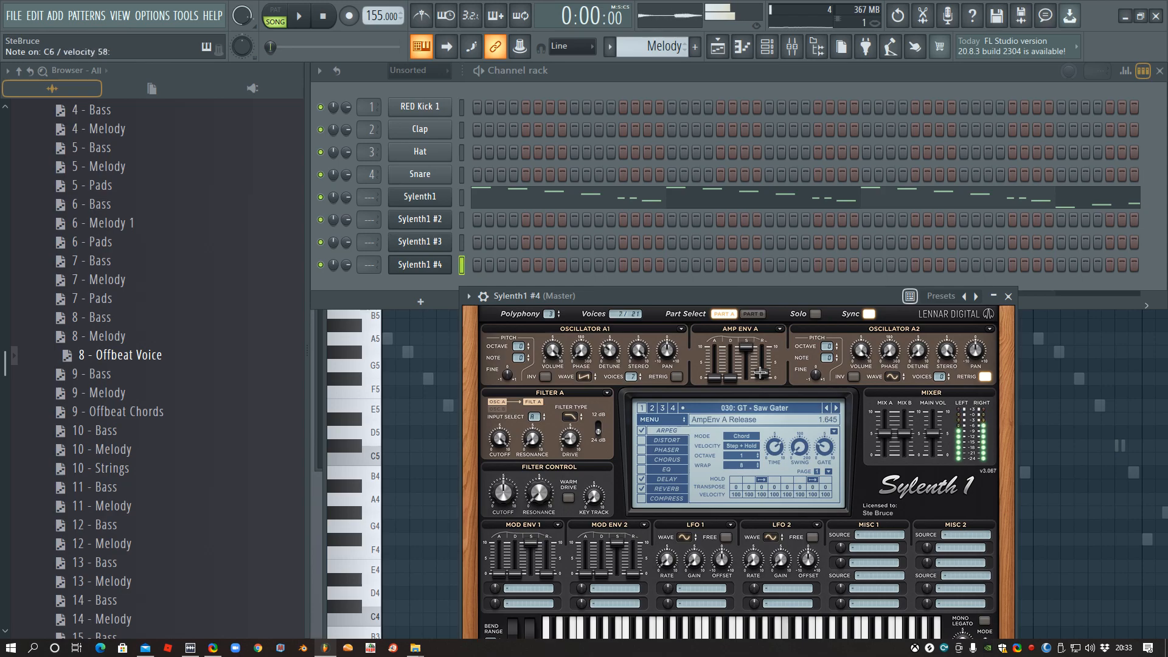
# - In the Bass pattern, draw one-bar notes F#4, E4, D4 and E4 for Sylenth1 #4 across bars 1 to 4
pyautogui.click(610, 47)
pyautogui.click(629, 93)
pyautogui.rightClick(429, 266)
pyautogui.click(468, 265)
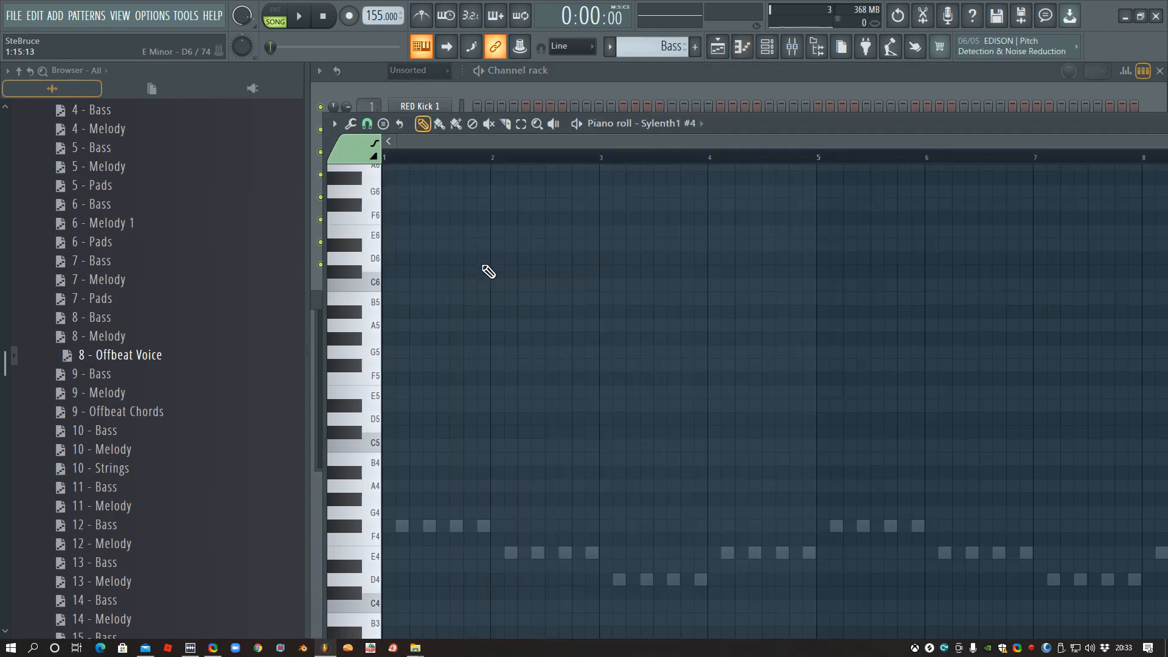
pyautogui.scroll(-3, 485, 268)
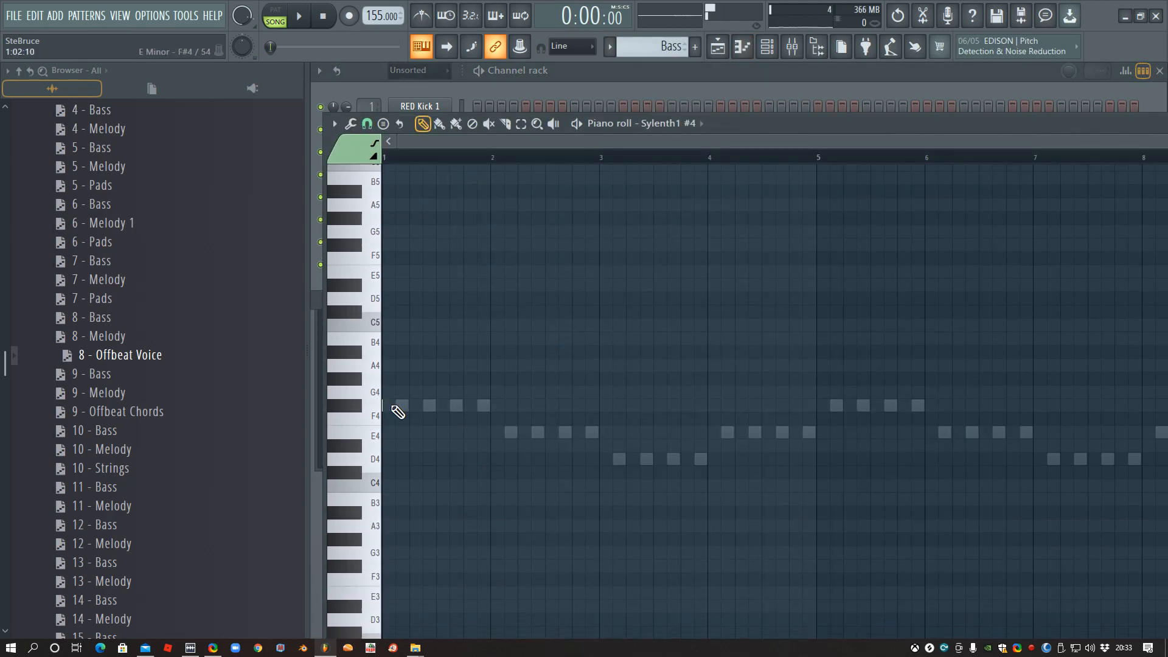
pyautogui.moveTo(384, 402); pyautogui.dragTo(492, 390)
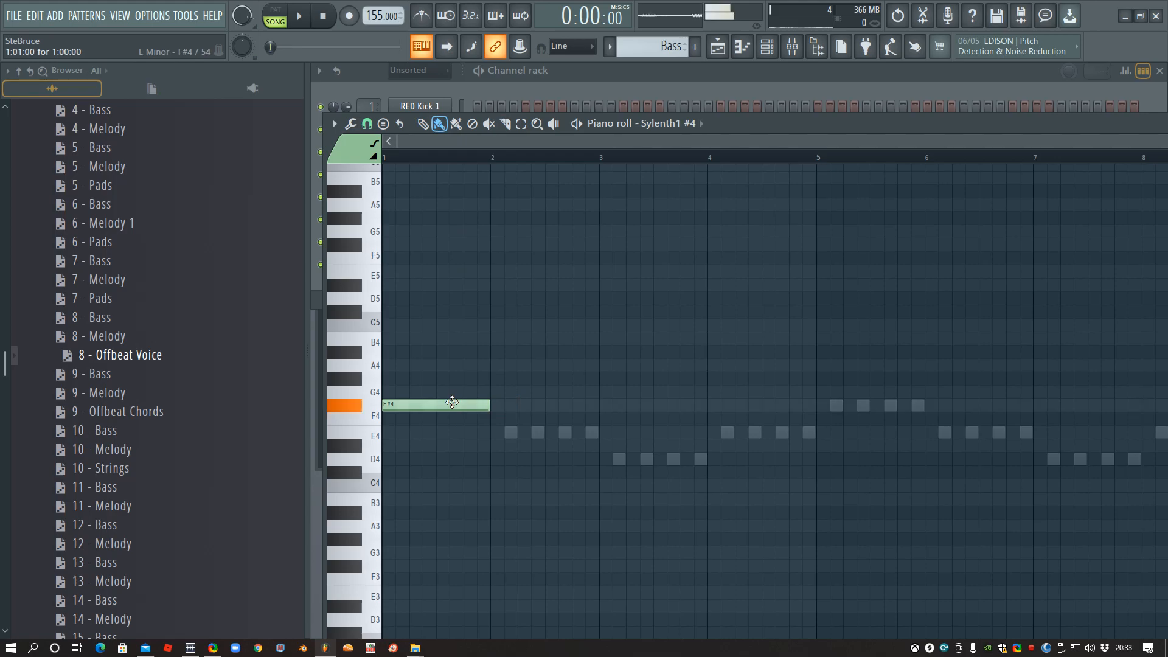
pyautogui.click(494, 431)
pyautogui.click(601, 458)
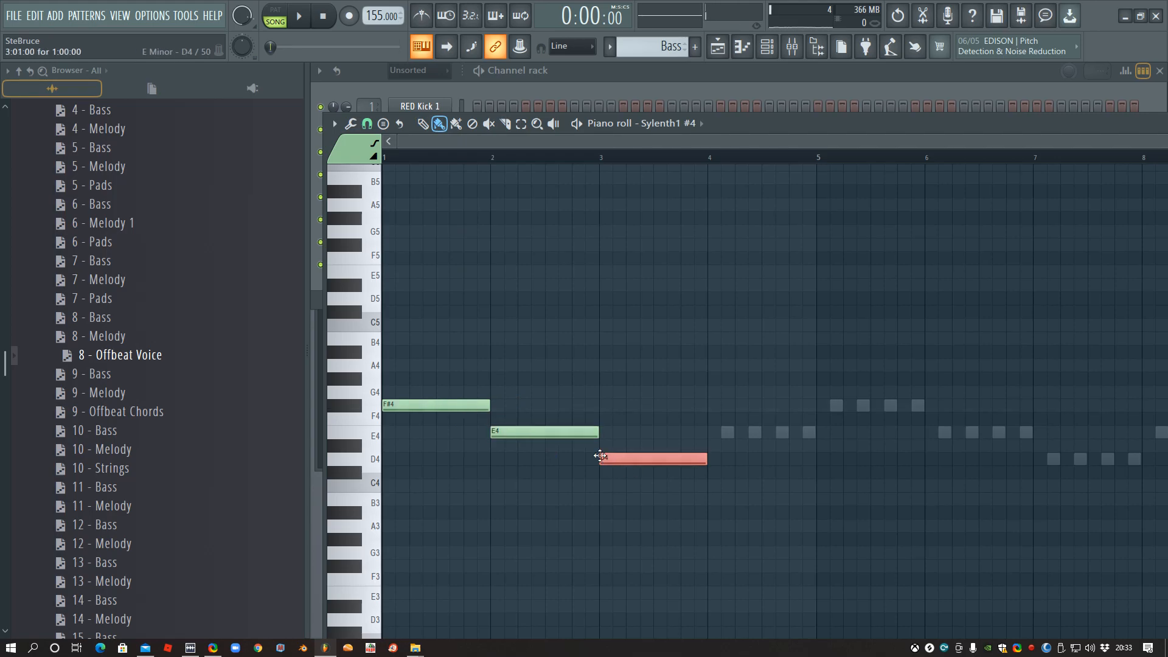
pyautogui.click(702, 433)
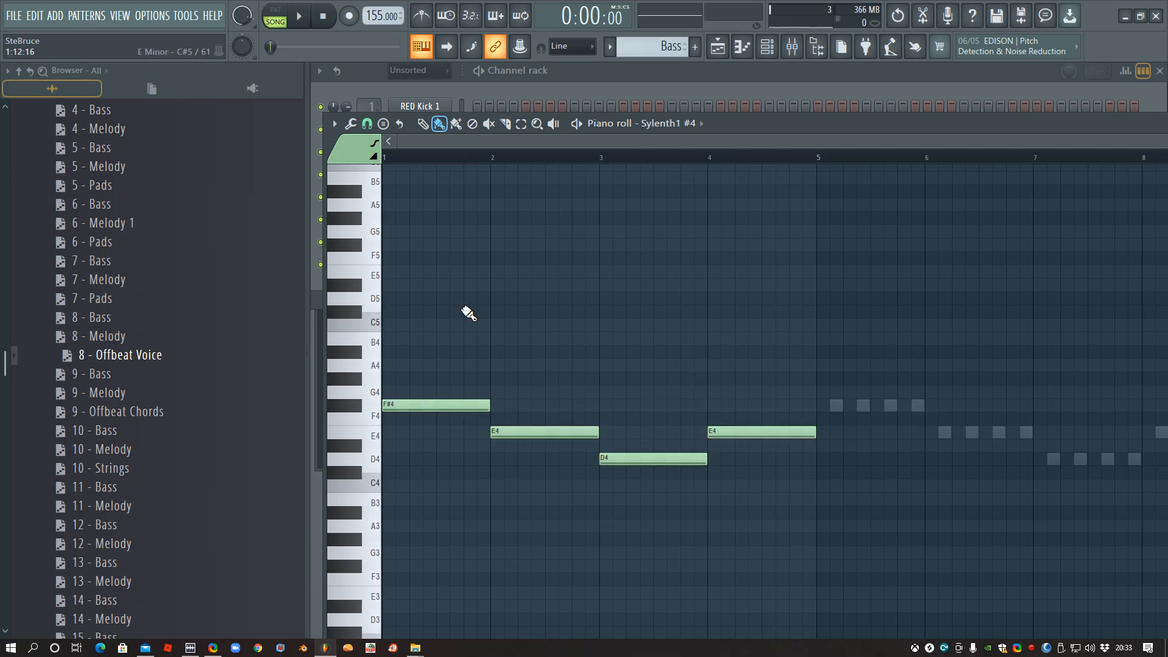
# - Move the four Sylenth1 #4 notes from the Bass pattern into the Melody pattern's piano roll and deselect them
pyautogui.hotkey('ctrl', 'a')
pyautogui.hotkey('ctrl', 'x')
pyautogui.click(620, 75)
pyautogui.click(610, 47)
pyautogui.click(636, 67)
pyautogui.rightClick(436, 277)
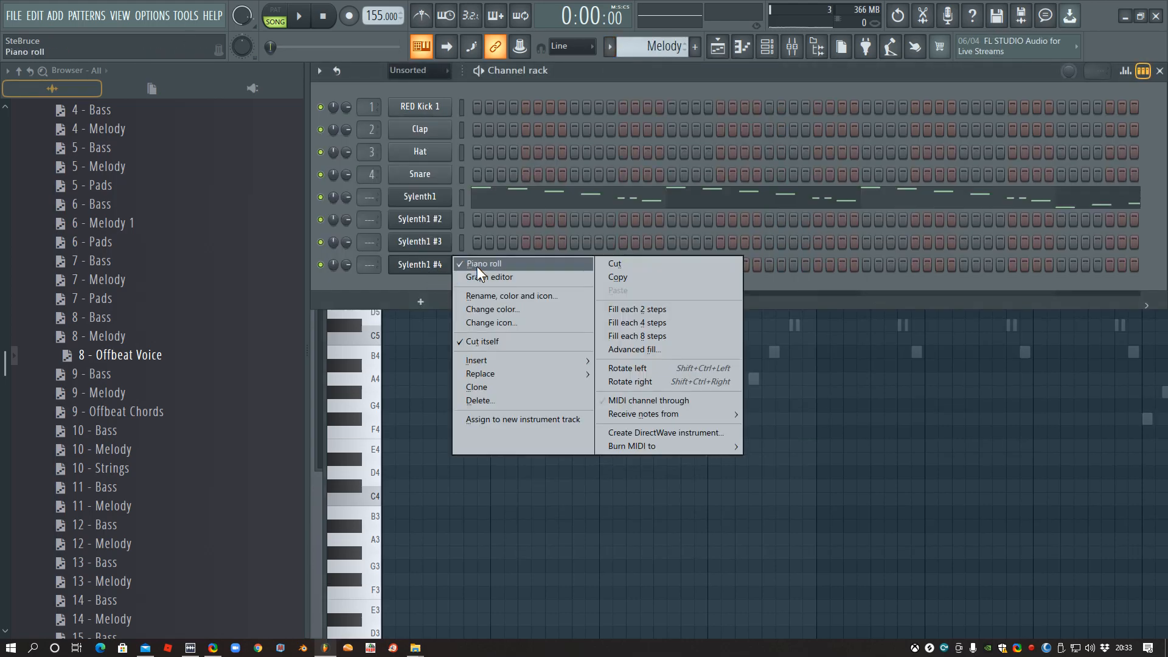
pyautogui.click(477, 266)
pyautogui.rightClick(419, 264)
pyautogui.click(468, 263)
pyautogui.hotkey('ctrl', 'v')
pyautogui.hotkey('ctrl', 'd')
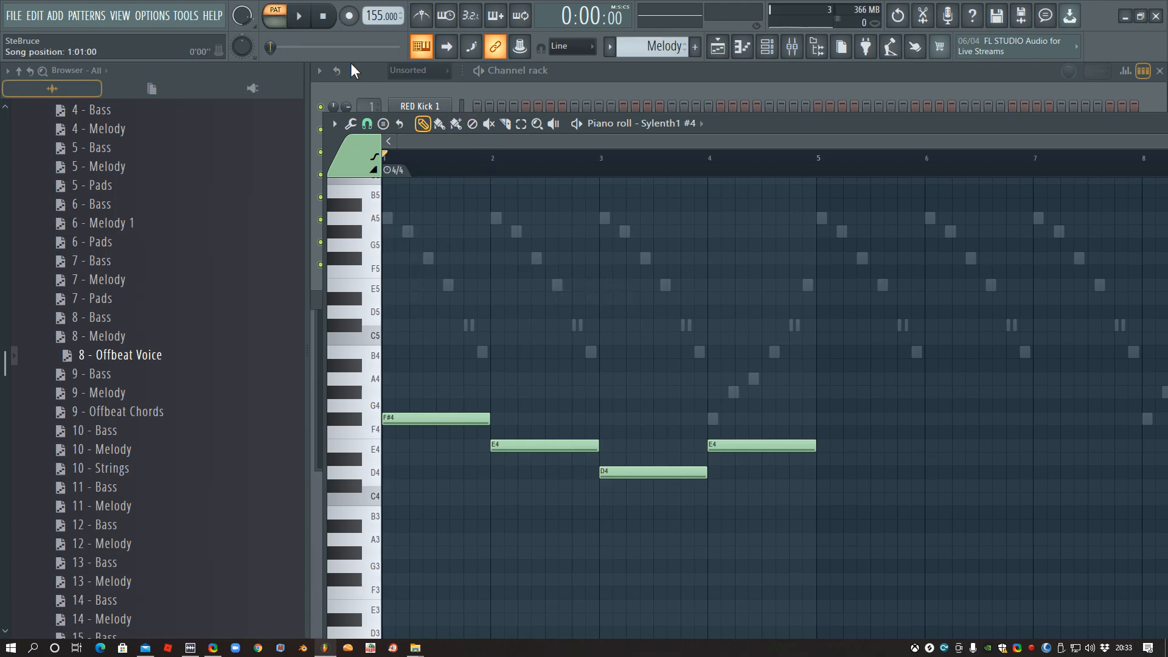
# - Play the Sylenth1 #4 part in pattern mode, add a one-bar A5 note at bar 1 and play it again
pyautogui.press('space')
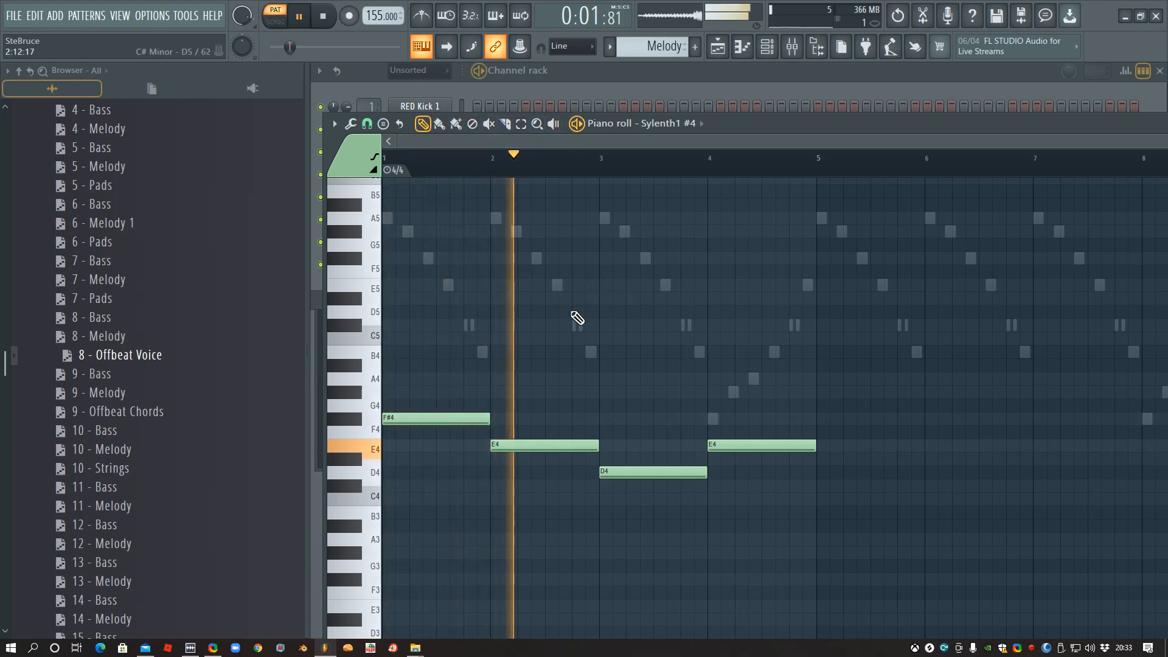
pyautogui.press('space')
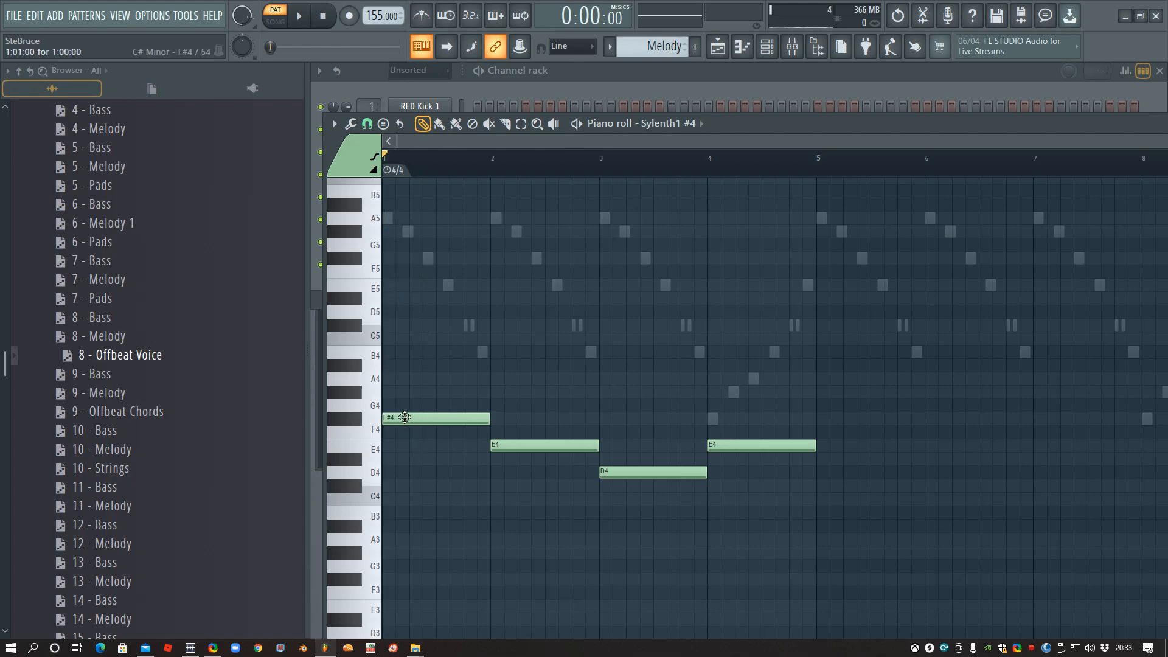
pyautogui.click(387, 219)
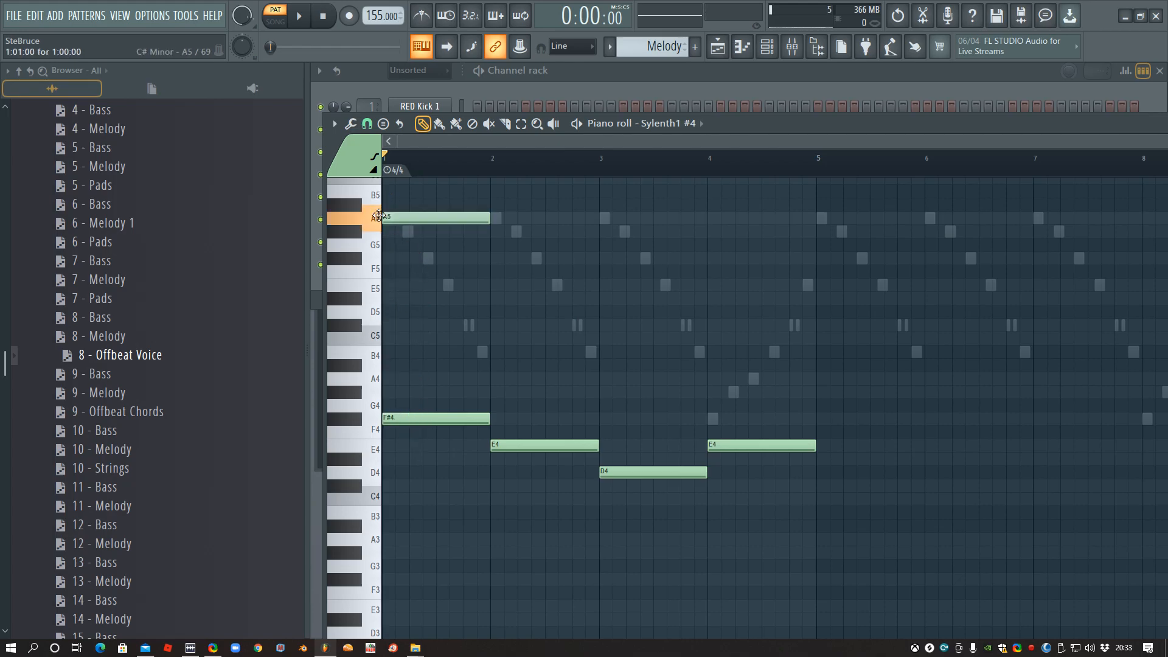
pyautogui.press('space')
pyautogui.press('space')
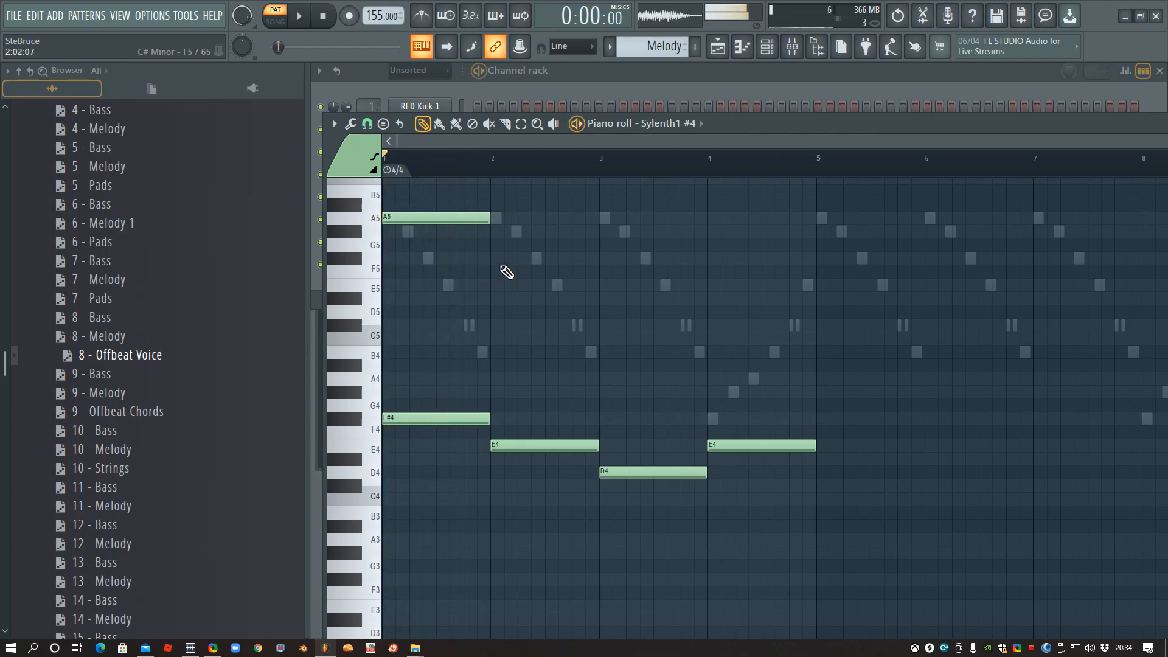
# - Mute the Sylenth1 channel, add a one-bar G#5 note at bar 2 of Sylenth1 #4 and play the pattern
pyautogui.click(583, 85)
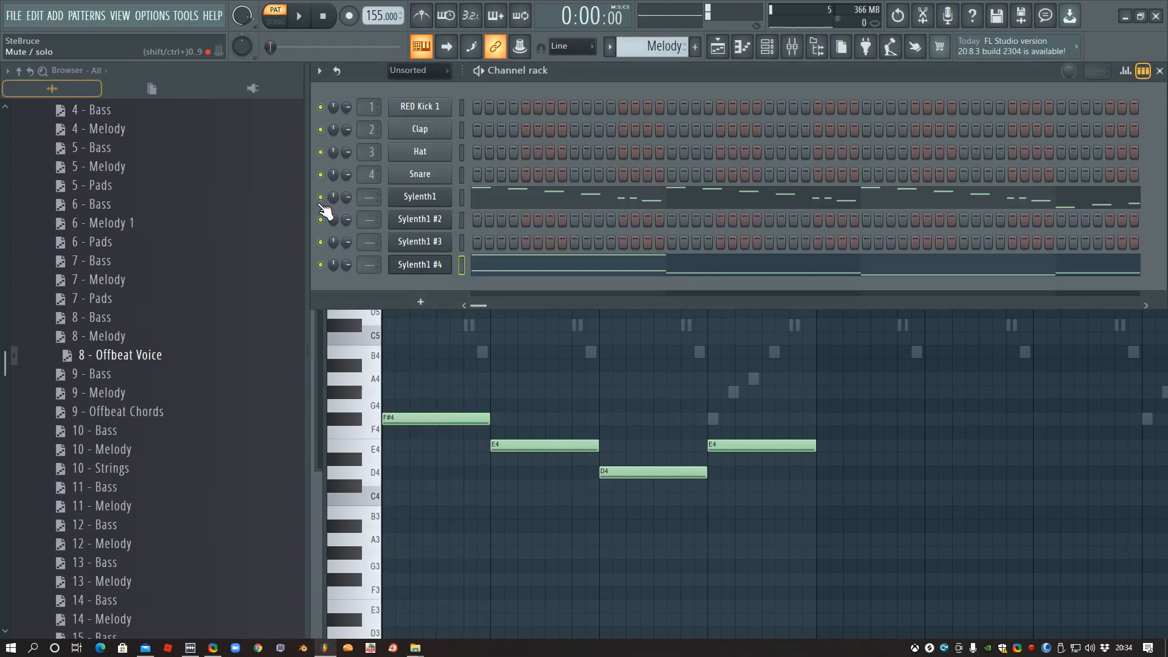
pyautogui.click(513, 270)
pyautogui.click(513, 270)
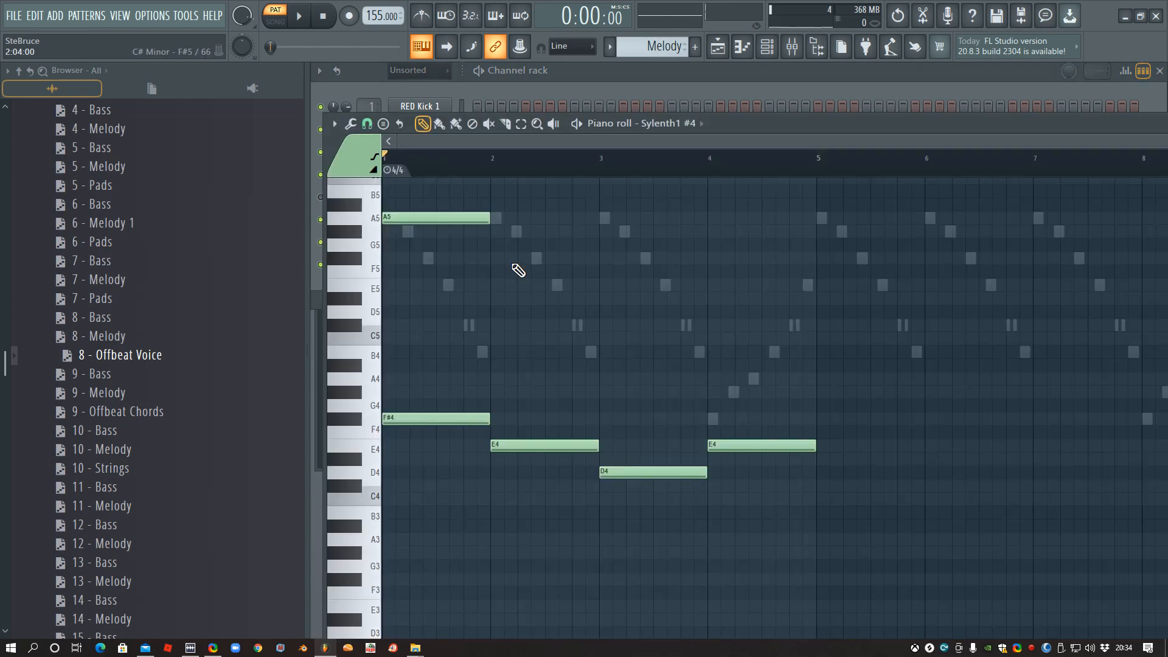
pyautogui.press('space')
pyautogui.press('space')
pyautogui.click(496, 232)
pyautogui.press('space')
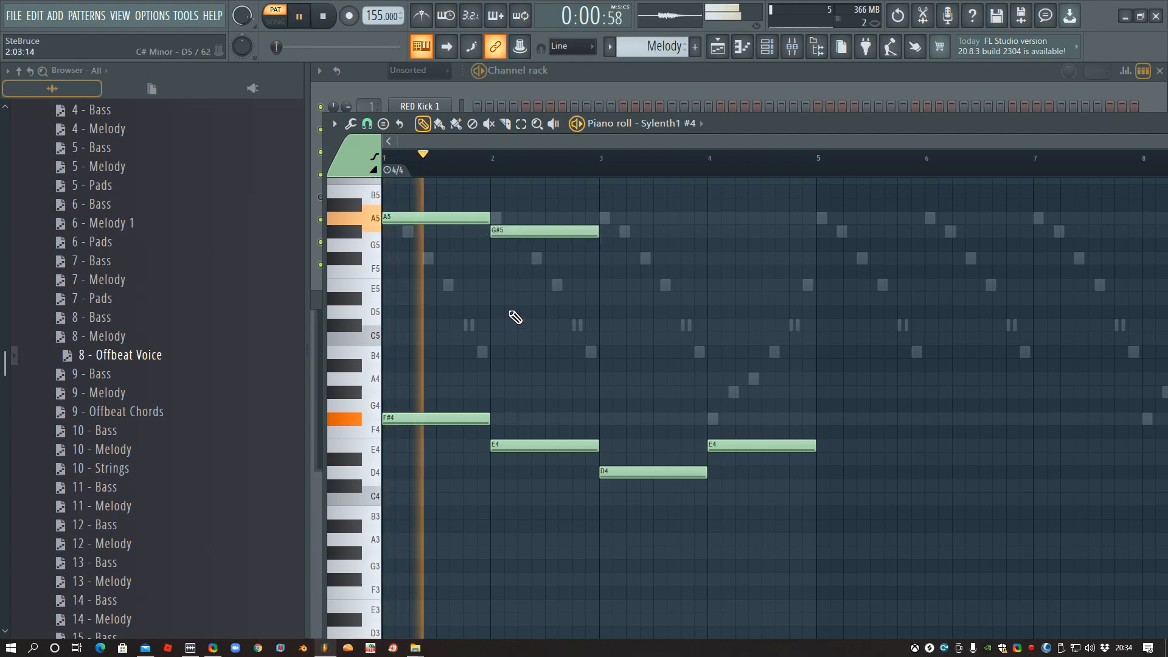
# - Add one-bar notes F#5 at bar 3 and G#5 at bar 4 of Sylenth1 #4, then stop playback
pyautogui.click(601, 257)
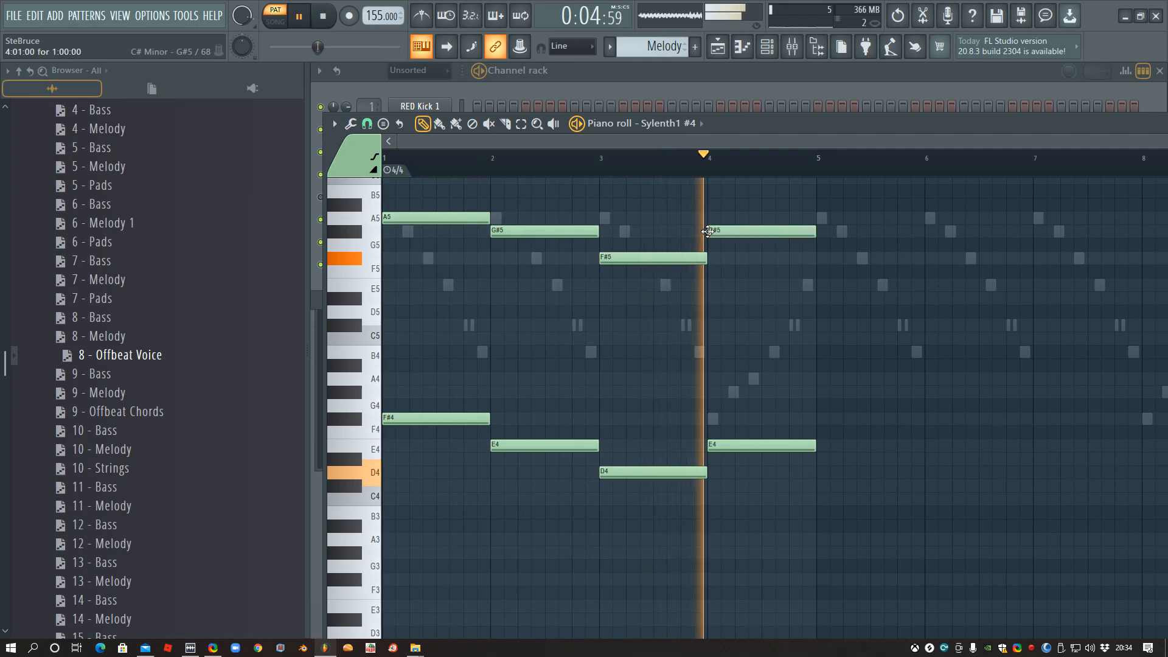
pyautogui.click(709, 231)
pyautogui.press('space')
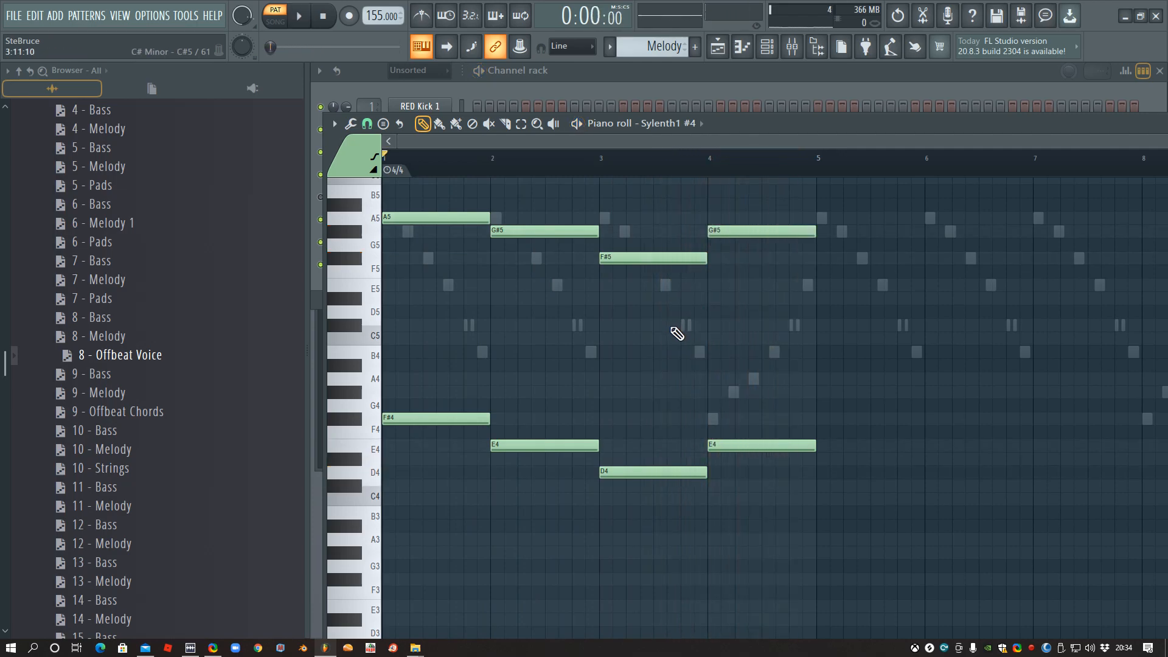
# - Try a one-bar C6 note at bar 1 of Sylenth1 #4, replace it with C#6 and play the pattern
pyautogui.scroll(3, 669, 325)
pyautogui.scroll(-1, 663, 332)
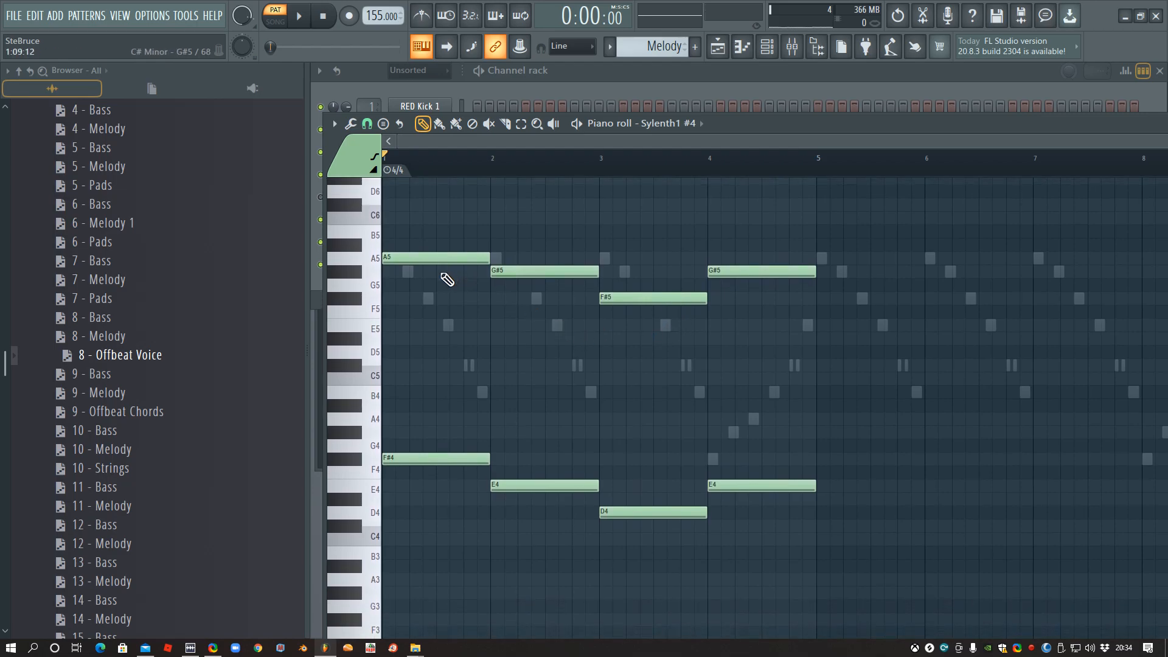
pyautogui.click(396, 218)
pyautogui.press('space')
pyautogui.rightClick(406, 219)
pyautogui.press('space')
pyautogui.click(386, 206)
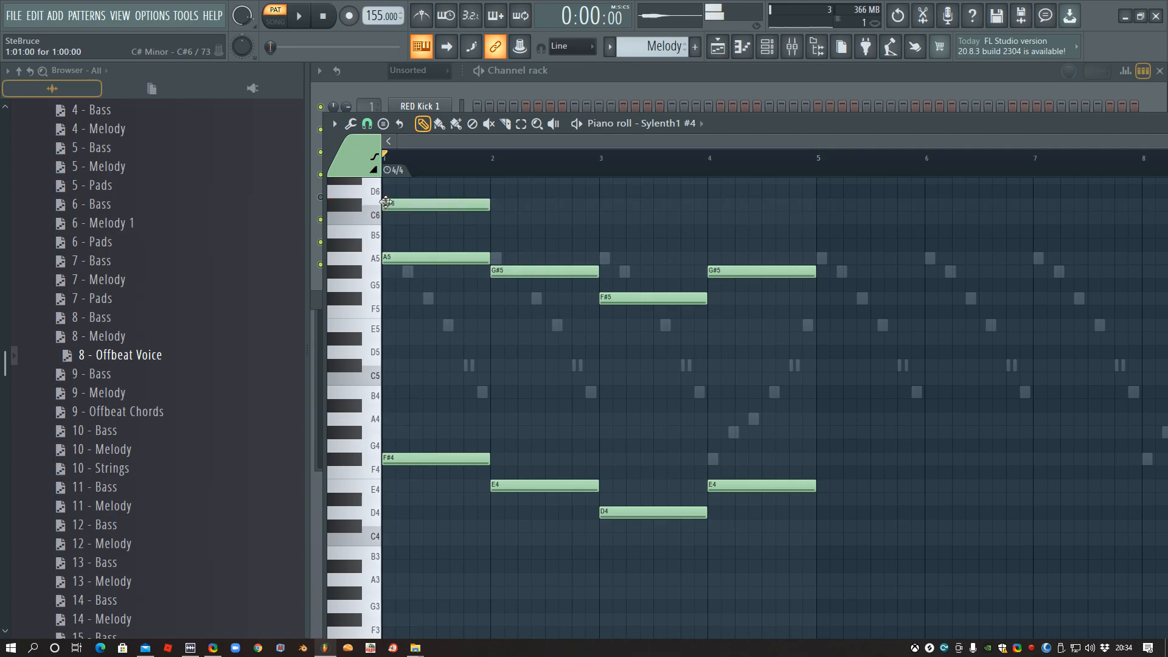
pyautogui.press('space')
# - Try an upper line of one-bar notes B5, A5 and B5 across bars 2 to 4 of Sylenth1 #4 during playback
pyautogui.click(494, 217)
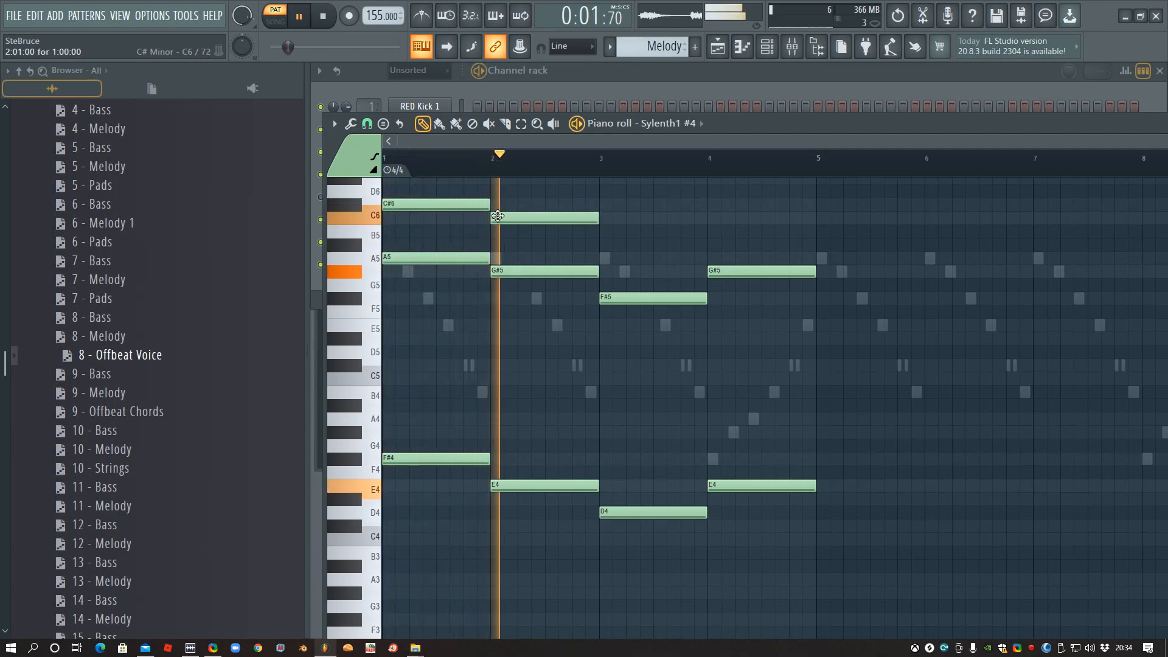
pyautogui.rightClick(500, 219)
pyautogui.press('space')
pyautogui.click(500, 231)
pyautogui.press('space')
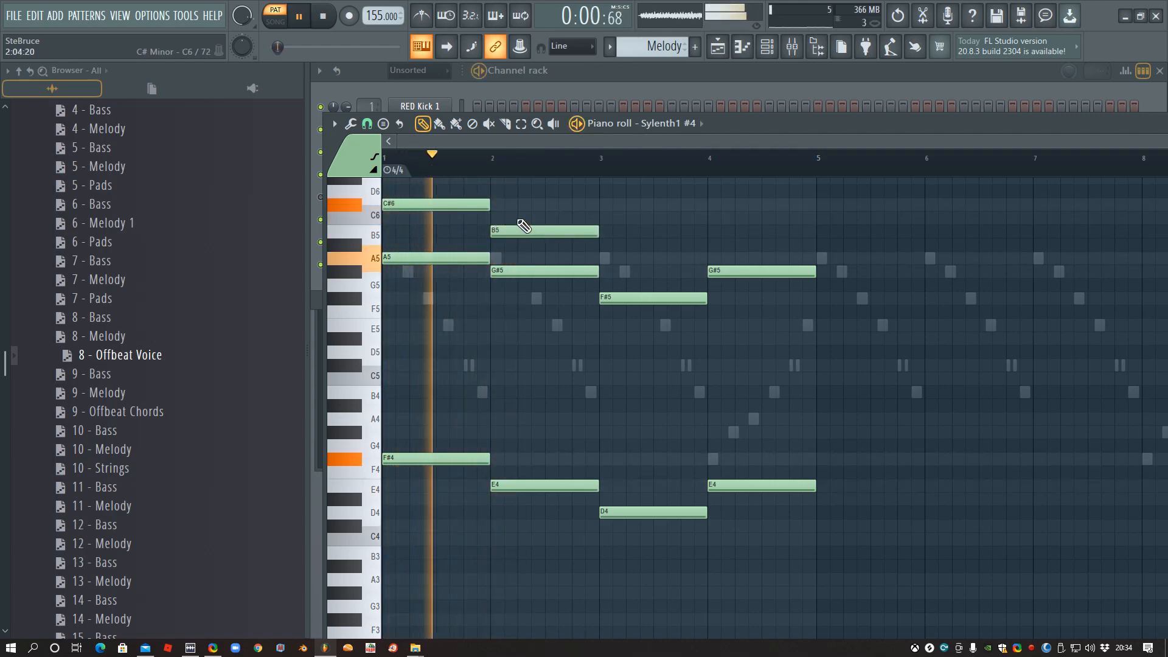
pyautogui.click(605, 204)
pyautogui.moveTo(619, 203); pyautogui.dragTo(605, 258)
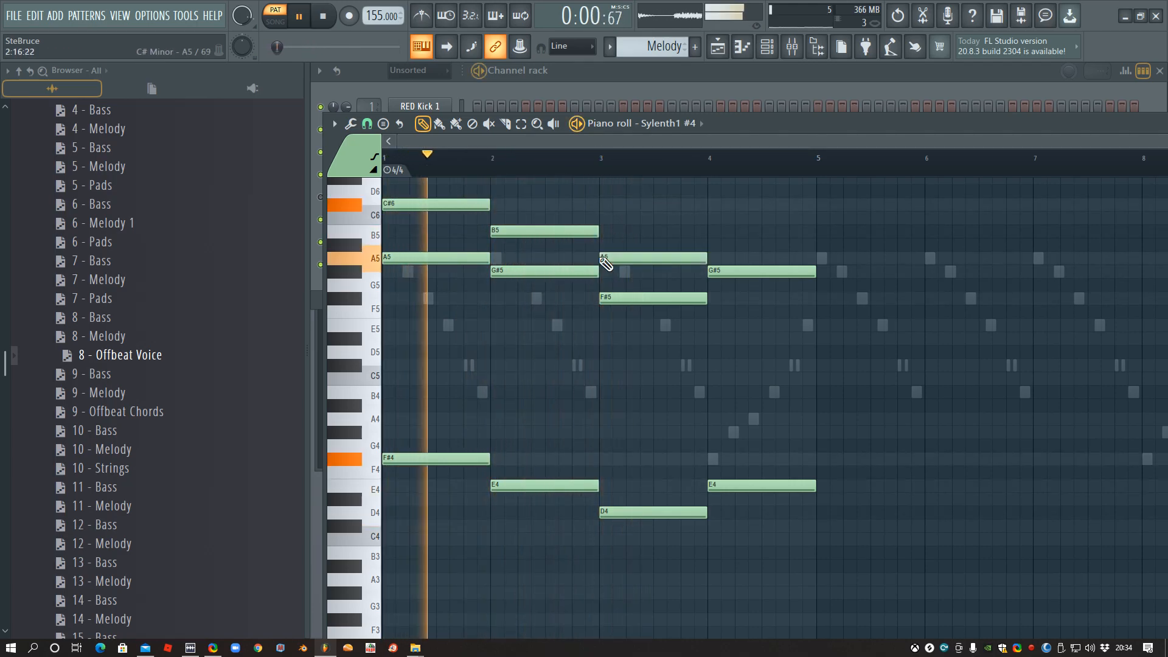
pyautogui.click(709, 230)
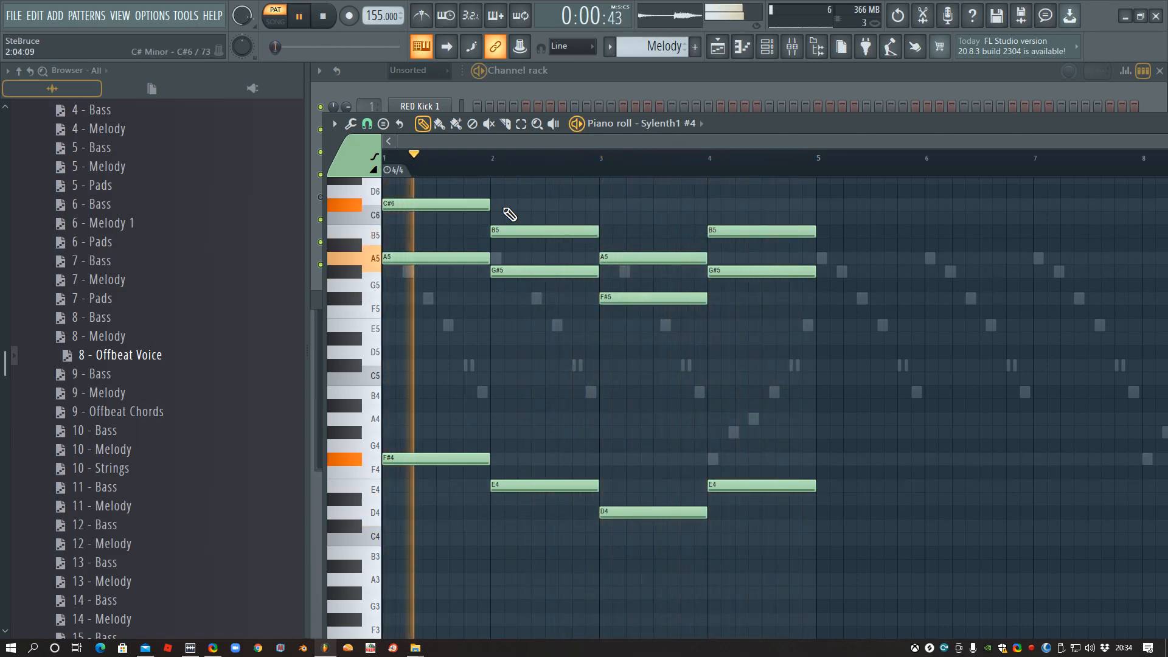
# - Remove the C#6 note at bar 1, undo the removal and play the pattern again
pyautogui.rightClick(474, 205)
pyautogui.press('space')
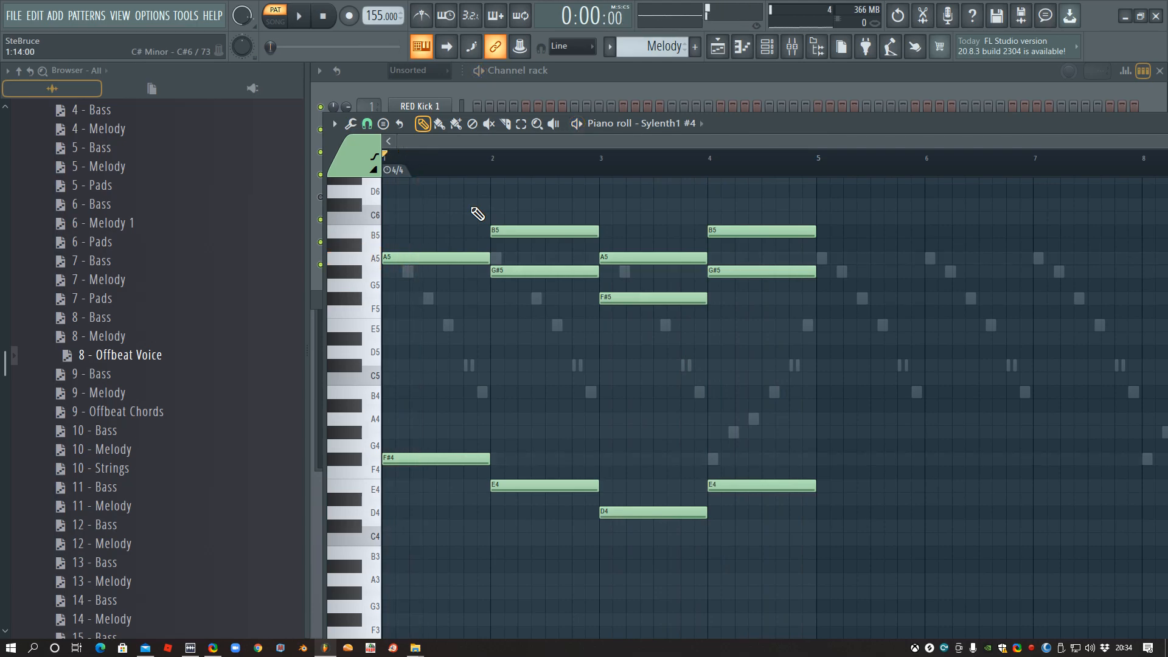
pyautogui.hotkey('ctrl', 'z')
pyautogui.click(605, 80)
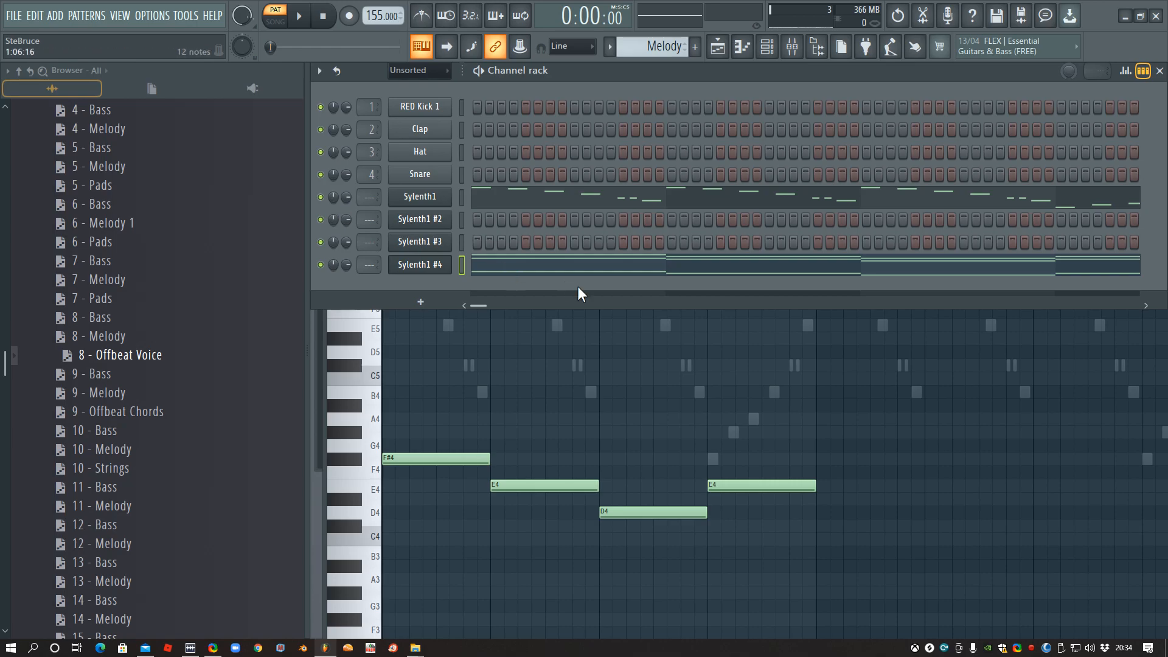
pyautogui.press('space')
pyautogui.click(515, 266)
pyautogui.click(515, 267)
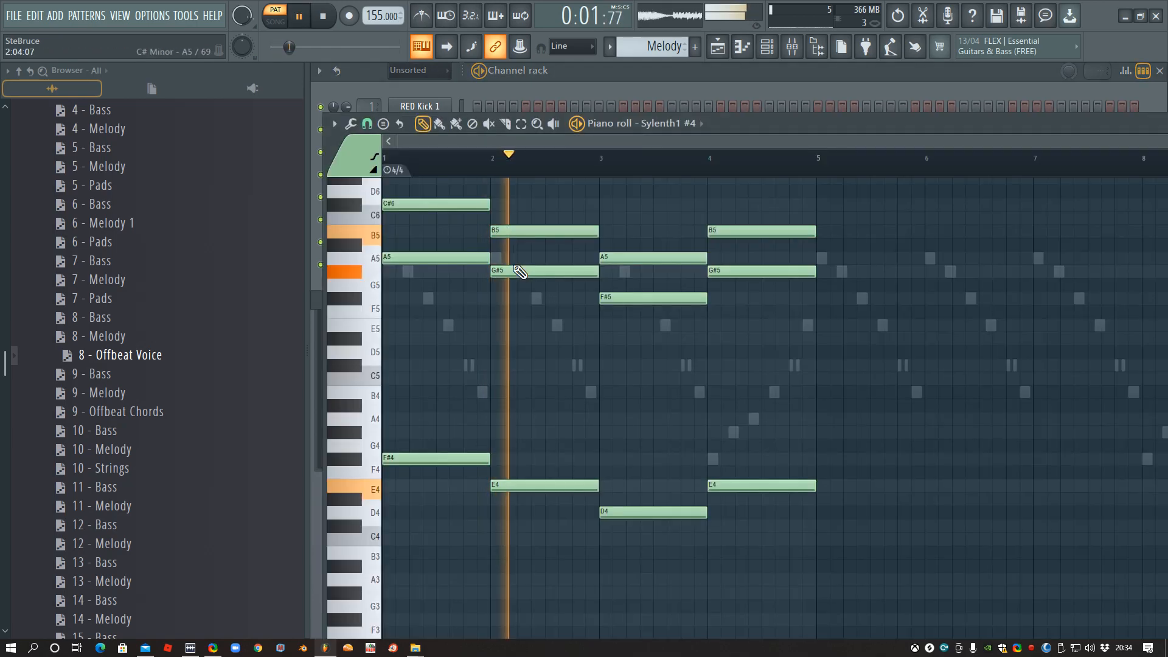
pyautogui.press('space')
# - Delete the upper C#6, B5, A5 and B5 notes across bars 1 to 4 of Sylenth1 #4 and replay the pattern
pyautogui.rightClick(470, 203)
pyautogui.rightClick(523, 232)
pyautogui.press('space')
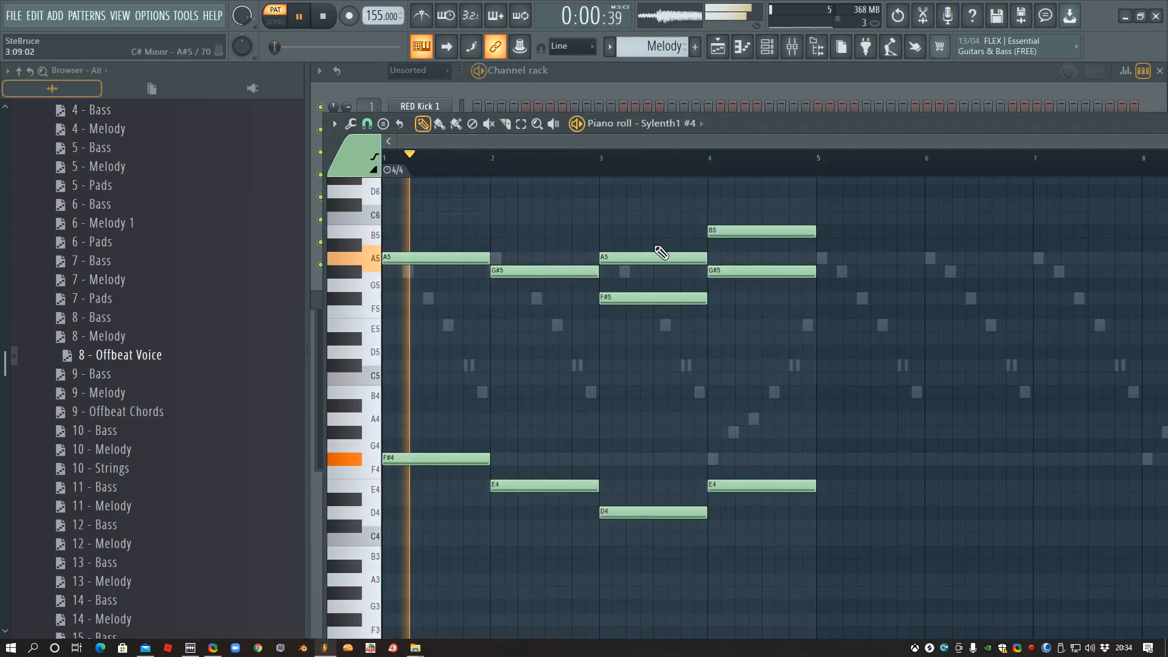
pyautogui.rightClick(760, 231)
# - Mute the Sylenth1 channel in the channel rack and play the pattern briefly
pyautogui.click(679, 110)
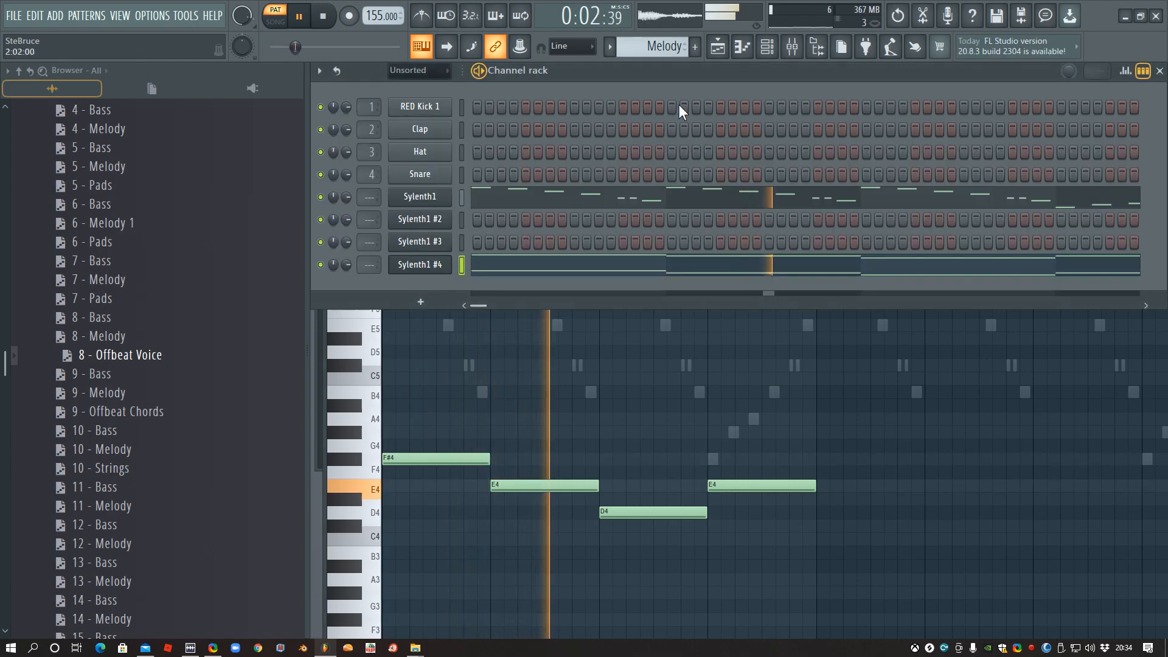
pyautogui.press('space')
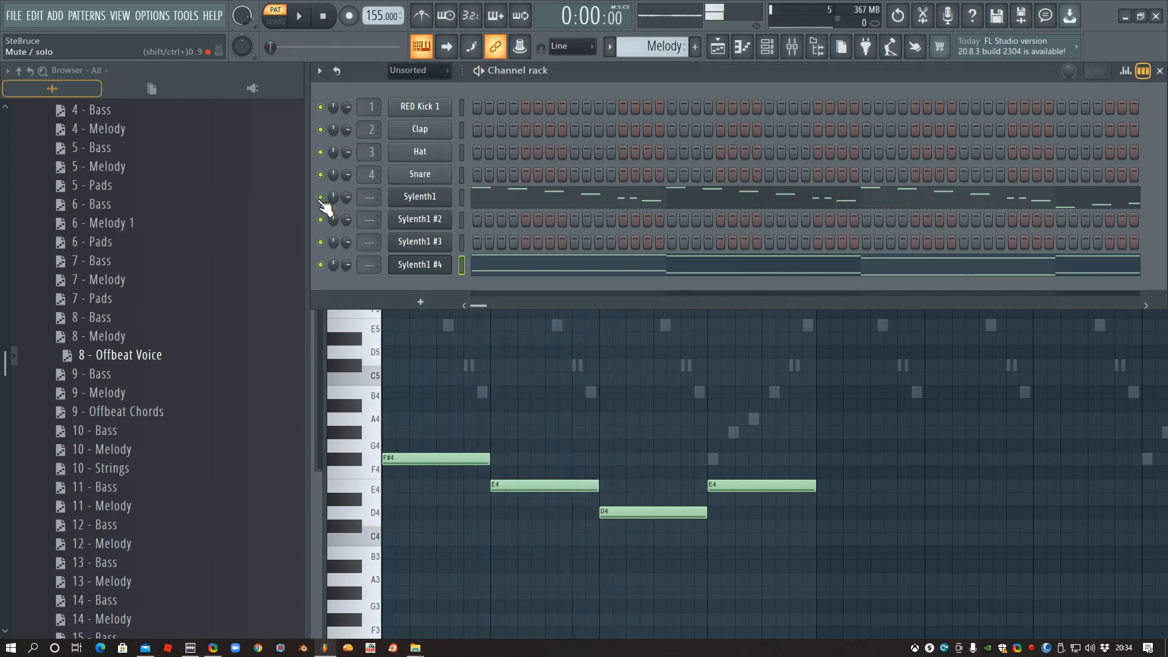
pyautogui.press('space')
pyautogui.press('space')
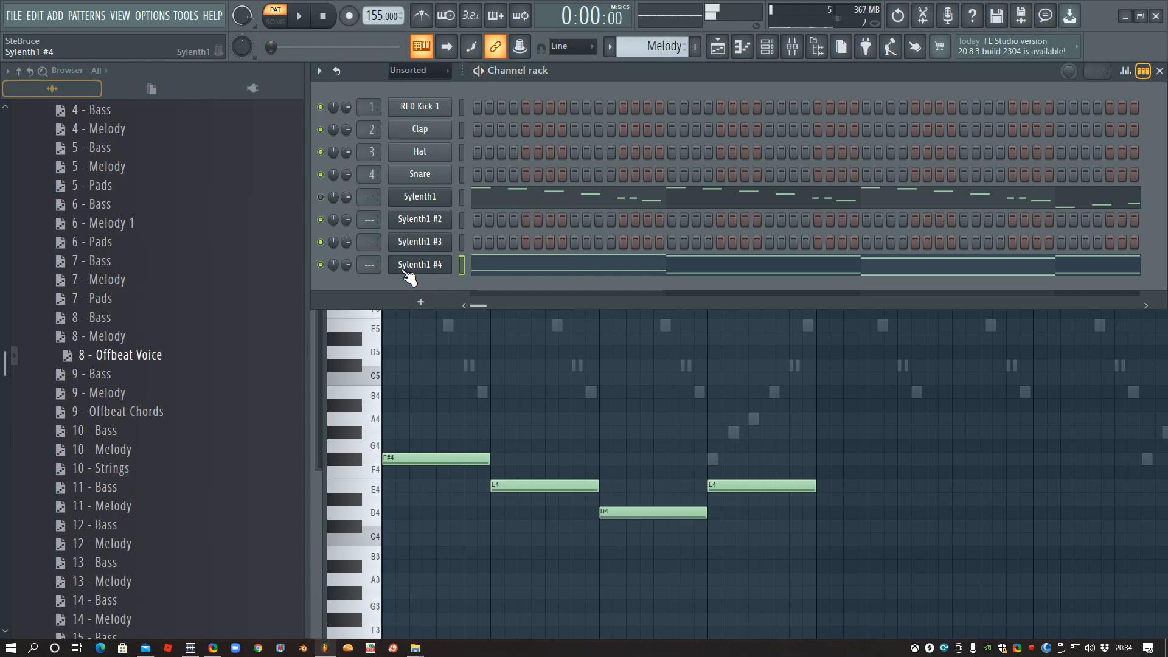
# - Route Sylenth1 #4 to mixer track 5, load Fruity Parametric EQ 2 in its first effect slot and start playback
pyautogui.click(412, 269)
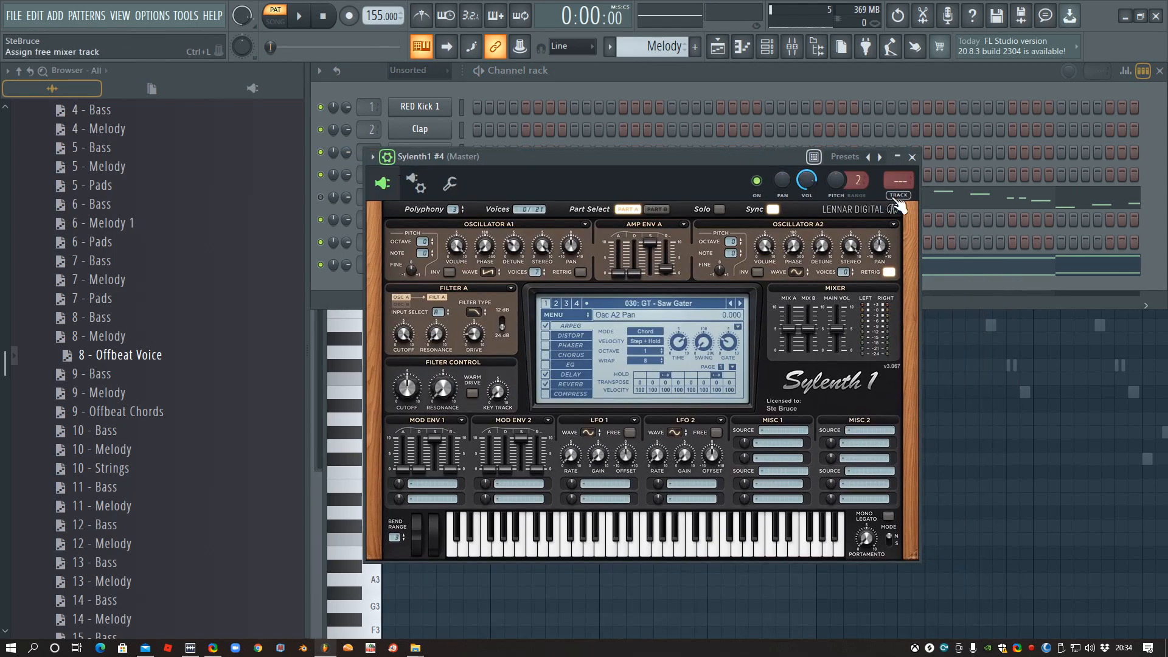
pyautogui.click(896, 204)
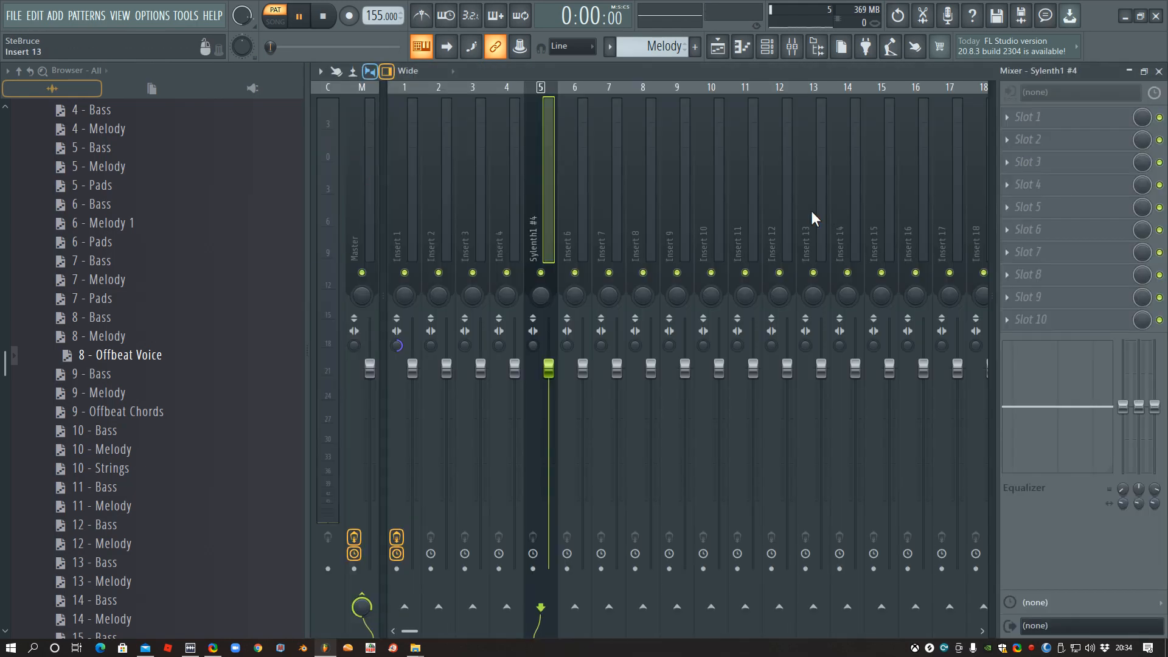
pyautogui.click(1018, 119)
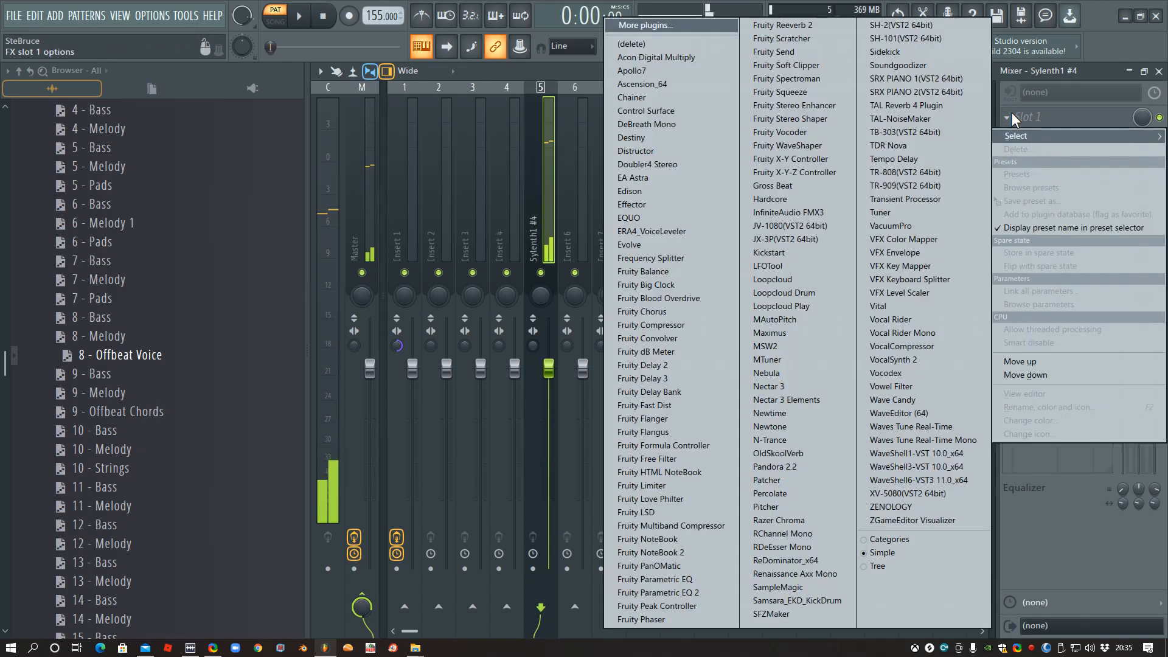
pyautogui.click(695, 593)
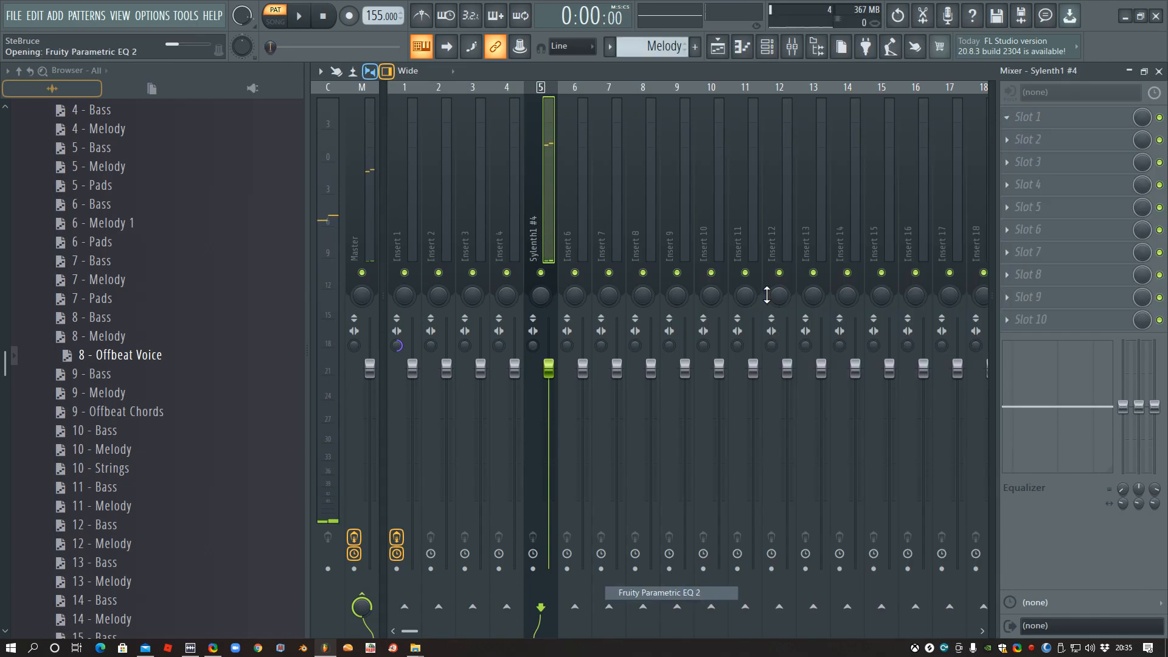
pyautogui.press('space')
# - Boost EQ band 6 by about 4 dB near 6118 Hz and raise band 5 slightly on Sylenth1 #4
pyautogui.moveTo(720, 339); pyautogui.dragTo(725, 306)
pyautogui.moveTo(634, 335); pyautogui.dragTo(659, 325)
pyautogui.moveTo(725, 302); pyautogui.dragTo(721, 309)
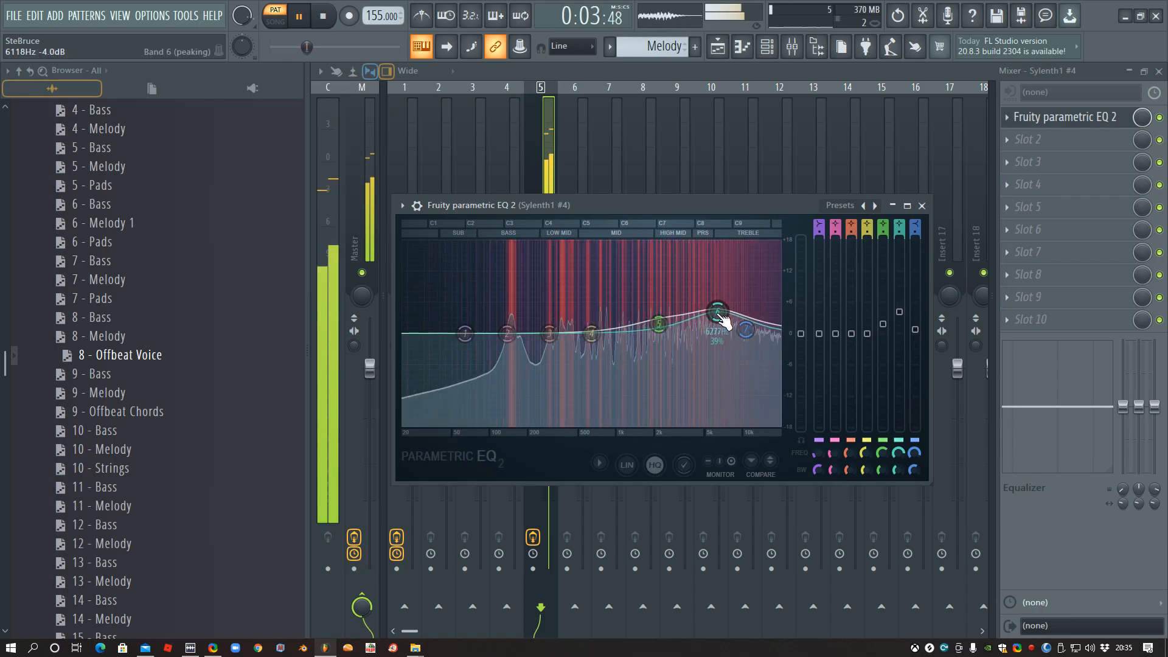
pyautogui.press('space')
# - Change EQ band 1 to a high pass at about 99 Hz, then stop playback and close the EQ
pyautogui.moveTo(819, 226)
pyautogui.mouseDown()
pyautogui.moveTo(819, 241)
pyautogui.moveTo(820, 219)
pyautogui.mouseUp()
pyautogui.press('space')
pyautogui.moveTo(465, 334); pyautogui.dragTo(494, 333)
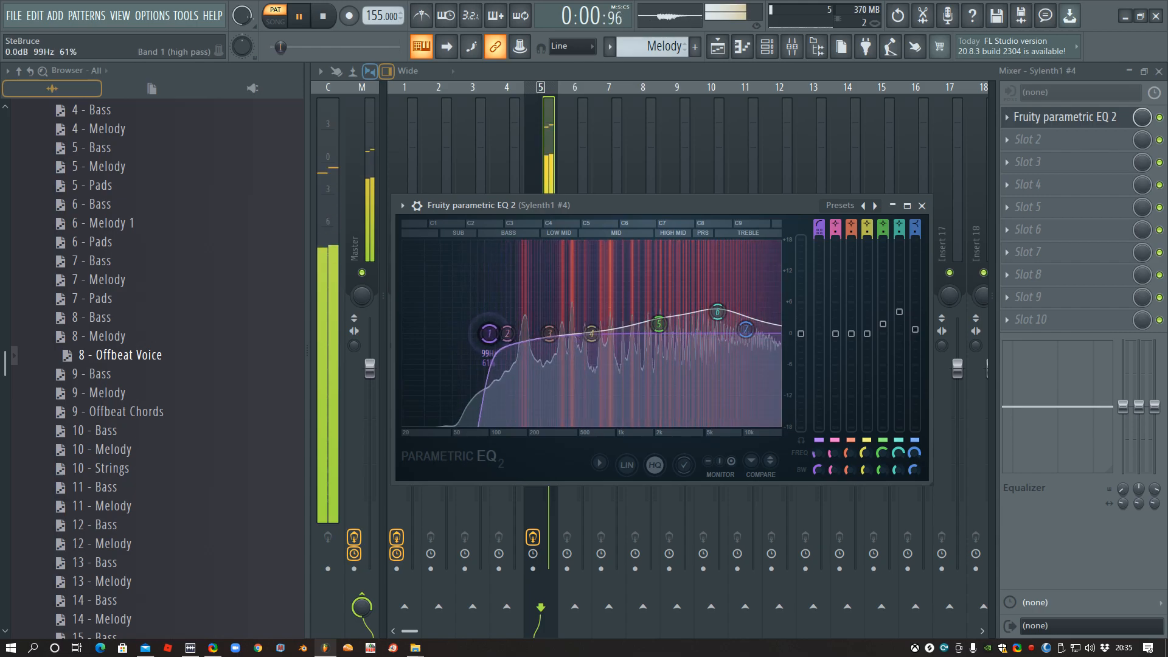
pyautogui.press('space')
pyautogui.click(997, 73)
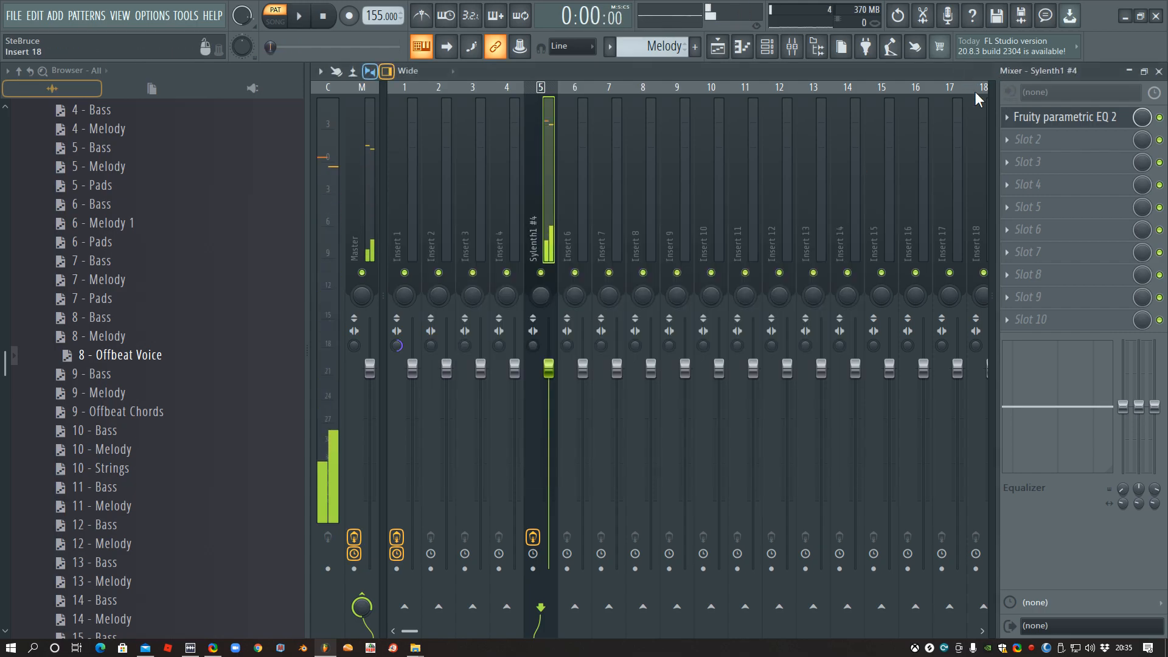
# - Load Sidekick in the second effect slot of Sylenth1 #4, slightly soften its rising curve and set the mix to 51%
pyautogui.click(1008, 140)
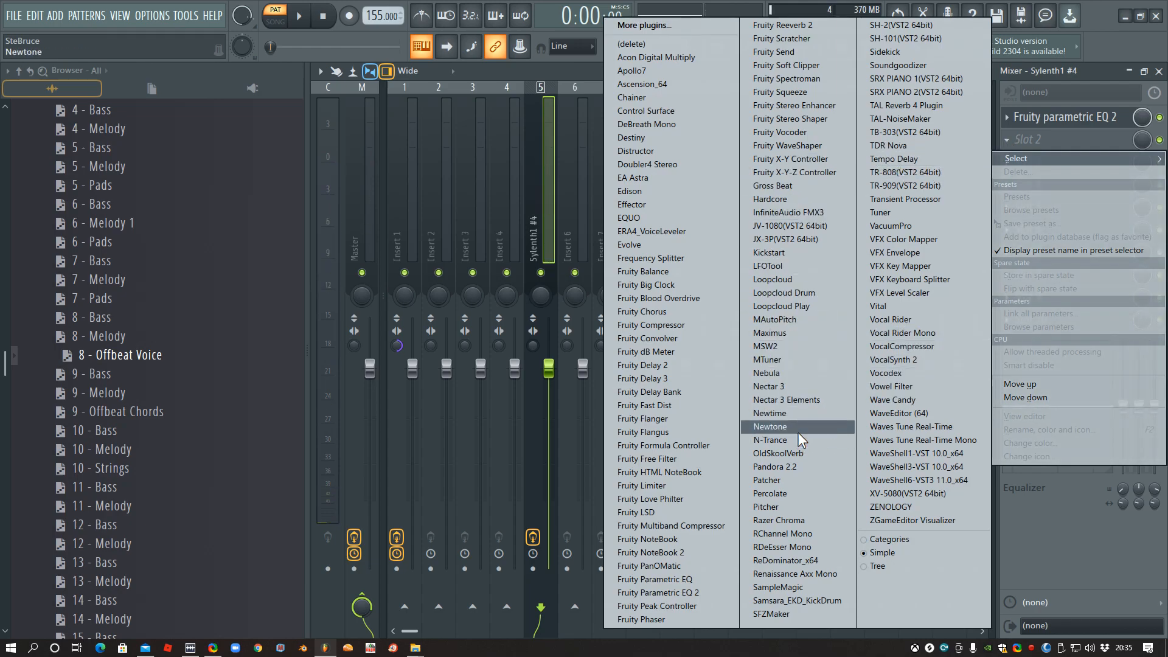
pyautogui.click(920, 53)
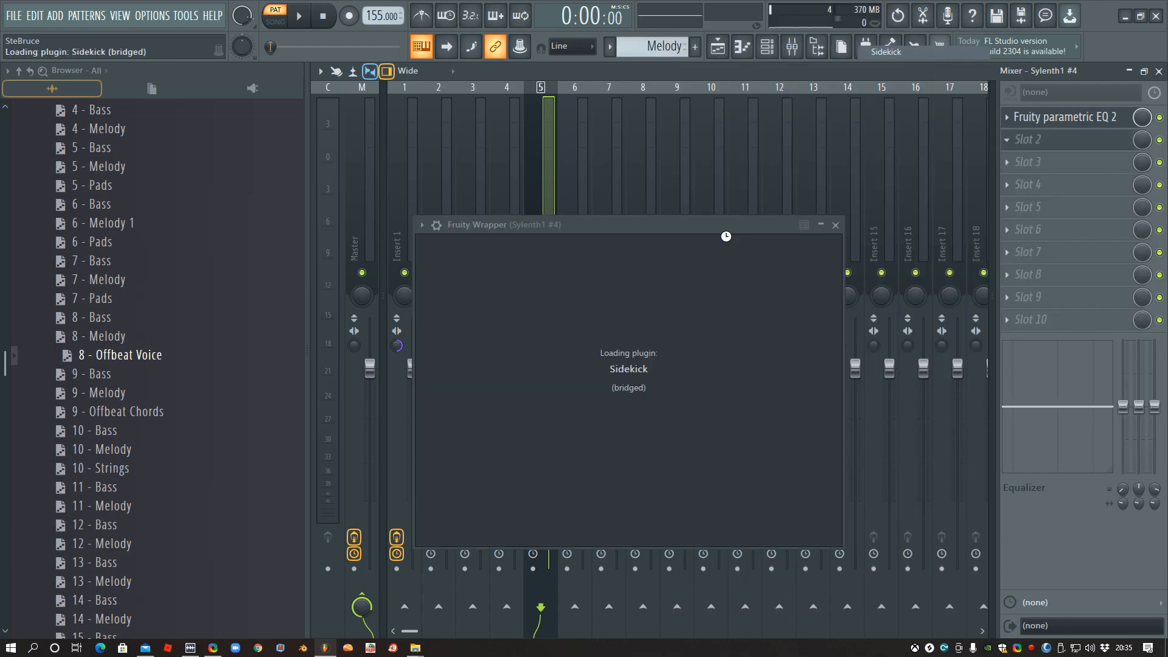
pyautogui.click(298, 16)
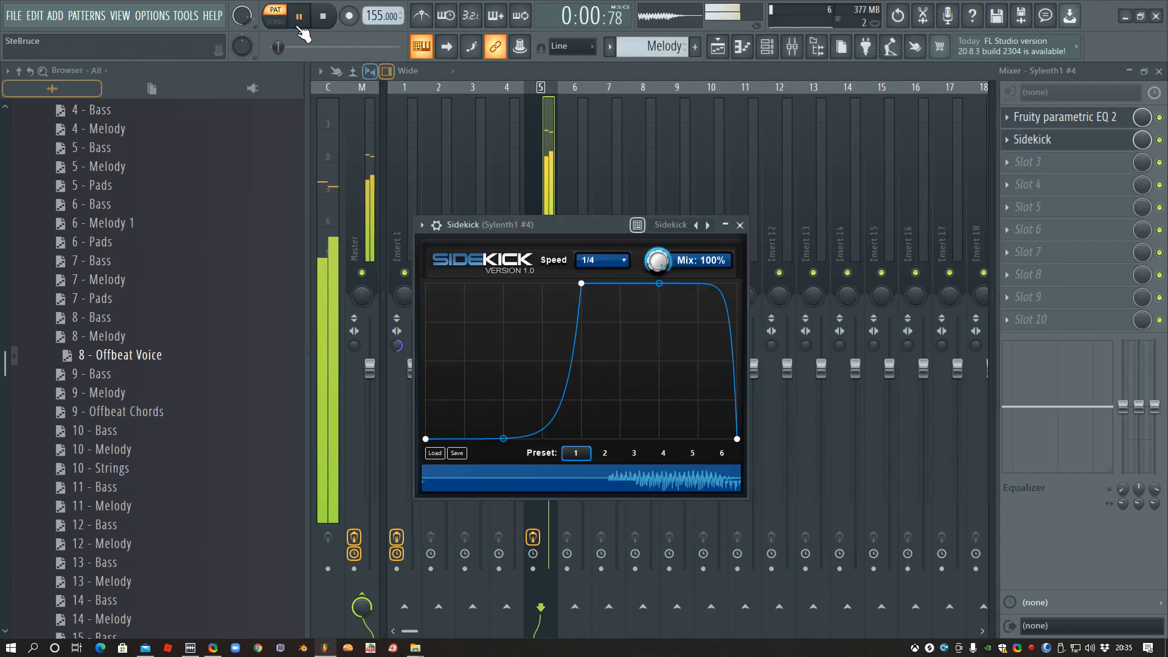
pyautogui.moveTo(657, 261); pyautogui.dragTo(657, 277)
pyautogui.moveTo(503, 438); pyautogui.dragTo(504, 435)
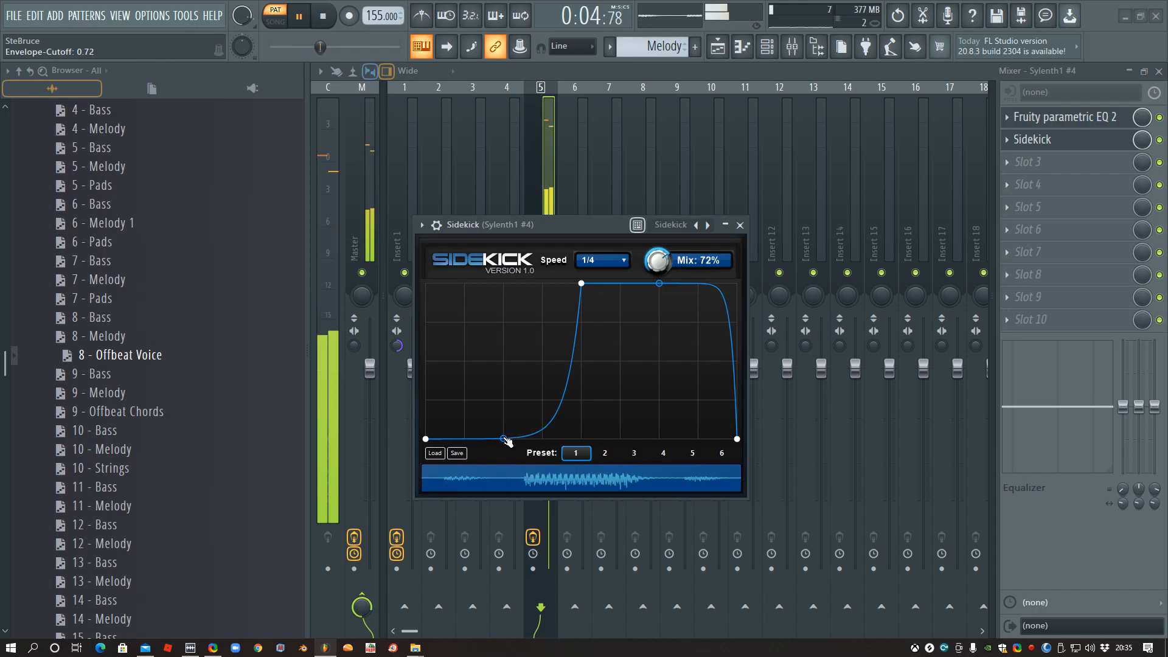
pyautogui.moveTo(658, 260); pyautogui.dragTo(658, 273)
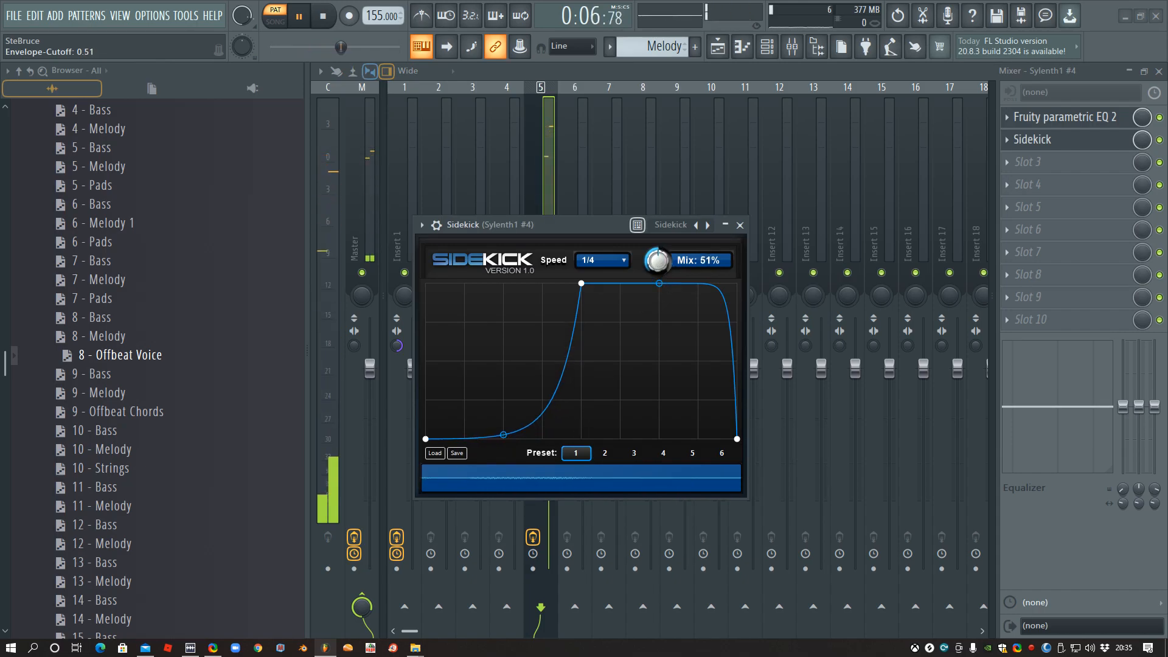
# - Restart playback and switch Sidekick off and on to compare the sound
pyautogui.click(324, 15)
pyautogui.click(300, 18)
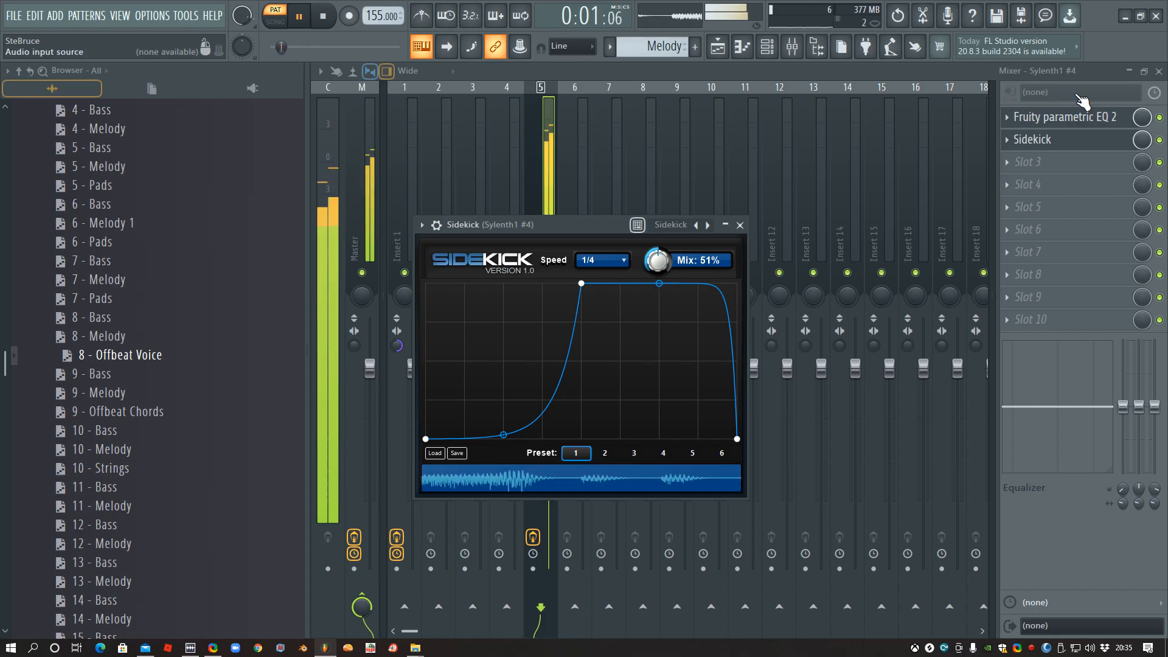
pyautogui.click(1161, 140)
pyautogui.click(1161, 141)
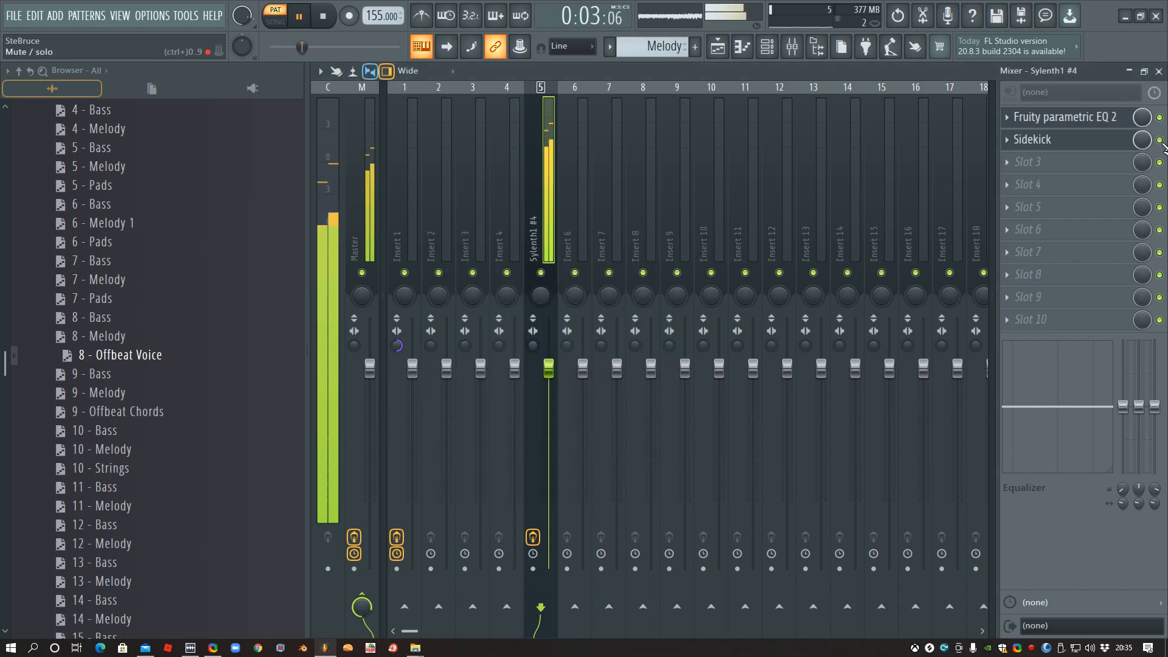
# - Close the mixer, stop playback and cut the Sylenth1 #4 notes from the Melody pattern
pyautogui.click(1159, 72)
pyautogui.press('F6')
pyautogui.press('space')
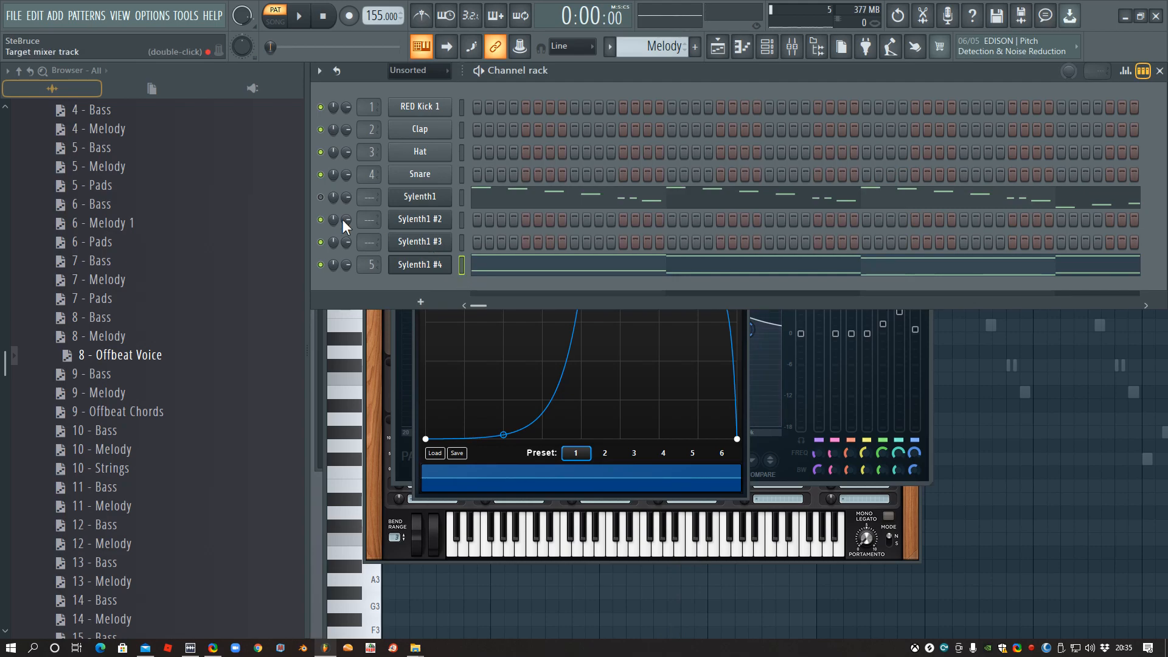
pyautogui.click(464, 270)
pyautogui.click(464, 269)
pyautogui.hotkey('ctrl', 'x')
# - Create a new pattern named Gated Pads and paste the Sylenth1 #4 notes into it
pyautogui.click(608, 48)
pyautogui.click(702, 79)
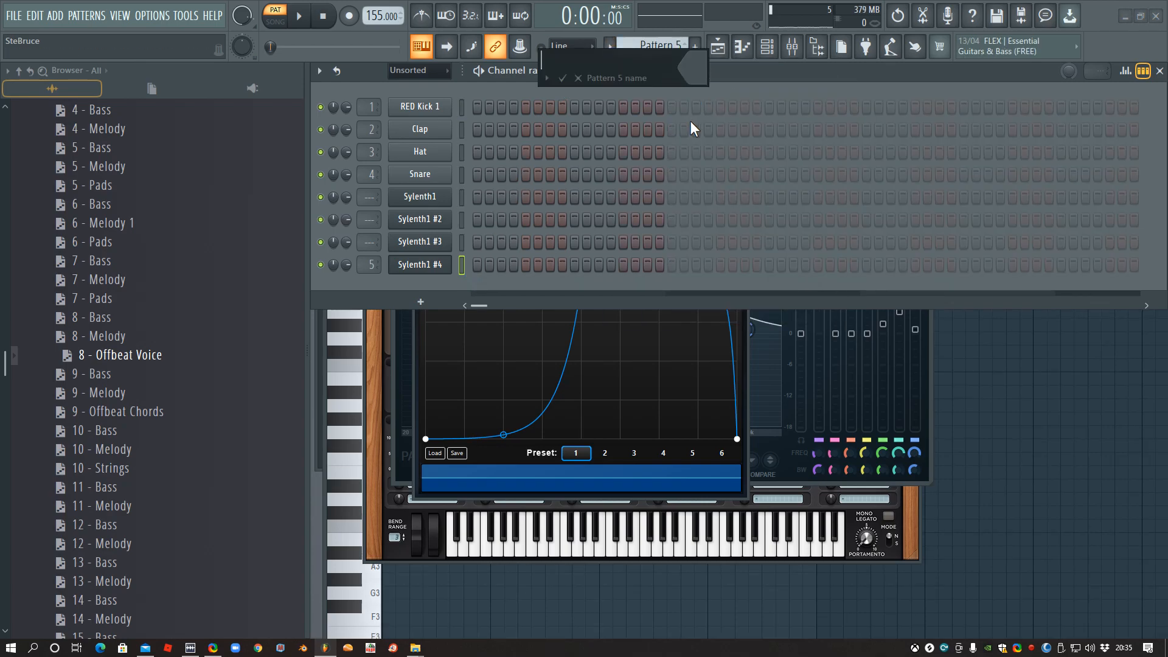
pyautogui.write('Gated Pads')
pyautogui.press('Return')
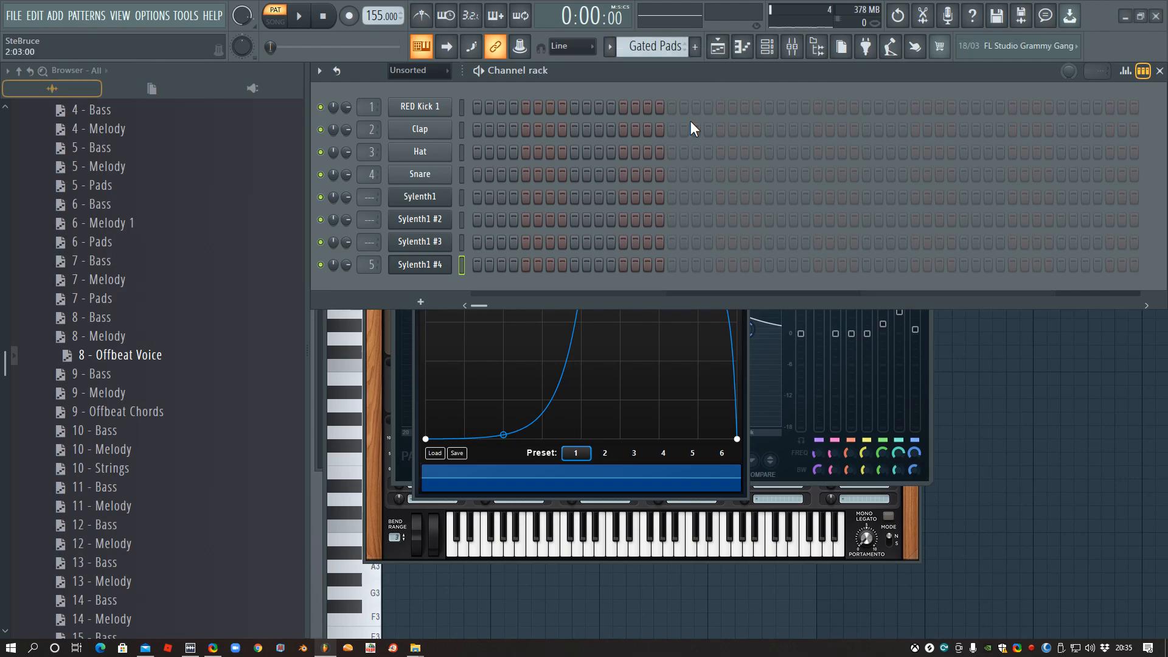
pyautogui.hotkey('ctrl', 'v')
# - Preview the Gated Pads pattern, switch to song mode and place two clips of it on Track 7 across bars 9 to 16
pyautogui.click(297, 21)
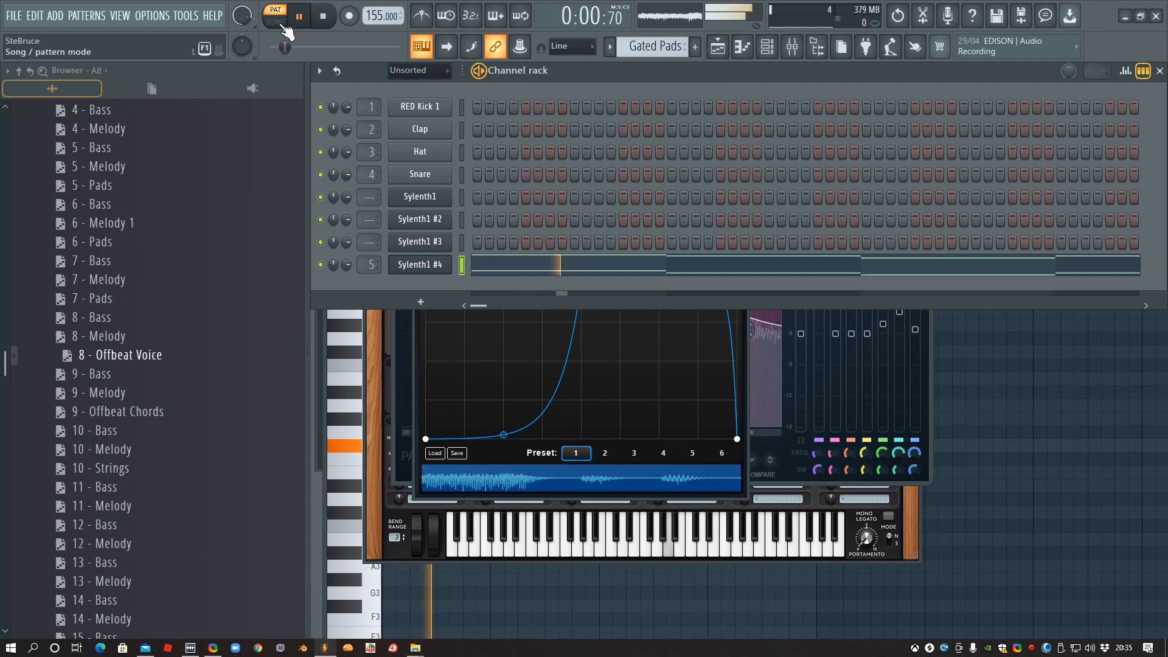
pyautogui.click(281, 25)
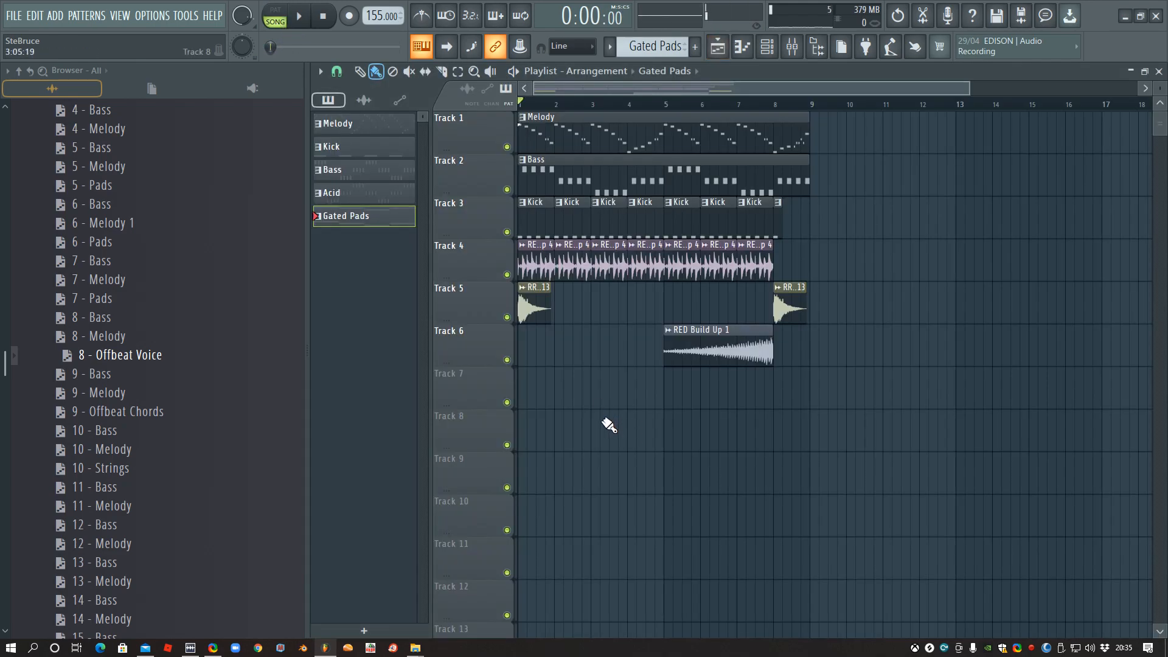
pyautogui.moveTo(813, 409); pyautogui.dragTo(985, 396)
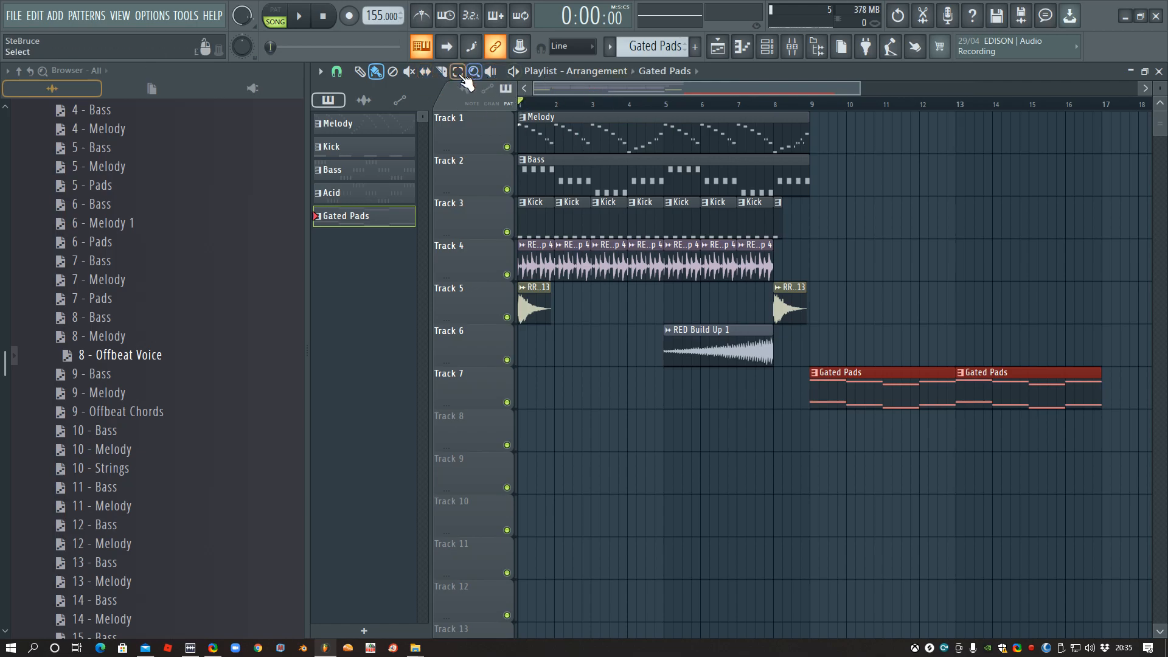
# - Duplicate the clips on Tracks 1 to 6 from bar 1 to bar 9, deselect them and play the arrangement
pyautogui.moveTo(794, 112); pyautogui.dragTo(519, 347)
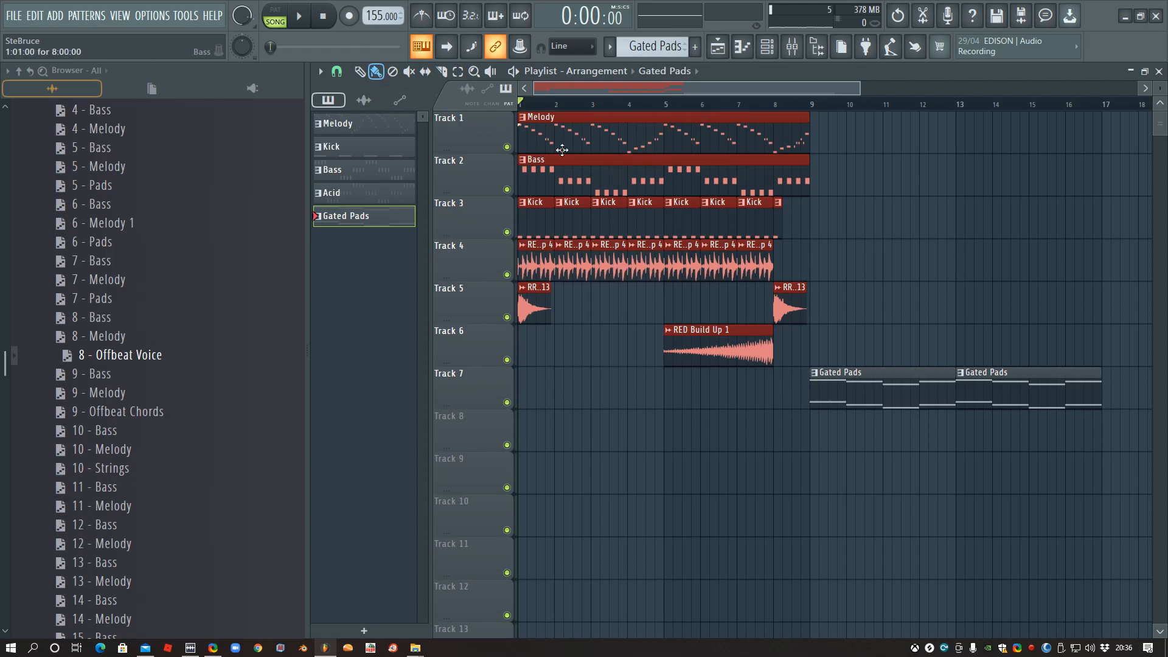
pyautogui.moveTo(546, 129); pyautogui.dragTo(837, 125)
pyautogui.click(715, 447)
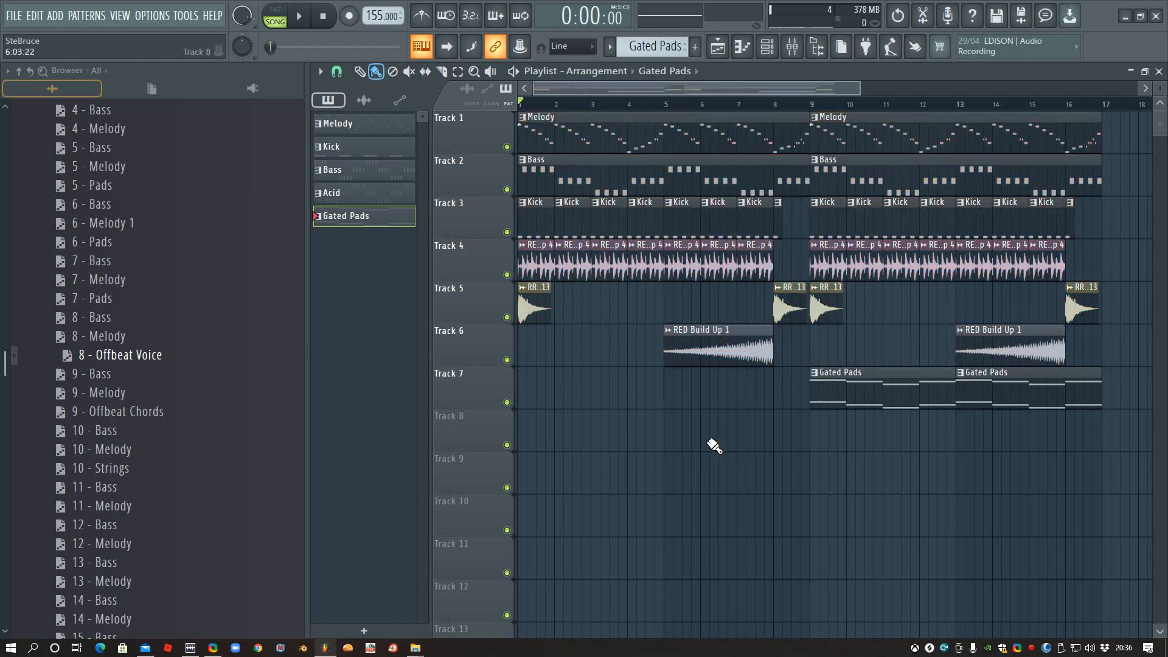
pyautogui.press('space')
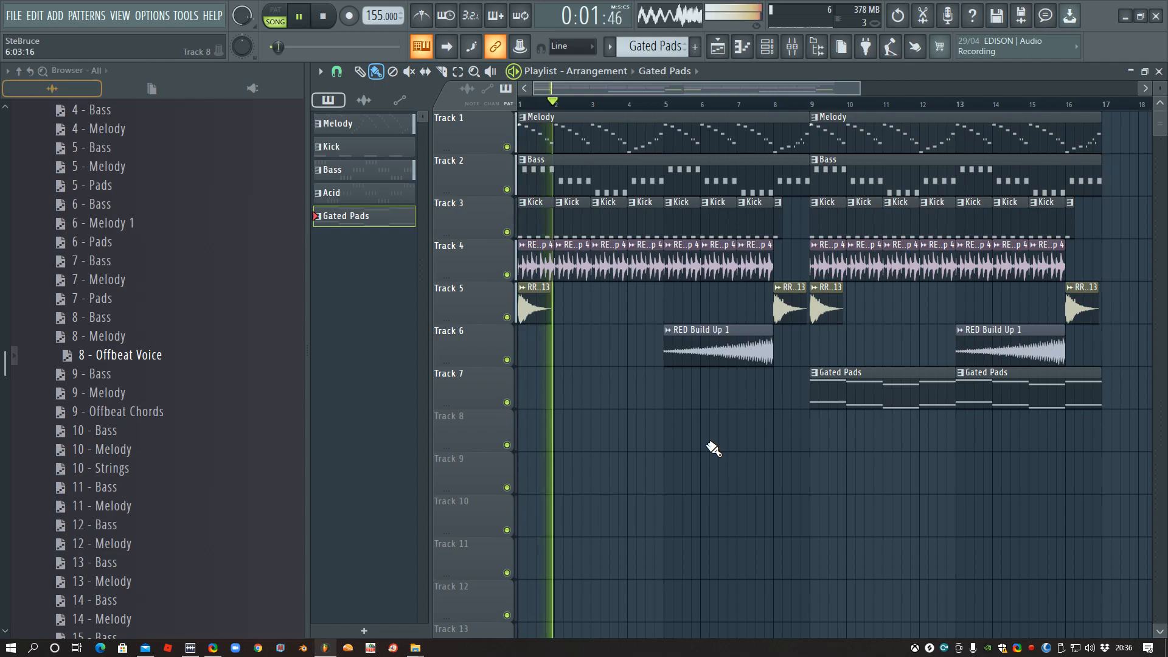
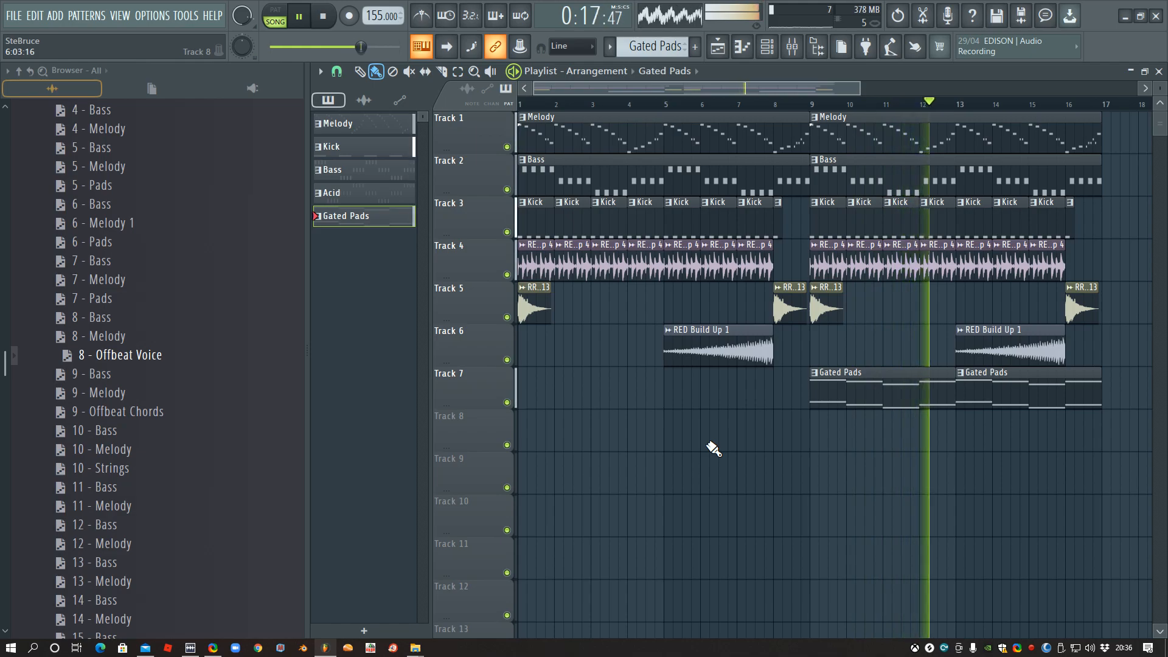
# - Stop playback and place the Acid pattern on Track 8 starting at bar 9
pyautogui.press('space')
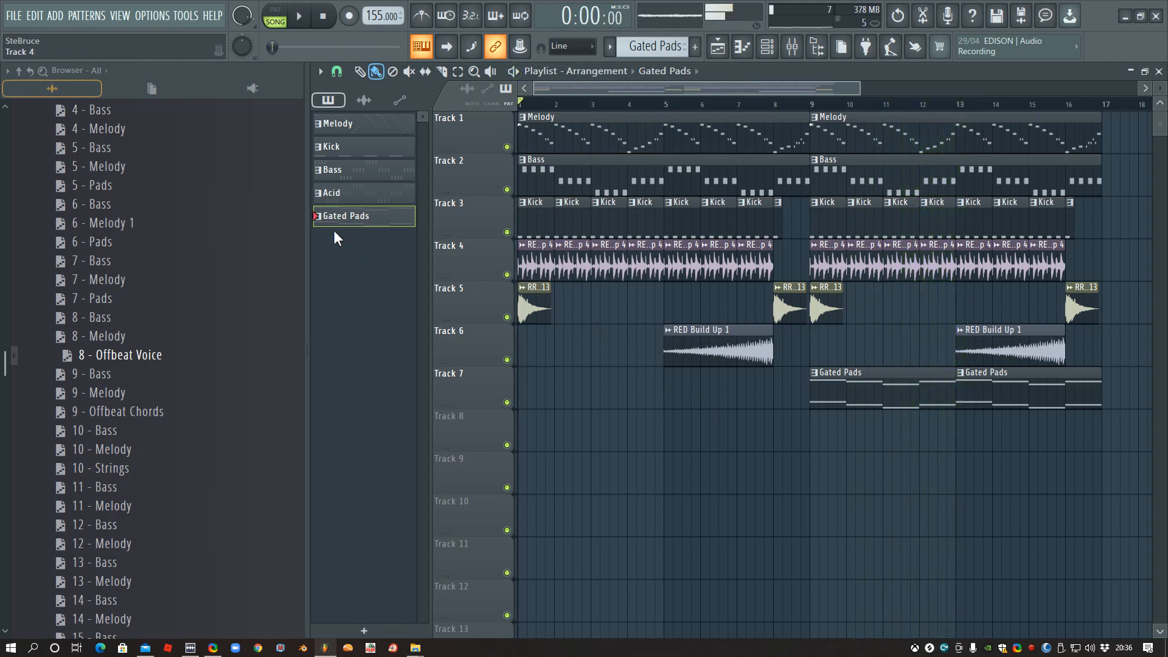
pyautogui.click(372, 199)
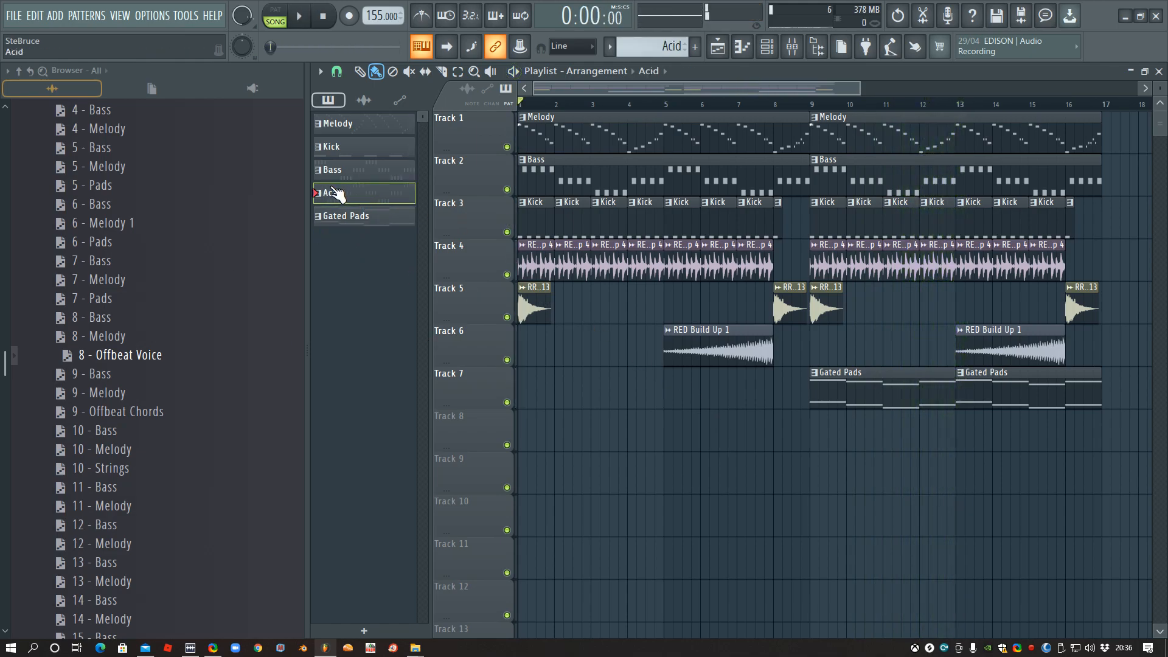
pyautogui.click(821, 441)
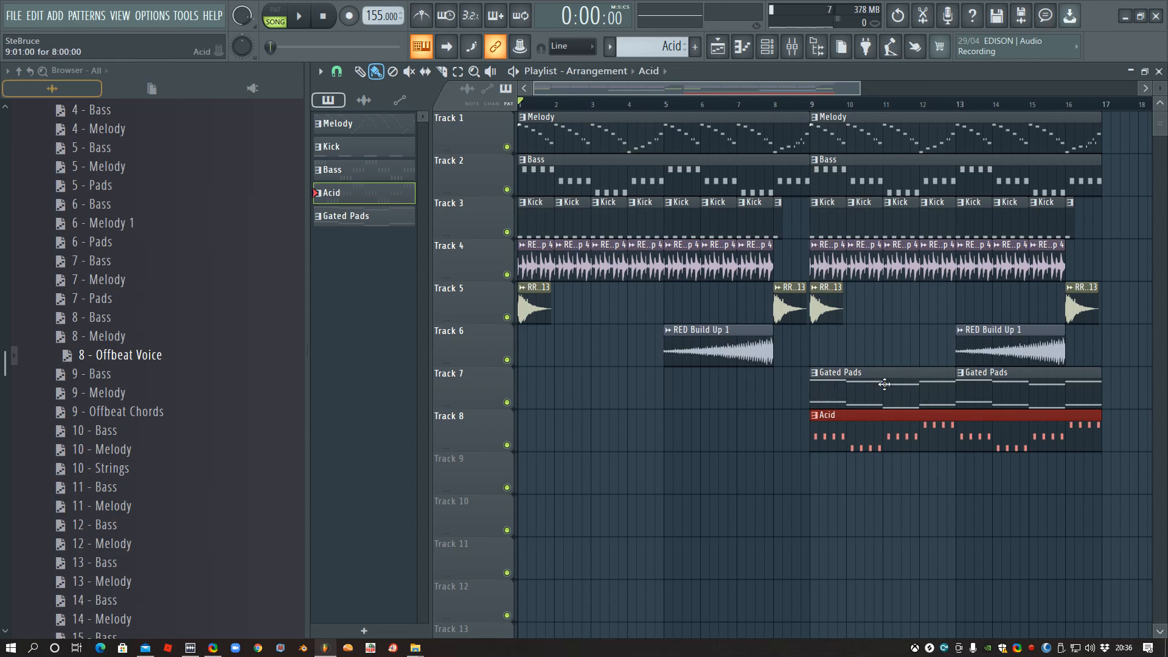
# - Audition the arrangement from bar 7, from the start and from bar 9 with the acid layer
pyautogui.click(737, 106)
pyautogui.press('space')
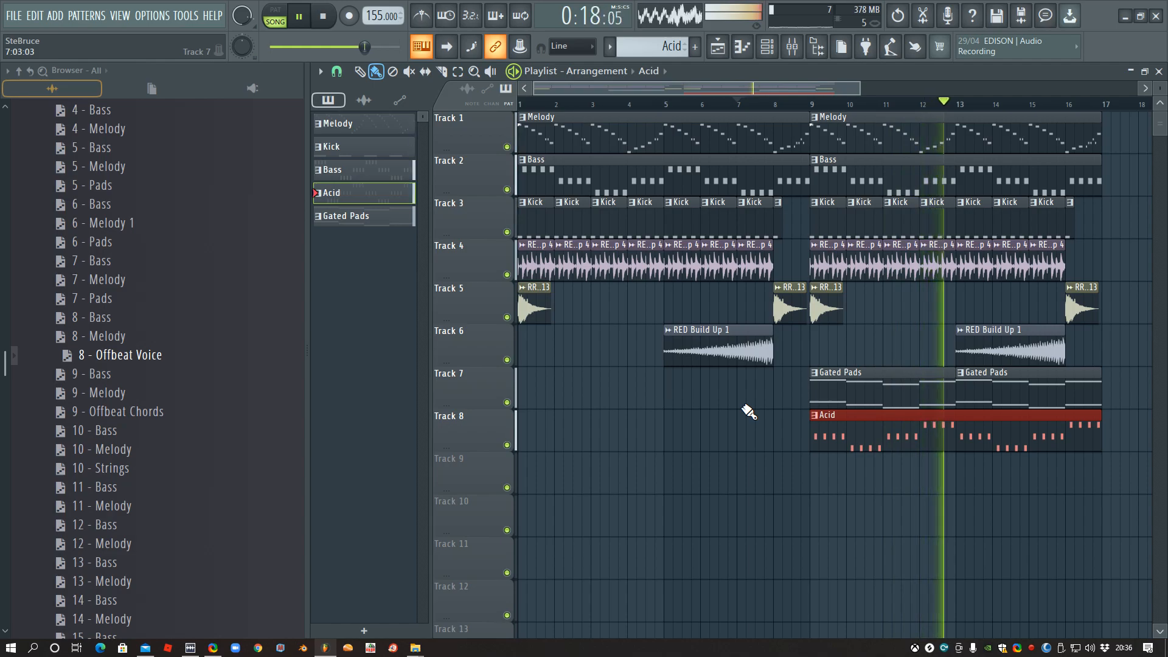
pyautogui.press('space')
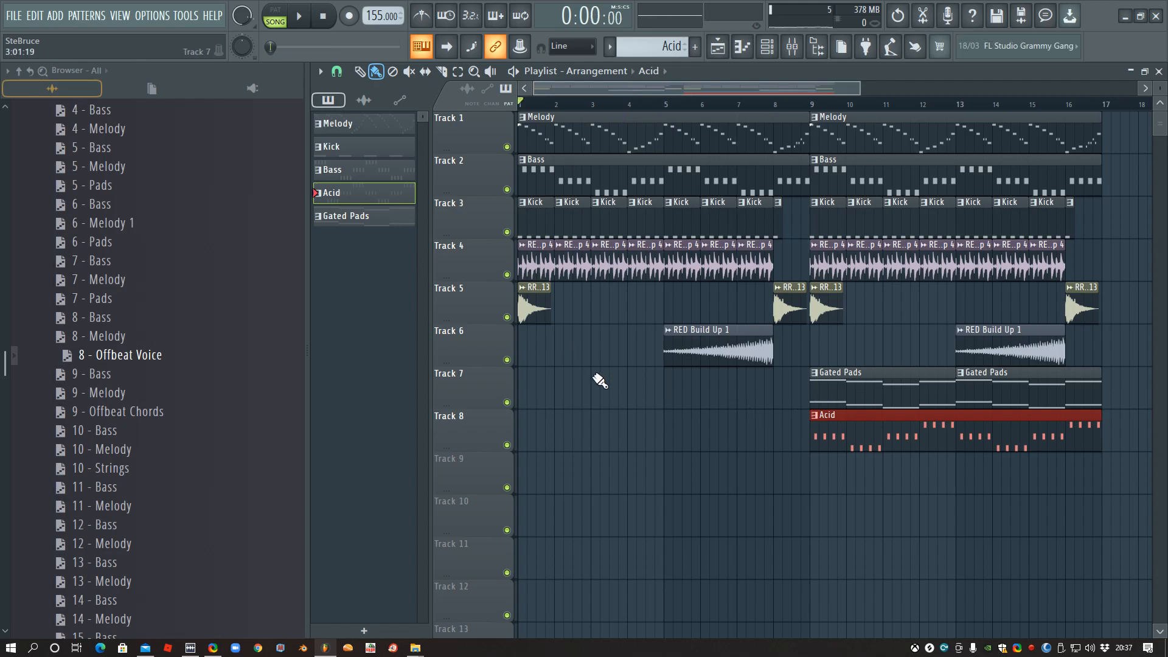
pyautogui.press('space')
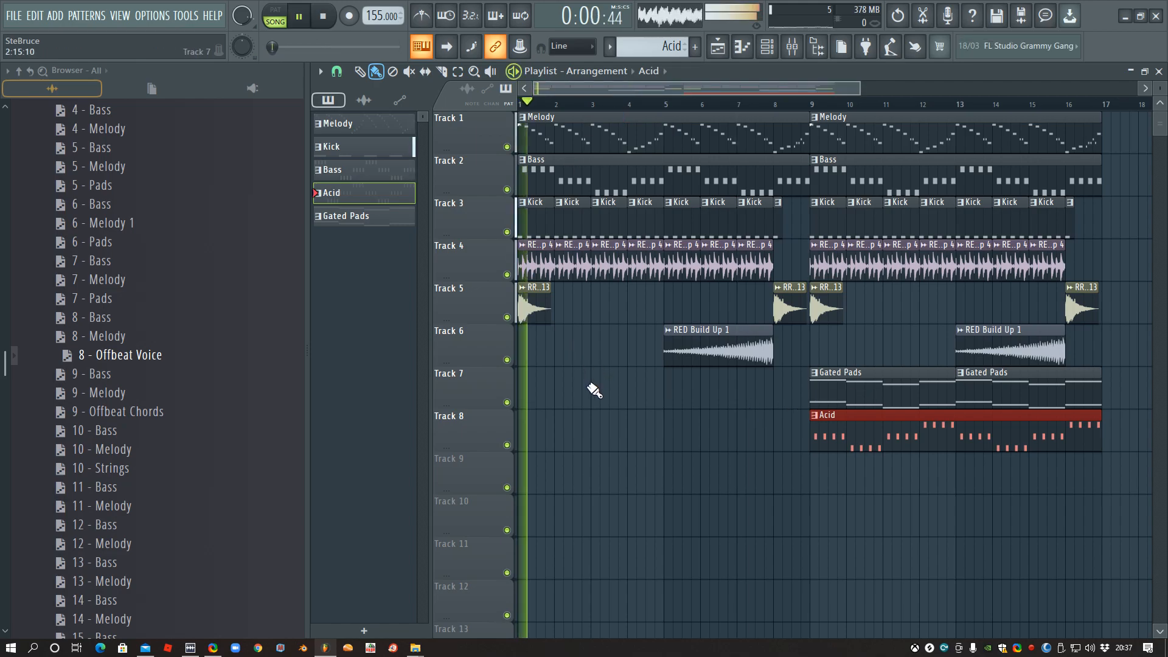
pyautogui.click(814, 107)
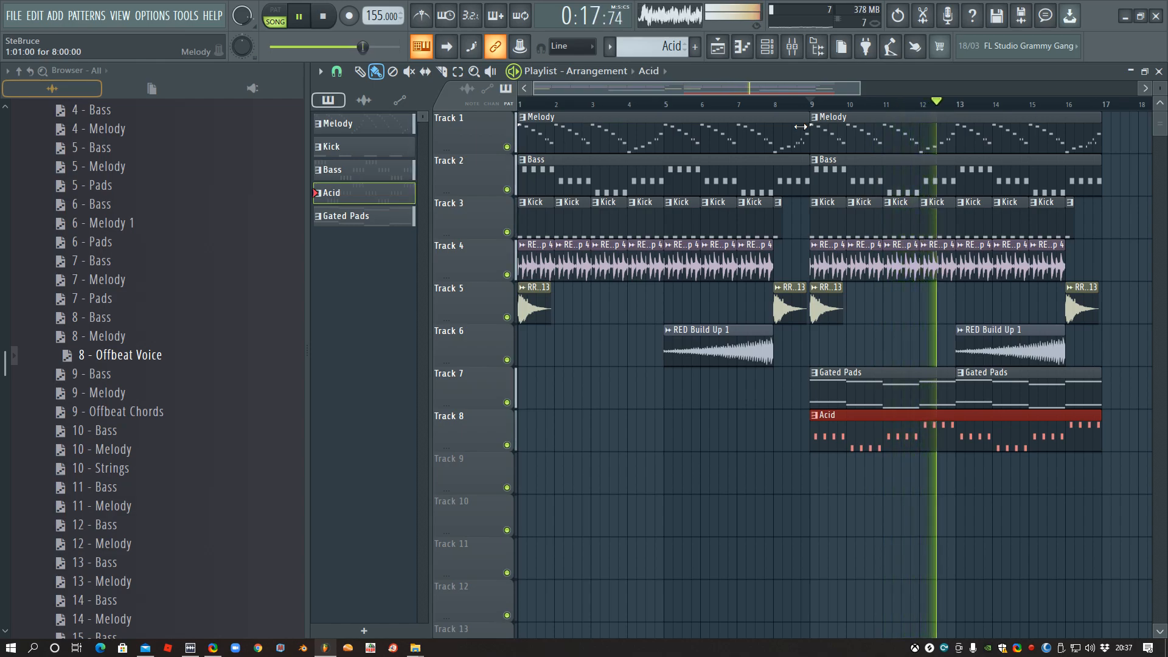
# - Collapse the Song MIDI folder of the Rewired EuroDance Essentials pack and stop playback
pyautogui.scroll(5, 134, 388)
pyautogui.scroll(3, 139, 231)
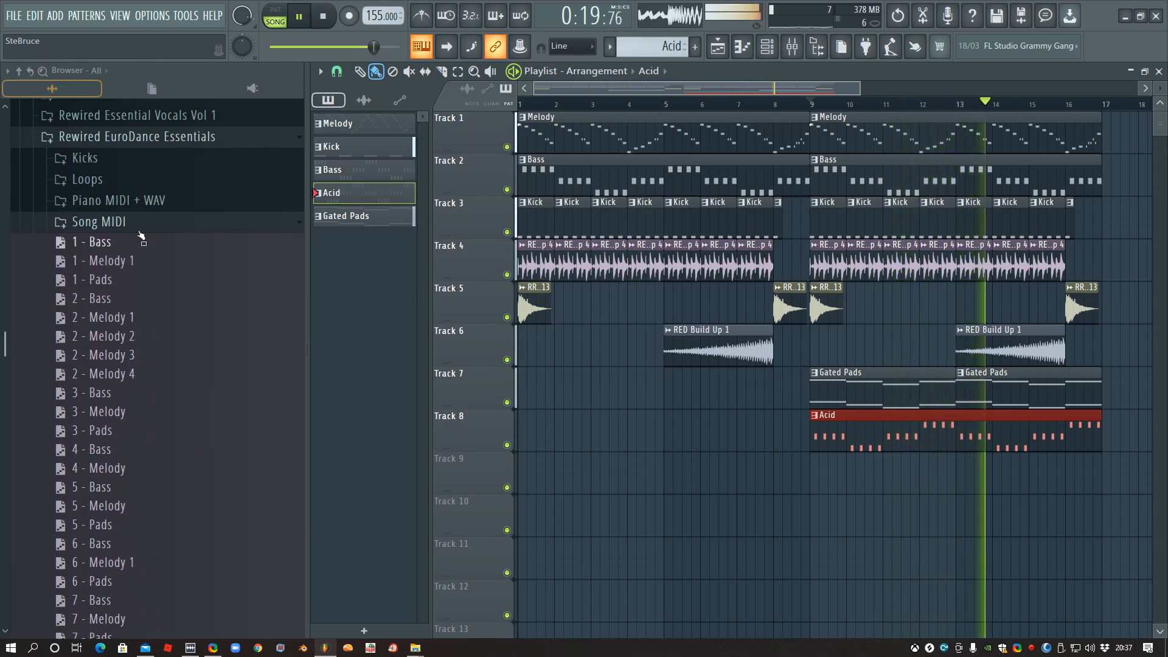
pyautogui.click(138, 227)
pyautogui.scroll(3, 177, 286)
pyautogui.scroll(3, 196, 297)
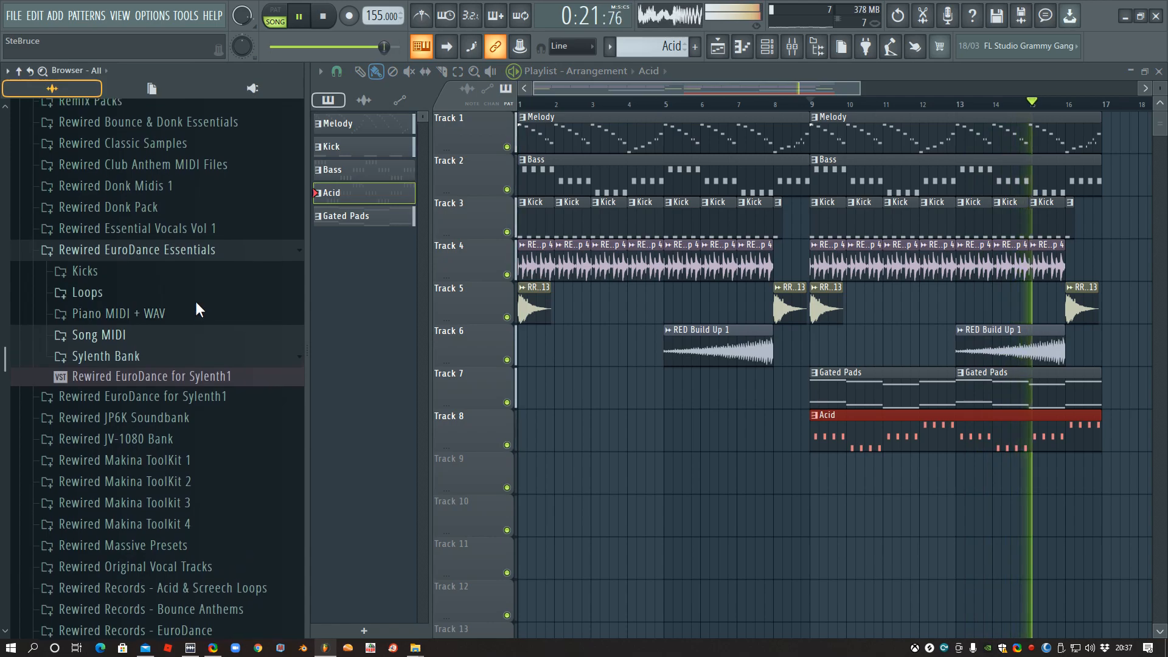
pyautogui.press('space')
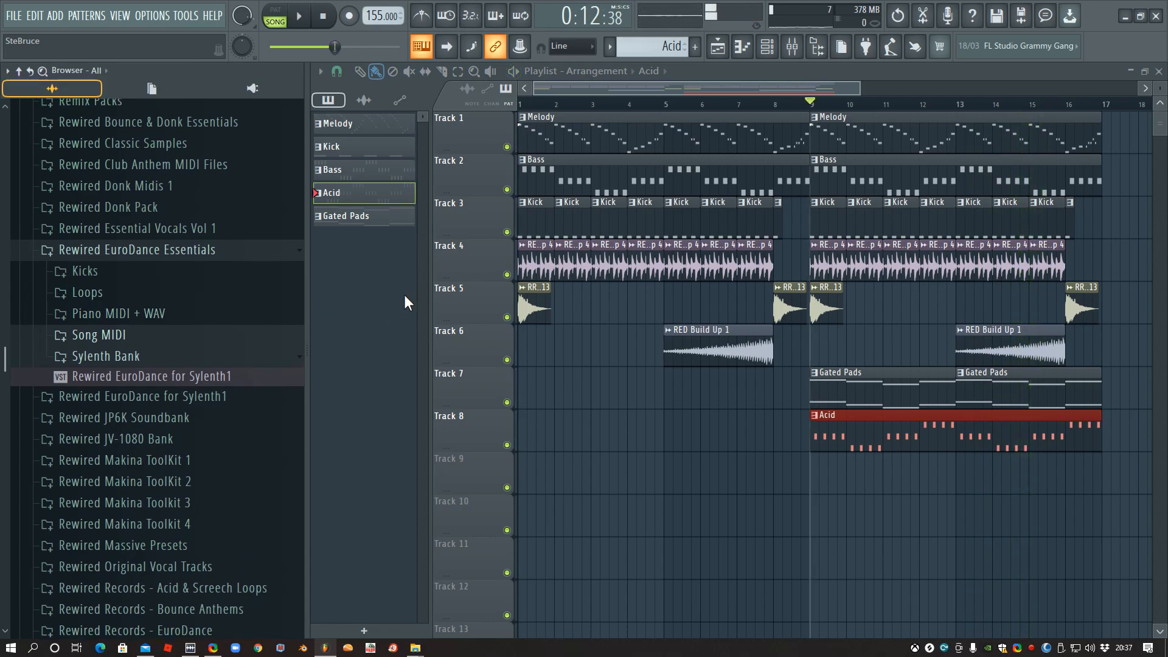
# - Close the playlist and create a new pattern named Zap
pyautogui.click(1158, 71)
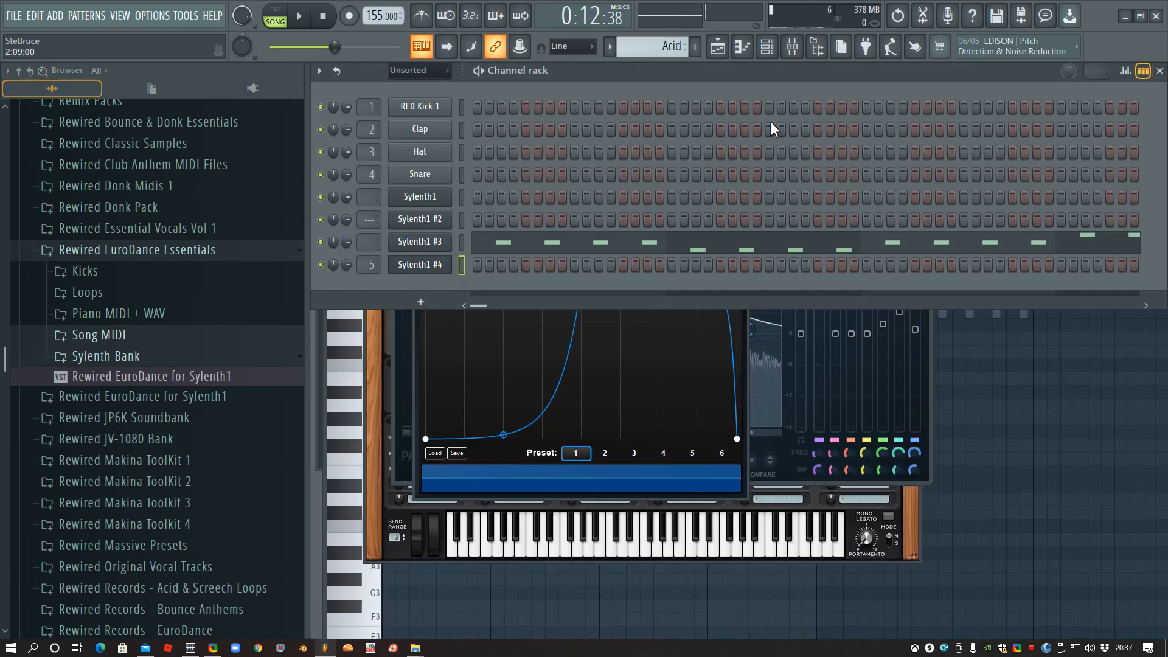
pyautogui.click(616, 51)
pyautogui.click(749, 79)
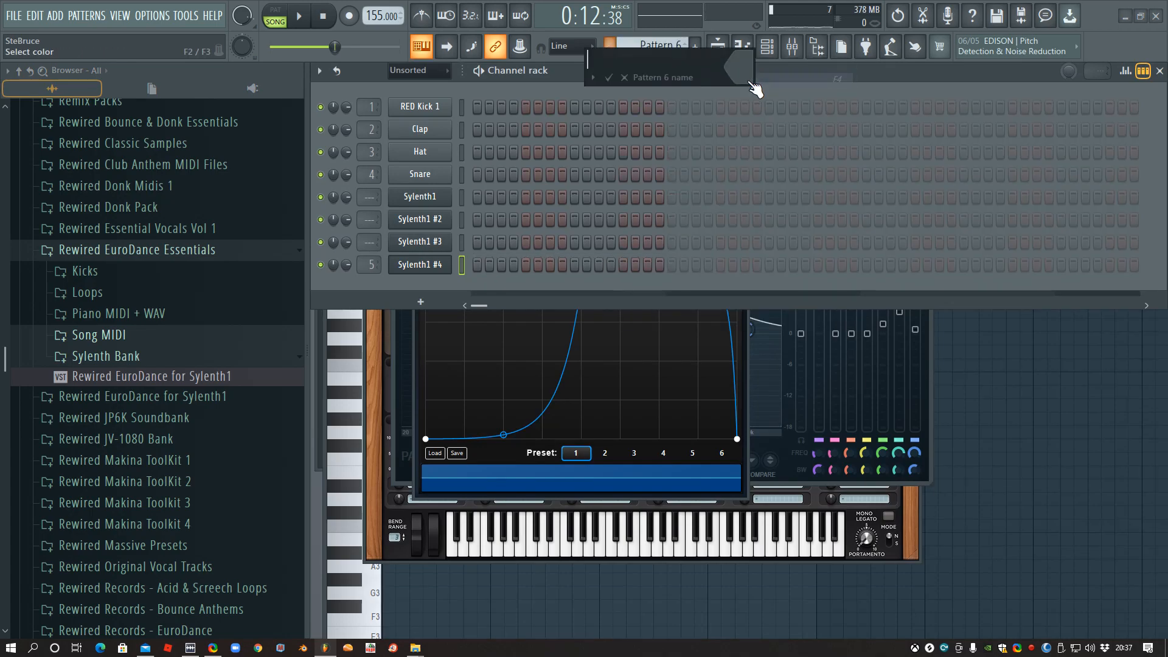
pyautogui.write('Zap')
pyautogui.press('Return')
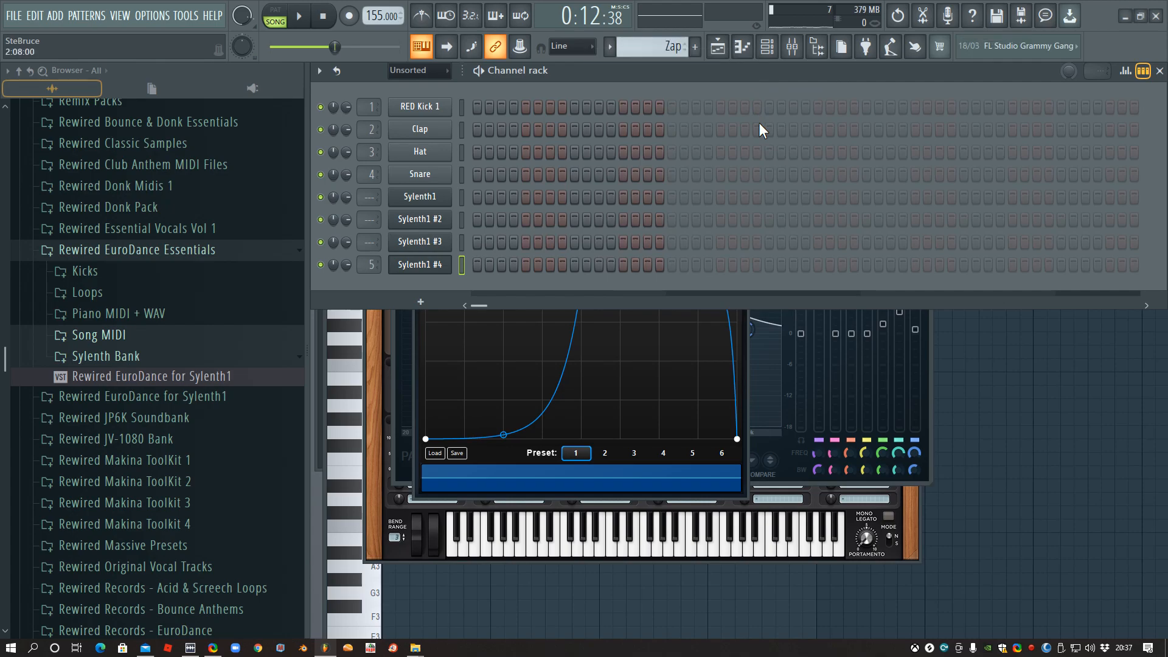
# - Clone the Sylenth1 #4 channel, route the clone to mixer track 6 and close the mixer
pyautogui.rightClick(421, 268)
pyautogui.click(505, 388)
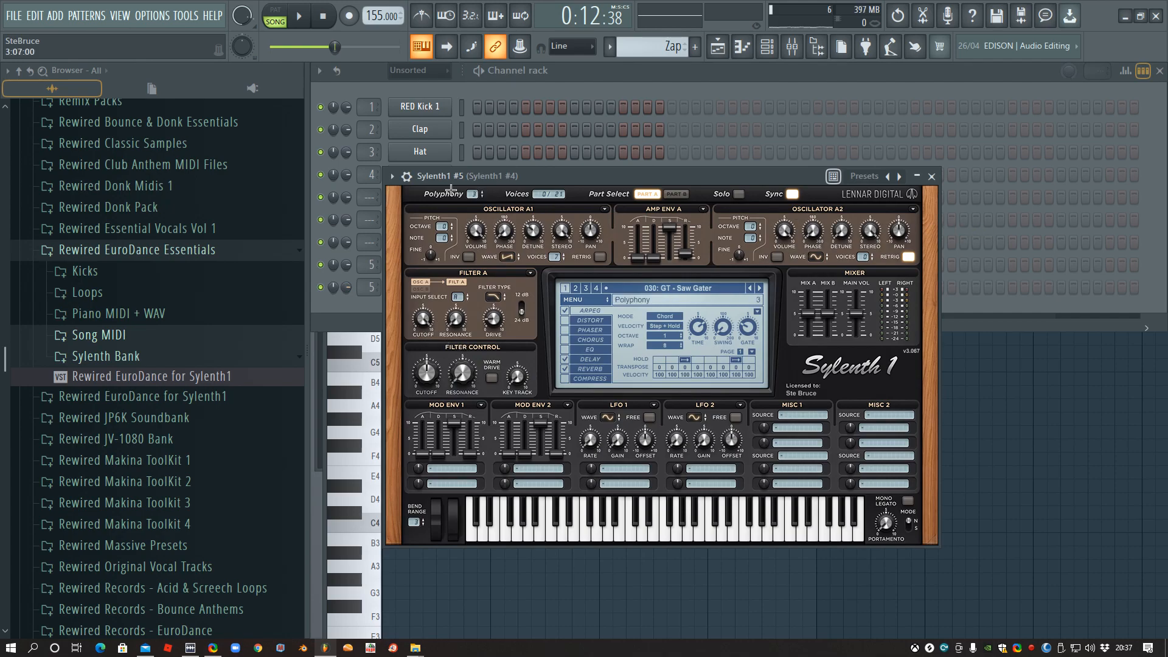
pyautogui.click(407, 177)
pyautogui.click(920, 219)
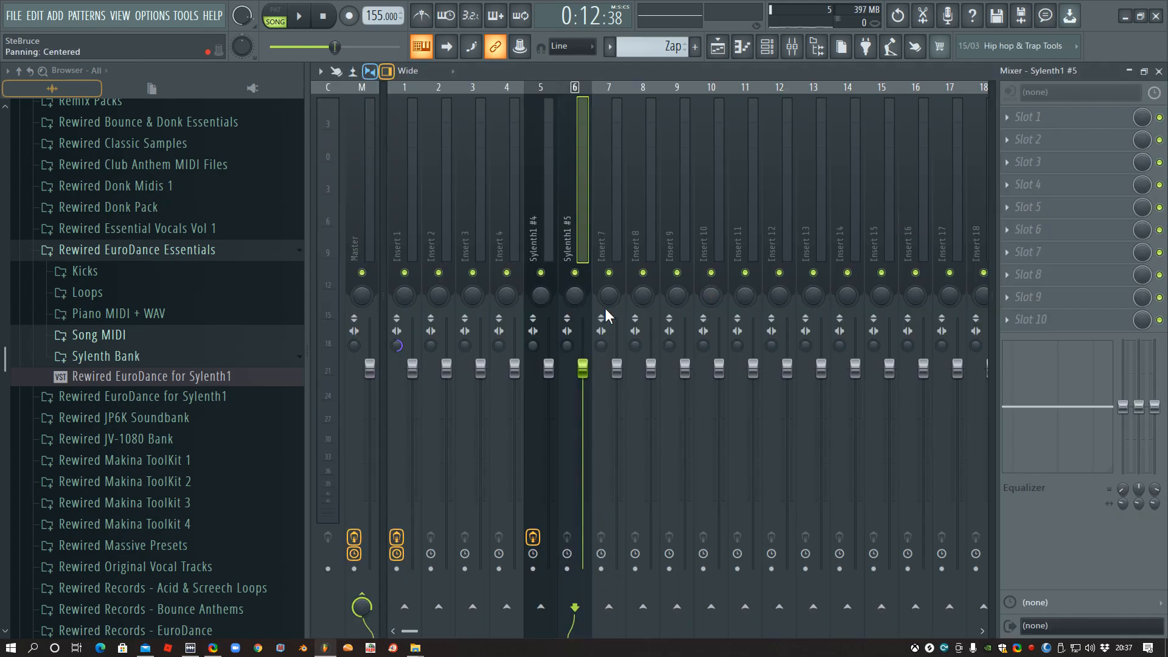
pyautogui.click(1158, 72)
pyautogui.click(353, 313)
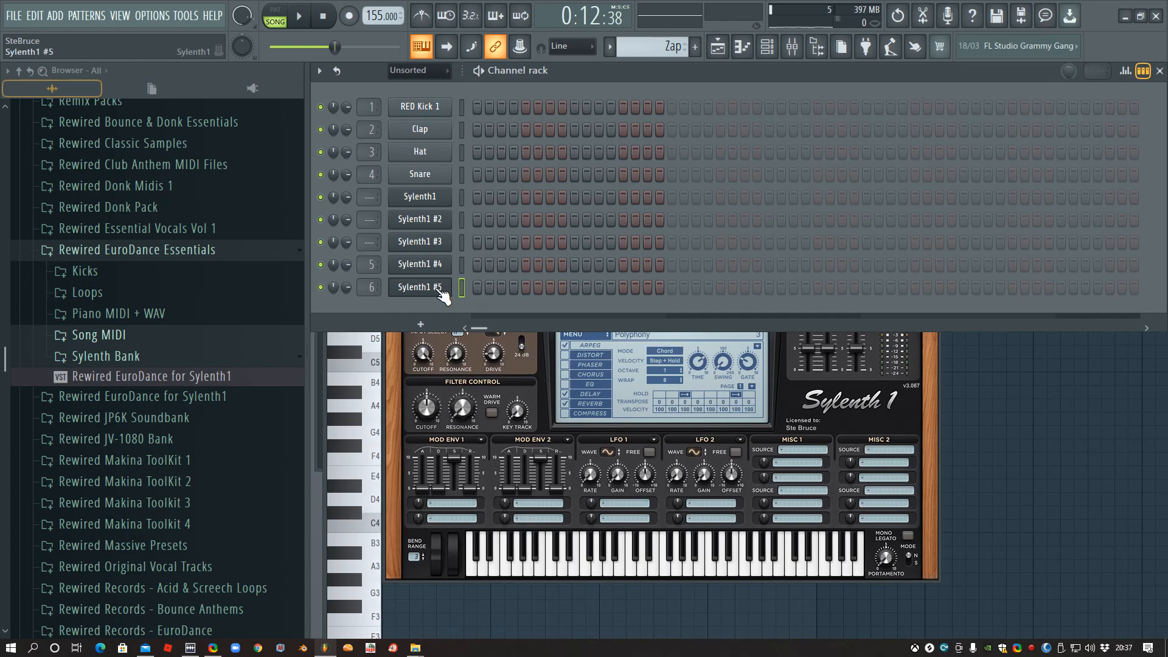
# - Load the preset 027: FX - Zap 1 in Sylenth1 #5 and audition it
pyautogui.click(418, 290)
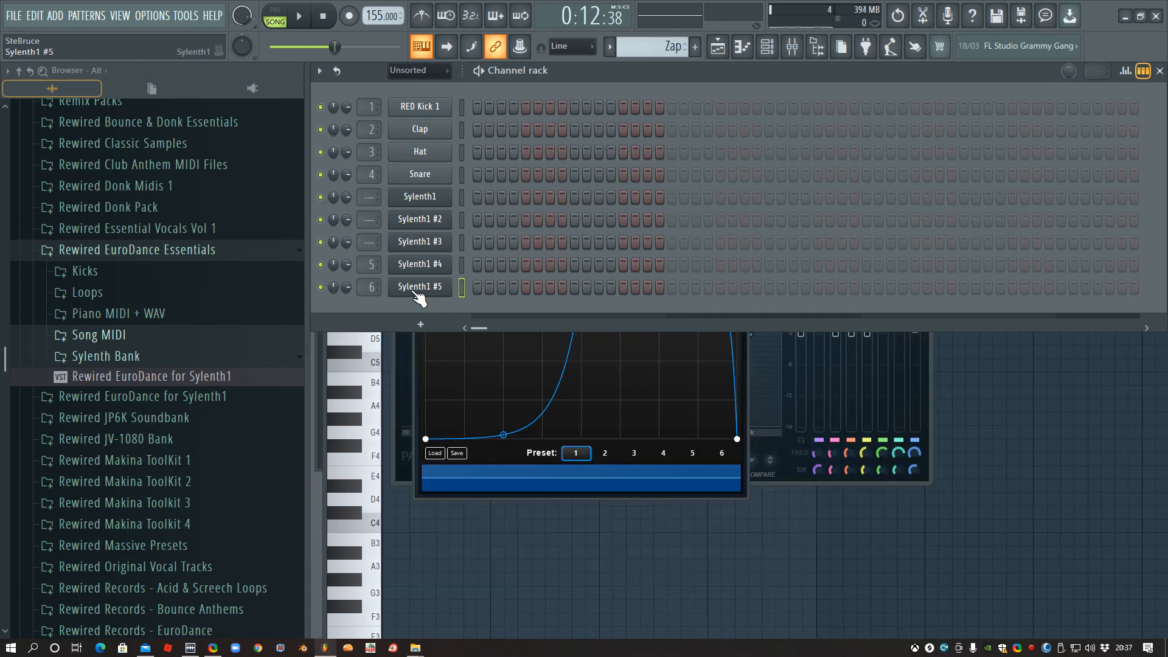
pyautogui.click(417, 289)
pyautogui.click(667, 320)
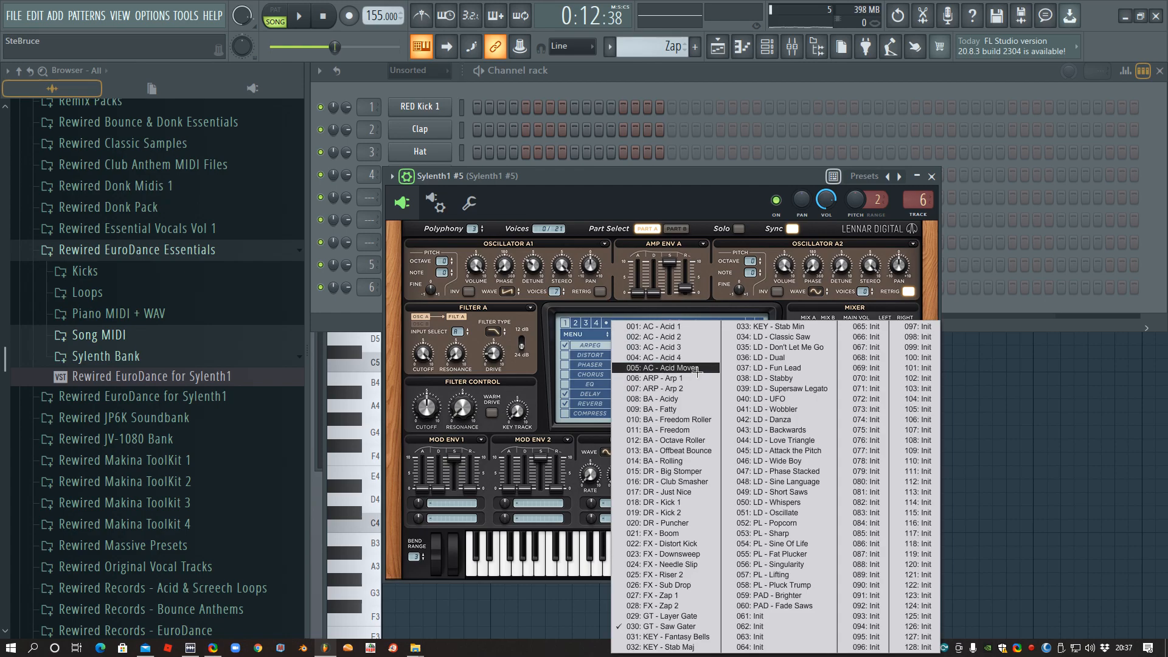
pyautogui.click(672, 595)
pyautogui.click(631, 559)
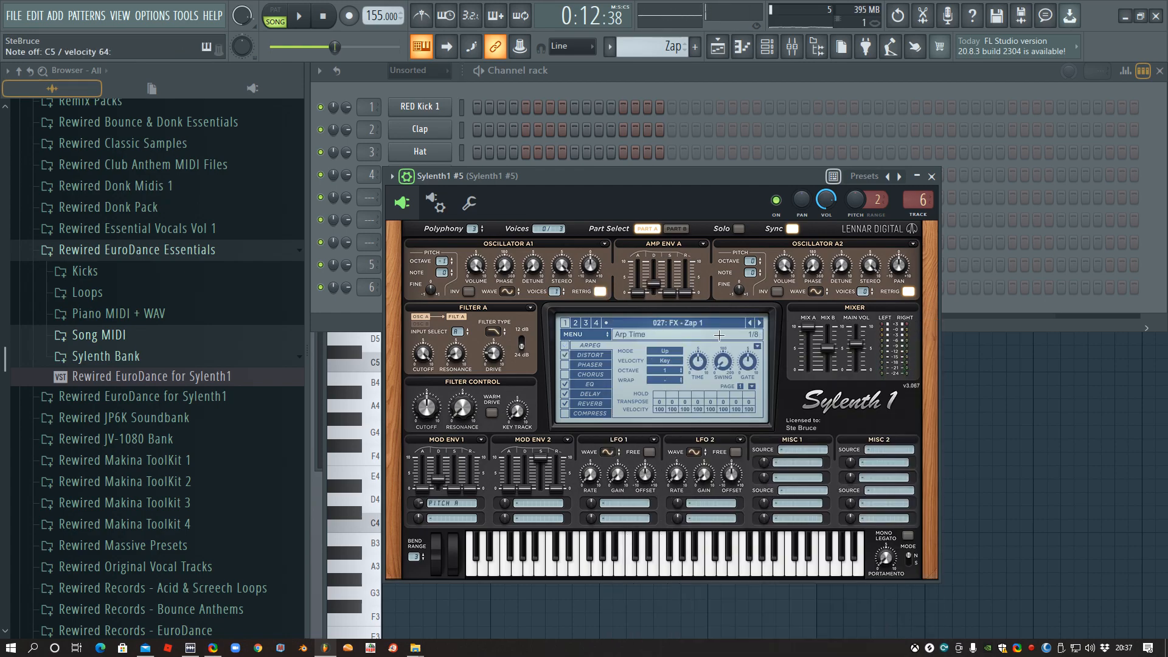
pyautogui.click(759, 321)
pyautogui.click(751, 322)
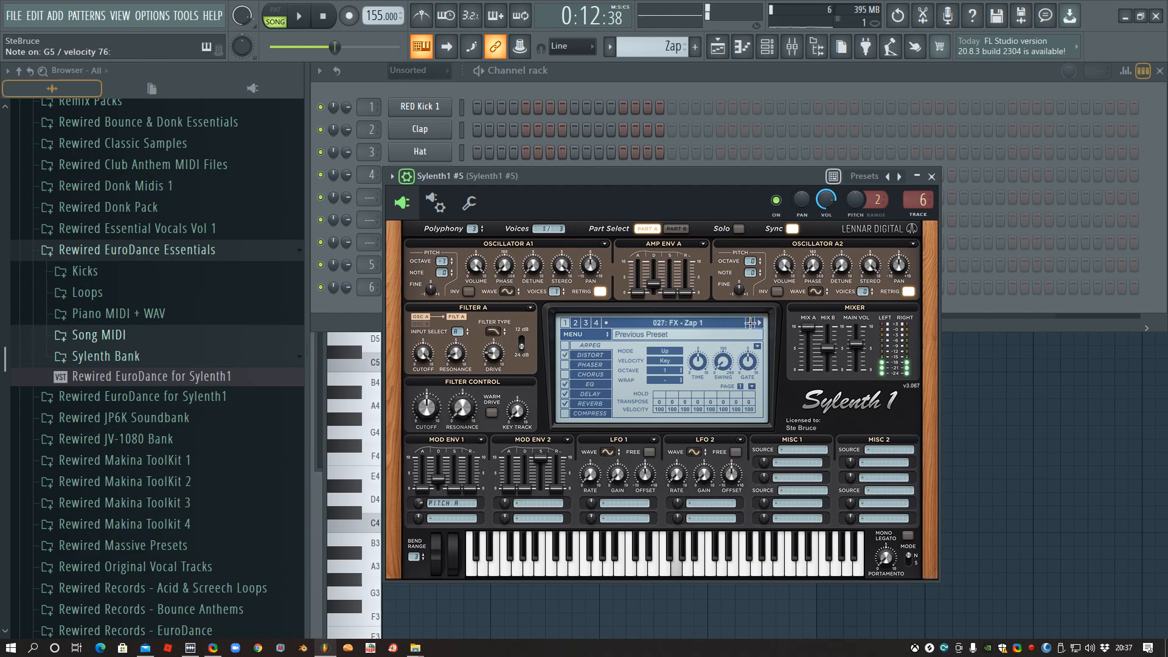
# - Open the piano roll of Sylenth1 #5 and draw a half-bar C5 note at bar 1
pyautogui.click(606, 74)
pyautogui.rightClick(428, 286)
pyautogui.click(467, 287)
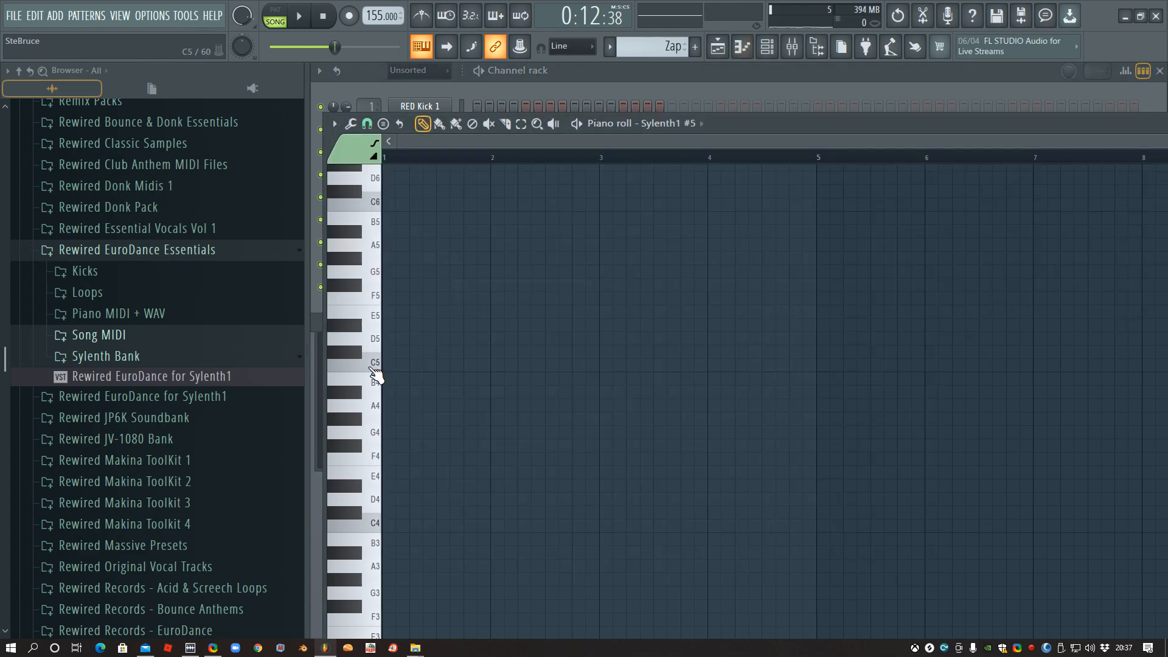
pyautogui.click(369, 366)
pyautogui.click(389, 365)
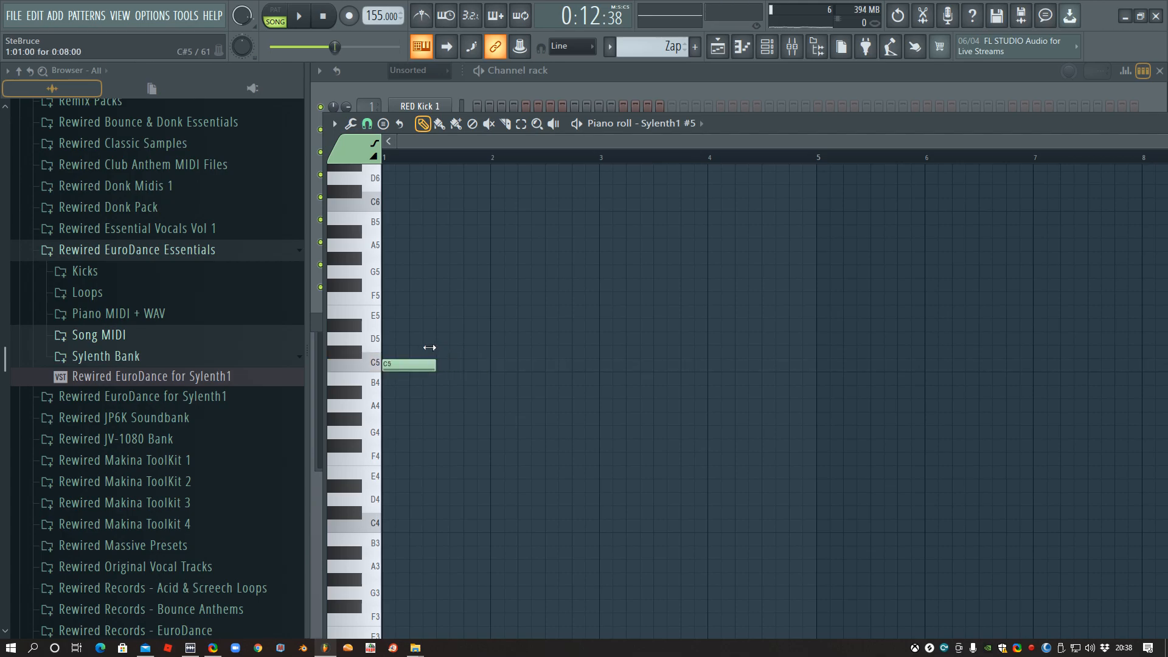
# - Place the Zap pattern on Track 9 one beat before bar 9 and shorten its C5 note to one beat
pyautogui.click(535, 68)
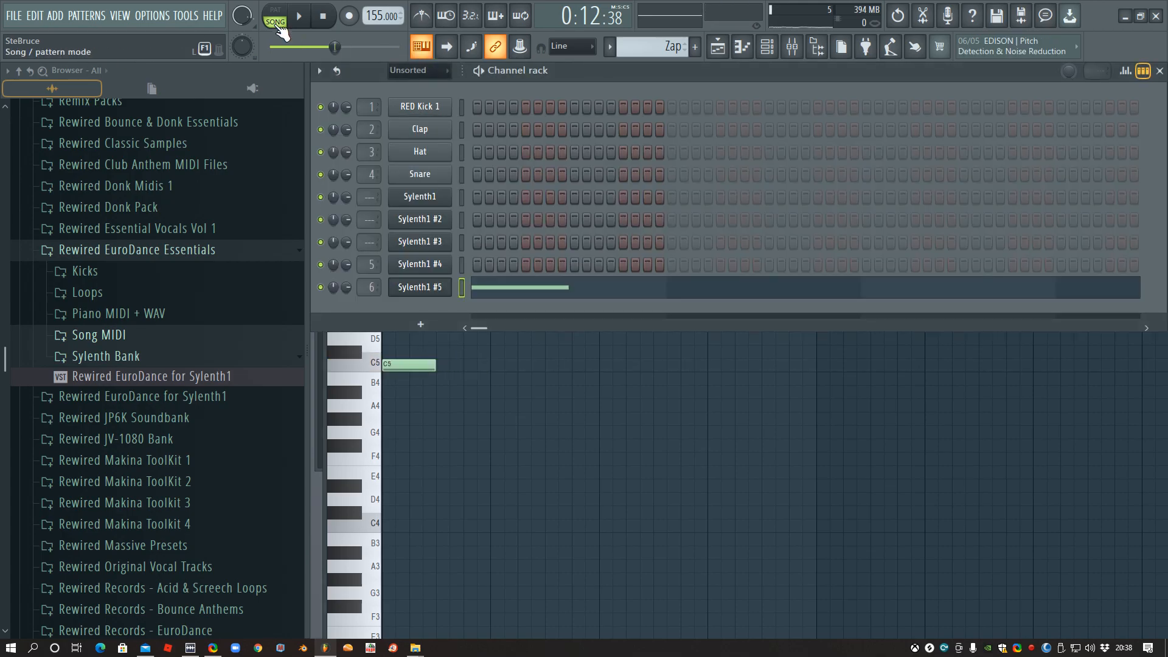
pyautogui.press('F5')
pyautogui.hotkey('ctrl', 'd')
pyautogui.click(807, 484)
pyautogui.doubleClick(821, 477)
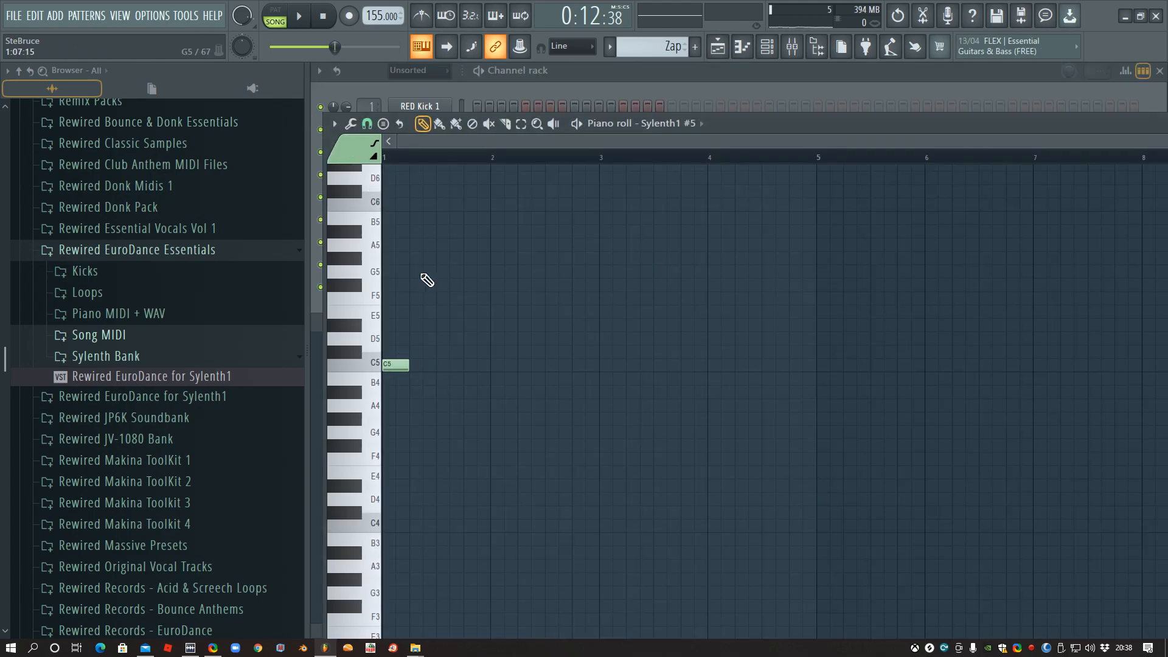
# - Trim the Zap clip on Track 9 to end at bar 9 and audition the transition from bar 7
pyautogui.press('F5')
pyautogui.moveTo(830, 467); pyautogui.dragTo(809, 461)
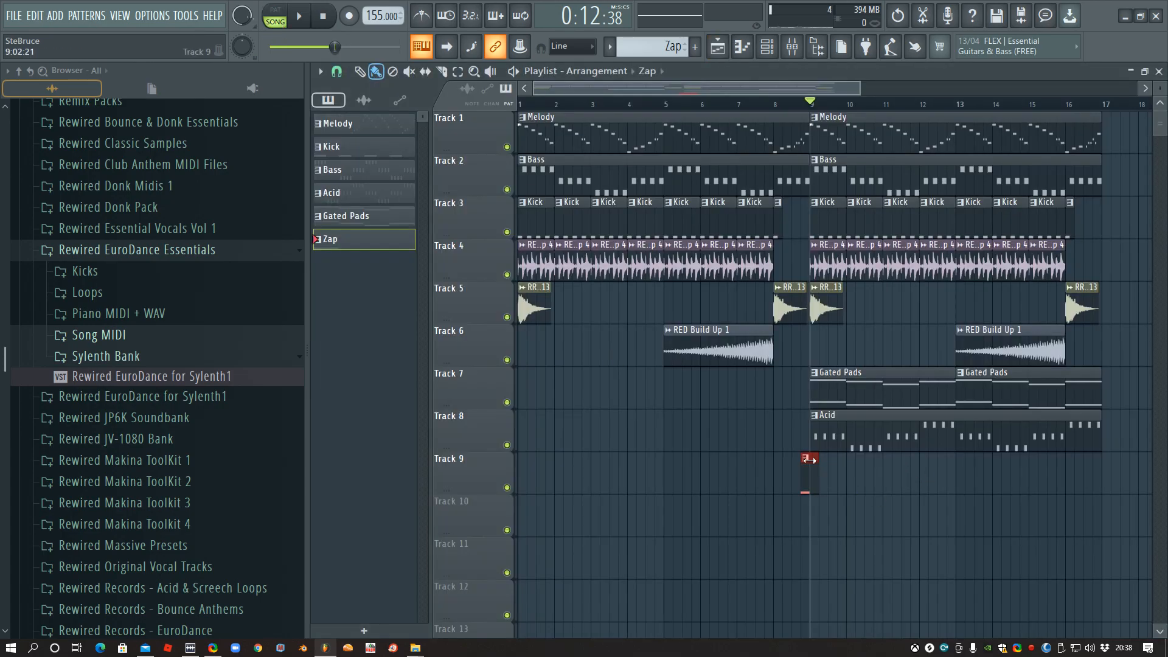
pyautogui.click(737, 105)
pyautogui.press('space')
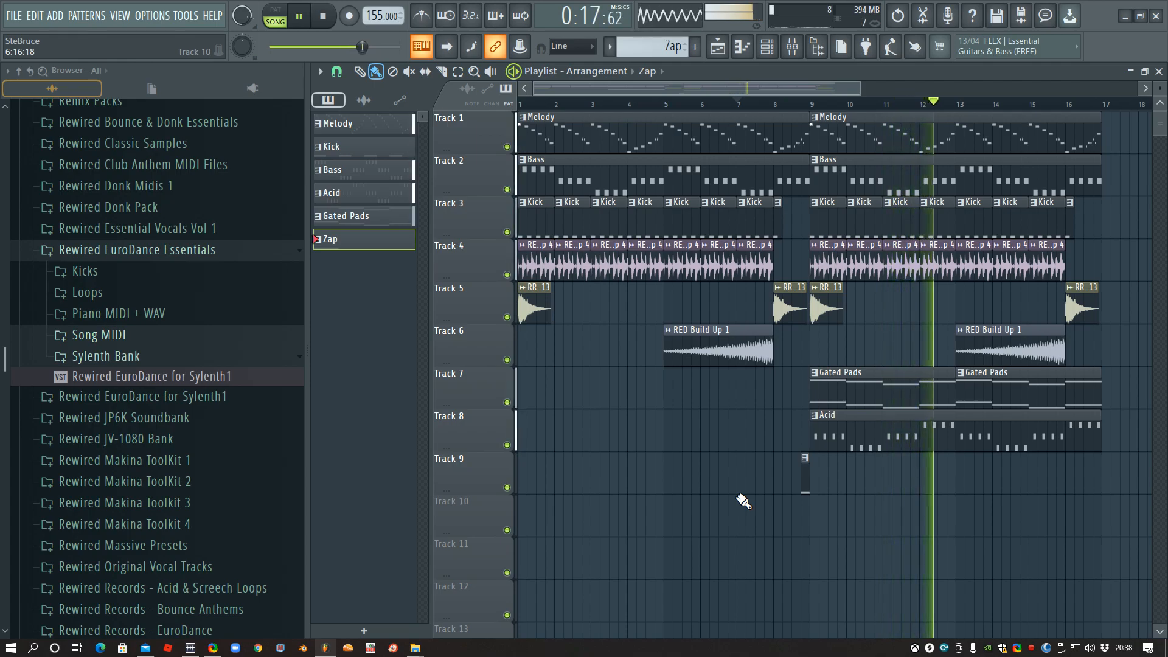
pyautogui.press('space')
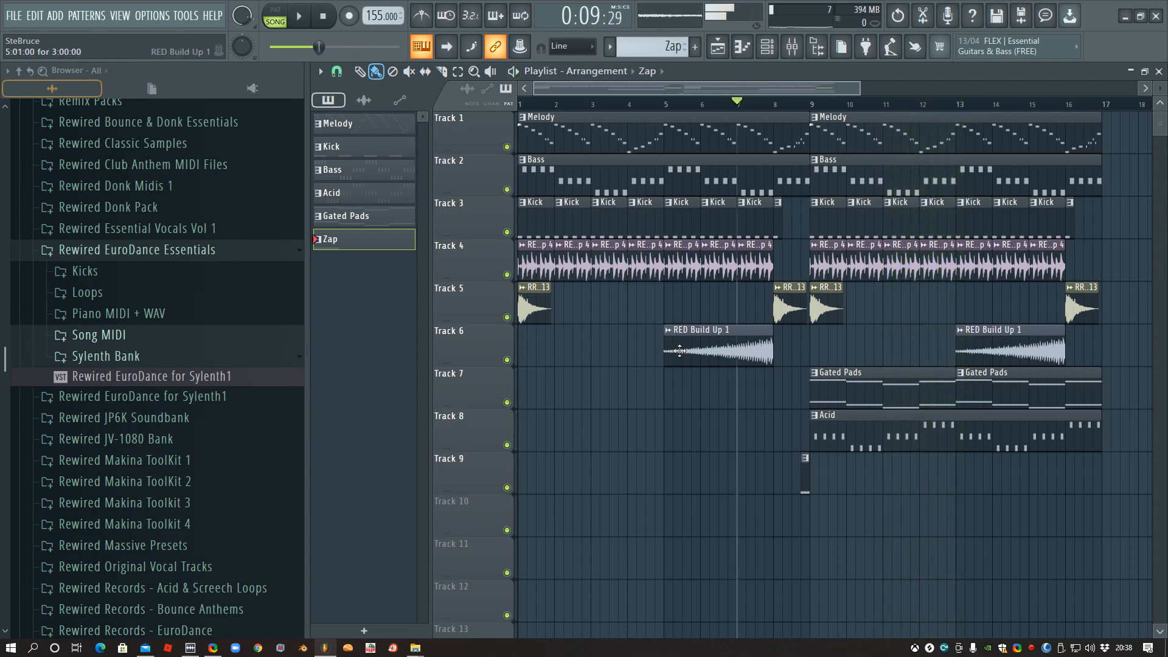
# - Copy the first RED Build Up 1 clip to Track 7, make it unique and trim its start to bar 8
pyautogui.moveTo(680, 351); pyautogui.dragTo(671, 394)
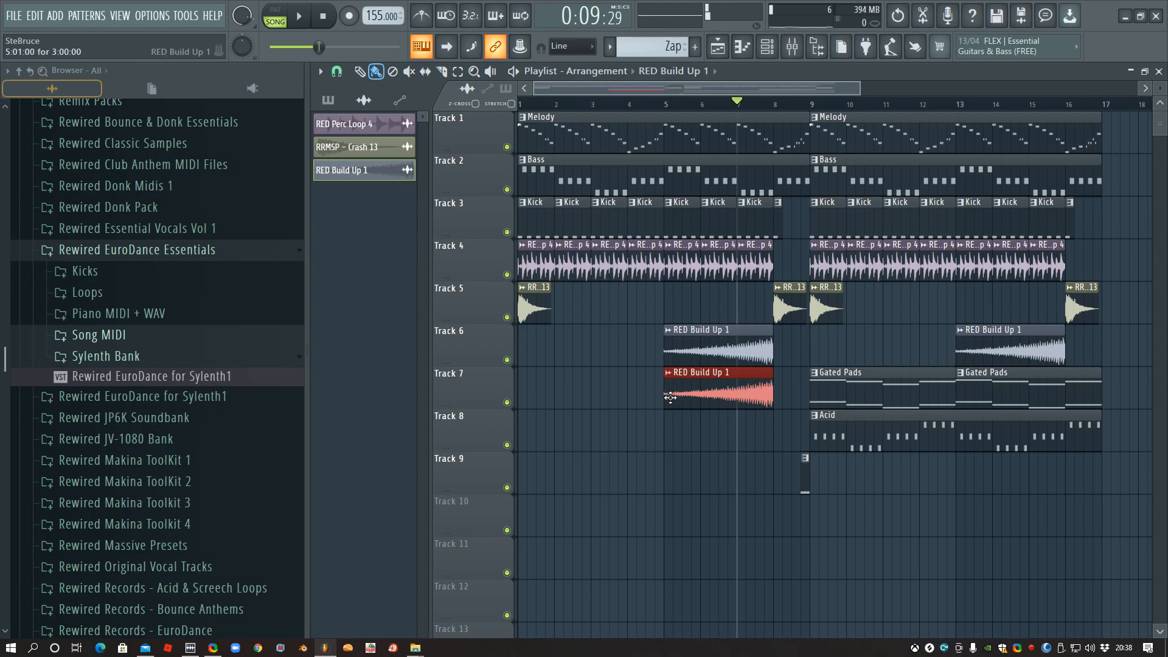
pyautogui.rightClick(672, 376)
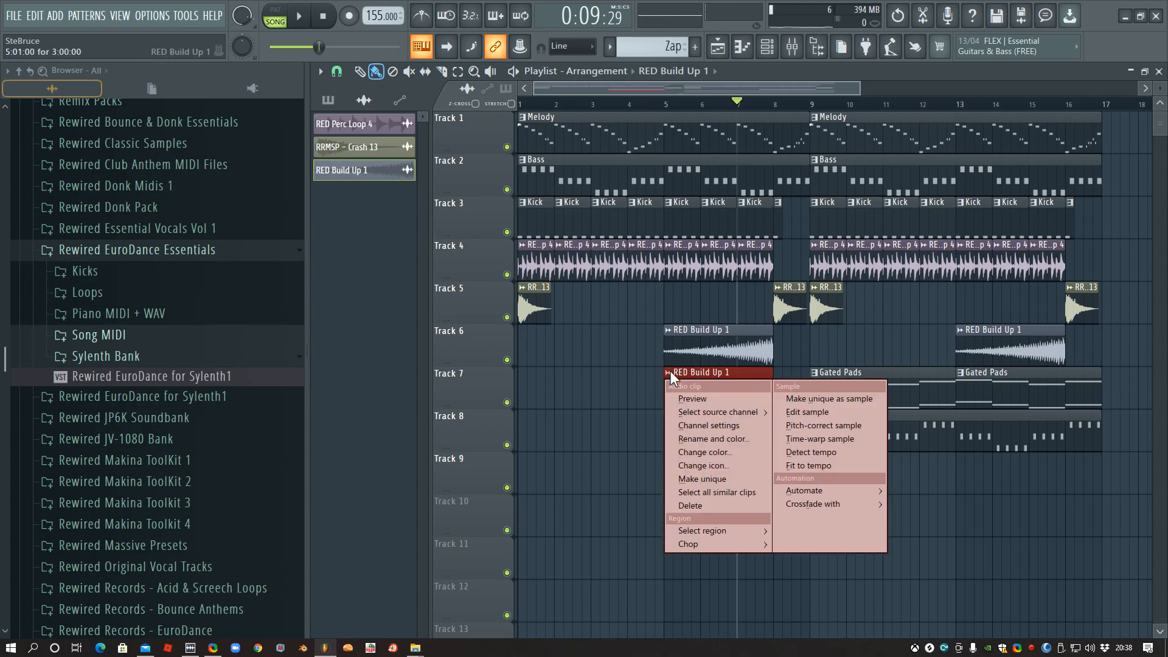
pyautogui.click(703, 479)
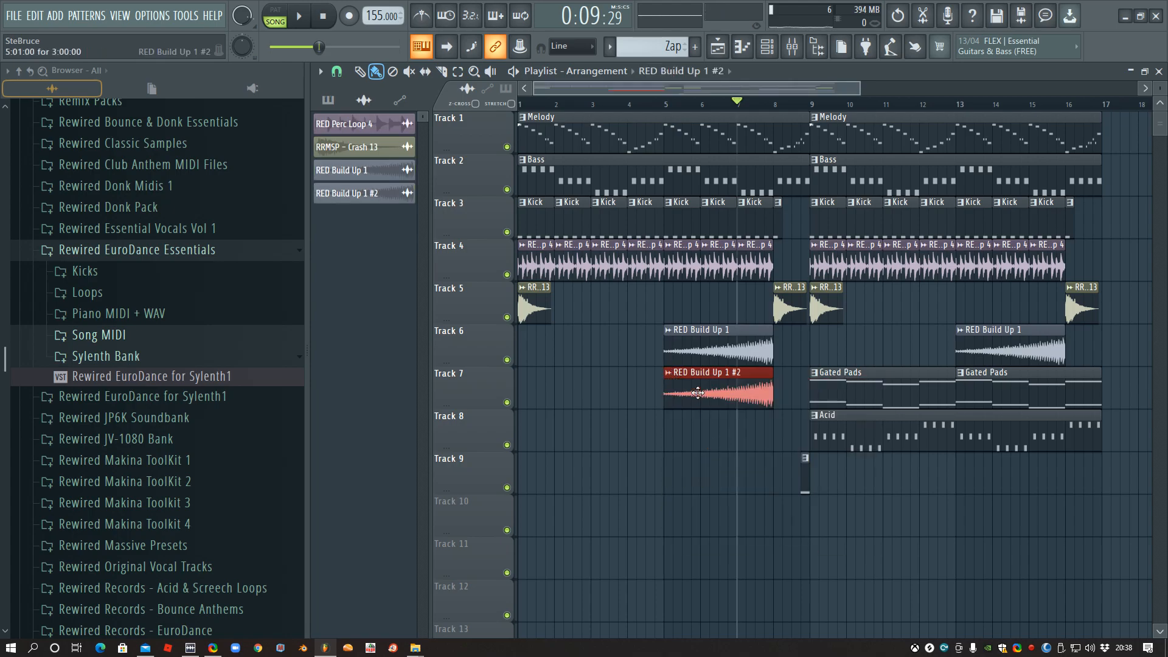
pyautogui.moveTo(662, 385); pyautogui.dragTo(791, 384)
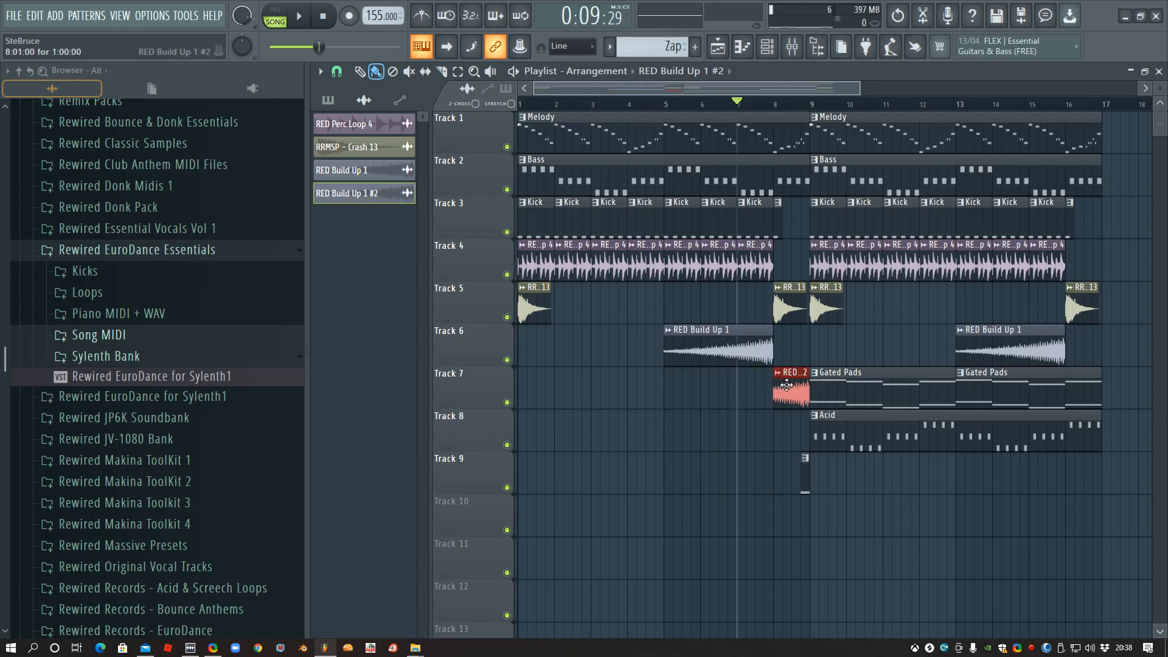
# - Raise the fade-in of the RED Build Up 1 #2 sample, close its settings and play the arrangement from bar 5
pyautogui.doubleClick(791, 383)
pyautogui.moveTo(749, 233); pyautogui.dragTo(631, 158)
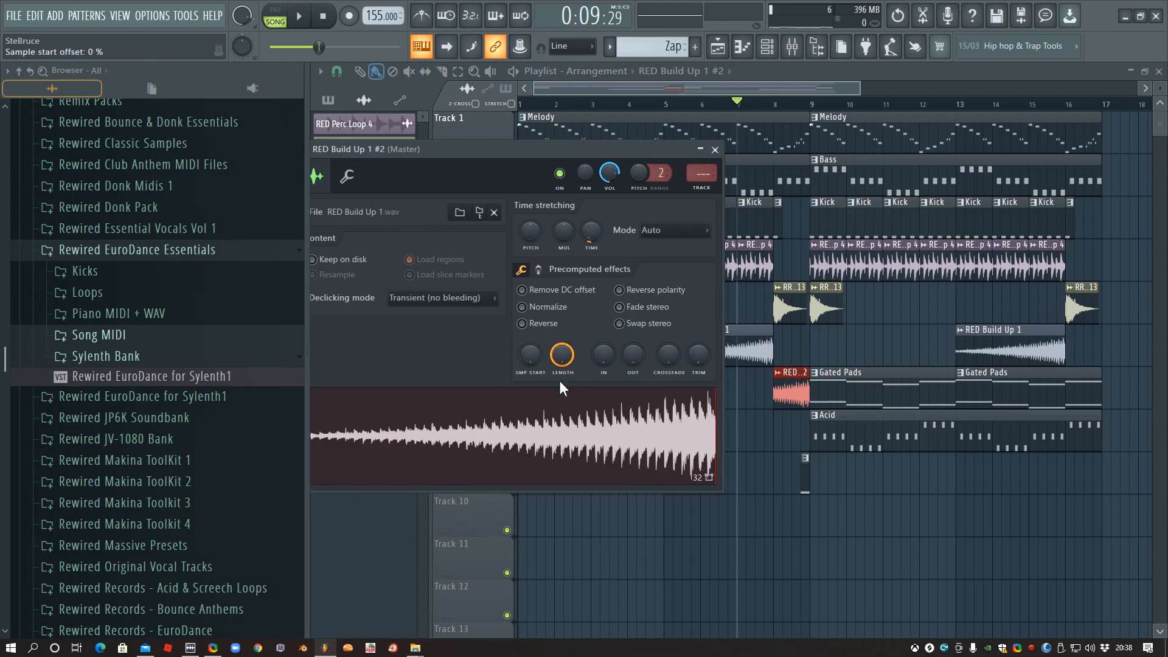
pyautogui.moveTo(602, 357); pyautogui.dragTo(602, 314)
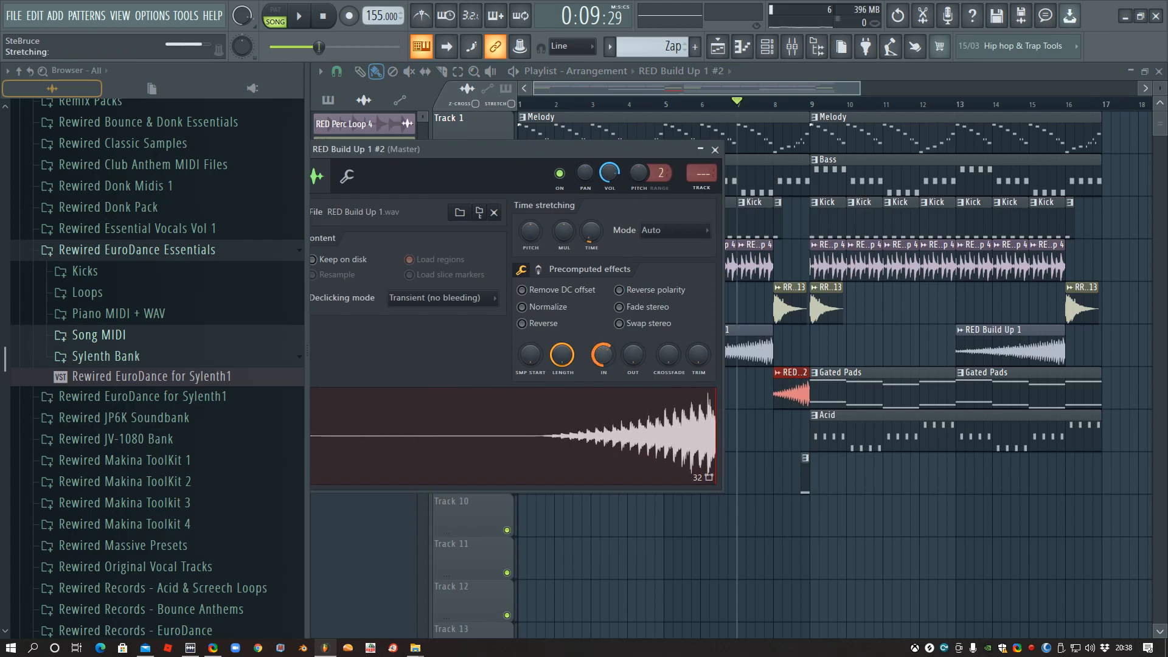
pyautogui.press('Escape')
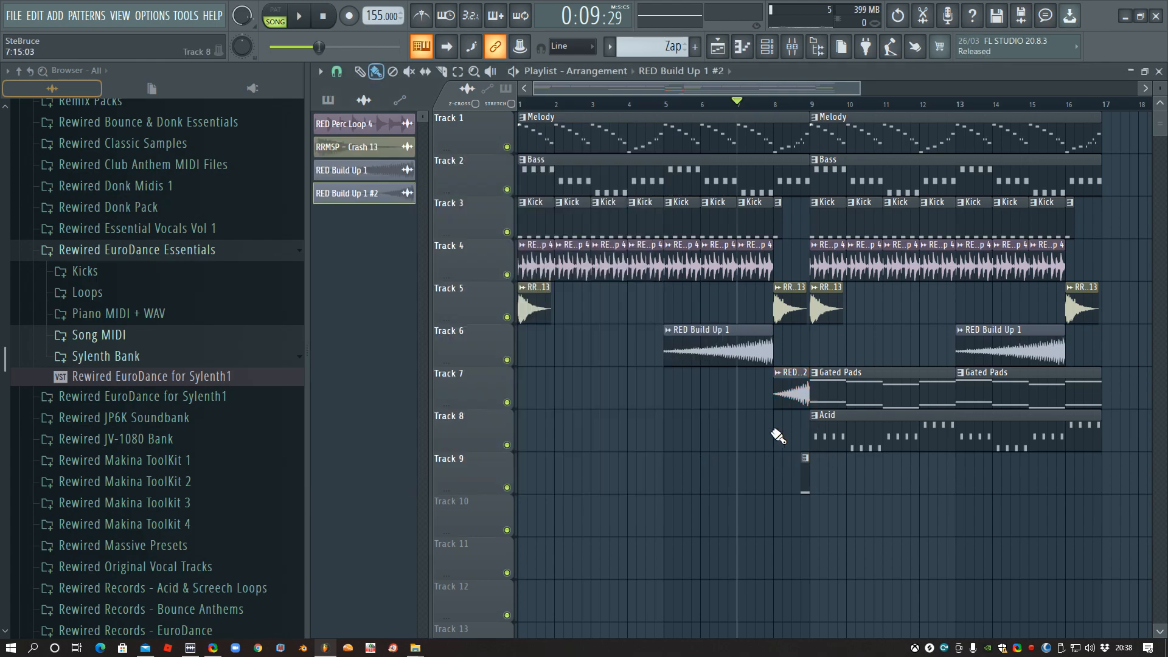
pyautogui.click(665, 103)
pyautogui.press('space')
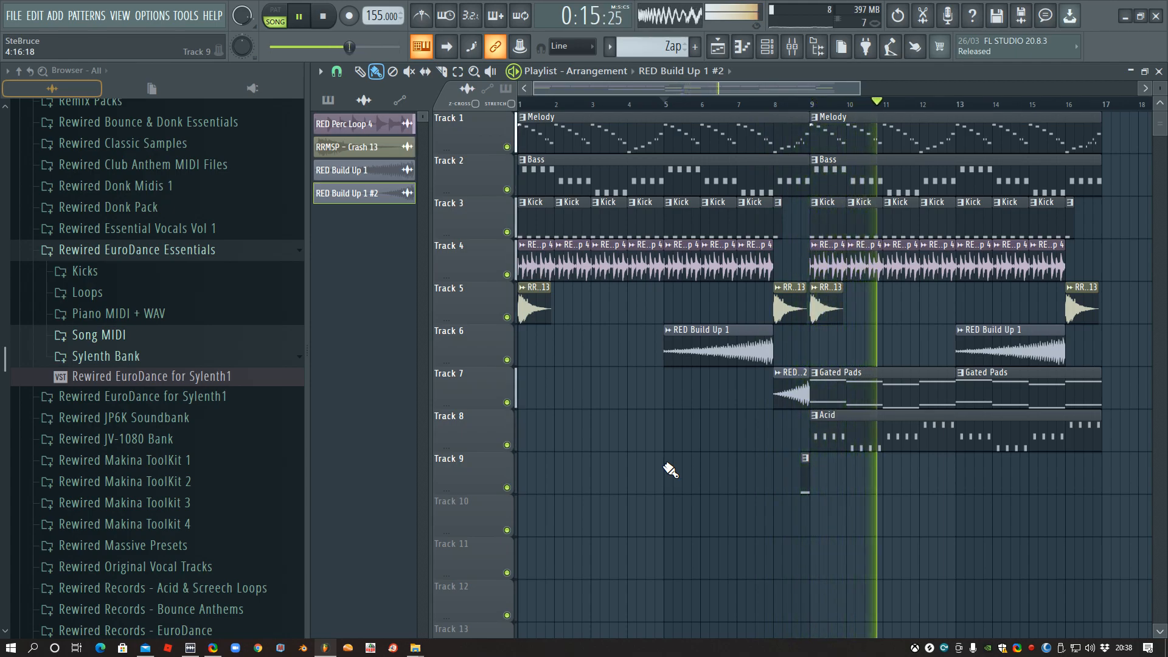
# - Trim the Gated Pads, Acid and Bass clips to end at bar 16, then stop playback
pyautogui.moveTo(1099, 389); pyautogui.dragTo(1065, 389)
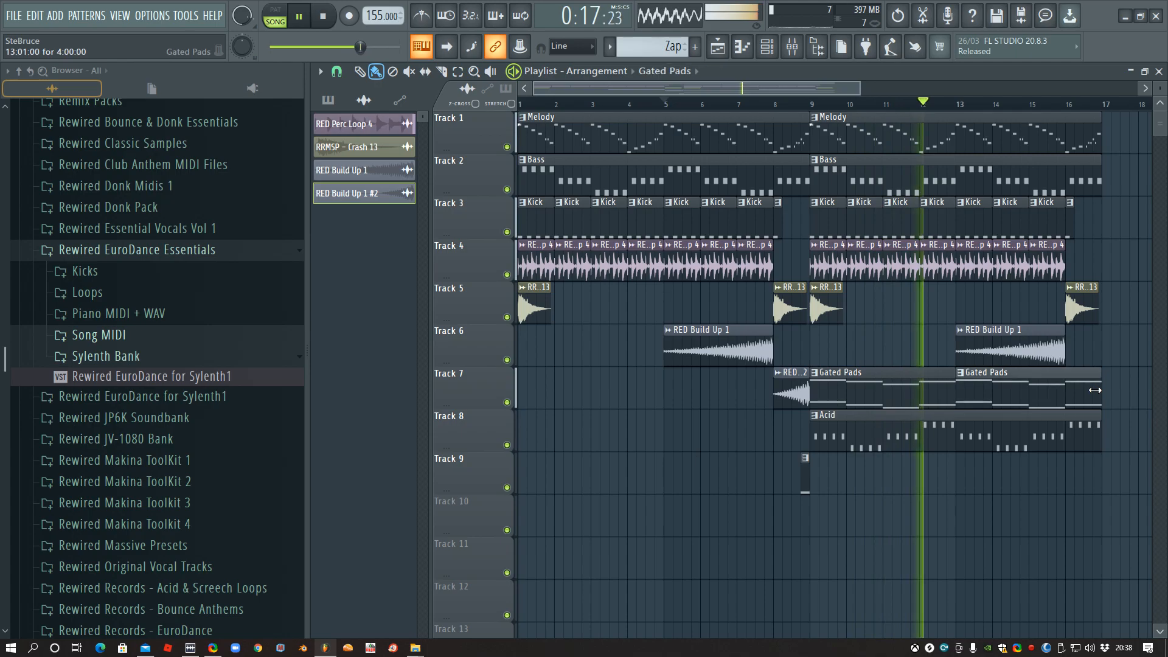
pyautogui.moveTo(1095, 432); pyautogui.dragTo(1065, 432)
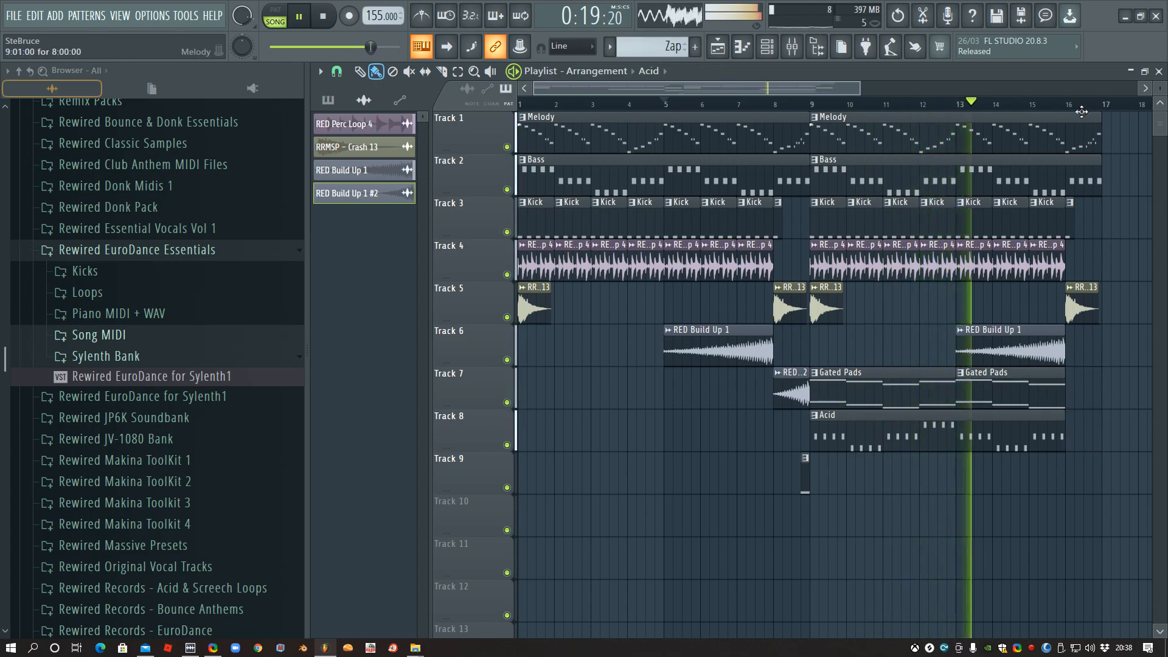
pyautogui.moveTo(1099, 166); pyautogui.dragTo(1058, 165)
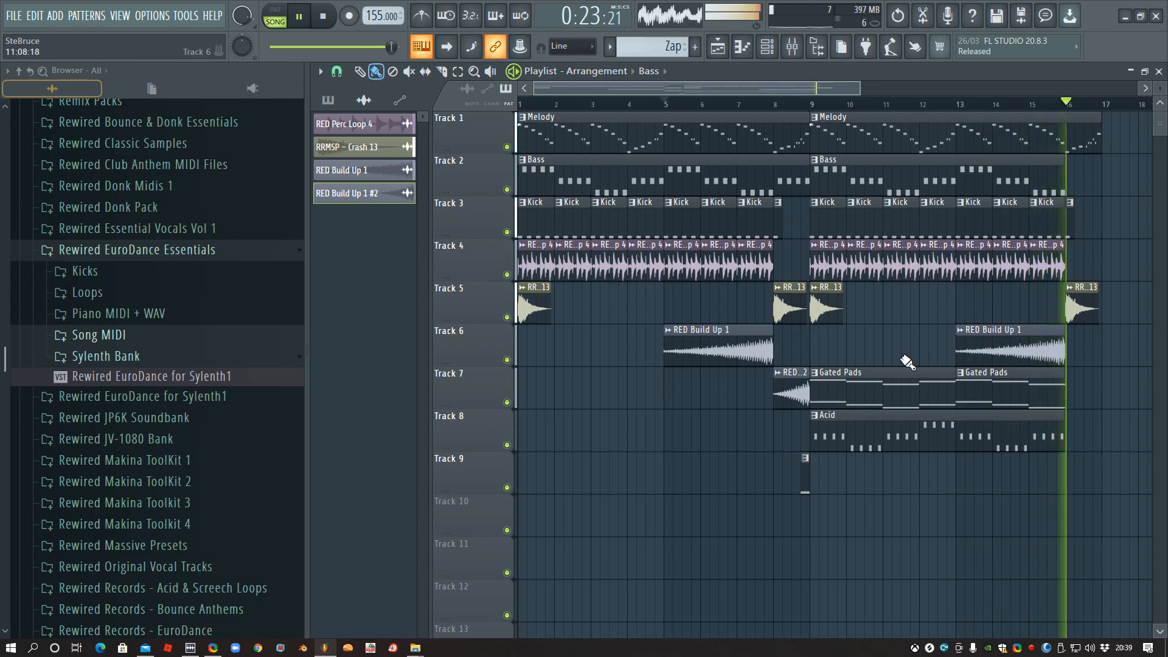
pyautogui.press('space')
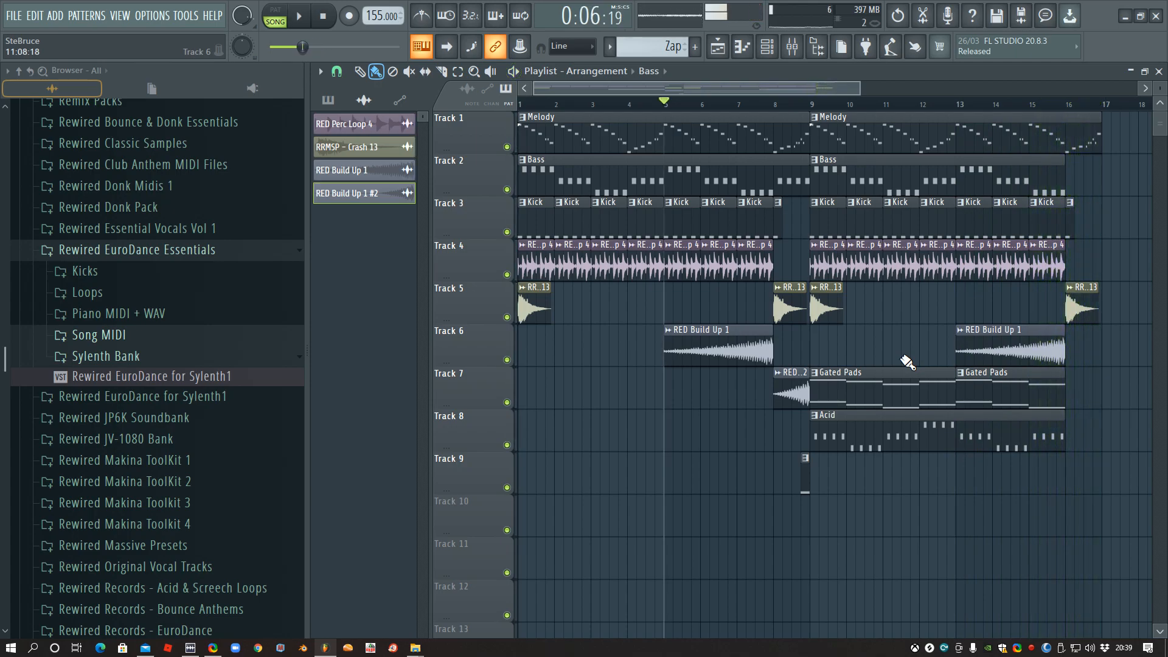